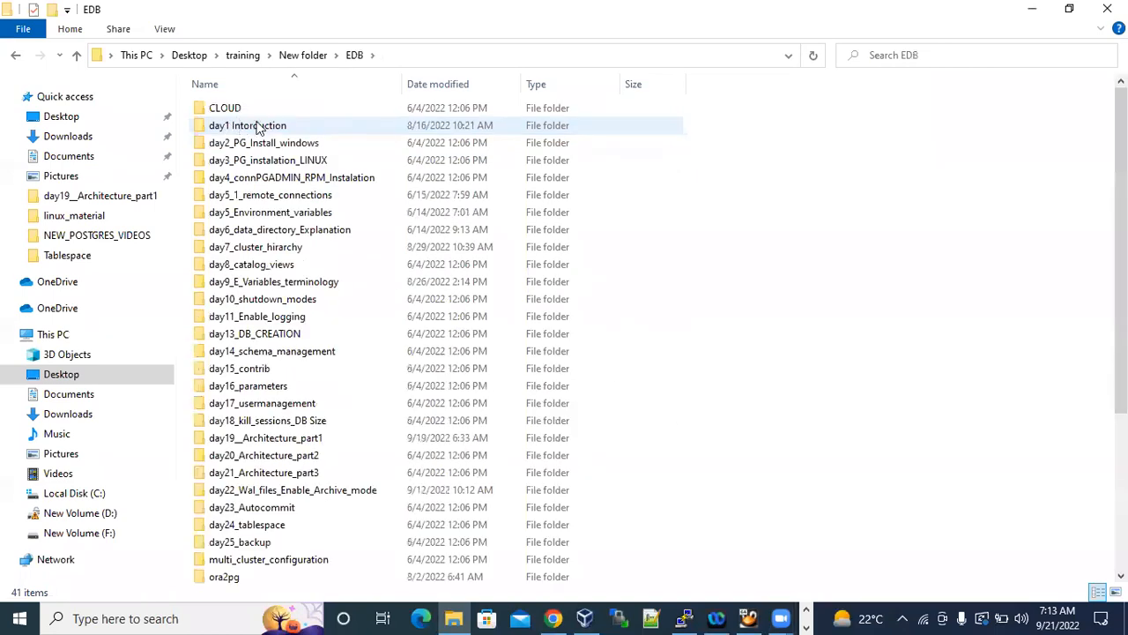
Open the Oracle_Linux_Install notes from the day1 Intorduction folder full-size, and bring up the Day2_Linux_Instalation notes.
{"action": "double_click", "coordinate": [264, 126]}
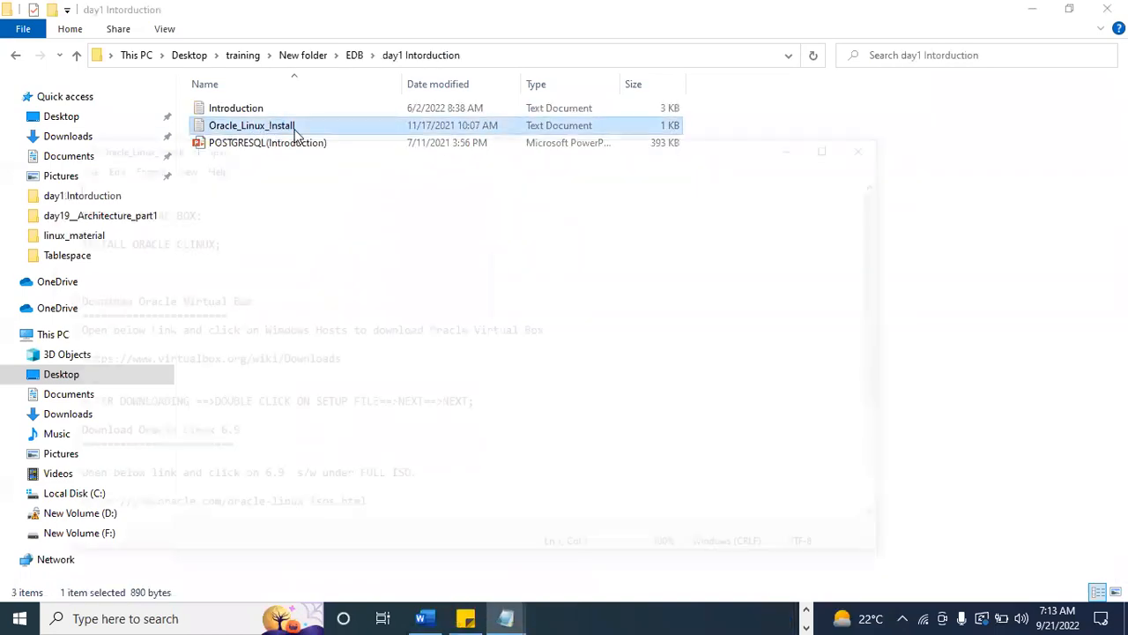
{"action": "left_click", "coordinate": [838, 144]}
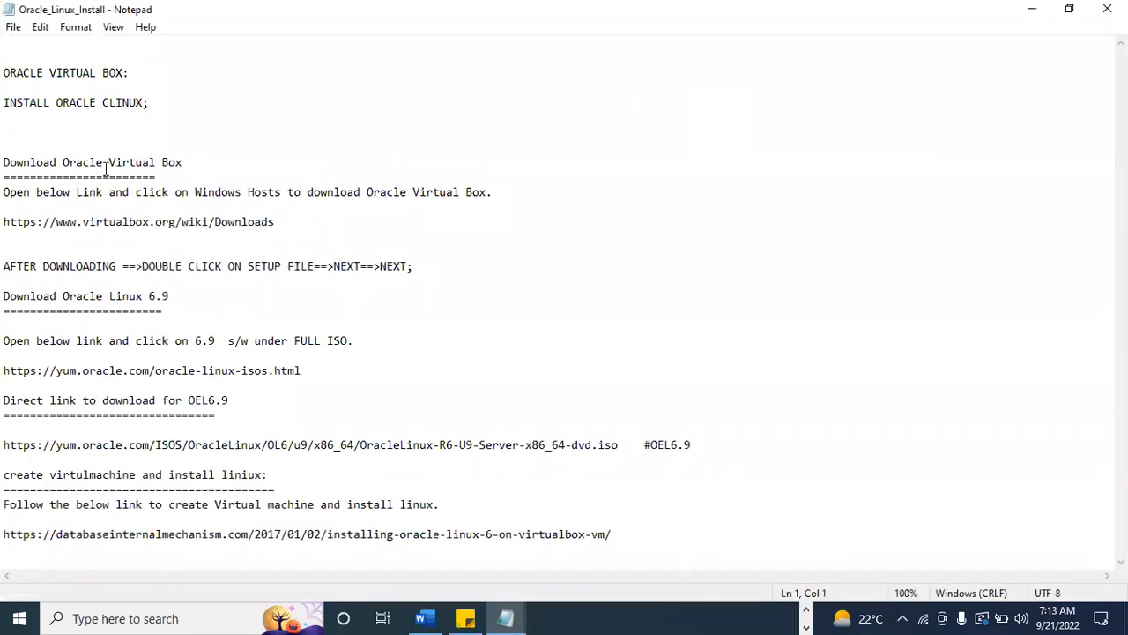
{"action": "left_click", "coordinate": [33, 56]}
{"action": "mouse_move", "coordinate": [518, 616]}
{"action": "left_click", "coordinate": [423, 529]}
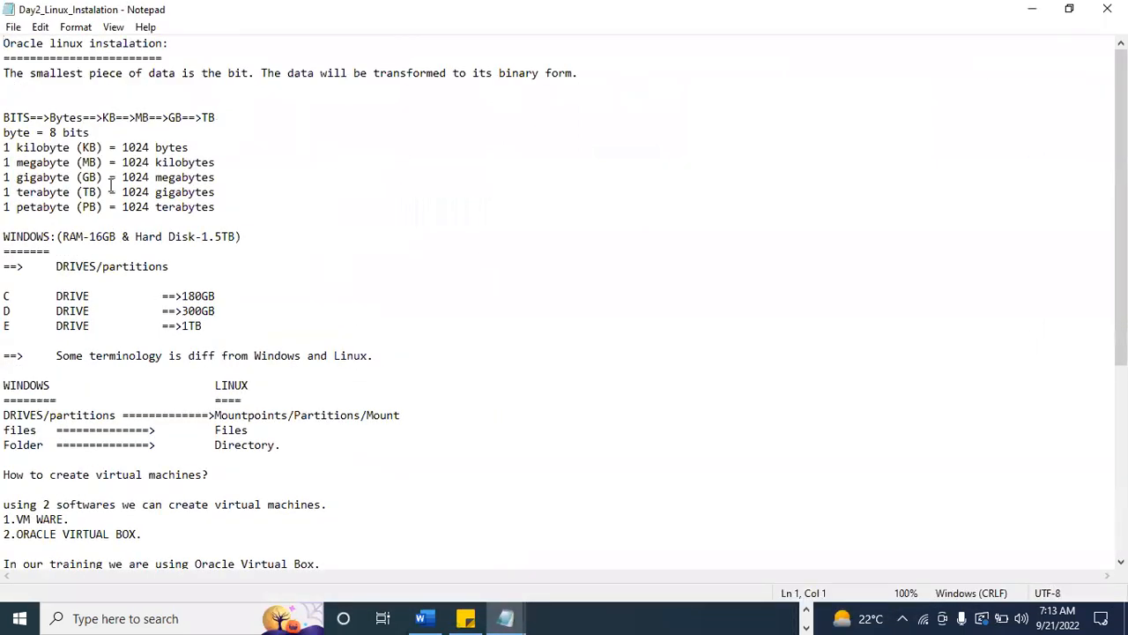
Review the Windows DRIVES/partitions section, highlighting the C, D and E drive lines with their sizes.
{"action": "left_click_drag", "start_coordinate": [7, 297], "coordinate": [99, 313]}
{"action": "left_click_drag", "start_coordinate": [6, 327], "coordinate": [176, 265]}
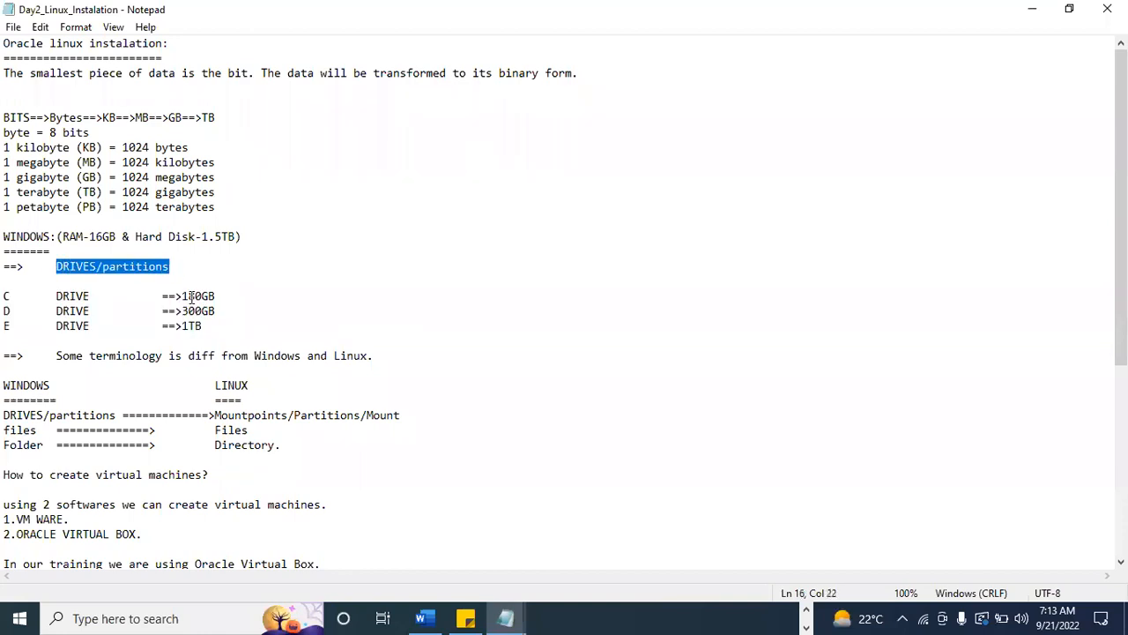
{"action": "left_click_drag", "start_coordinate": [224, 323], "coordinate": [8, 300]}
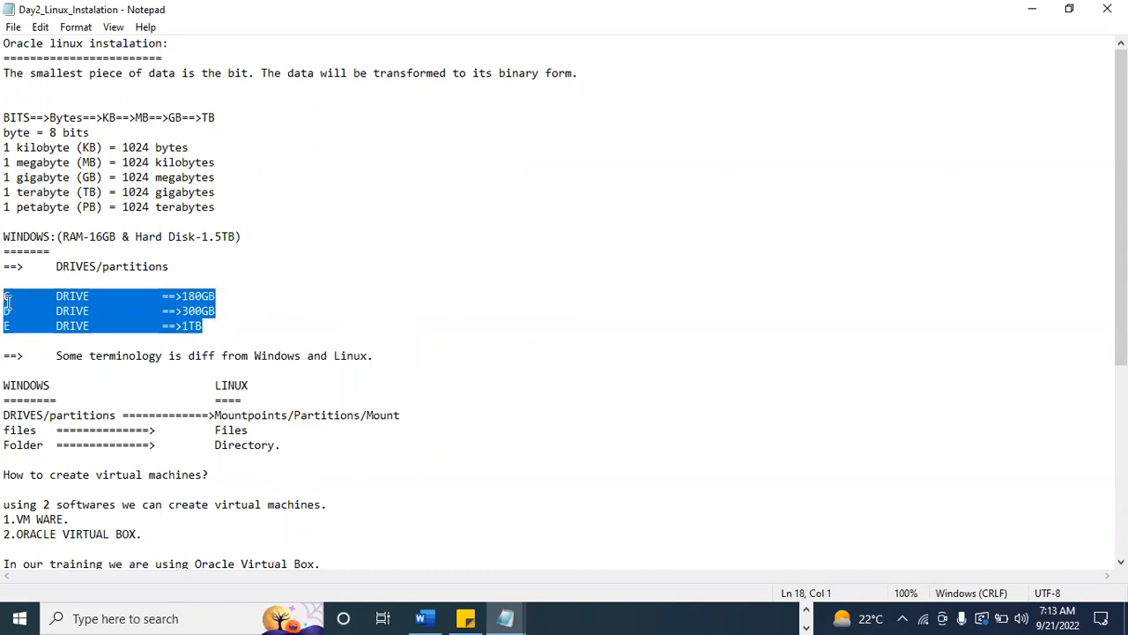
{"action": "left_click", "coordinate": [10, 296]}
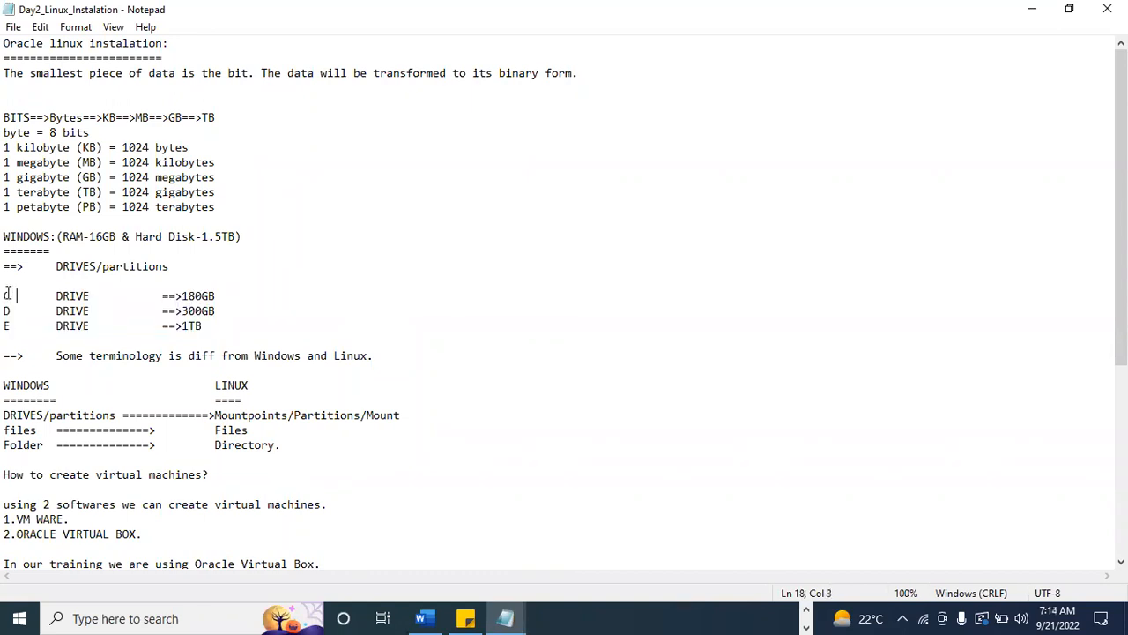
{"action": "left_click_drag", "start_coordinate": [8, 293], "coordinate": [211, 296]}
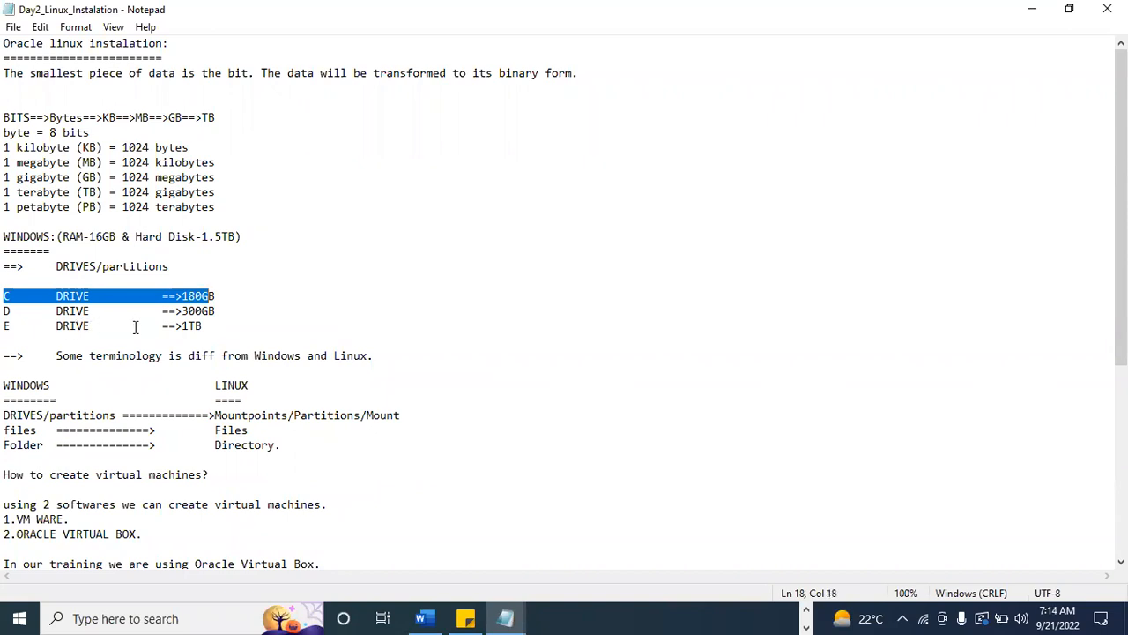
{"action": "left_click", "coordinate": [224, 319]}
{"action": "left_click_drag", "start_coordinate": [229, 319], "coordinate": [7, 293]}
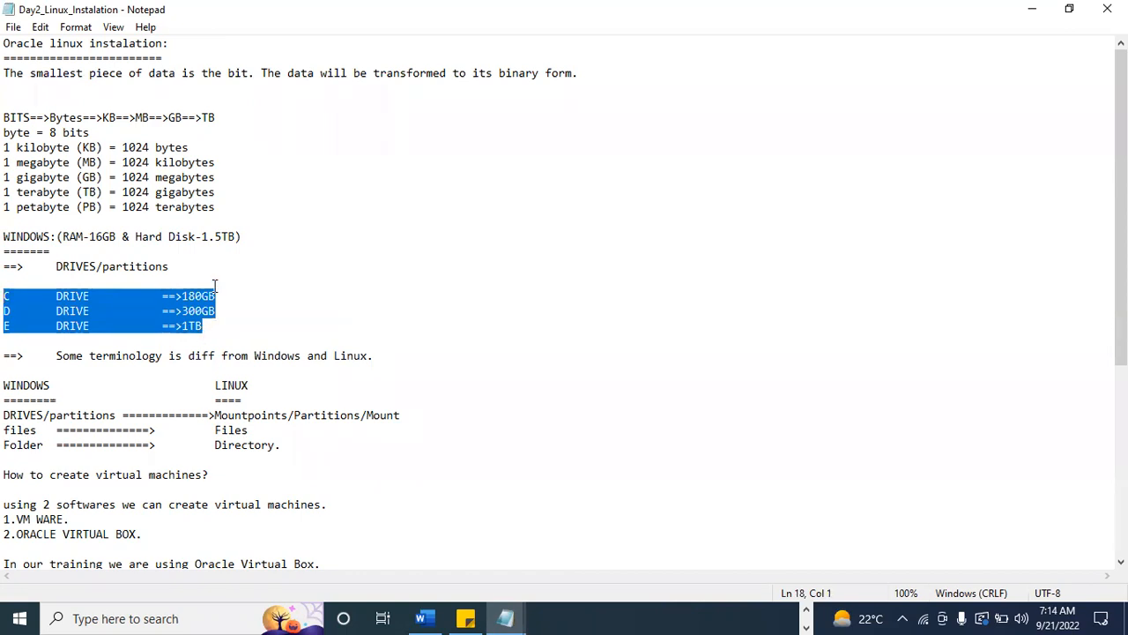
Examine the Linux term Mountpoints in the terminology comparison and the /u01 line among the mandatory partitions.
{"action": "scroll", "coordinate": [214, 286], "scroll_direction": "down", "scroll_amount": 2}
{"action": "left_click_drag", "start_coordinate": [214, 325], "coordinate": [282, 326]}
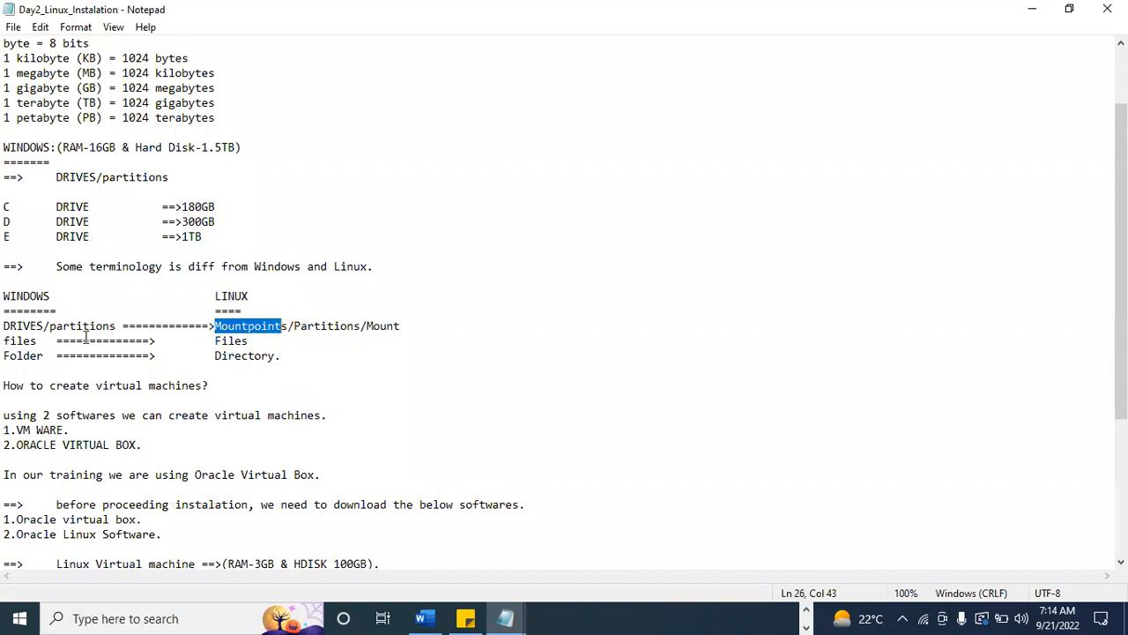
{"action": "scroll", "coordinate": [295, 368], "scroll_direction": "down", "scroll_amount": 5}
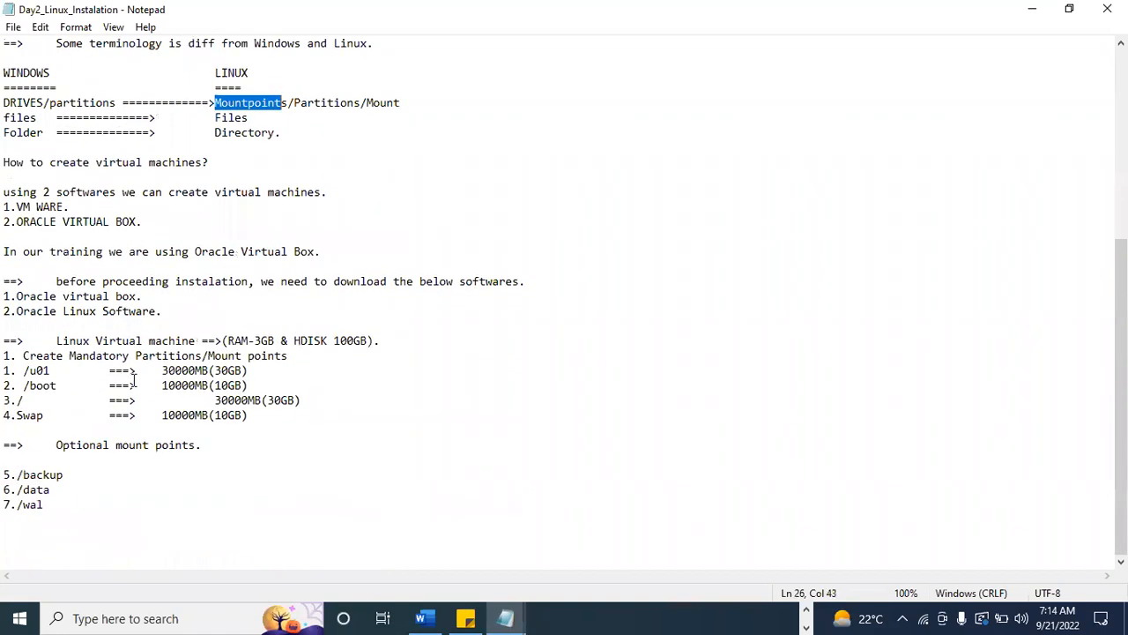
{"action": "left_click_drag", "start_coordinate": [4, 371], "coordinate": [251, 371]}
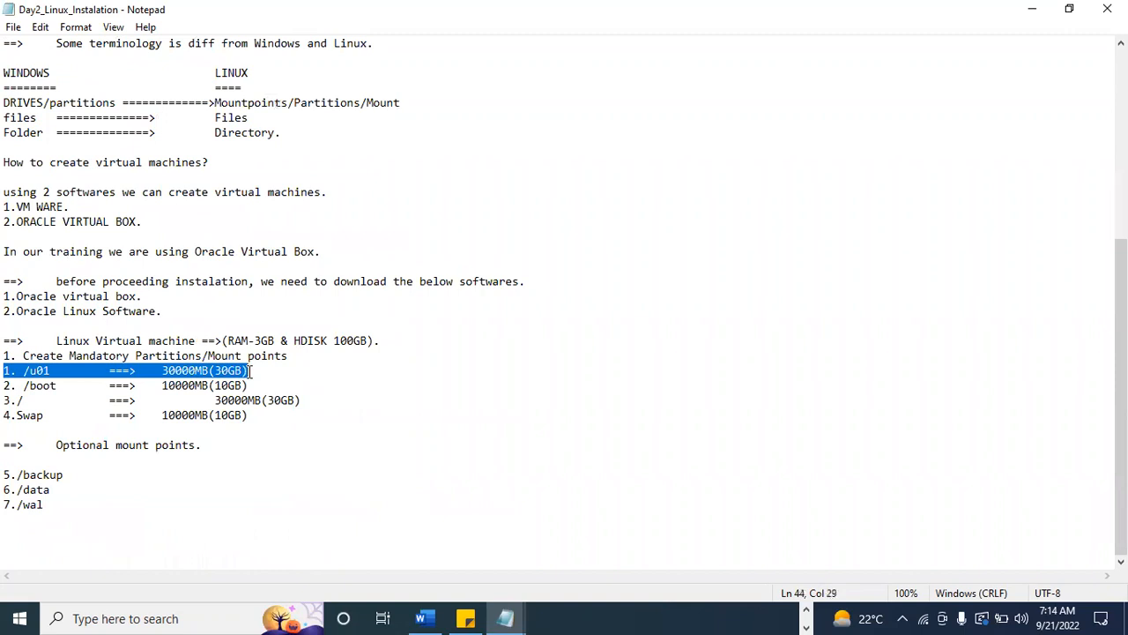
Add the Linux mount point note "==>/U01 ===>100GB" beside the C drive line.
{"action": "scroll", "coordinate": [250, 362], "scroll_direction": "up", "scroll_amount": 7}
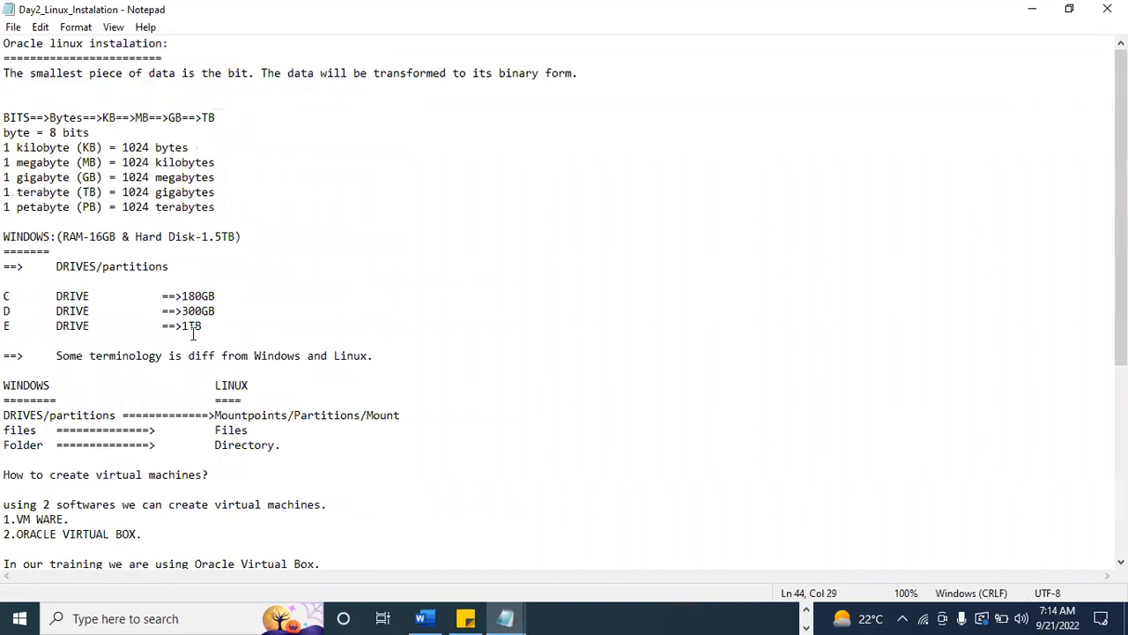
{"action": "left_click", "coordinate": [261, 297]}
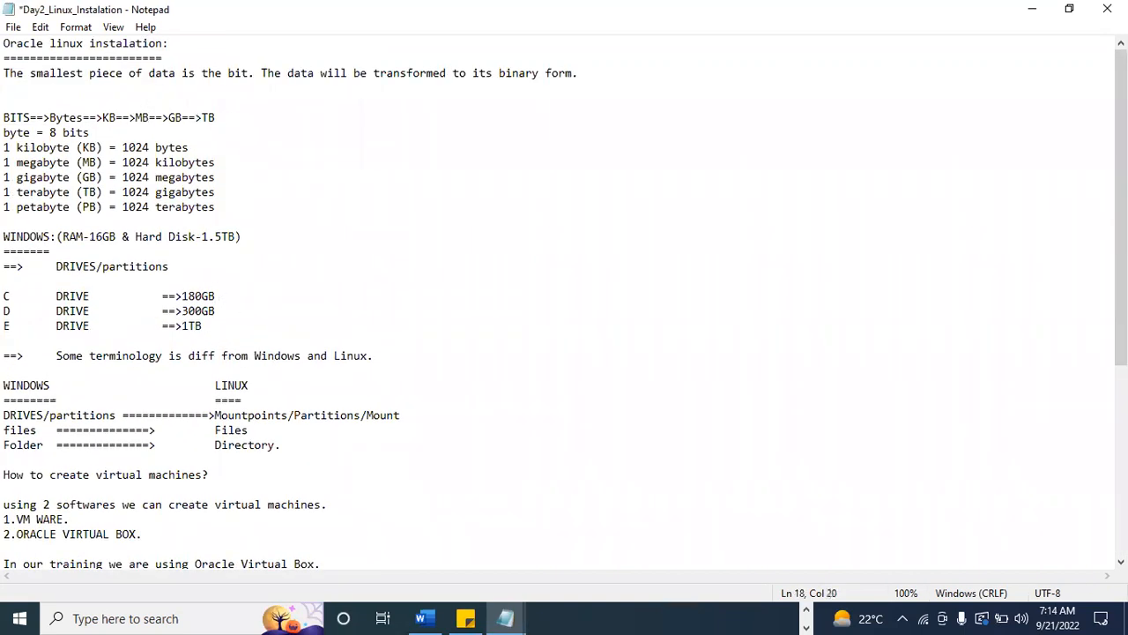
{"action": "key", "text": "Tab"}
{"action": "key", "text": "Tab"}
{"action": "key", "text": "Tab"}
{"action": "key", "text": "Tab"}
{"action": "type", "text": "==>/U01 ===>100GB"}
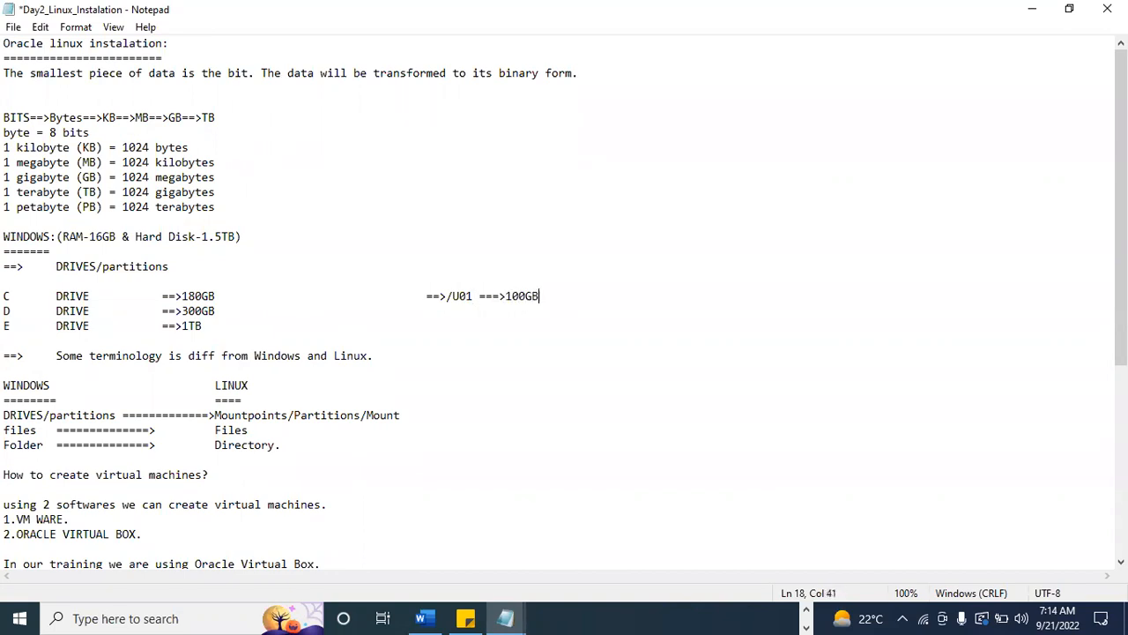
Add the mount point note "==>/u02 ==>100GB" beside the D drive line.
{"action": "left_click", "coordinate": [245, 312]}
{"action": "key", "text": "Tab"}
{"action": "key", "text": "Tab"}
{"action": "key", "text": "Tab"}
{"action": "key", "text": "Tab"}
{"action": "type", "text": "==>/u02 ==>100GB"}
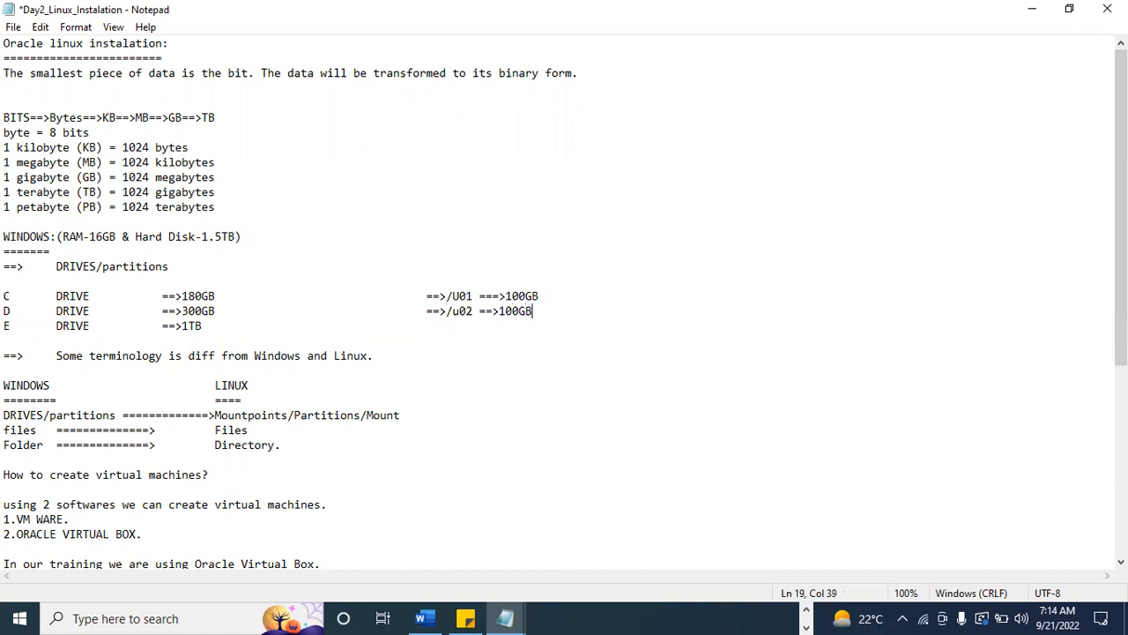
Add the mount point note "==>/u03 ==>100GB" beside the E drive line.
{"action": "key", "text": "Return"}
{"action": "key", "text": "Delete"}
{"action": "left_click", "coordinate": [239, 320]}
{"action": "key", "text": "Tab"}
{"action": "key", "text": "Tab"}
{"action": "key", "text": "Tab"}
{"action": "key", "text": "Tab"}
{"action": "type", "text": "==>/u03 ==>100GB"}
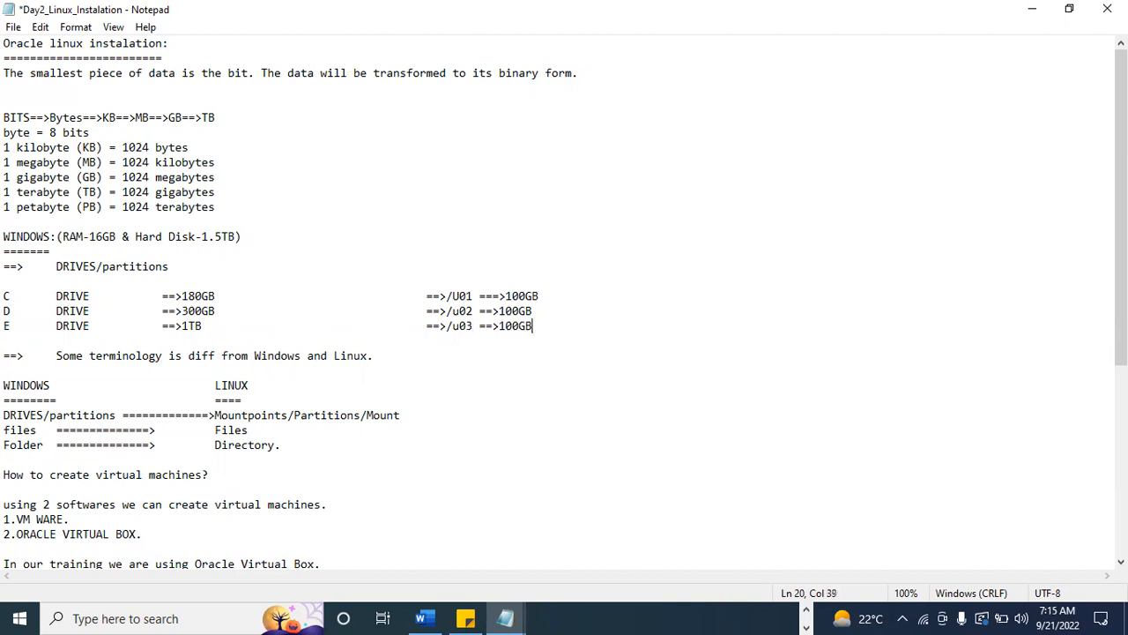
Change the mount point name beside the C drive to lowercase "u01".
{"action": "left_click", "coordinate": [460, 297]}
{"action": "left_click", "coordinate": [555, 29]}
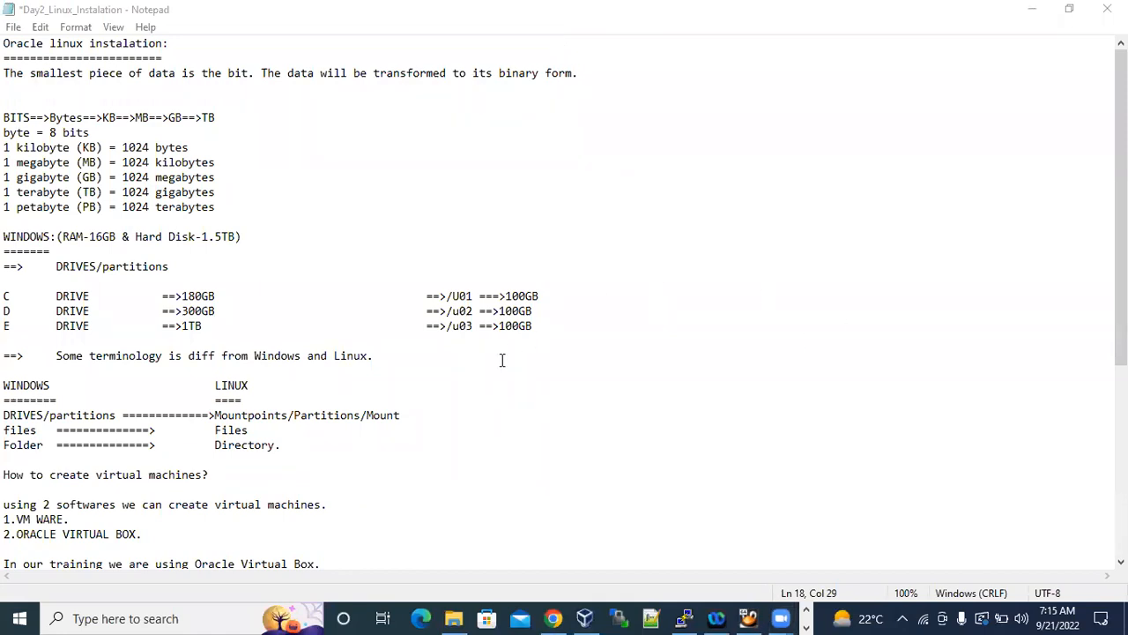
{"action": "left_click_drag", "start_coordinate": [3, 296], "coordinate": [208, 324]}
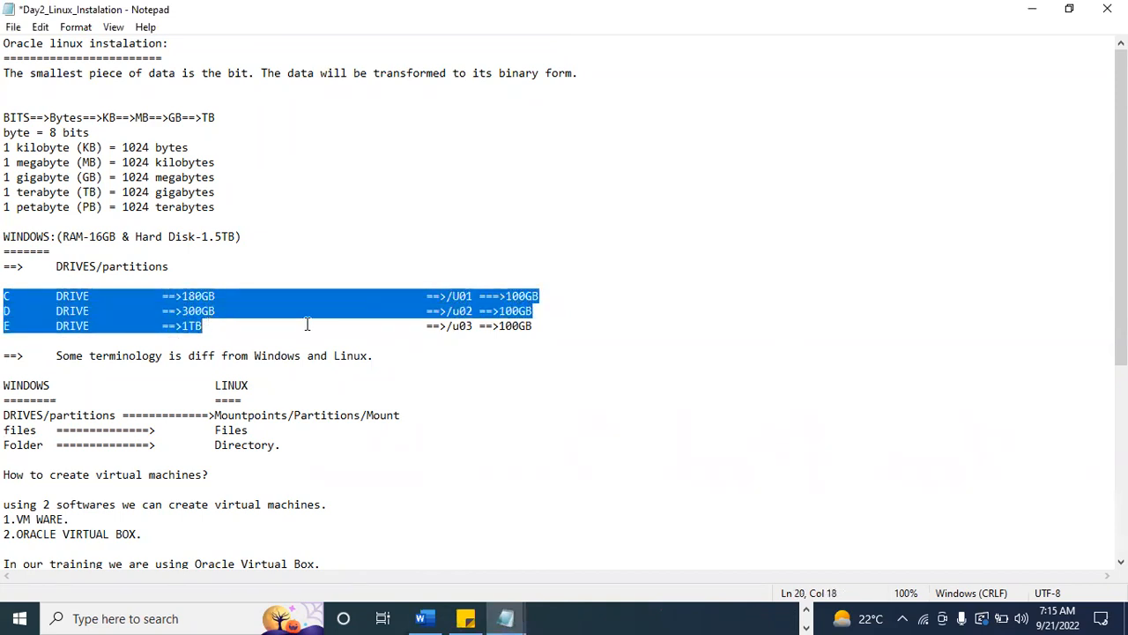
{"action": "left_click", "coordinate": [441, 314]}
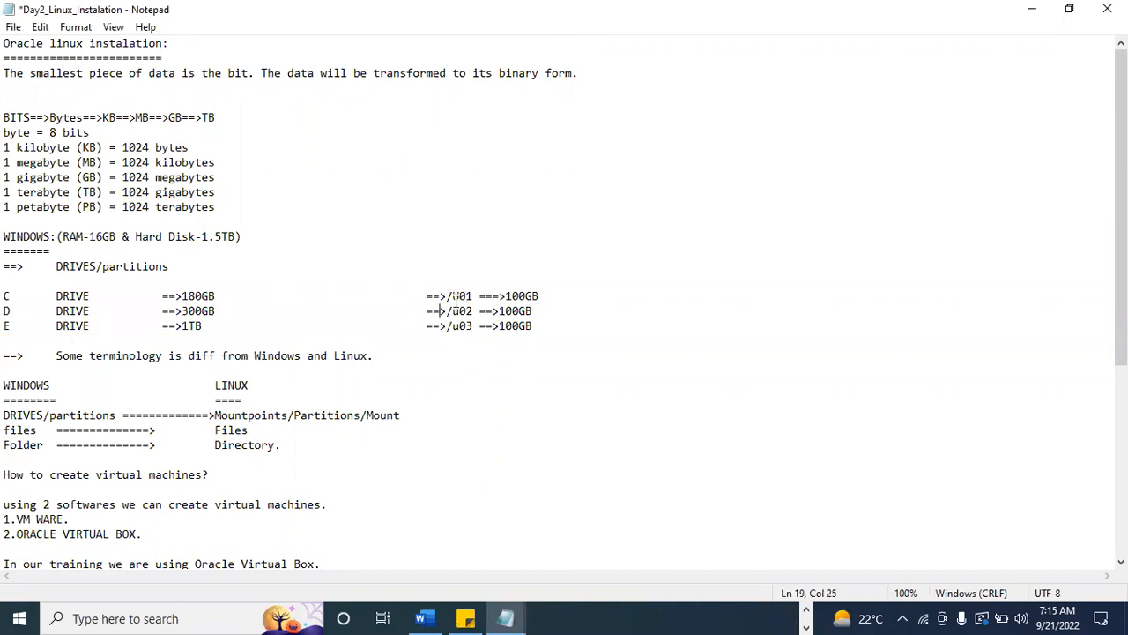
{"action": "key", "text": "BackSpace"}
{"action": "type", "text": "u"}
Replace the mount point name u03 beside the E drive with "backup".
{"action": "left_click", "coordinate": [468, 296]}
{"action": "left_click_drag", "start_coordinate": [474, 296], "coordinate": [454, 297]}
{"action": "left_click_drag", "start_coordinate": [474, 326], "coordinate": [454, 327]}
{"action": "type", "text": "backup"}
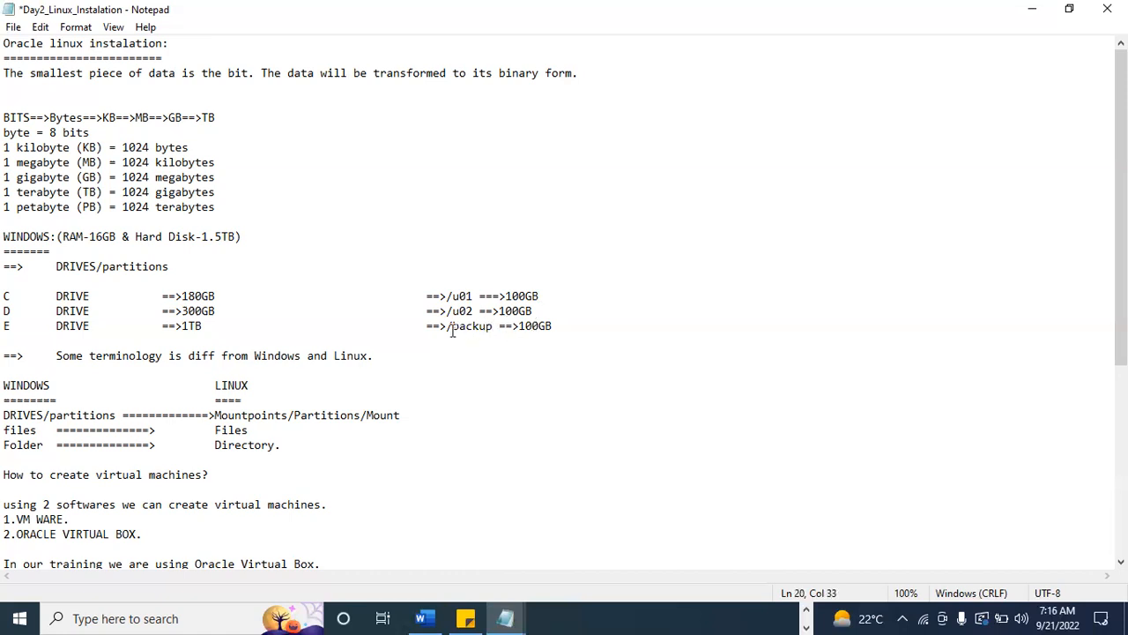
Highlight the mount point names /backup, /u01 and u02 beside the Windows drives in turn.
{"action": "left_click_drag", "start_coordinate": [446, 327], "coordinate": [491, 328]}
{"action": "left_click_drag", "start_coordinate": [447, 297], "coordinate": [474, 296]}
{"action": "left_click_drag", "start_coordinate": [452, 311], "coordinate": [473, 311]}
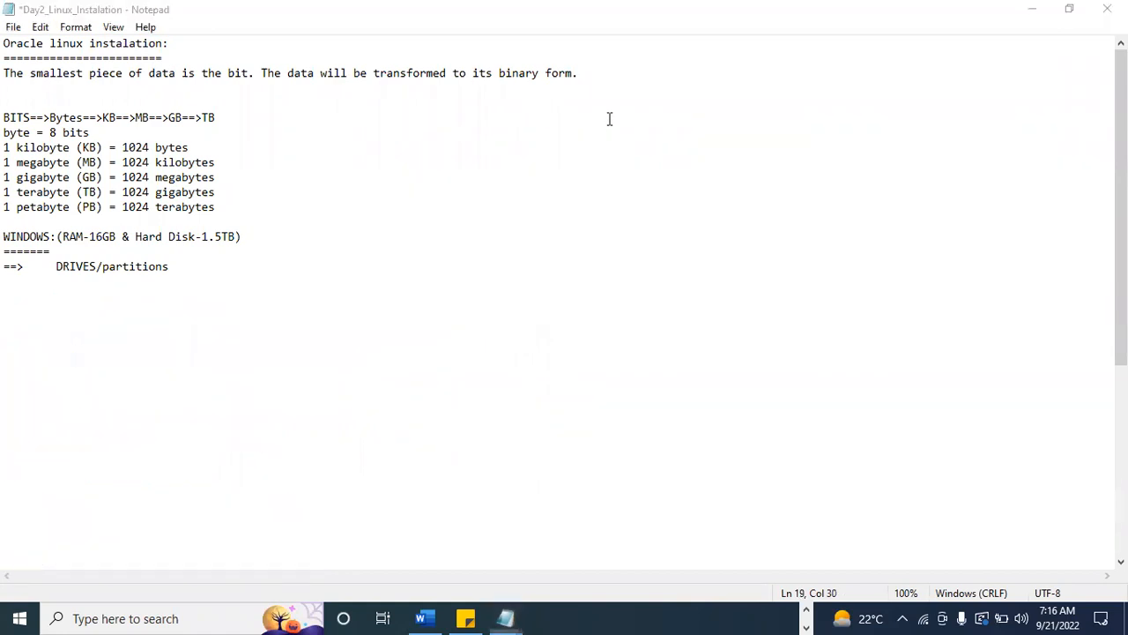
Review the mandatory mount points /u01, /boot, / and Swap with their sizes, highlighting each and finally the whole list.
{"action": "scroll", "coordinate": [378, 398], "scroll_direction": "down", "scroll_amount": 5}
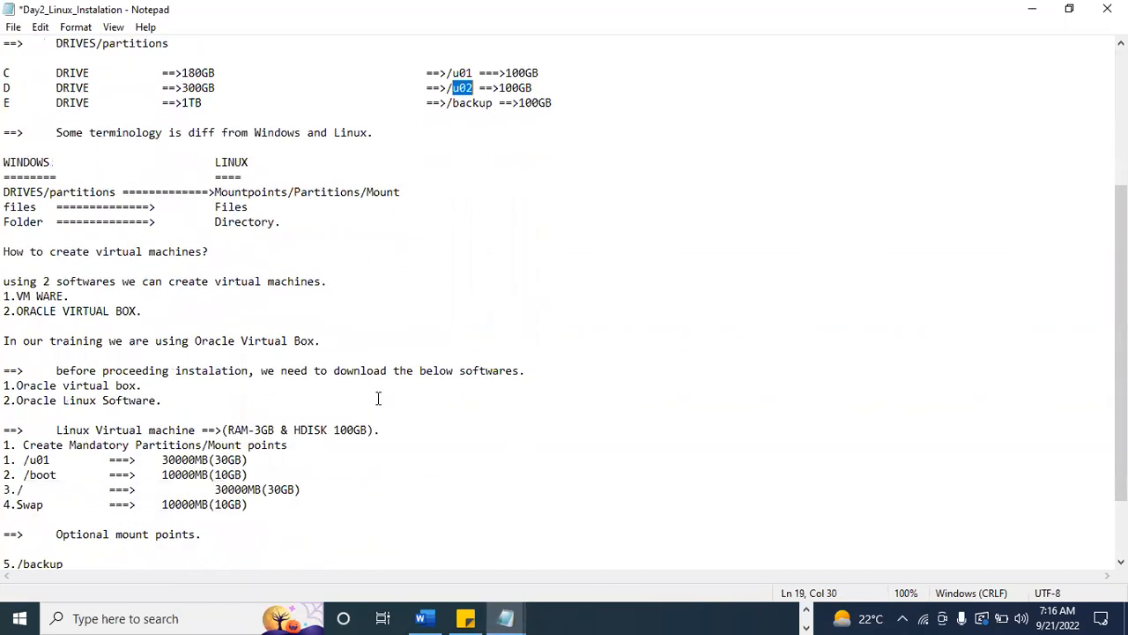
{"action": "scroll", "coordinate": [378, 398], "scroll_direction": "down", "scroll_amount": 2}
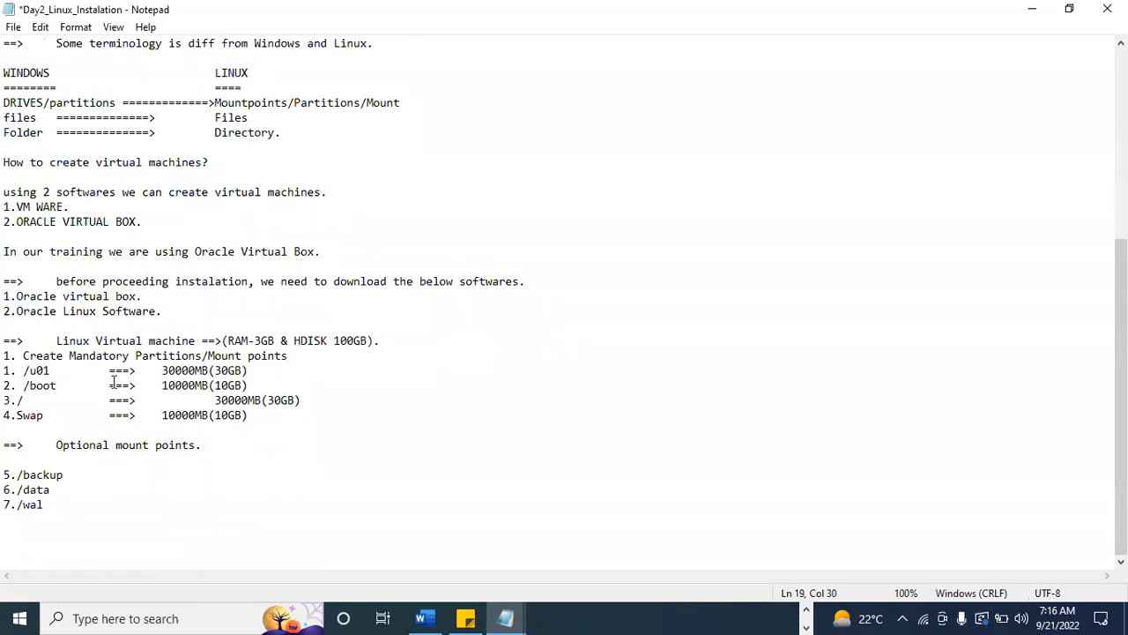
{"action": "left_click_drag", "start_coordinate": [18, 374], "coordinate": [251, 371]}
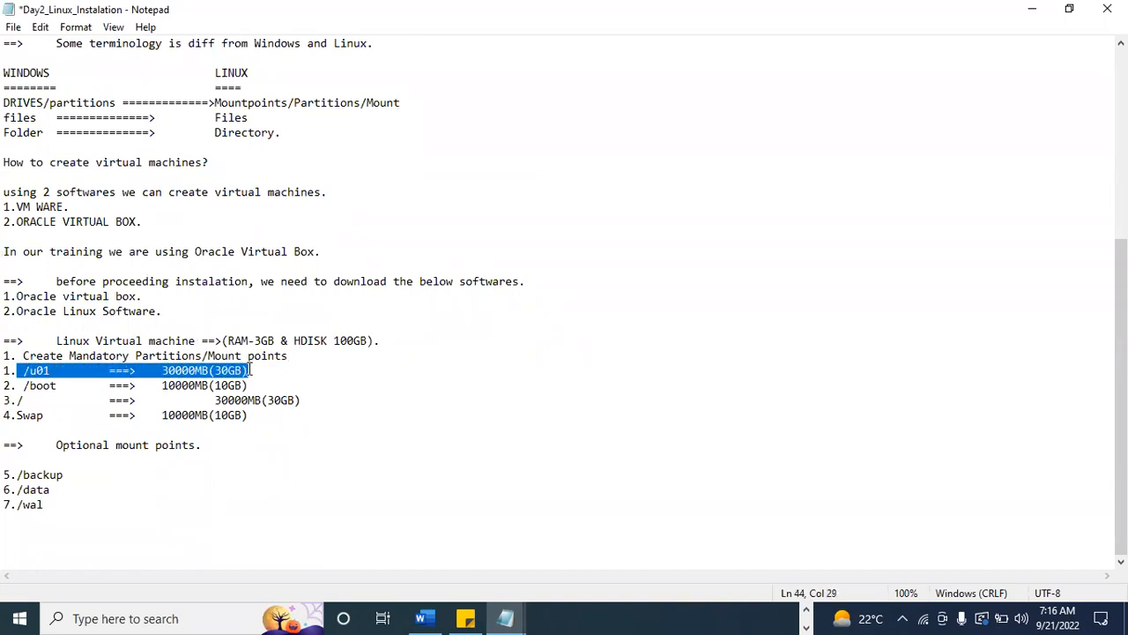
{"action": "left_click_drag", "start_coordinate": [18, 385], "coordinate": [61, 385]}
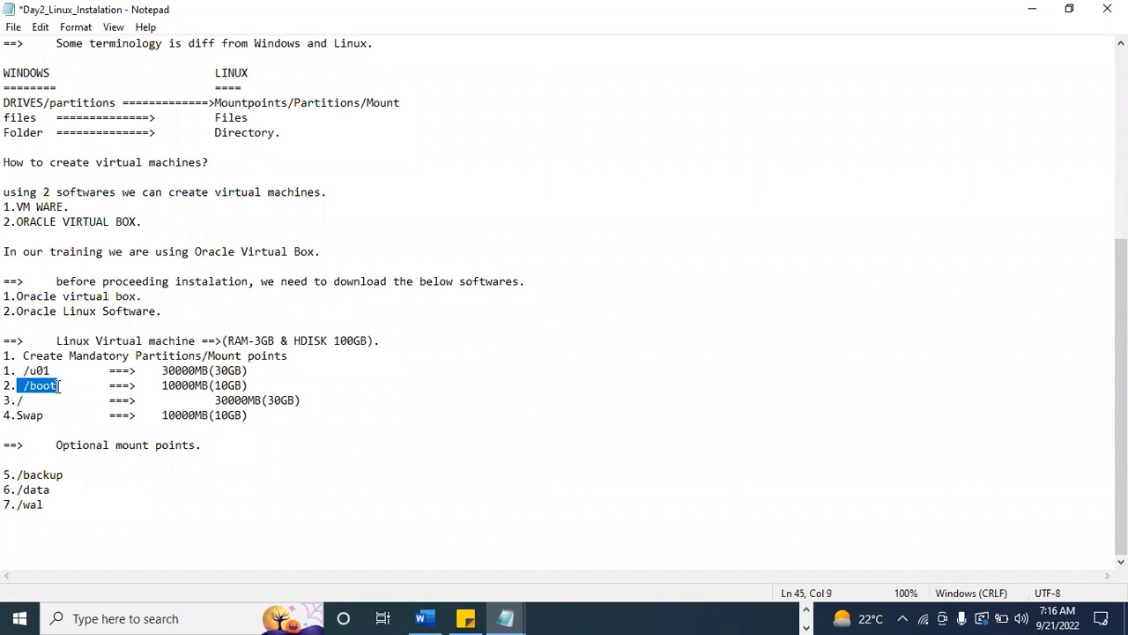
{"action": "left_click", "coordinate": [92, 386]}
{"action": "left_click_drag", "start_coordinate": [162, 385], "coordinate": [251, 385]}
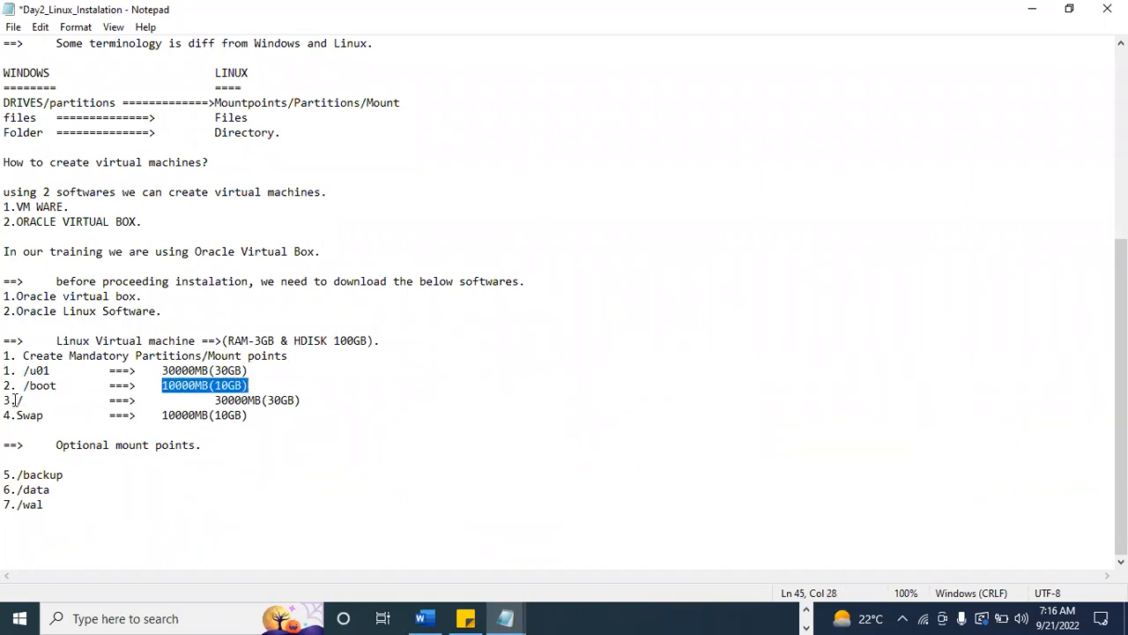
{"action": "left_click_drag", "start_coordinate": [16, 400], "coordinate": [61, 401]}
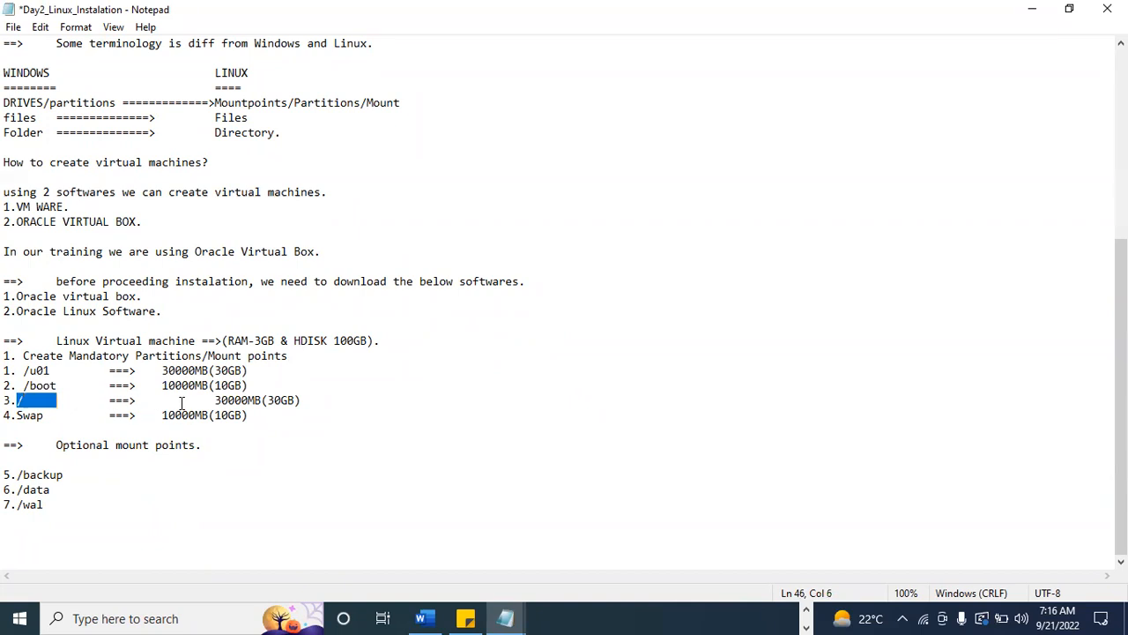
{"action": "left_click_drag", "start_coordinate": [214, 400], "coordinate": [301, 401]}
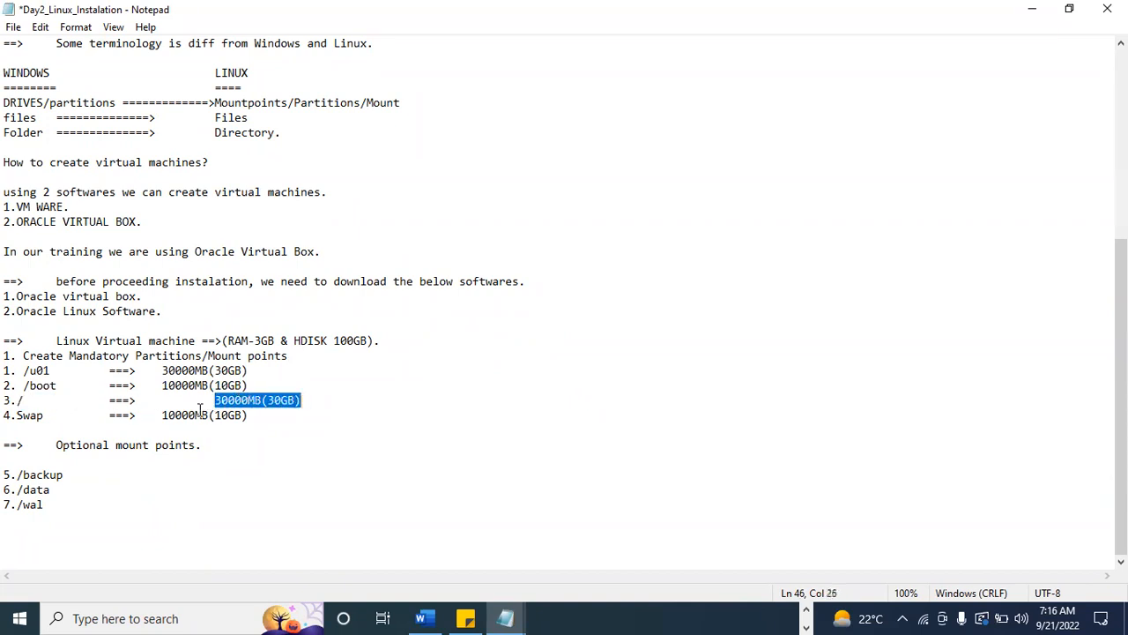
{"action": "left_click_drag", "start_coordinate": [18, 416], "coordinate": [49, 416]}
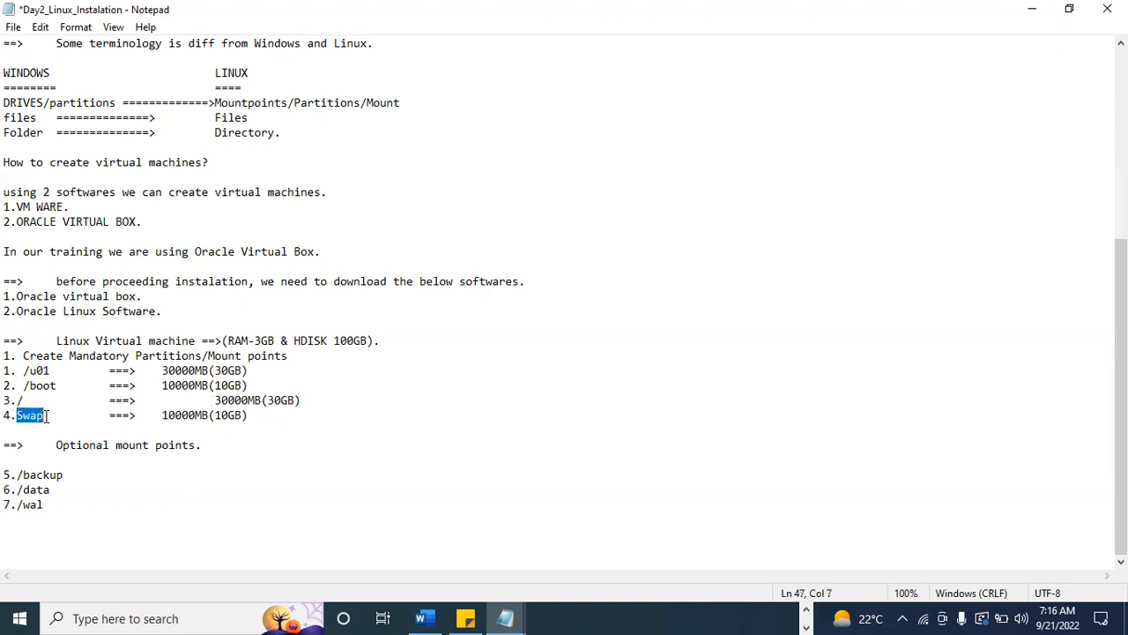
{"action": "left_click_drag", "start_coordinate": [163, 415], "coordinate": [249, 416]}
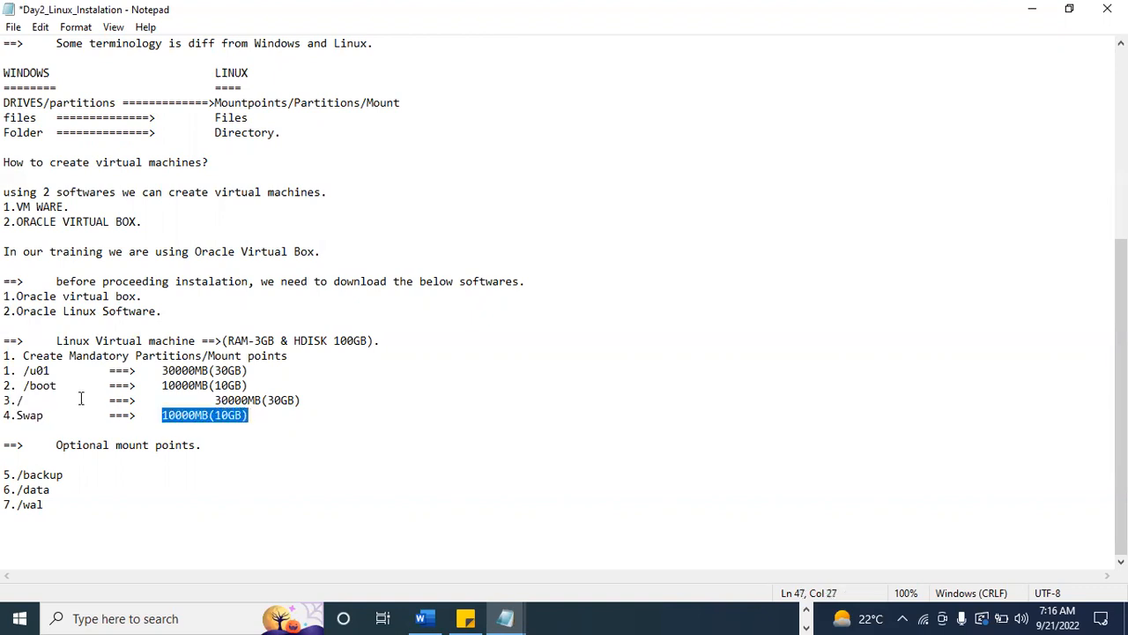
{"action": "left_click", "coordinate": [8, 362]}
{"action": "left_click_drag", "start_coordinate": [4, 371], "coordinate": [267, 415]}
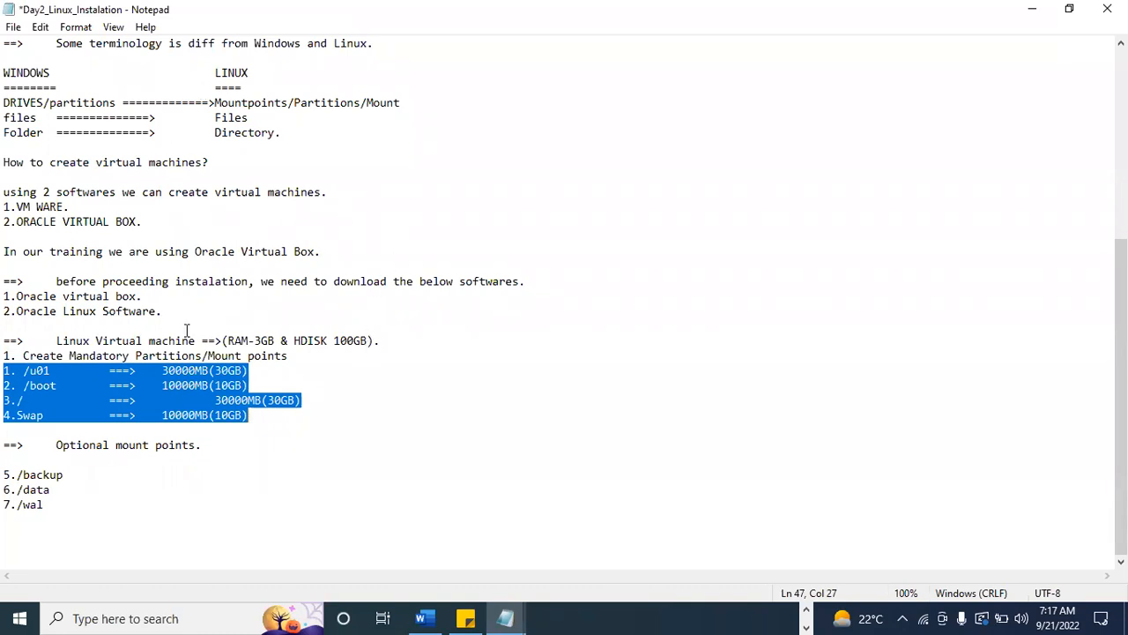
Highlight the Linux Virtual machine heading, show the desktop briefly, and return to the RAM specification in the Day2_Linux_Instalation notes.
{"action": "key", "text": "Left"}
{"action": "left_click_drag", "start_coordinate": [56, 340], "coordinate": [196, 344]}
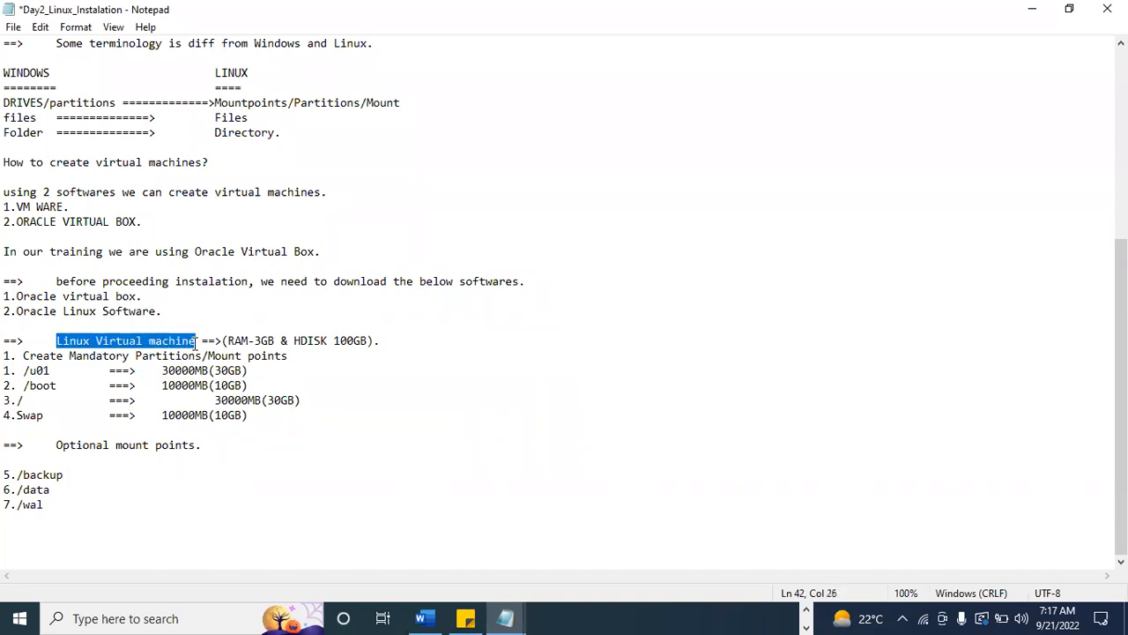
{"action": "key", "text": "super+d"}
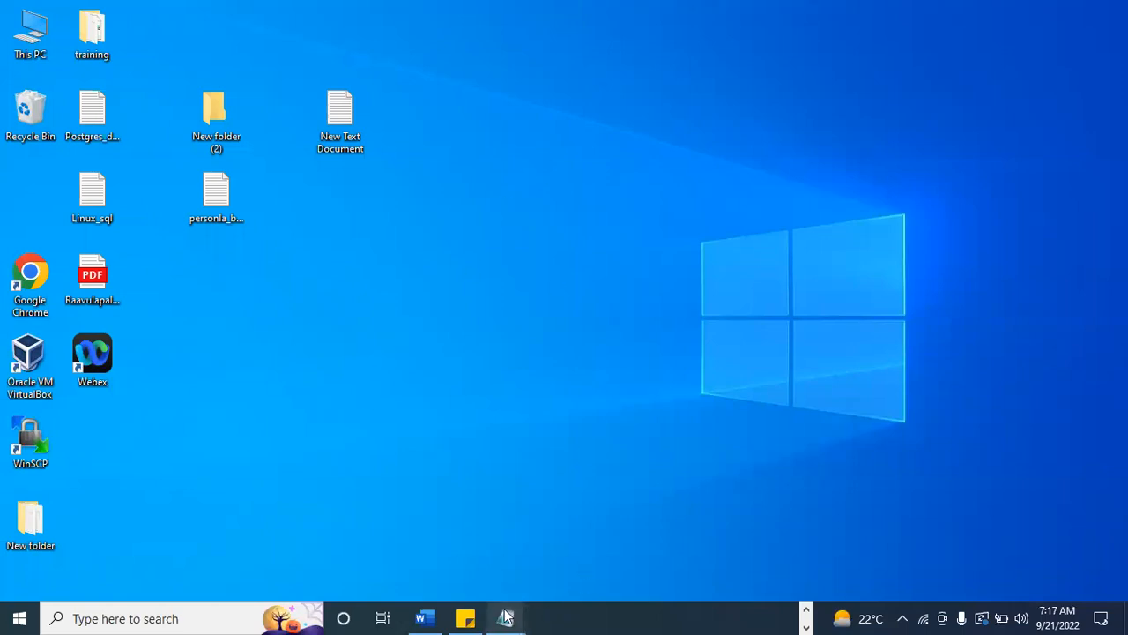
{"action": "mouse_move", "coordinate": [511, 610]}
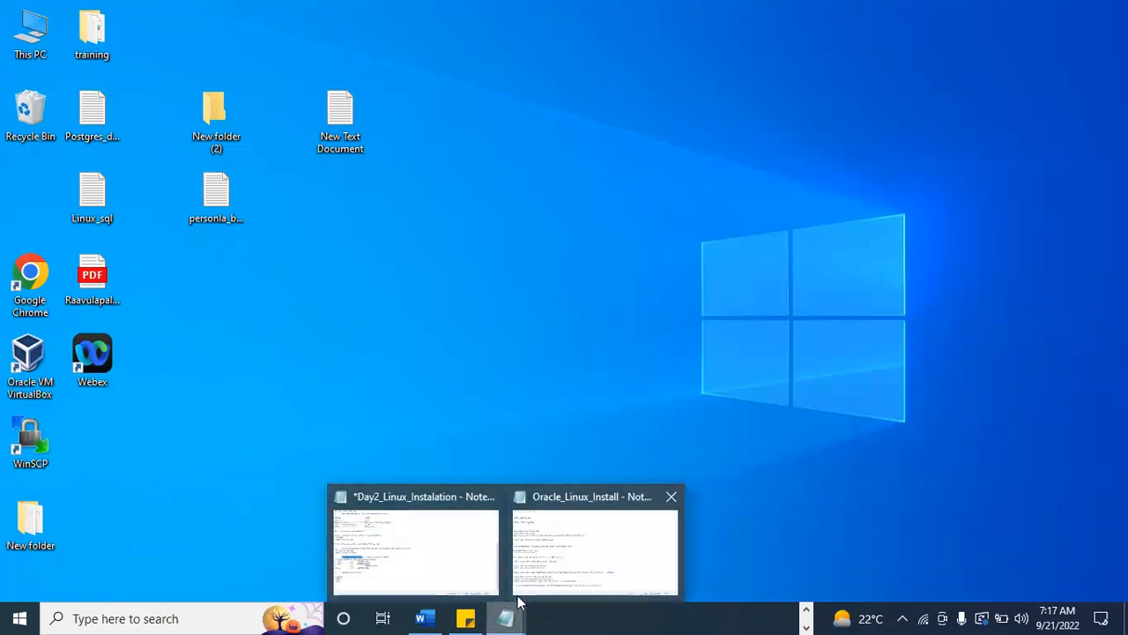
{"action": "left_click", "coordinate": [450, 574]}
{"action": "left_click", "coordinate": [227, 340]}
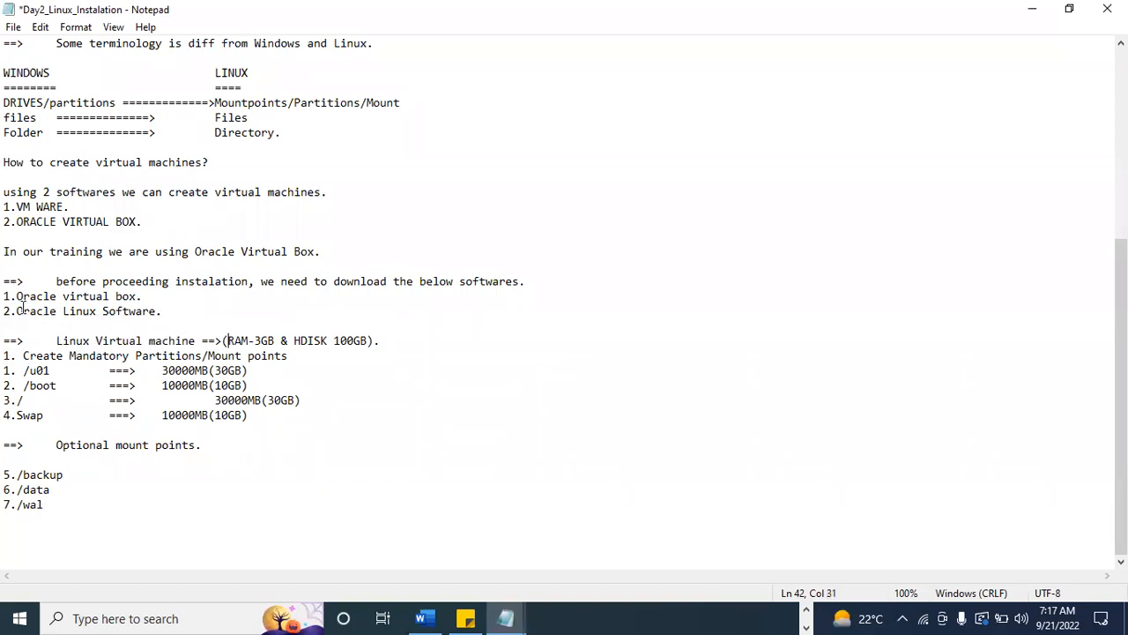
Highlight the two required softwares in the download list and append "==>userf riendly." to the Oracle virtual box line.
{"action": "left_click_drag", "start_coordinate": [3, 296], "coordinate": [145, 297]}
{"action": "left_click_drag", "start_coordinate": [5, 311], "coordinate": [158, 311]}
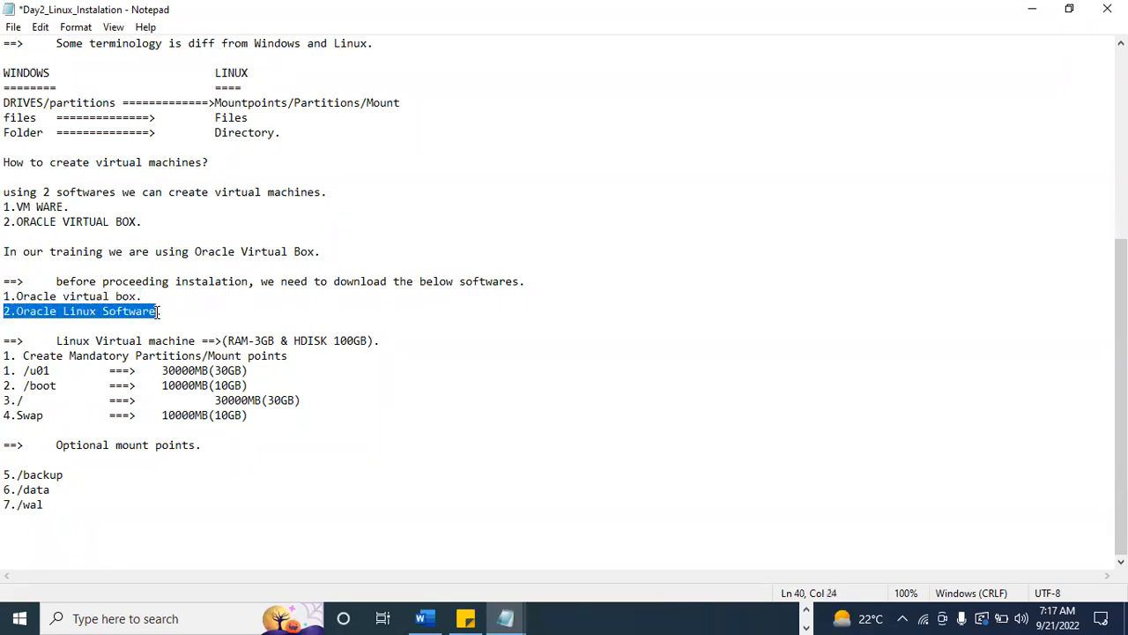
{"action": "left_click", "coordinate": [156, 296]}
{"action": "type", "text": "=="}
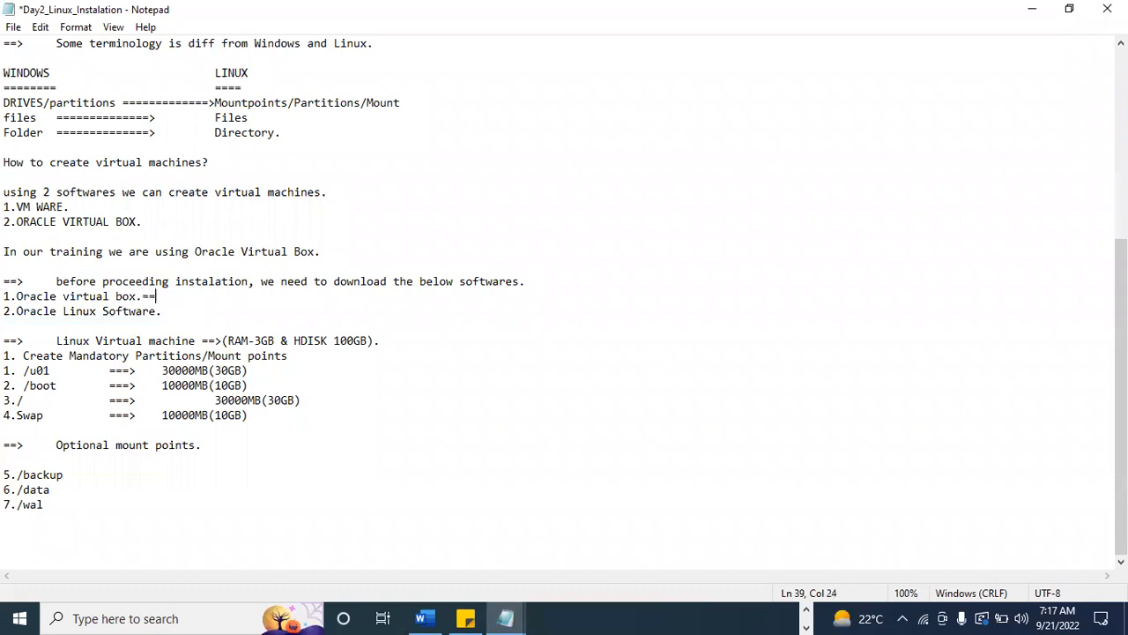
{"action": "type", "text": ">userf riendly."}
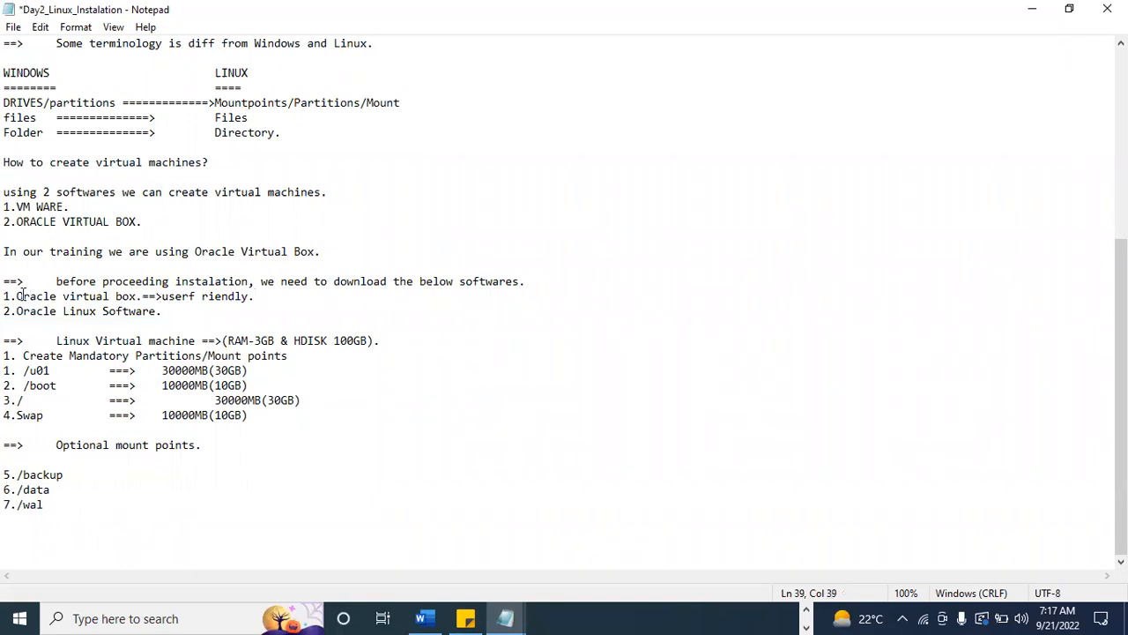
{"action": "left_click_drag", "start_coordinate": [16, 296], "coordinate": [135, 296]}
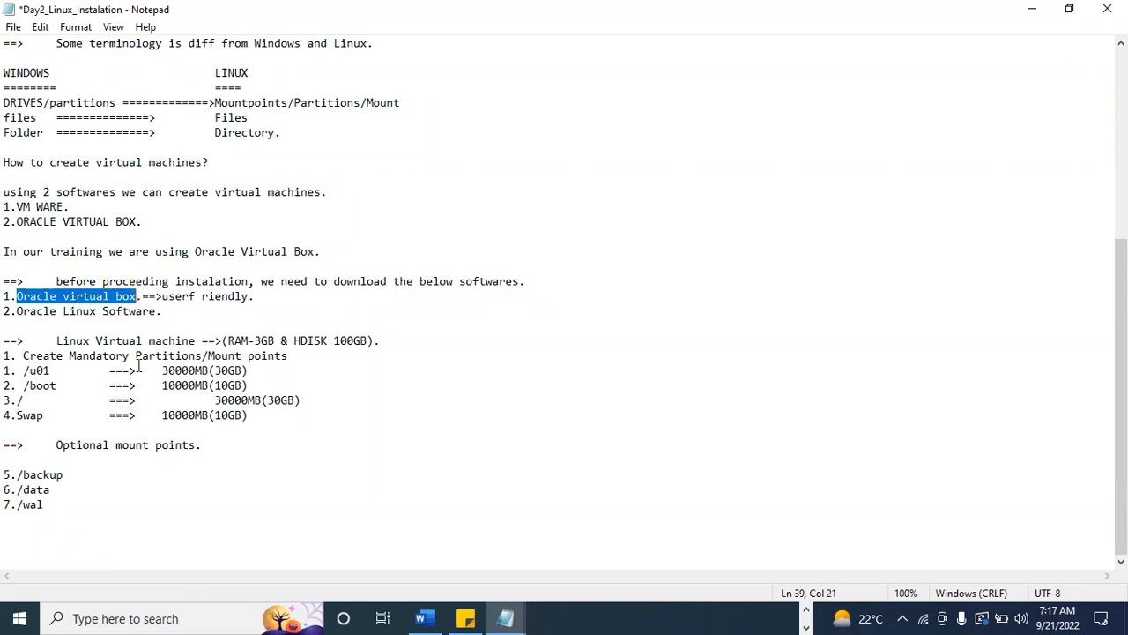
Insert "(ROM)" before HDISK in the Linux Virtual machine line and highlight the RAM and disk specification.
{"action": "left_click_drag", "start_coordinate": [56, 342], "coordinate": [198, 342]}
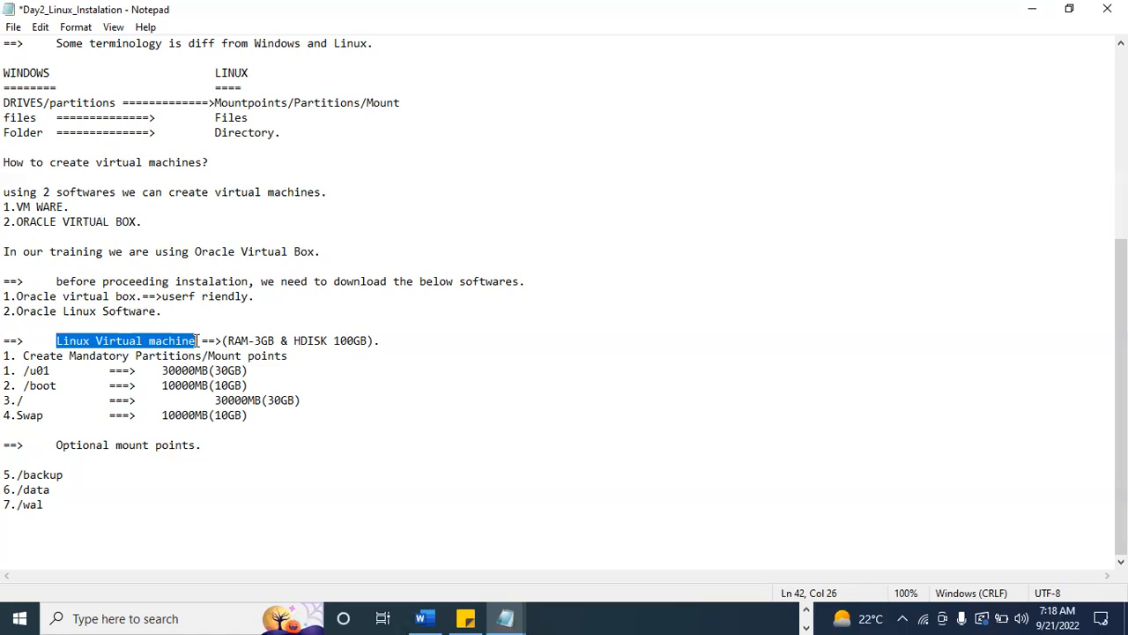
{"action": "left_click", "coordinate": [295, 341]}
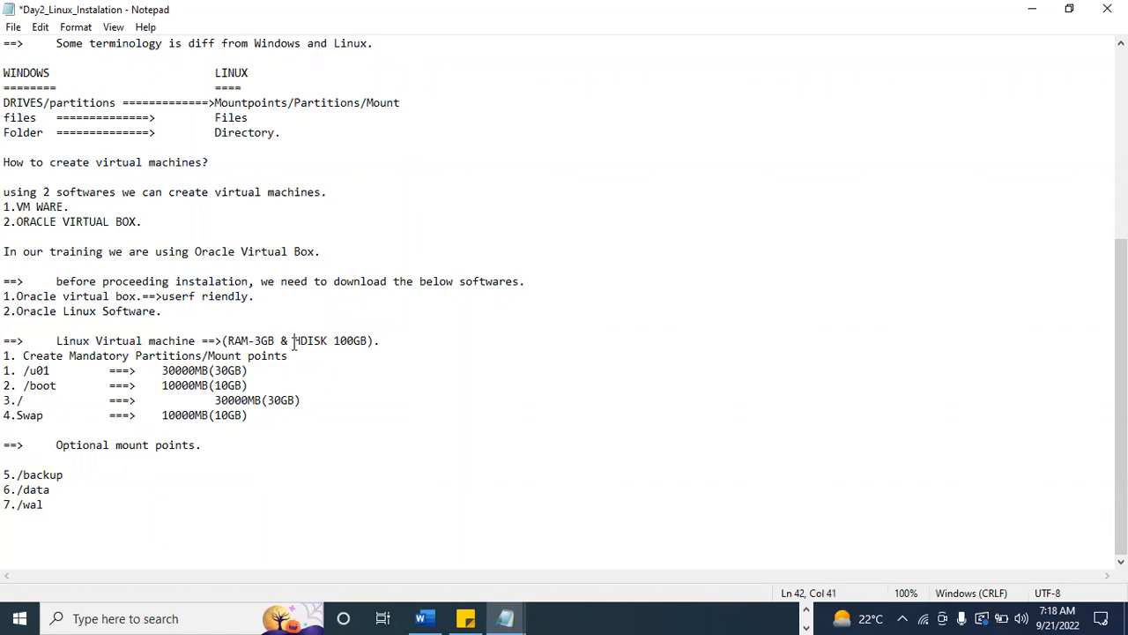
{"action": "type", "text": "ROM)"}
{"action": "key", "text": "Left"}
{"action": "key", "text": "Left"}
{"action": "key", "text": "Left"}
{"action": "key", "text": "Left"}
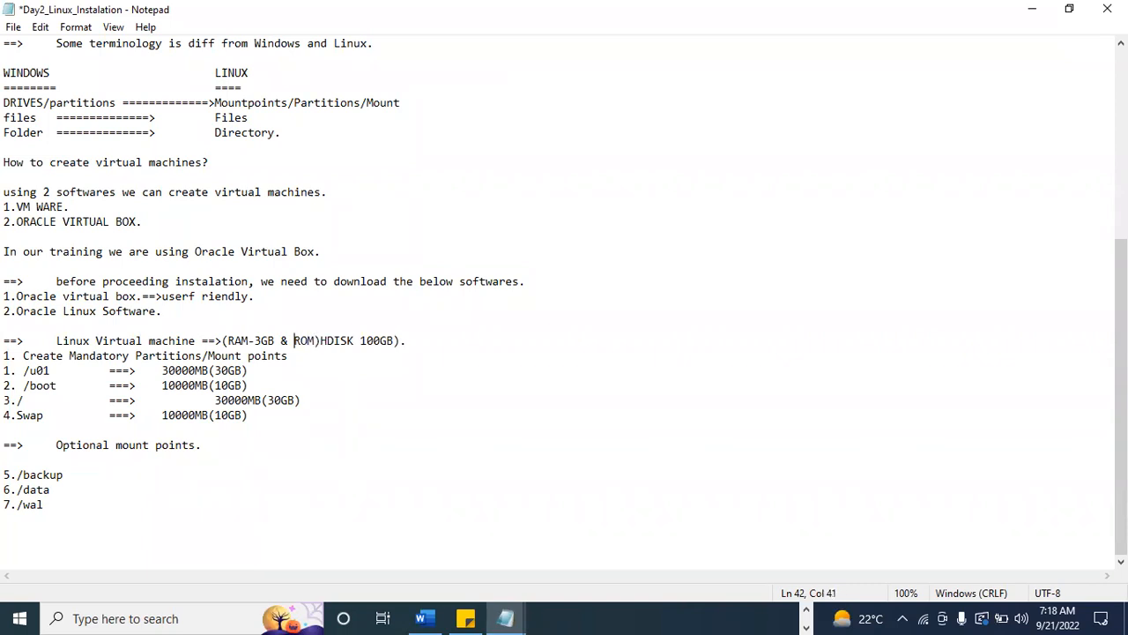
{"action": "type", "text": "("}
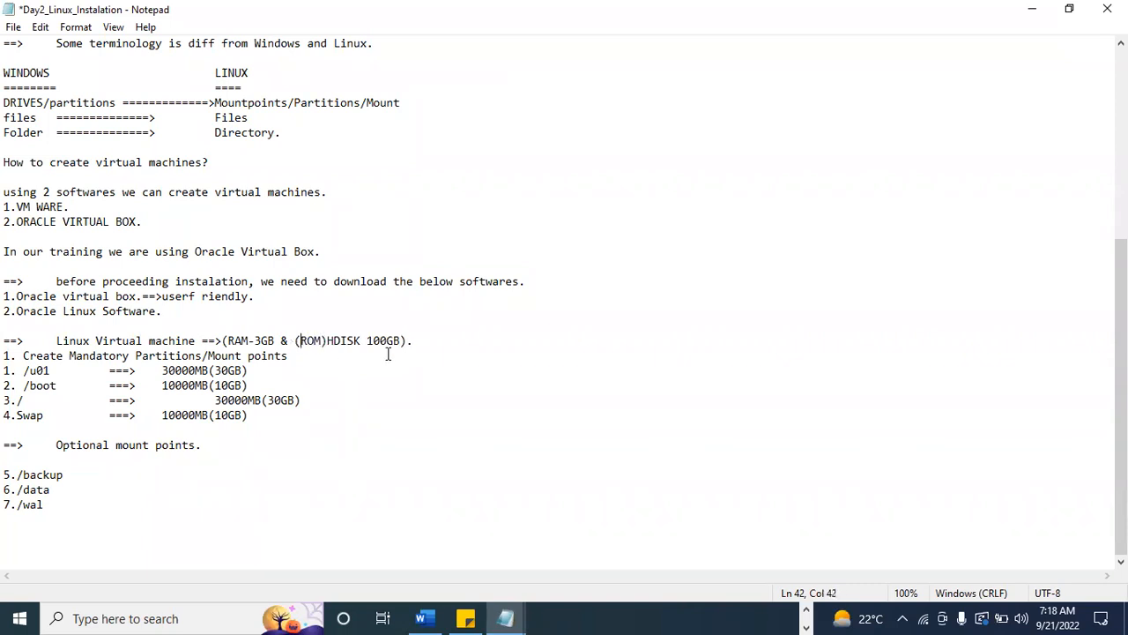
{"action": "left_click_drag", "start_coordinate": [229, 342], "coordinate": [367, 340]}
Add the line "LAPTOP:16gB-RAM/1.5TB ROM" below the Oracle Linux Software entry.
{"action": "left_click", "coordinate": [174, 311]}
{"action": "key", "text": "Return"}
{"action": "type", "text": "LAPTOP"}
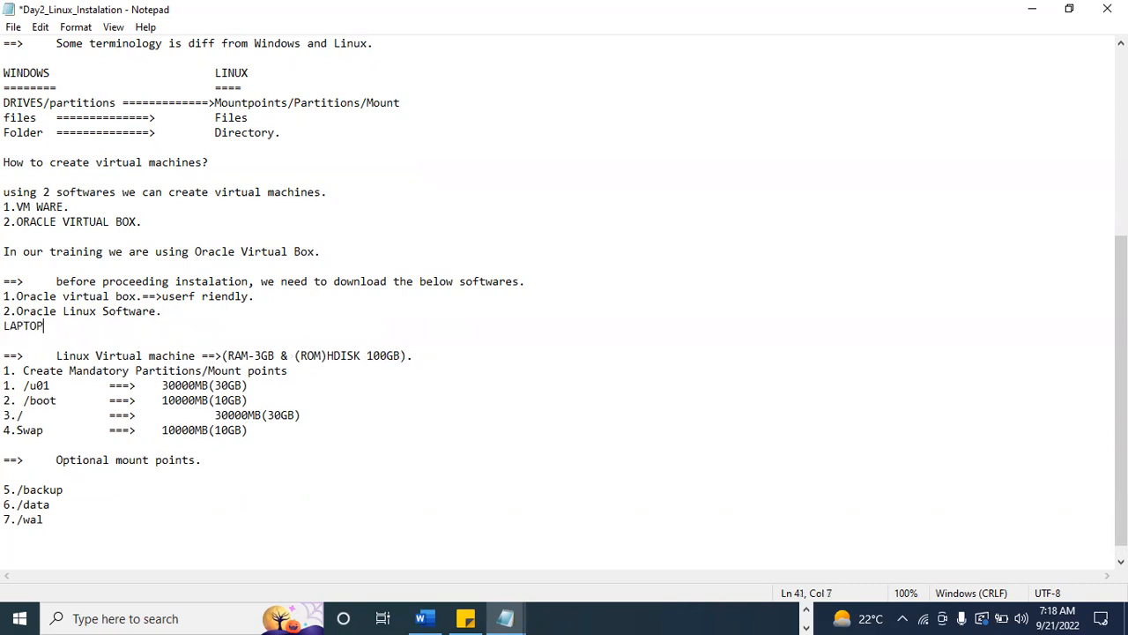
{"action": "type", "text": ":16gB-RAM/1.5TB"}
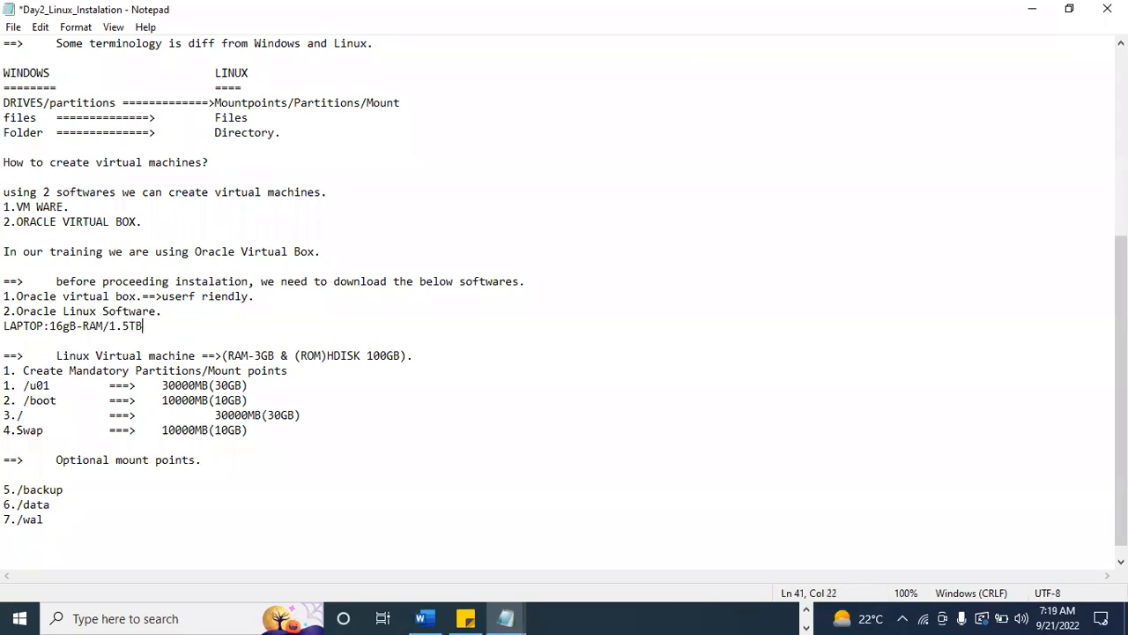
{"action": "type", "text": " ROM"}
Compare the laptop's RAM and ROM with the Linux Virtual machine's RAM and disk specification, highlighting each in turn.
{"action": "left_click_drag", "start_coordinate": [50, 328], "coordinate": [75, 327]}
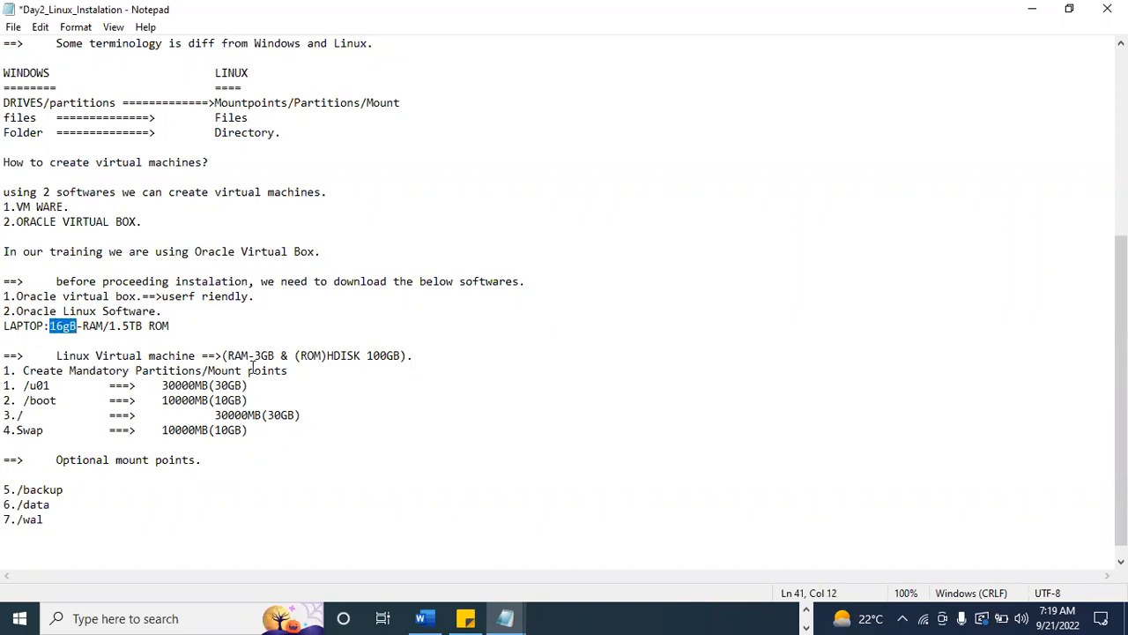
{"action": "left_click_drag", "start_coordinate": [57, 356], "coordinate": [274, 355]}
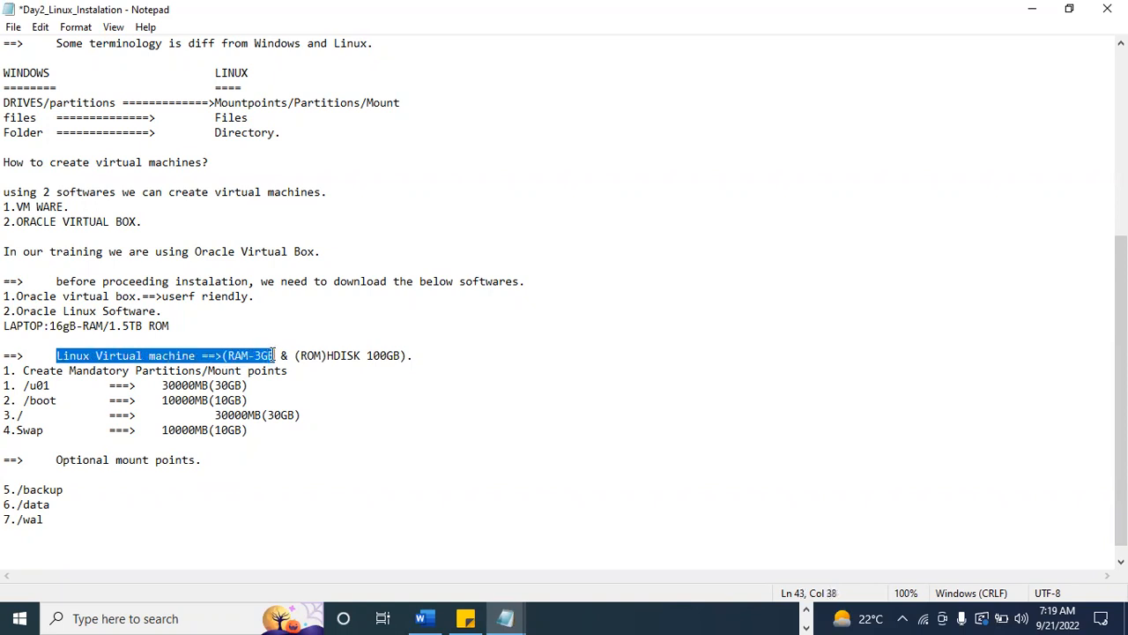
{"action": "left_click", "coordinate": [274, 355]}
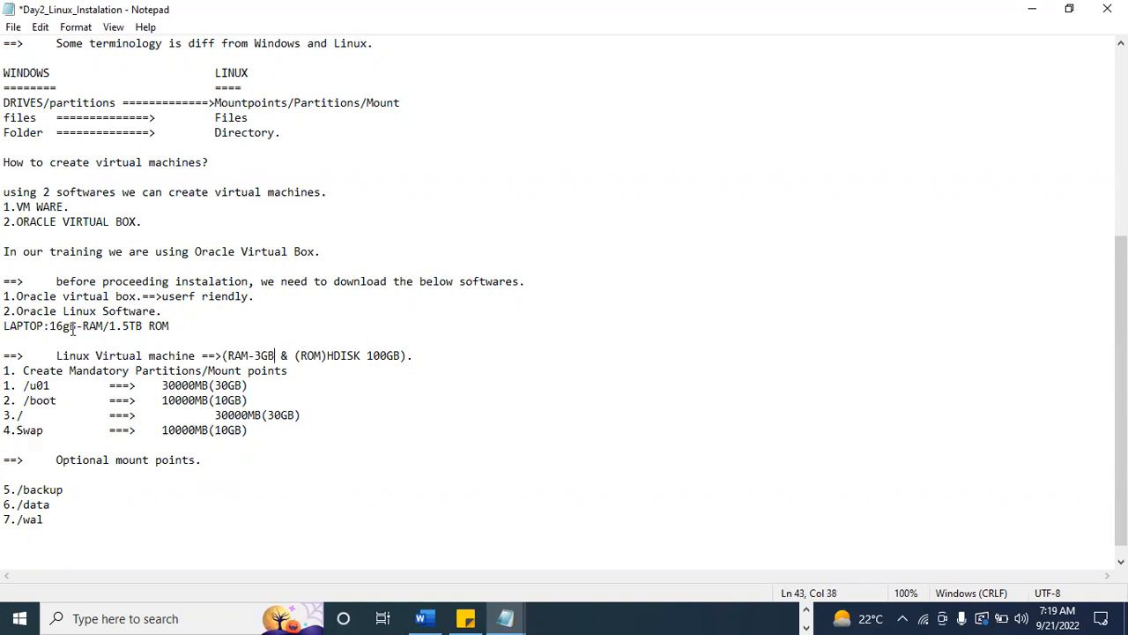
{"action": "left_click_drag", "start_coordinate": [55, 326], "coordinate": [103, 326]}
{"action": "left_click_drag", "start_coordinate": [222, 355], "coordinate": [274, 354]}
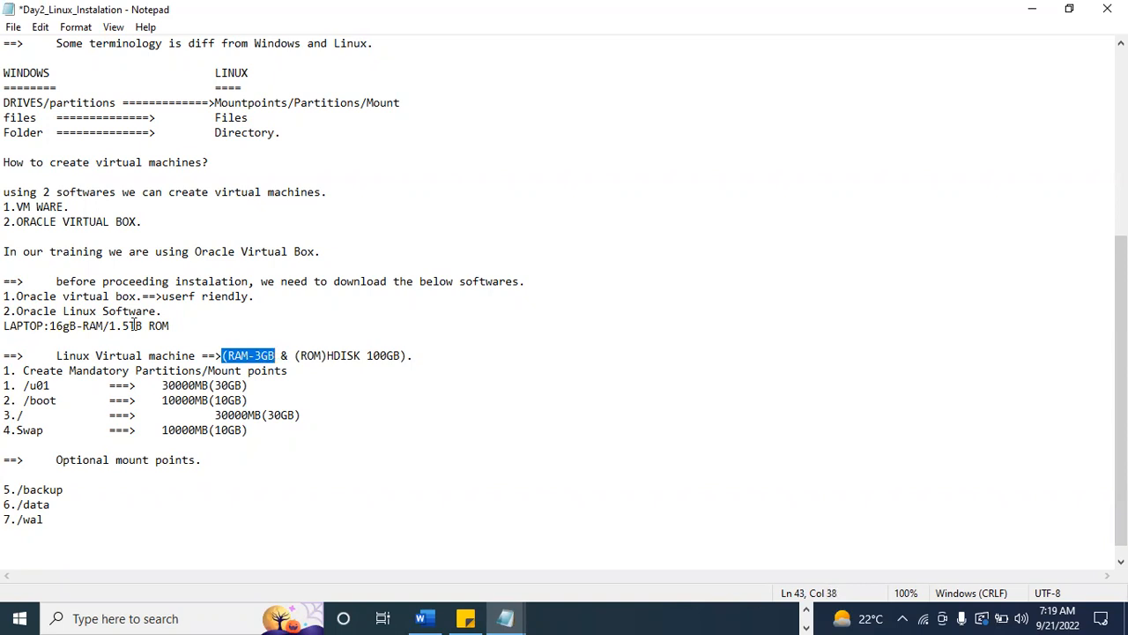
{"action": "left_click_drag", "start_coordinate": [109, 326], "coordinate": [170, 327]}
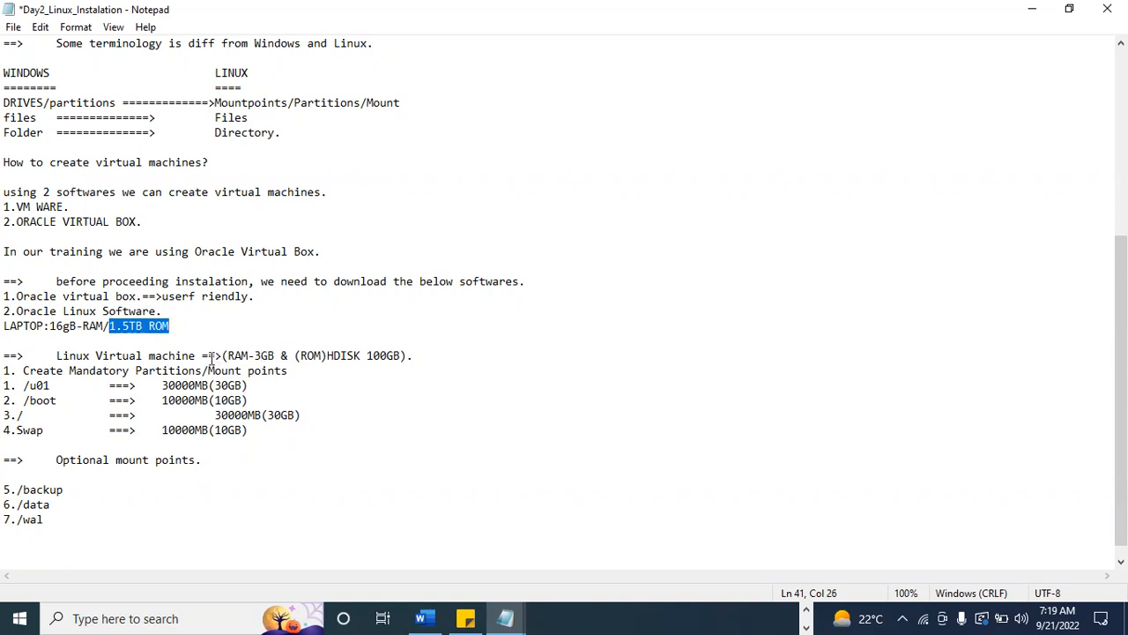
{"action": "left_click_drag", "start_coordinate": [63, 356], "coordinate": [404, 355]}
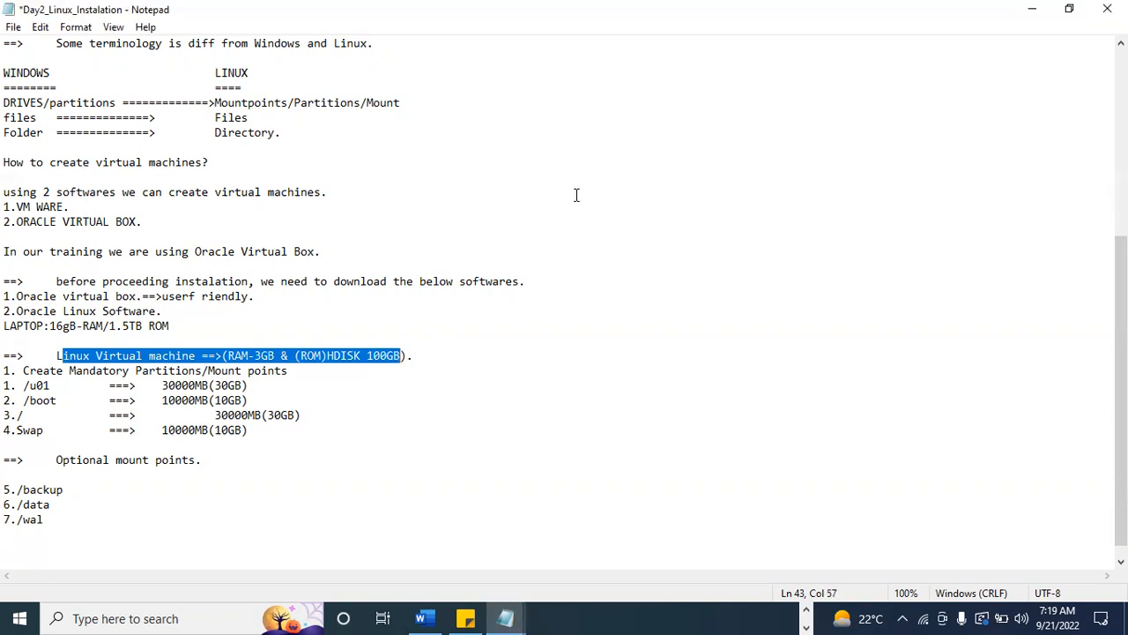
{"action": "left_click", "coordinate": [236, 355]}
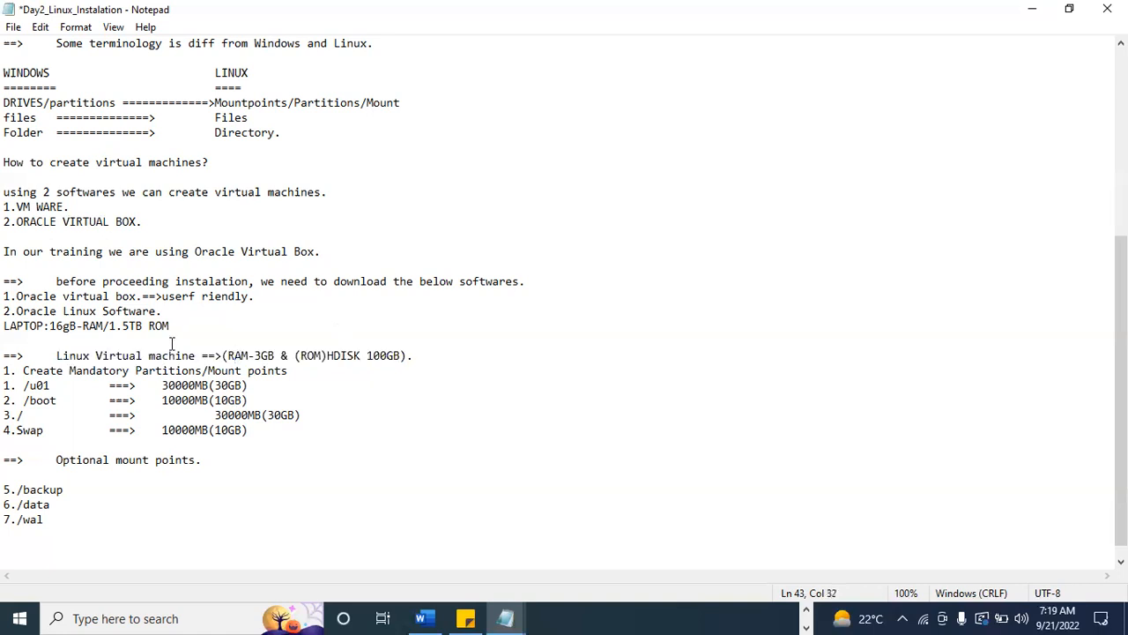
{"action": "left_click_drag", "start_coordinate": [50, 326], "coordinate": [77, 326]}
{"action": "left_click_drag", "start_coordinate": [231, 354], "coordinate": [403, 355]}
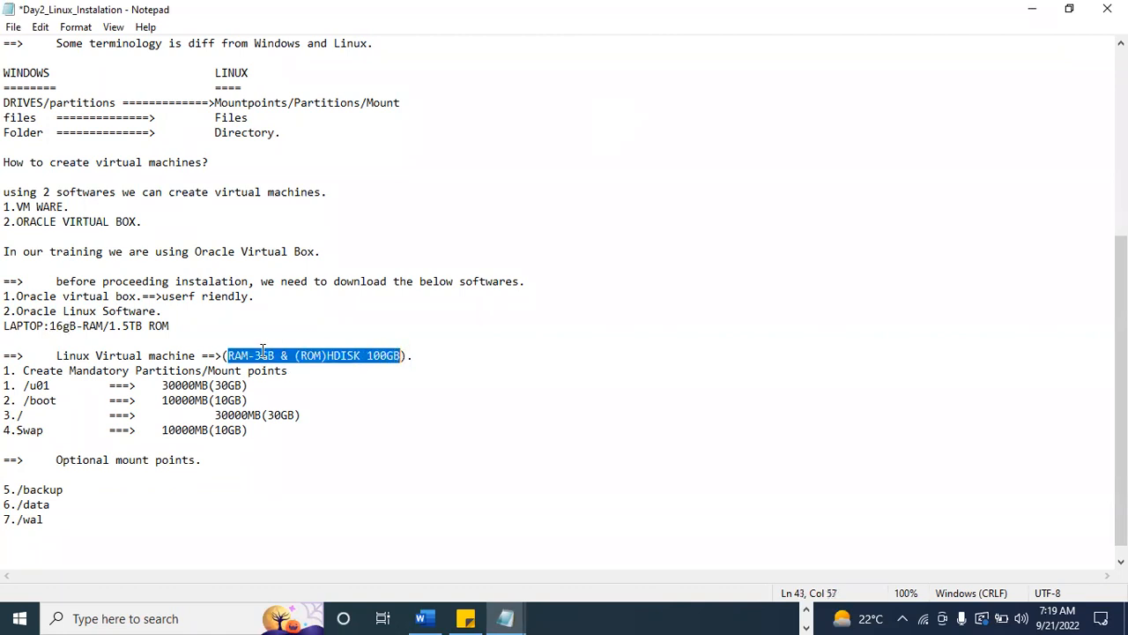
{"action": "left_click", "coordinate": [226, 355]}
{"action": "left_click_drag", "start_coordinate": [50, 326], "coordinate": [104, 326]}
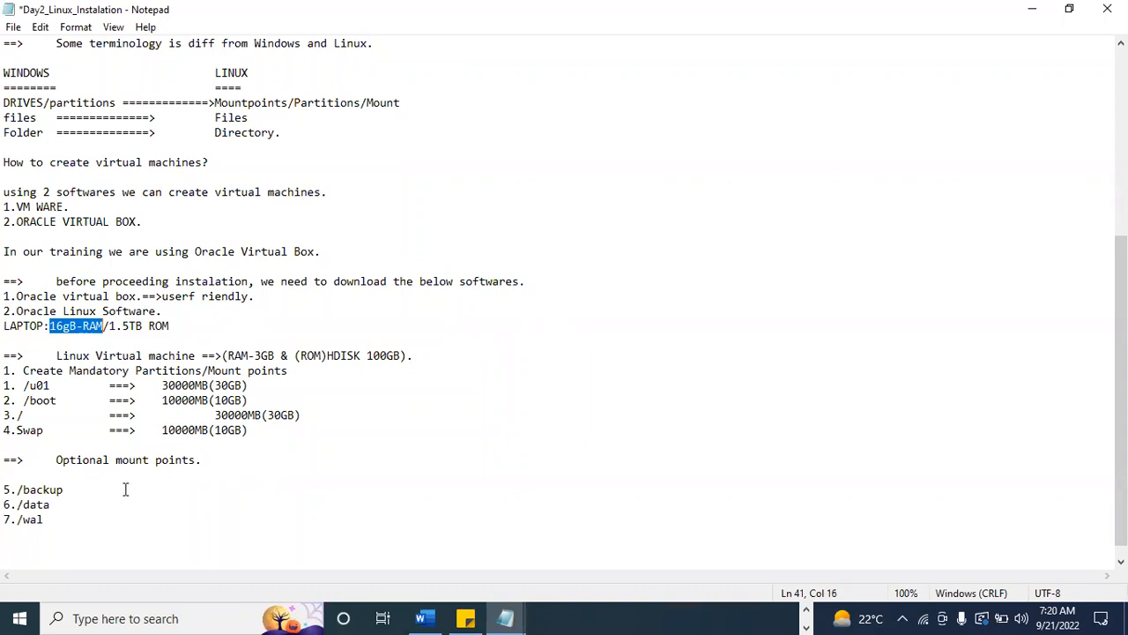
Write the RAM calculation lines "12GB==>" and "3*3==>9GB" below the optional mount points.
{"action": "left_click", "coordinate": [65, 548]}
{"action": "type", "text": "12GB=="}
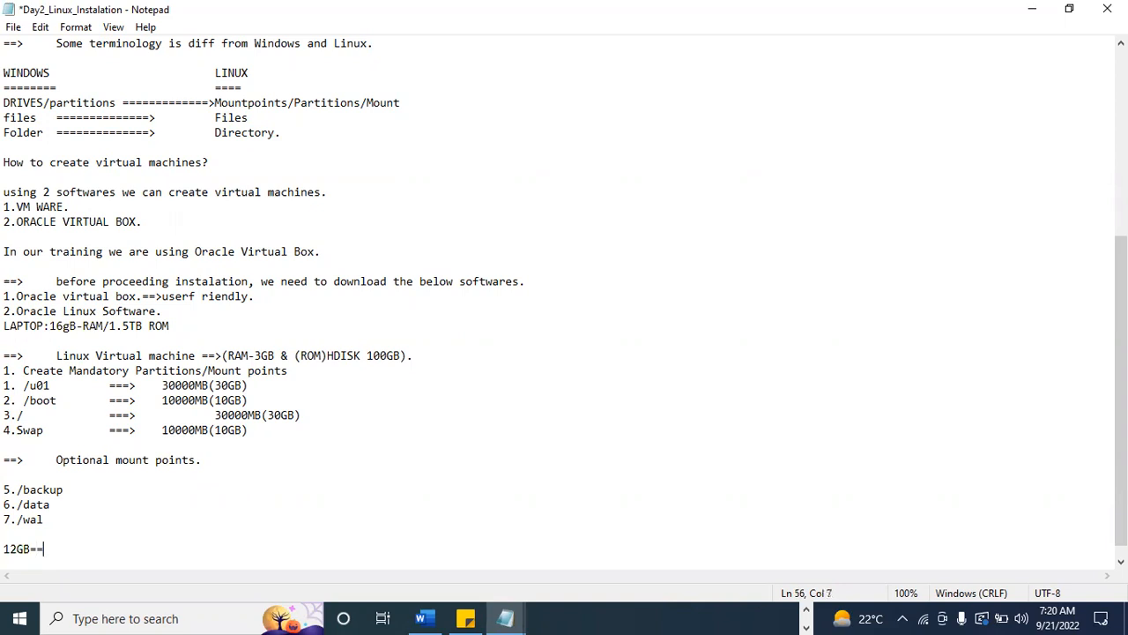
{"action": "type", "text": ">"}
{"action": "key", "text": "Return"}
{"action": "type", "text": "3"}
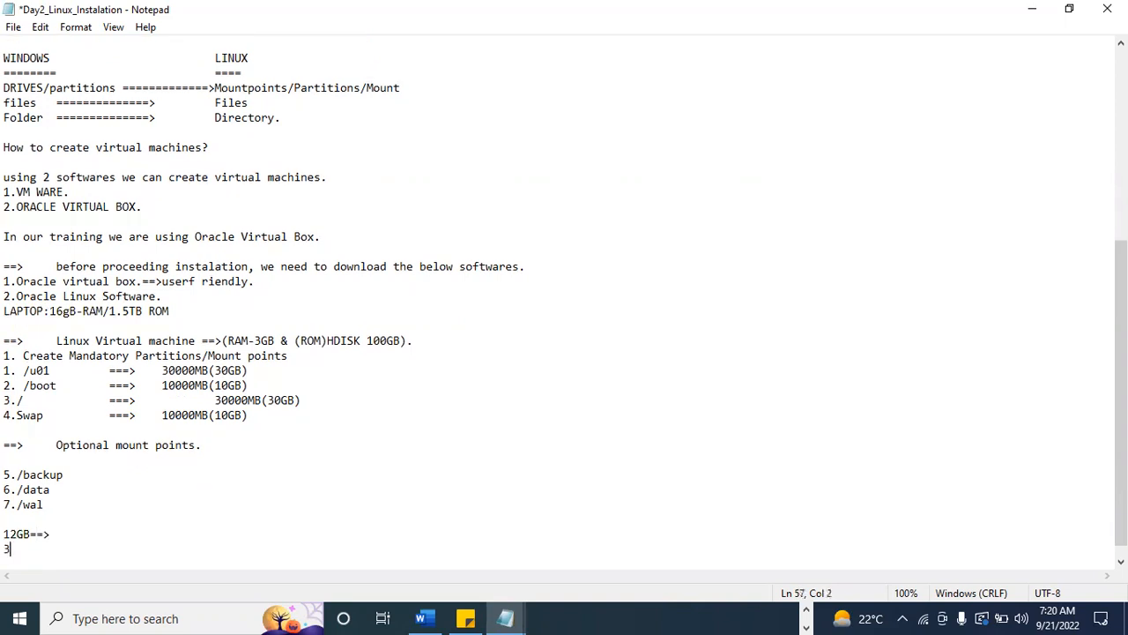
{"action": "type", "text": "*3==>"}
{"action": "type", "text": "9GB"}
{"action": "key", "text": "Return"}
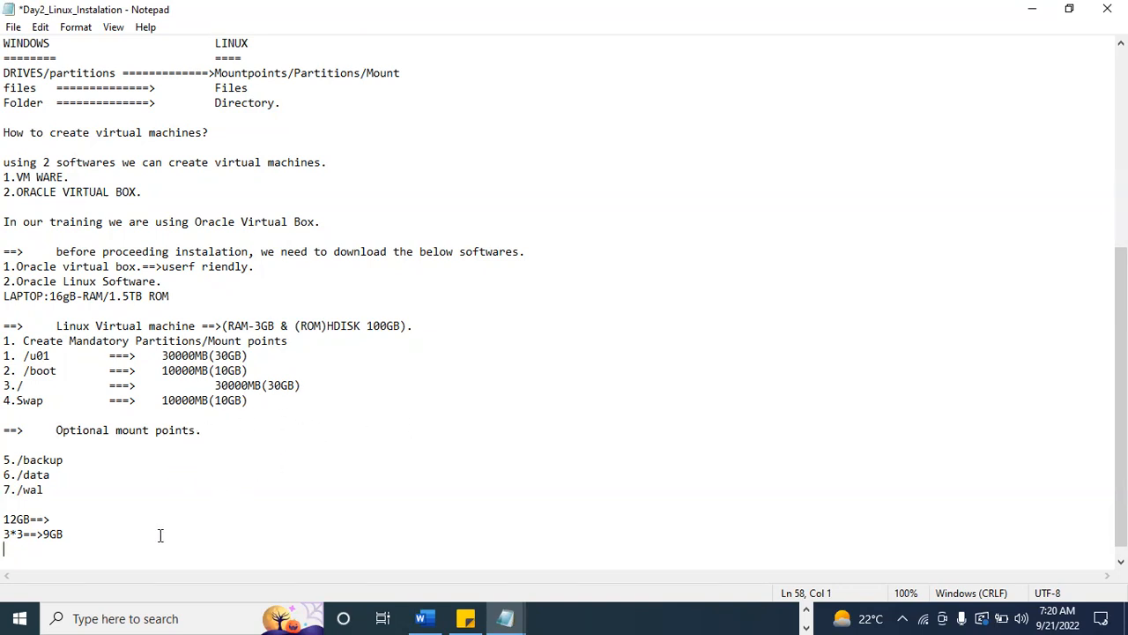
Delete the two RAM calculation lines at the end of the notes.
{"action": "left_click", "coordinate": [60, 533]}
{"action": "left_click_drag", "start_coordinate": [60, 533], "coordinate": [6, 520]}
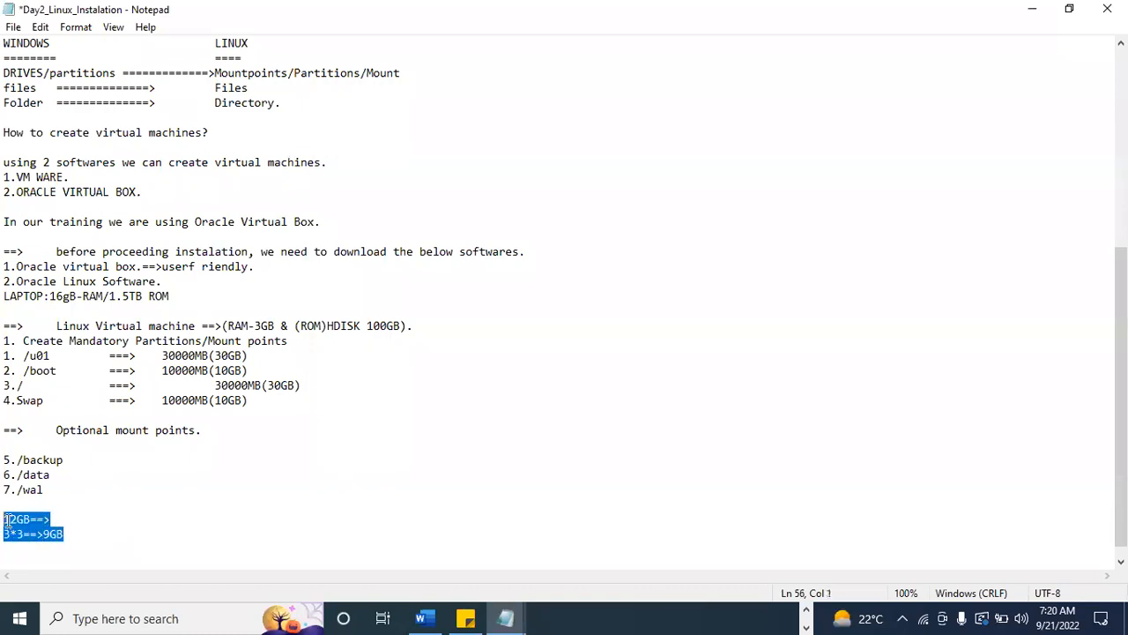
{"action": "key", "text": "BackSpace"}
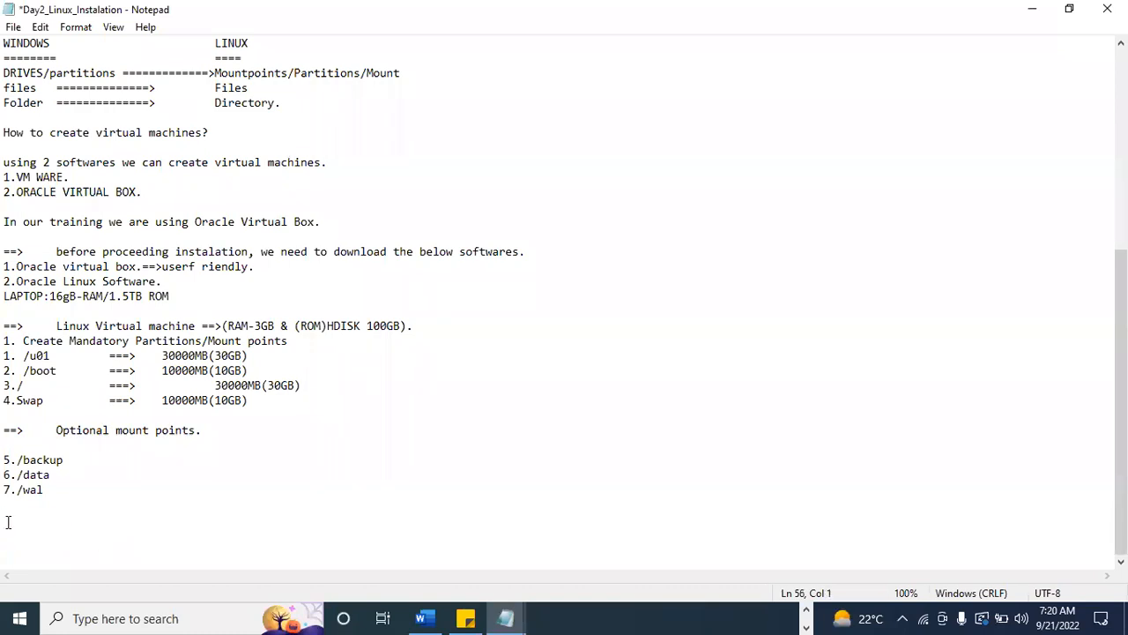
Add "Each and every virtual machine its required some meory and hard disk." and a blank line below the Linux Virtual machine line.
{"action": "left_click", "coordinate": [439, 325]}
{"action": "key", "text": "Return"}
{"action": "type", "text": "E"}
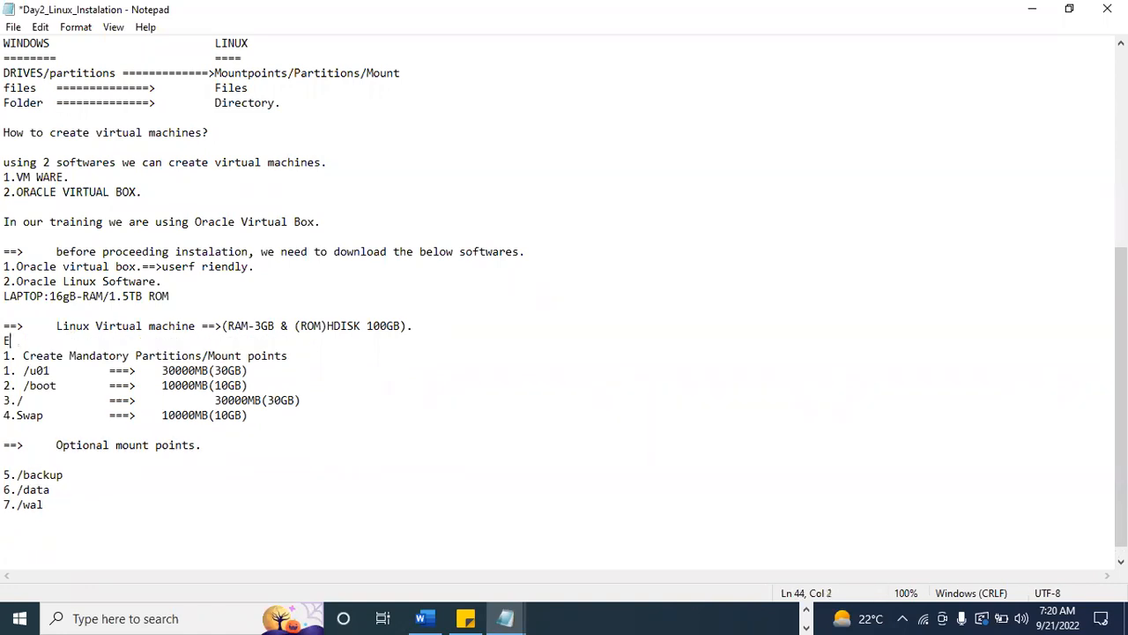
{"action": "type", "text": "ach and every virtual "}
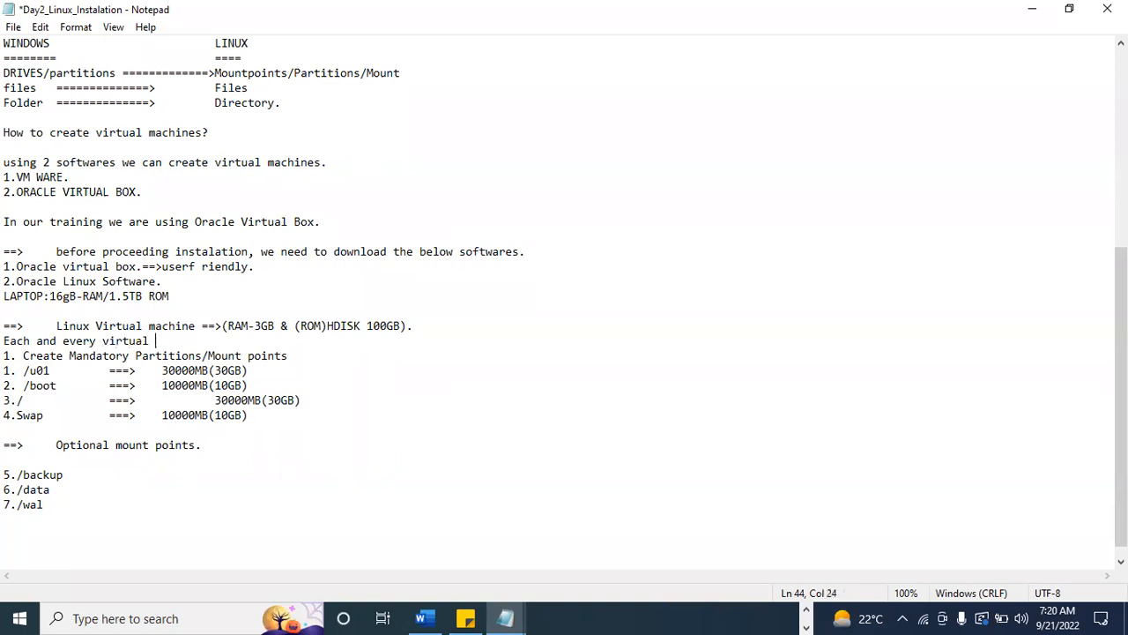
{"action": "type", "text": "machine its required so"}
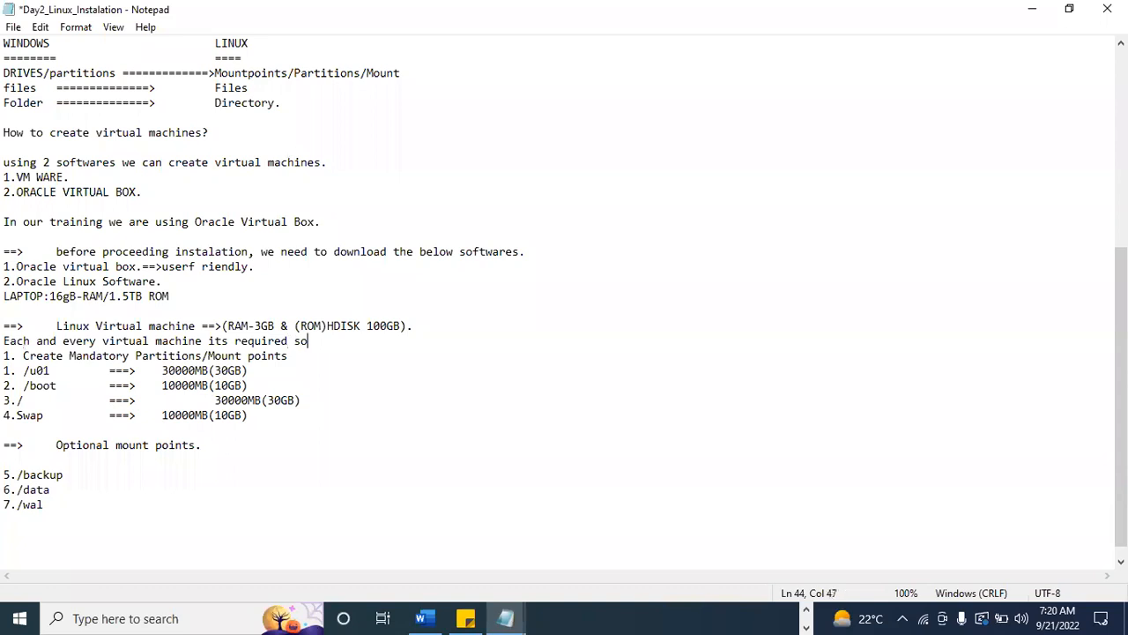
{"action": "type", "text": "me meory and hard disk."}
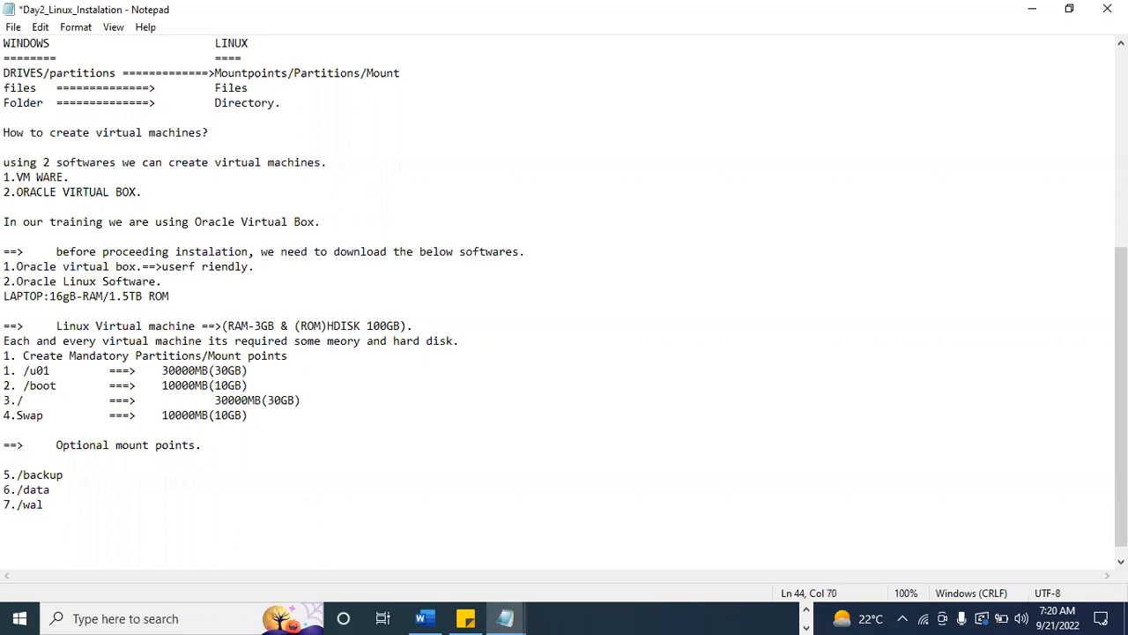
{"action": "key", "text": "Return"}
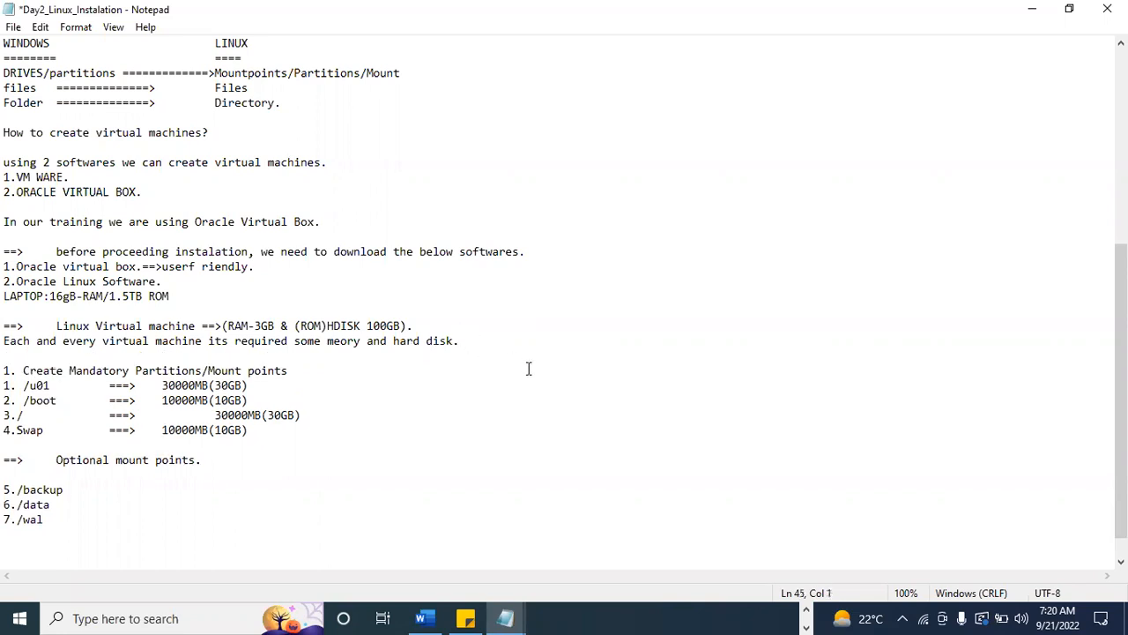
Review the Linux Virtual machine line, highlighting its disk specification, its RAM specification and finally the whole line.
{"action": "left_click", "coordinate": [475, 345]}
{"action": "left_click_drag", "start_coordinate": [301, 326], "coordinate": [396, 326]}
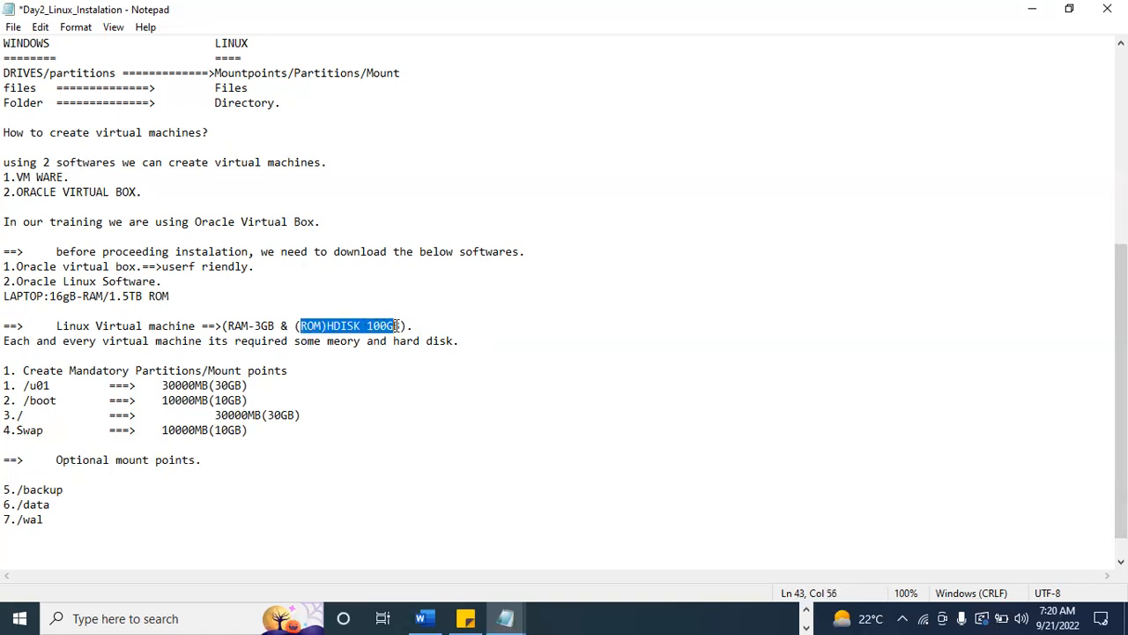
{"action": "left_click_drag", "start_coordinate": [396, 326], "coordinate": [399, 326]}
{"action": "left_click", "coordinate": [367, 340]}
{"action": "left_click_drag", "start_coordinate": [298, 325], "coordinate": [401, 327]}
{"action": "left_click", "coordinate": [227, 325]}
{"action": "left_click_drag", "start_coordinate": [227, 326], "coordinate": [276, 325]}
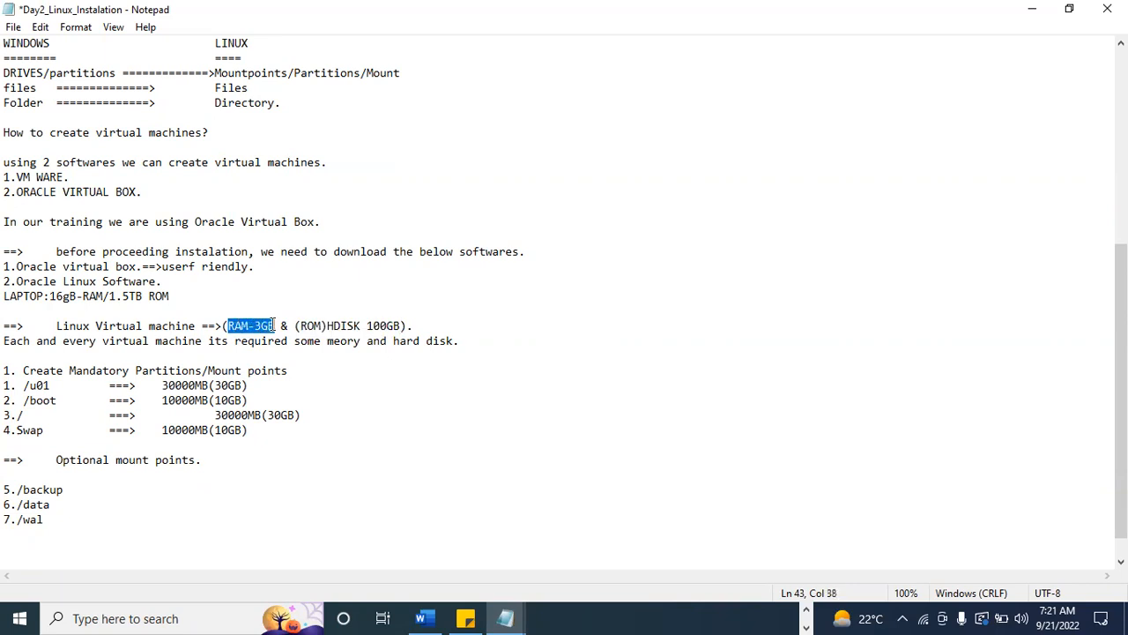
{"action": "left_click_drag", "start_coordinate": [54, 326], "coordinate": [397, 325]}
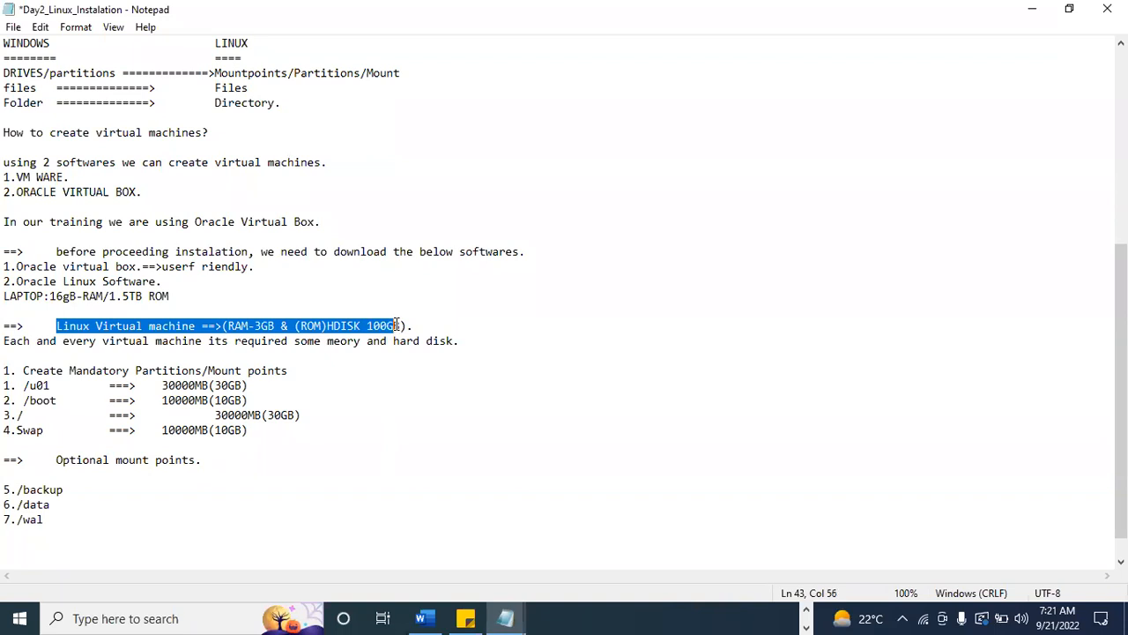
Highlight the VM WARE and ORACLE VIRTUAL BOX options and the Oracle Virtual Box name in the training sentence.
{"action": "left_click_drag", "start_coordinate": [5, 176], "coordinate": [147, 198]}
{"action": "left_click", "coordinate": [76, 182]}
{"action": "left_click_drag", "start_coordinate": [11, 178], "coordinate": [136, 196]}
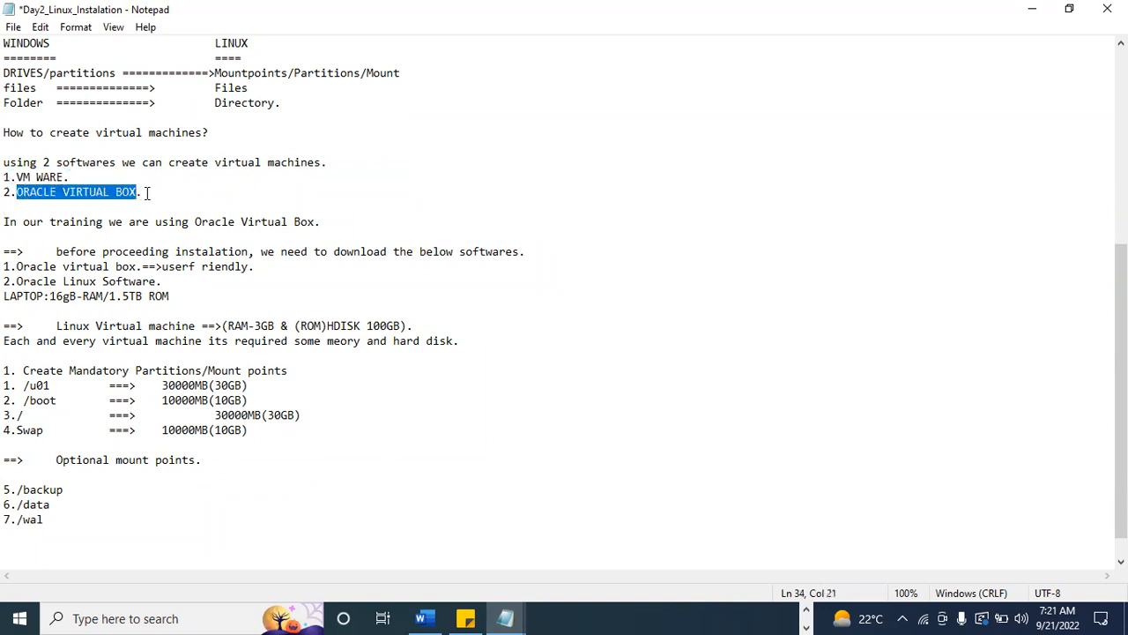
{"action": "left_click", "coordinate": [123, 193]}
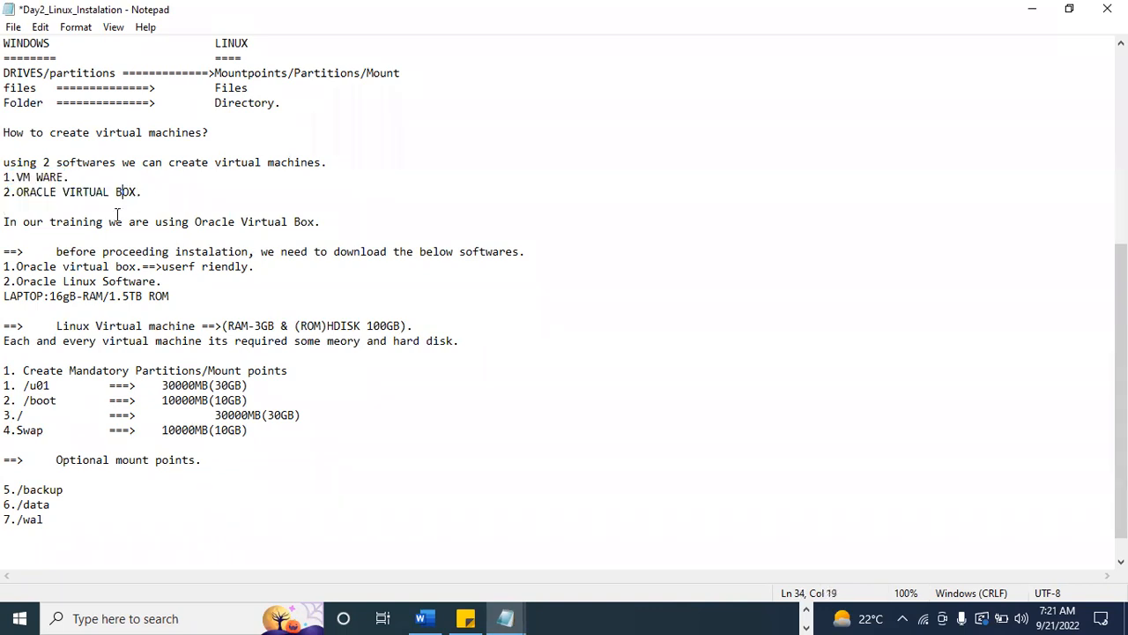
{"action": "left_click_drag", "start_coordinate": [195, 222], "coordinate": [314, 226]}
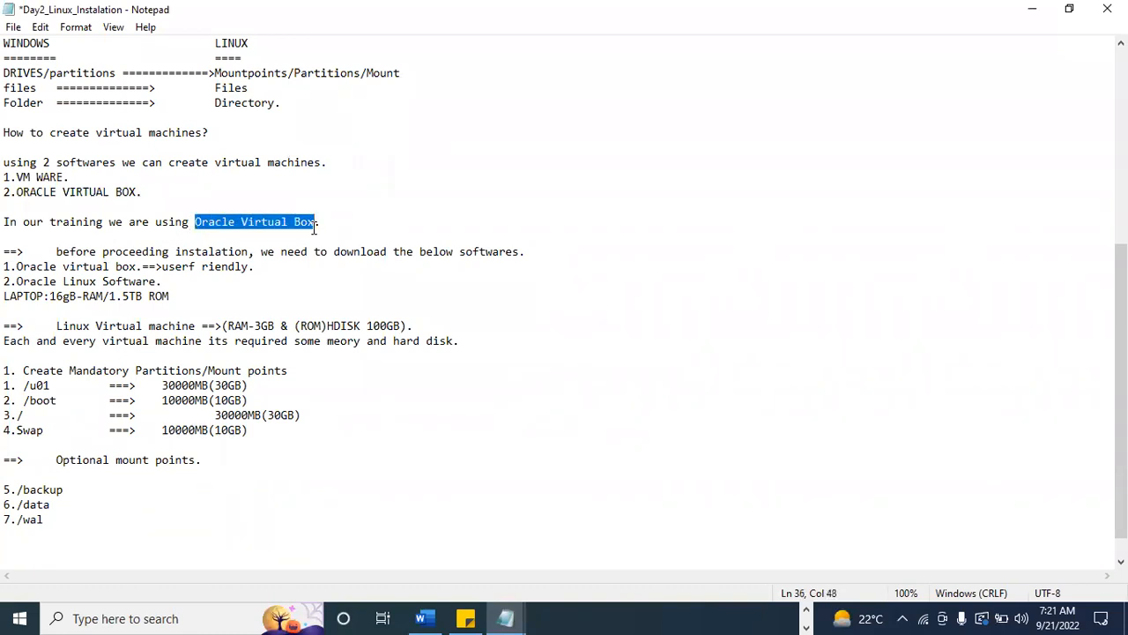
{"action": "left_click", "coordinate": [1032, 9]}
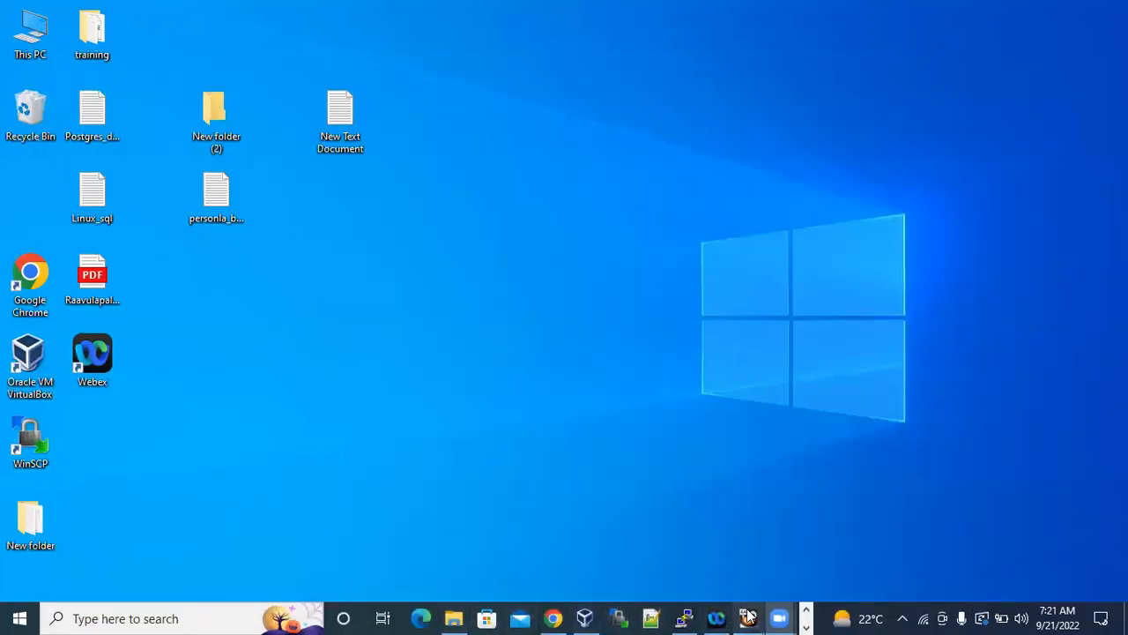
{"action": "left_click", "coordinate": [805, 612]}
{"action": "mouse_move", "coordinate": [529, 607]}
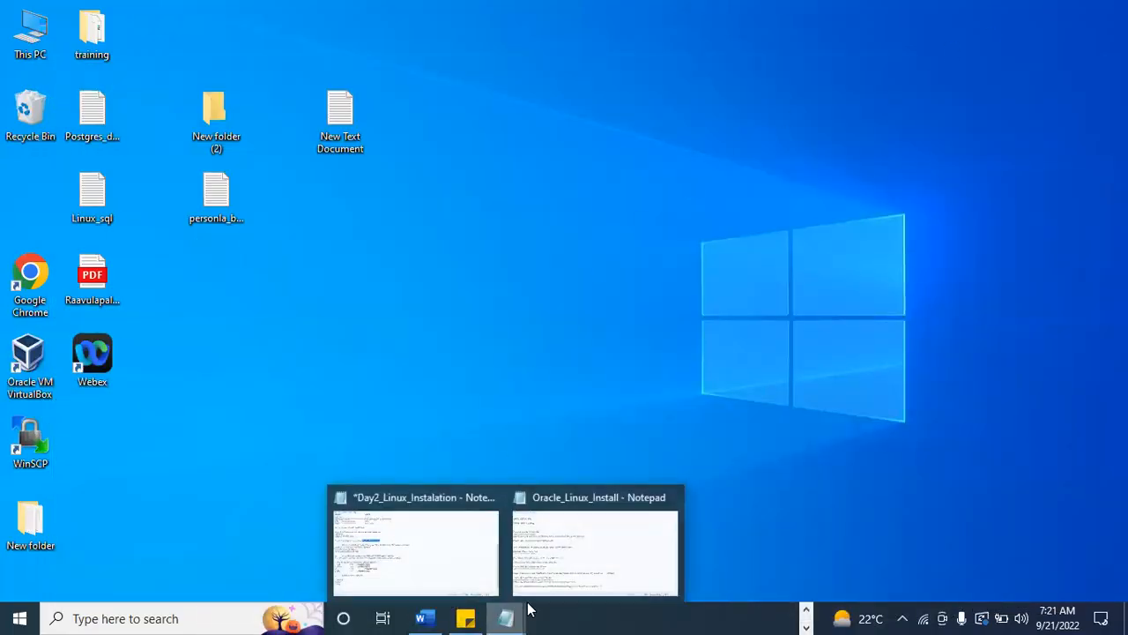
{"action": "left_click", "coordinate": [618, 557]}
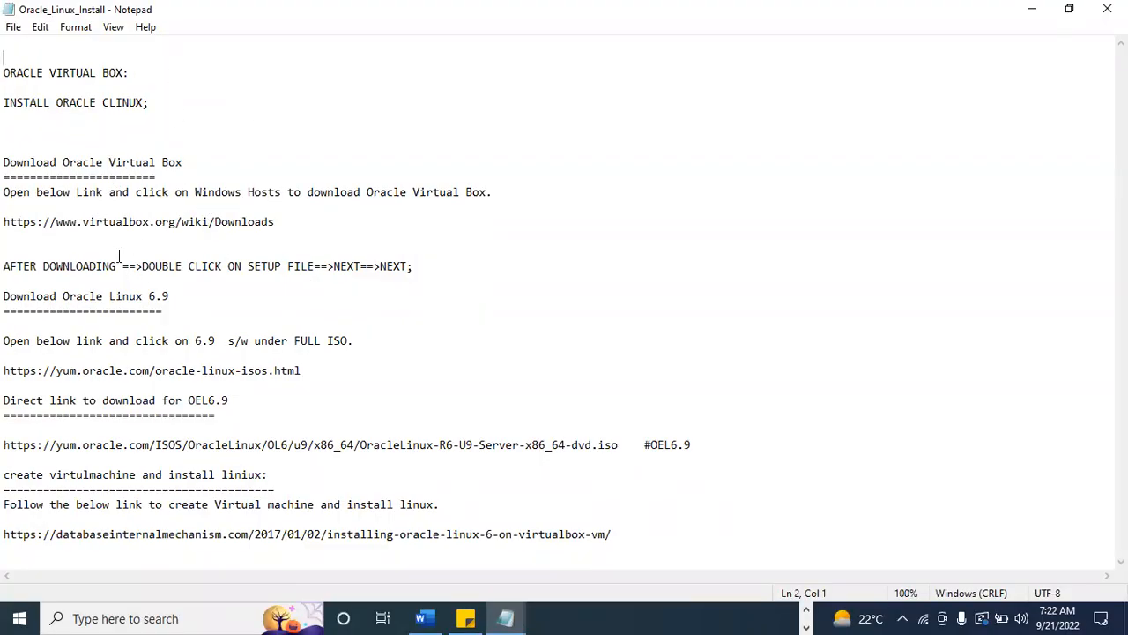
{"action": "left_click", "coordinate": [284, 221]}
{"action": "left_click_drag", "start_coordinate": [284, 221], "coordinate": [3, 222]}
{"action": "key", "text": "ctrl+c"}
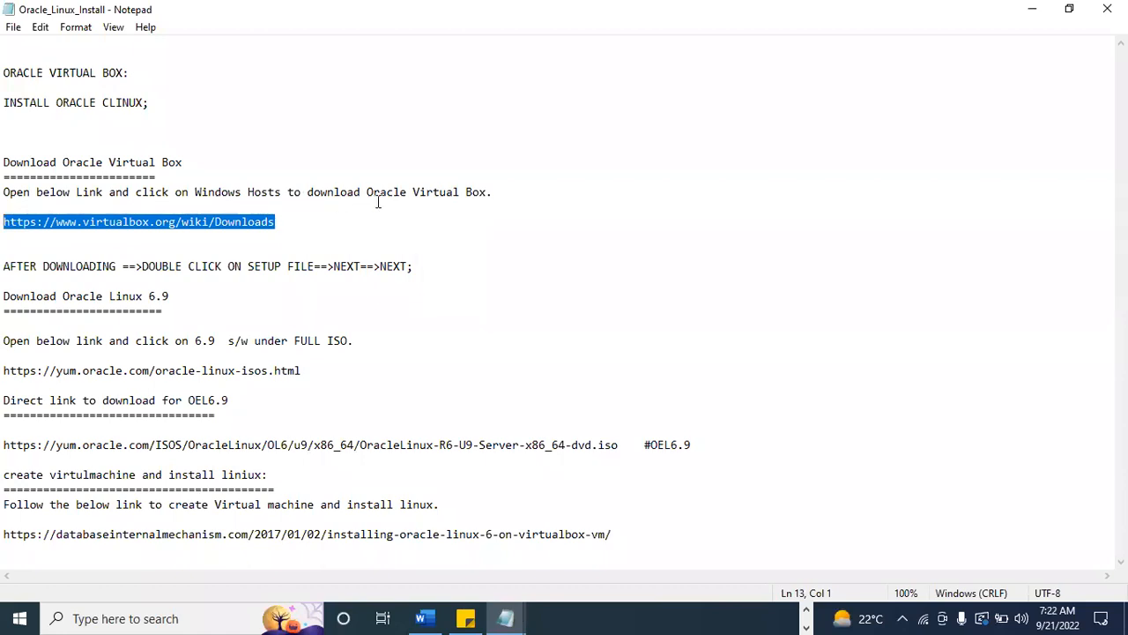
Switch to Chrome and open the copied VirtualBox download link in a new tab.
{"action": "left_click", "coordinate": [805, 608]}
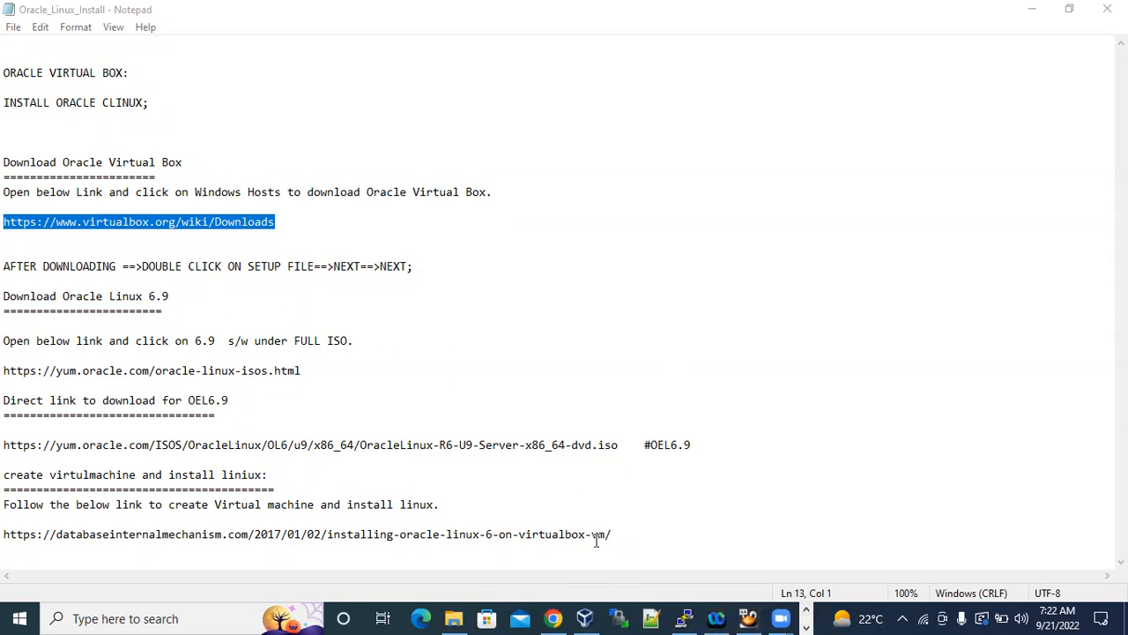
{"action": "left_click", "coordinate": [554, 618]}
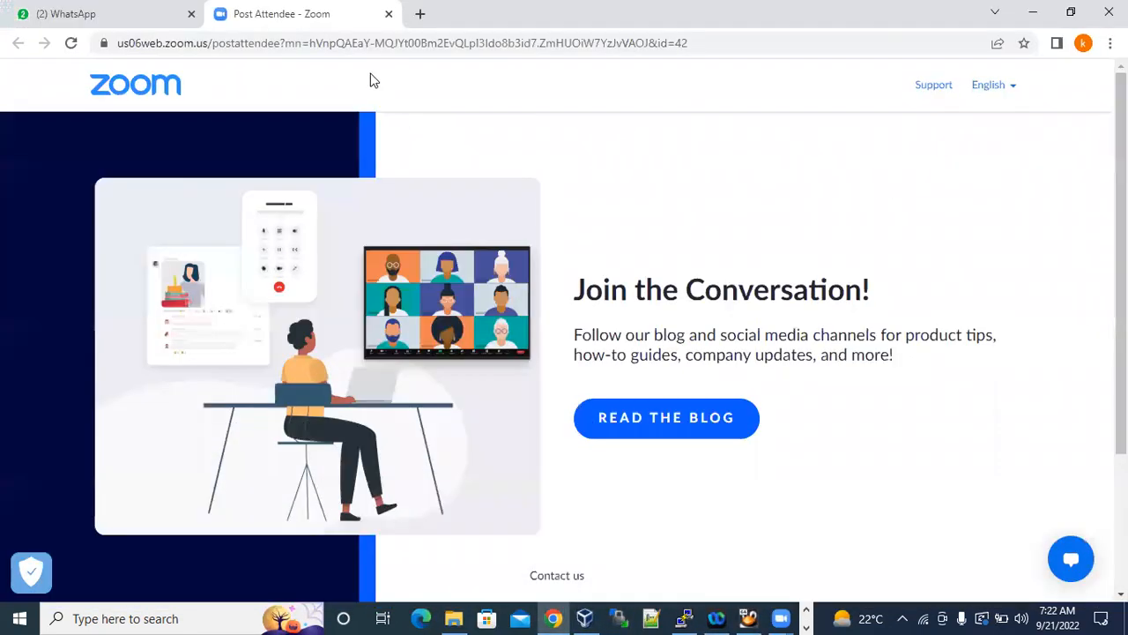
{"action": "key", "text": "ctrl+t"}
{"action": "key", "text": "ctrl+v"}
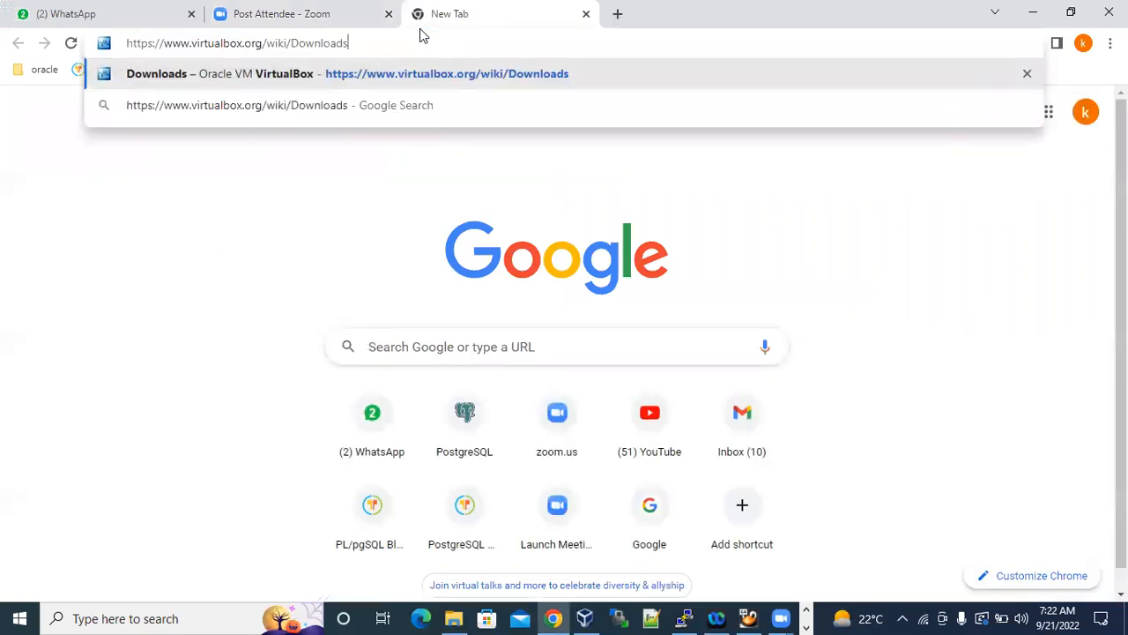
{"action": "key", "text": "Return"}
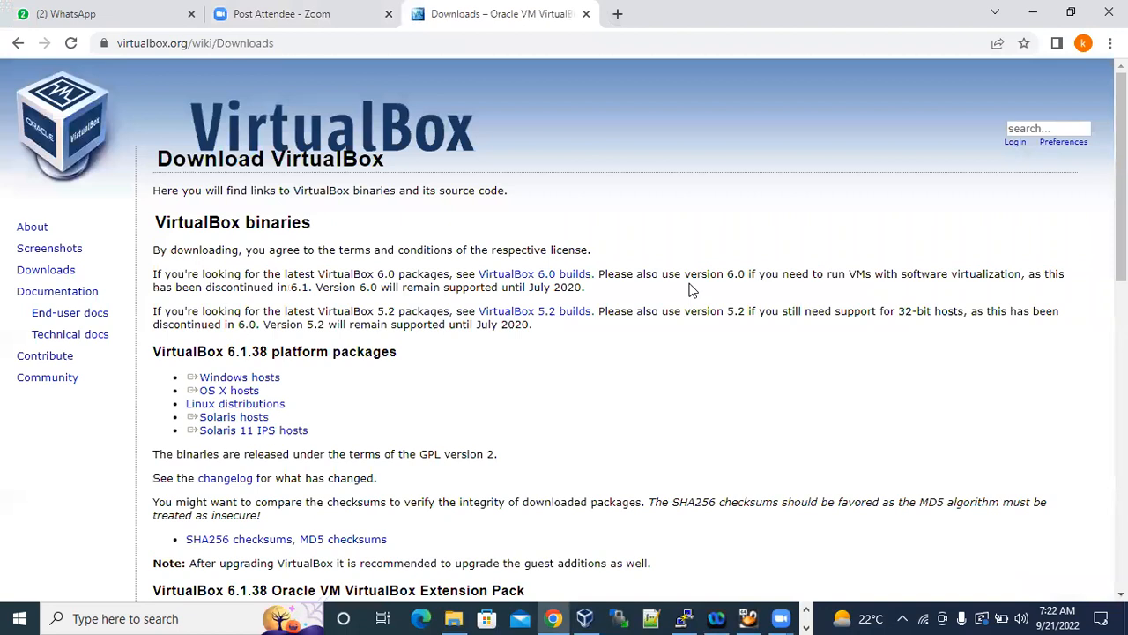
Download the VirtualBox 6.1.38 platform package for Windows hosts.
{"action": "left_click_drag", "start_coordinate": [183, 119], "coordinate": [407, 126]}
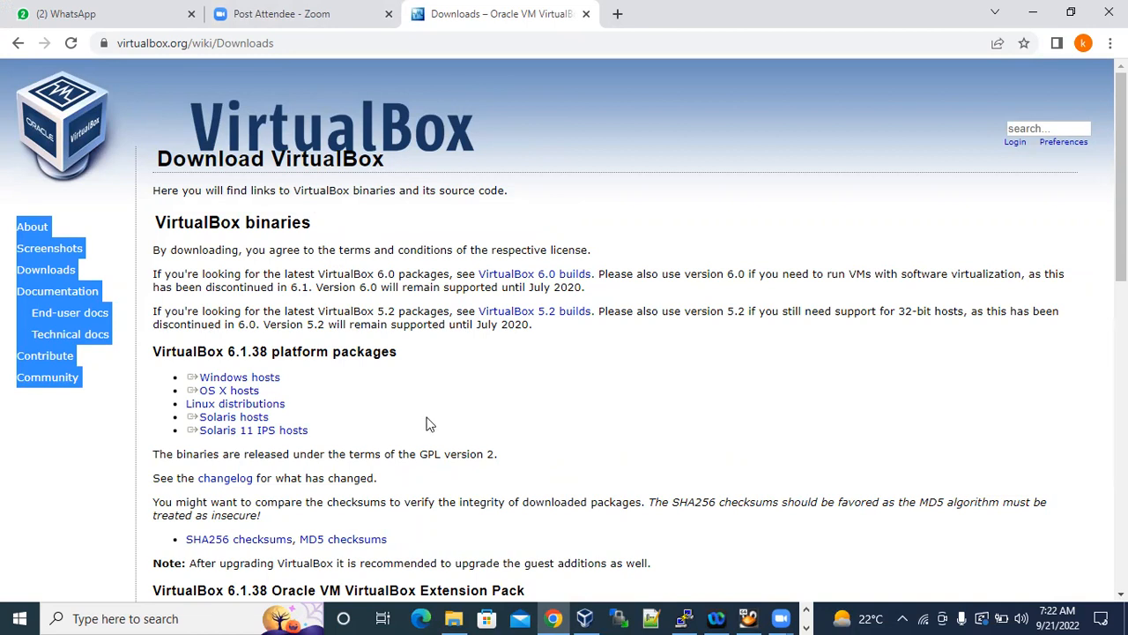
{"action": "triple_click", "coordinate": [282, 378]}
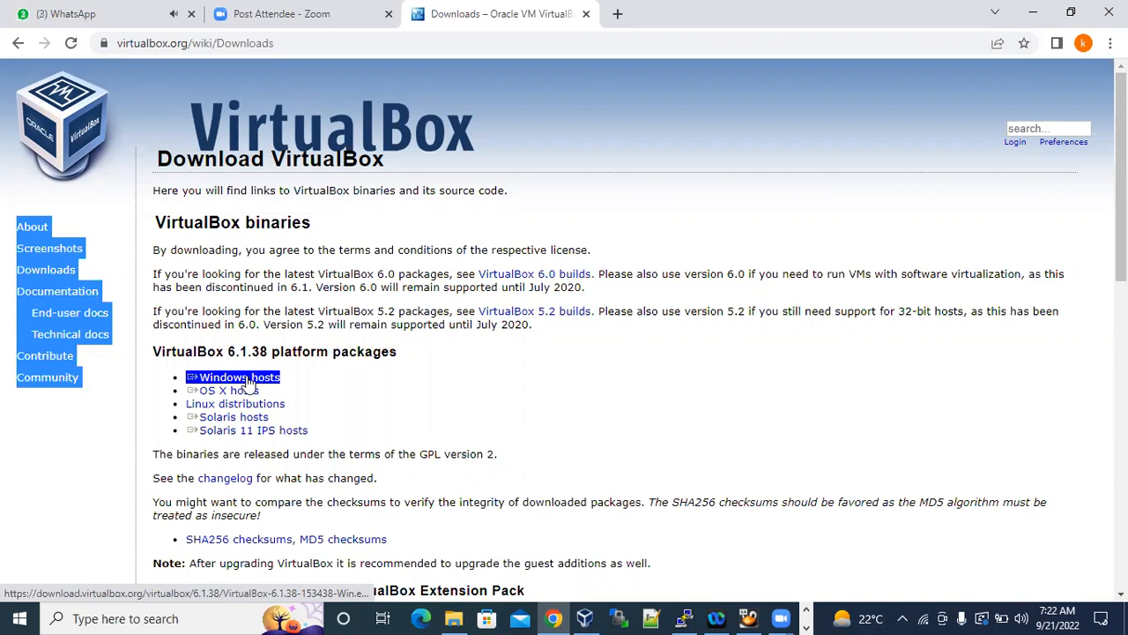
{"action": "left_click", "coordinate": [254, 379]}
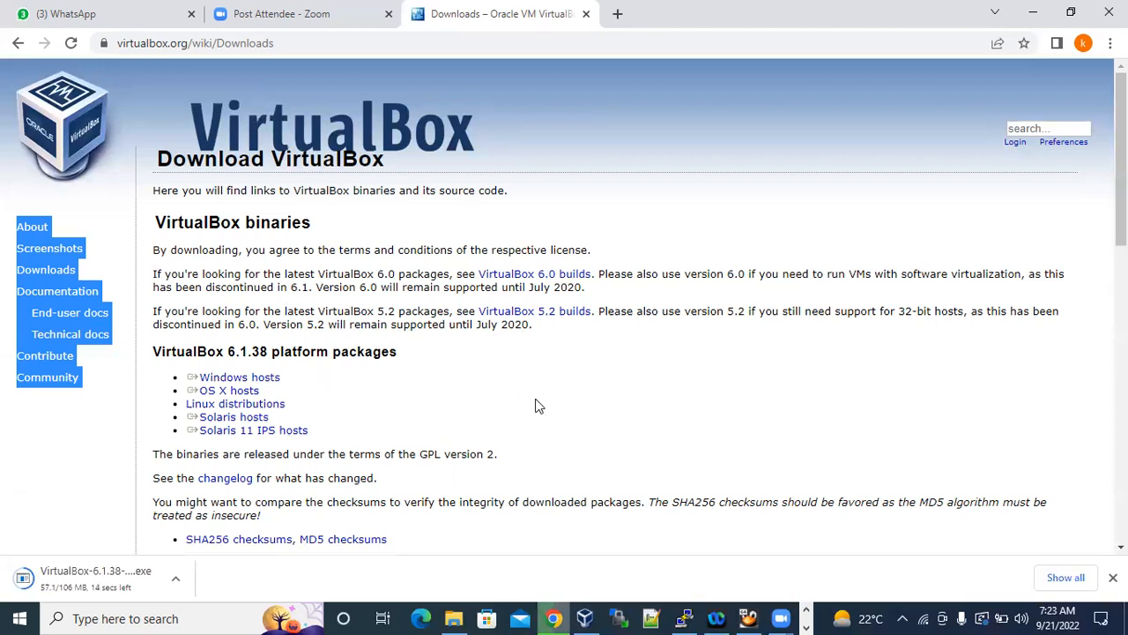
Return to the Oracle_Linux_Install notes and highlight the direct download heading, its OEL6.9 label and the label's separate parts.
{"action": "left_click", "coordinate": [805, 609]}
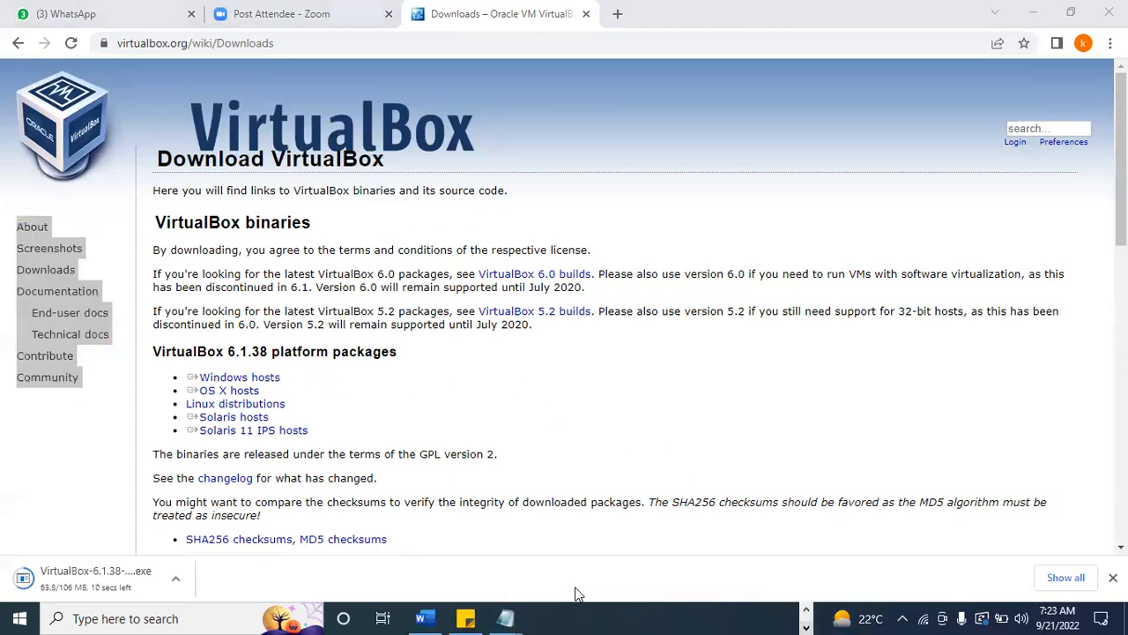
{"action": "mouse_move", "coordinate": [505, 618]}
{"action": "left_click", "coordinate": [589, 546]}
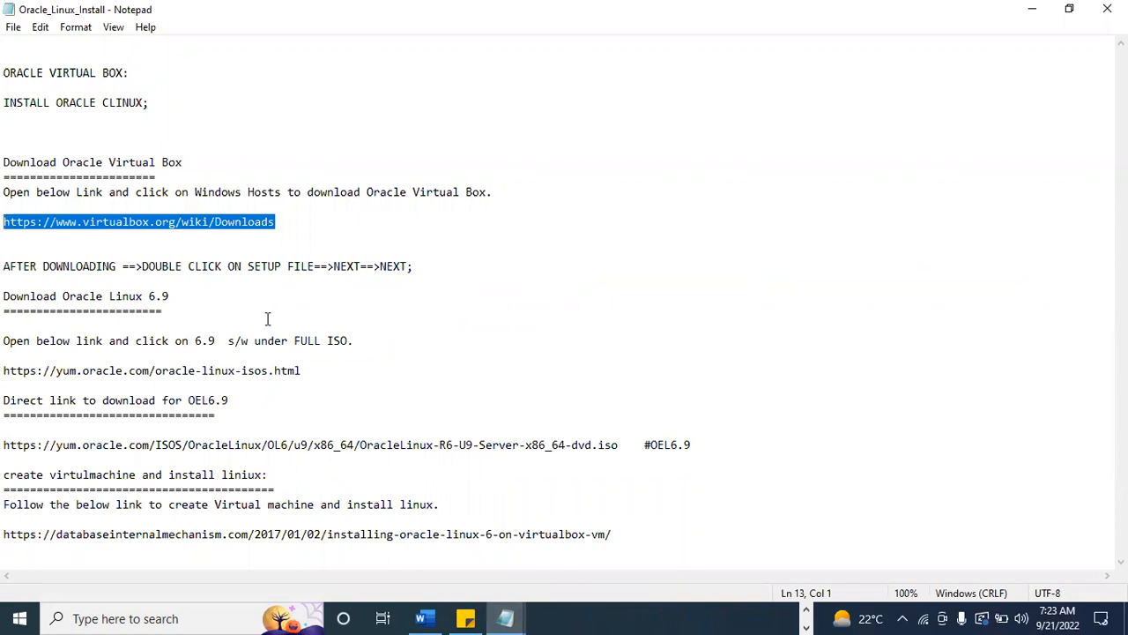
{"action": "left_click_drag", "start_coordinate": [4, 401], "coordinate": [231, 401]}
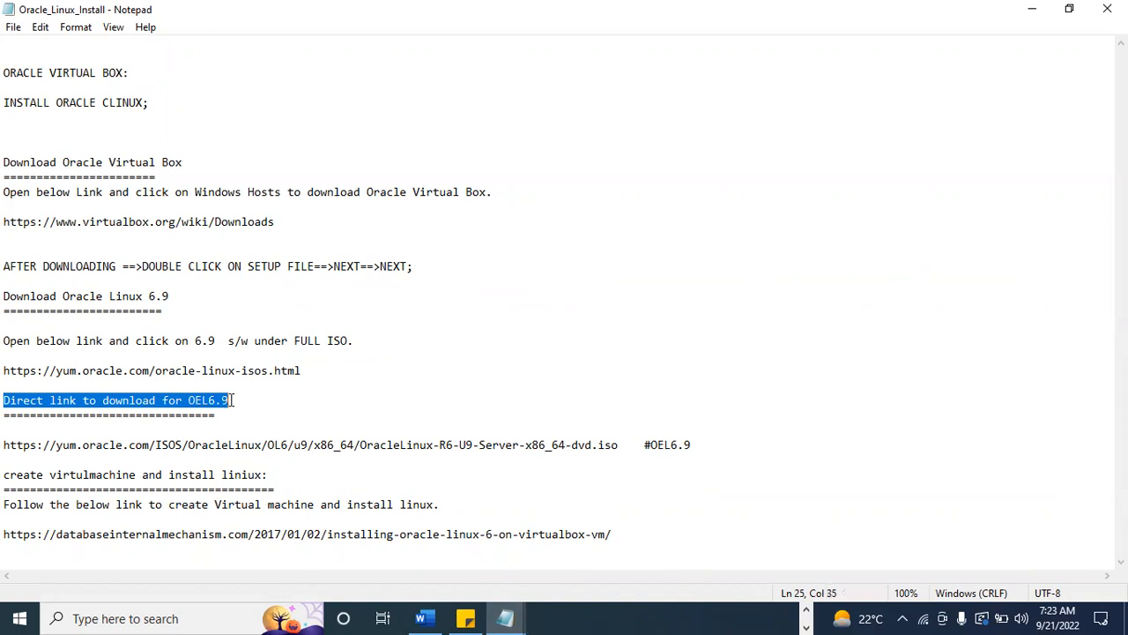
{"action": "left_click", "coordinate": [256, 400]}
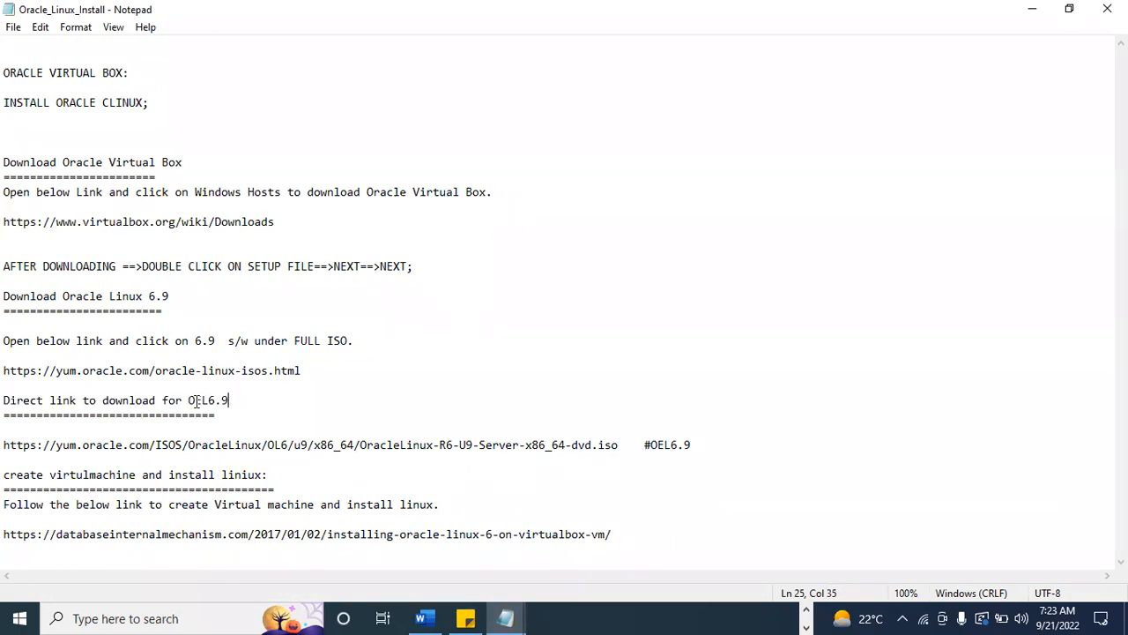
{"action": "mouse_move", "coordinate": [188, 401]}
{"action": "left_mouse_down"}
{"action": "mouse_move", "coordinate": [235, 400]}
{"action": "mouse_move", "coordinate": [189, 403]}
{"action": "left_mouse_up"}
{"action": "left_click", "coordinate": [236, 399]}
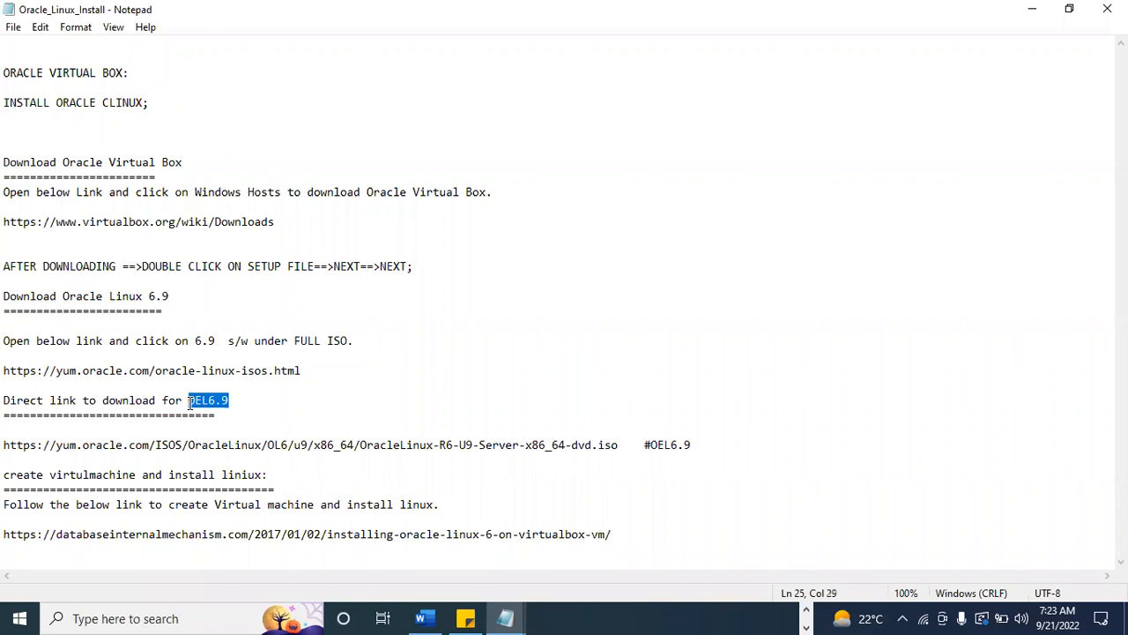
{"action": "left_click", "coordinate": [221, 401]}
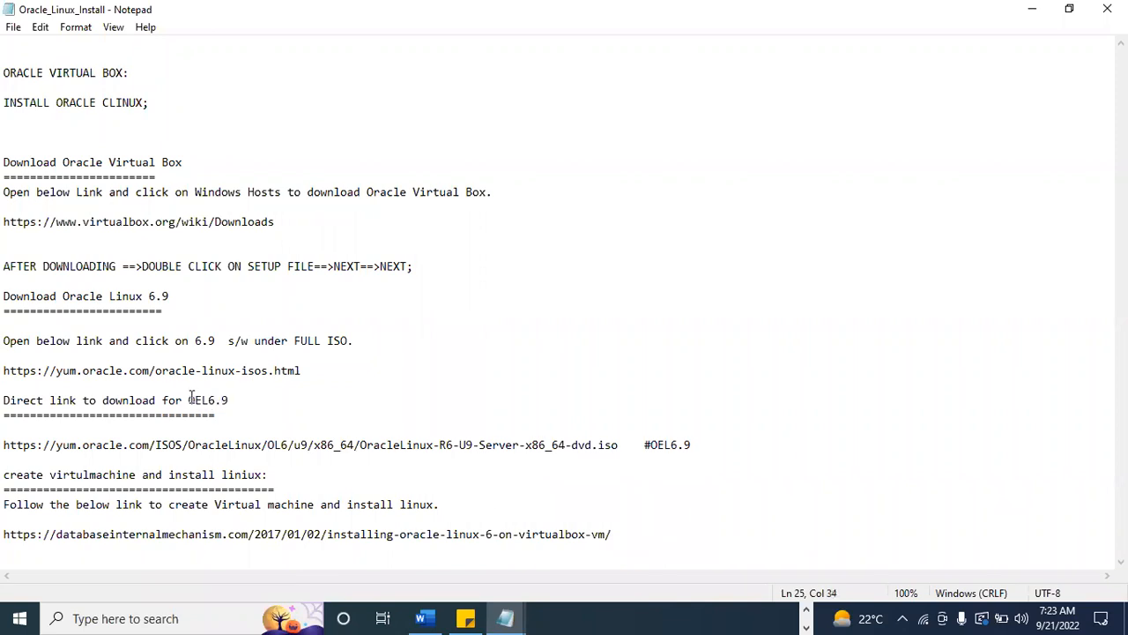
{"action": "left_click_drag", "start_coordinate": [188, 400], "coordinate": [204, 399]}
{"action": "left_click_drag", "start_coordinate": [204, 399], "coordinate": [208, 399]}
{"action": "left_click_drag", "start_coordinate": [230, 401], "coordinate": [211, 401]}
Examine the direct ISO link, highlighting its OracleLinux release and update parts, the matching 6.9 in the heading, the architecture and the file extension.
{"action": "left_click_drag", "start_coordinate": [625, 445], "coordinate": [149, 445]}
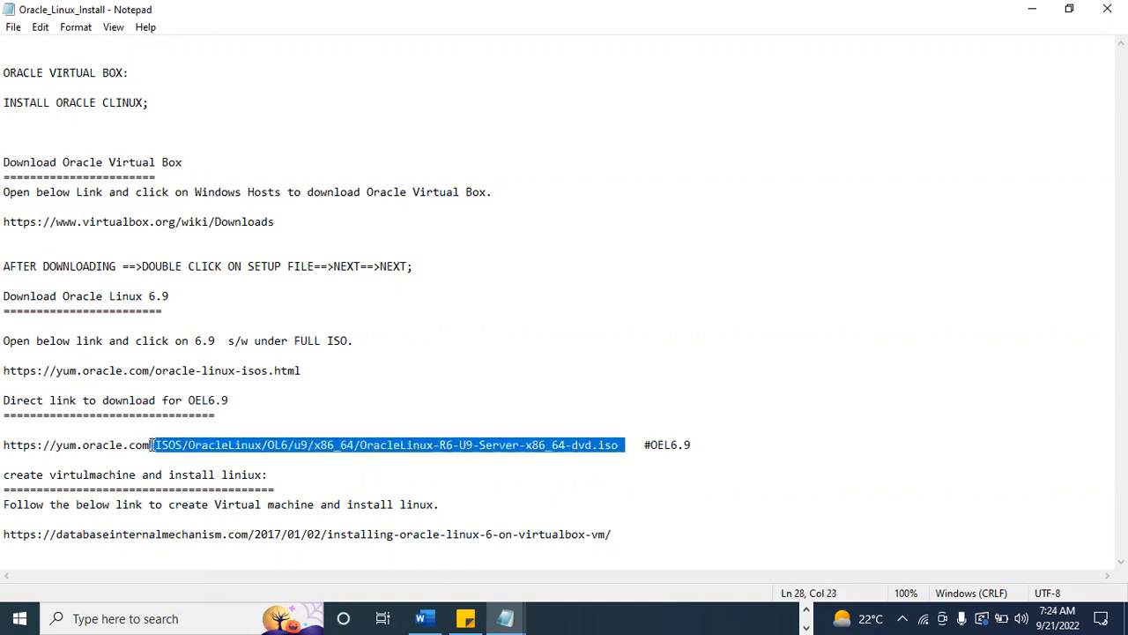
{"action": "left_click", "coordinate": [504, 469]}
{"action": "left_click_drag", "start_coordinate": [371, 445], "coordinate": [448, 444]}
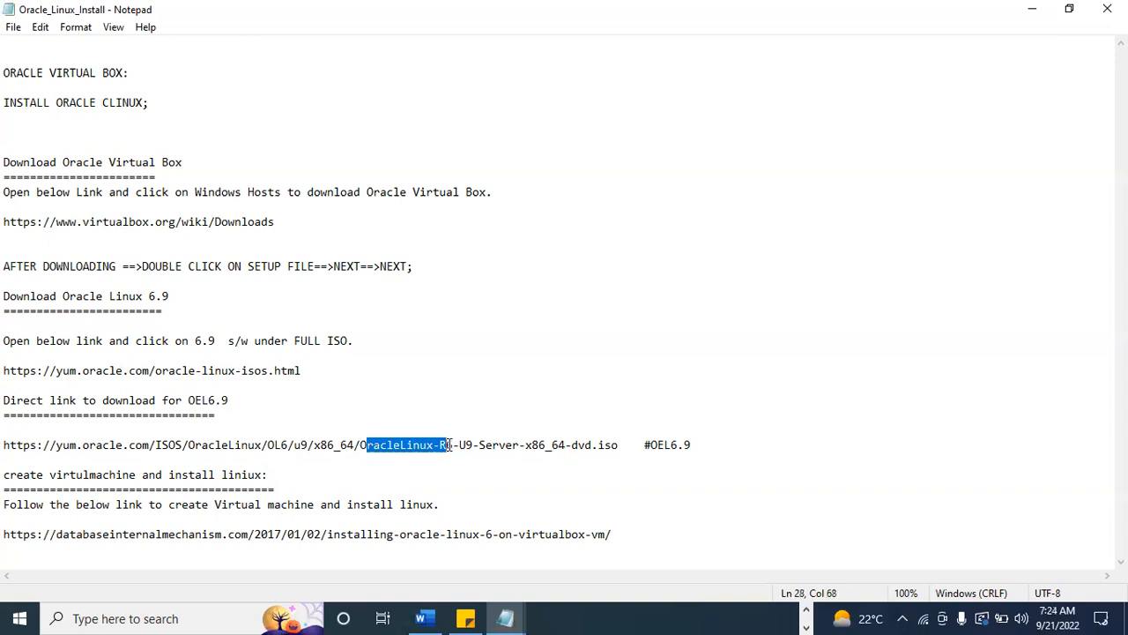
{"action": "left_click_drag", "start_coordinate": [451, 445], "coordinate": [472, 445]}
{"action": "left_click", "coordinate": [211, 401]}
{"action": "left_click_drag", "start_coordinate": [211, 401], "coordinate": [229, 401]}
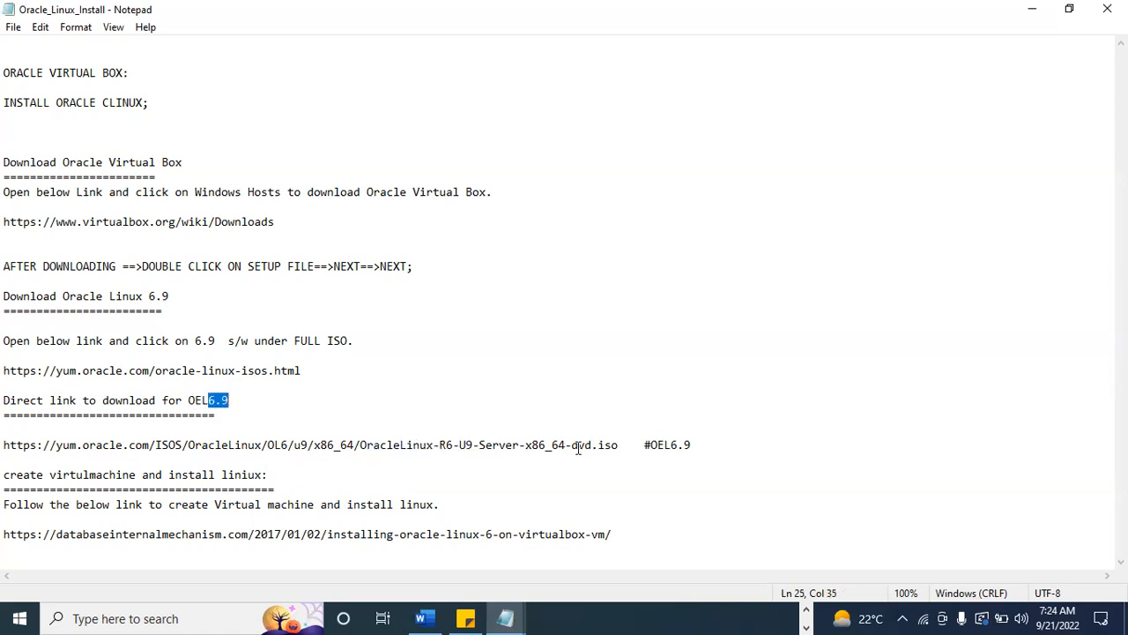
{"action": "left_click_drag", "start_coordinate": [565, 445], "coordinate": [551, 447]}
{"action": "left_click_drag", "start_coordinate": [599, 447], "coordinate": [617, 447]}
Copy the complete direct OEL6.9 ISO link, switch to Chrome and close the Zoom Post Attendee tab.
{"action": "left_click_drag", "start_coordinate": [571, 447], "coordinate": [4, 446]}
{"action": "key", "text": "ctrl+c"}
{"action": "left_click", "coordinate": [619, 446]}
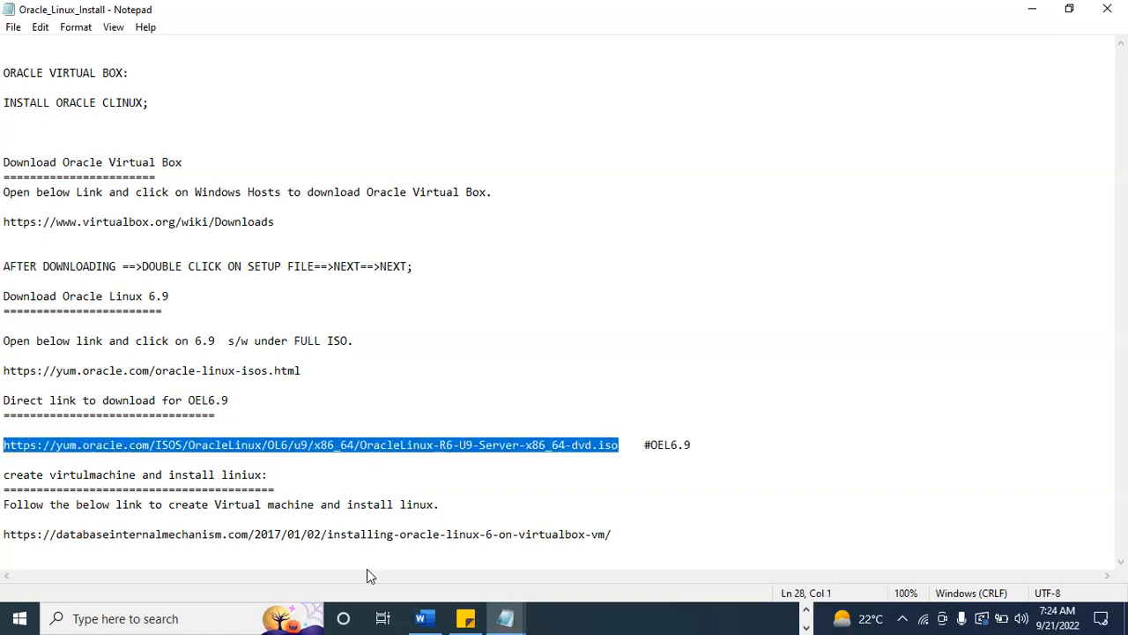
{"action": "left_click", "coordinate": [805, 612]}
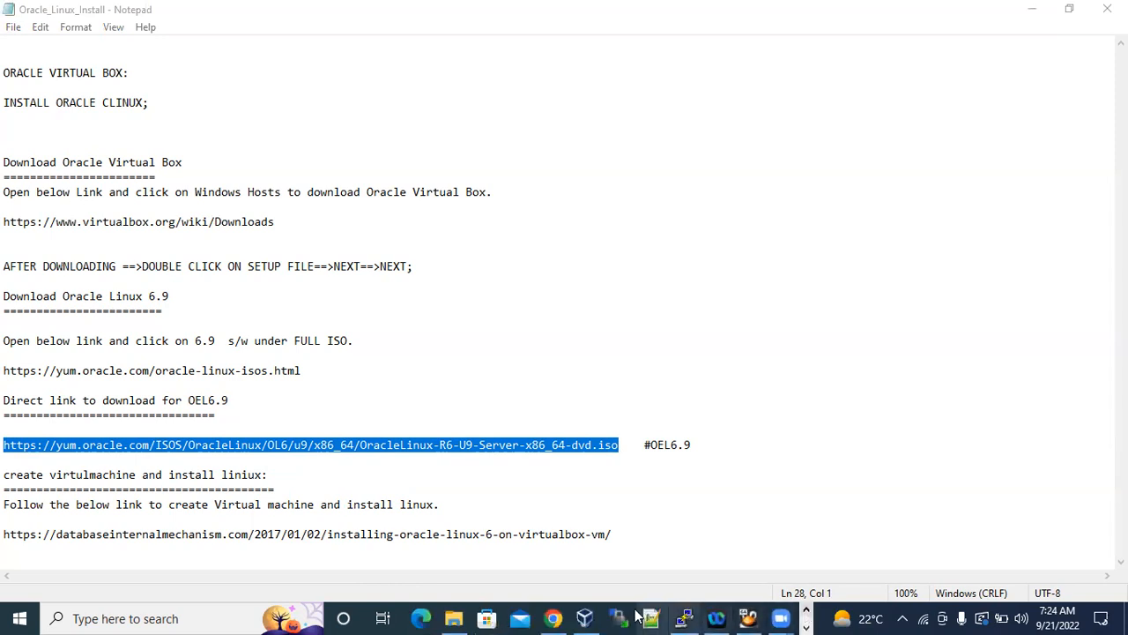
{"action": "left_click", "coordinate": [552, 618]}
{"action": "left_click", "coordinate": [319, 28]}
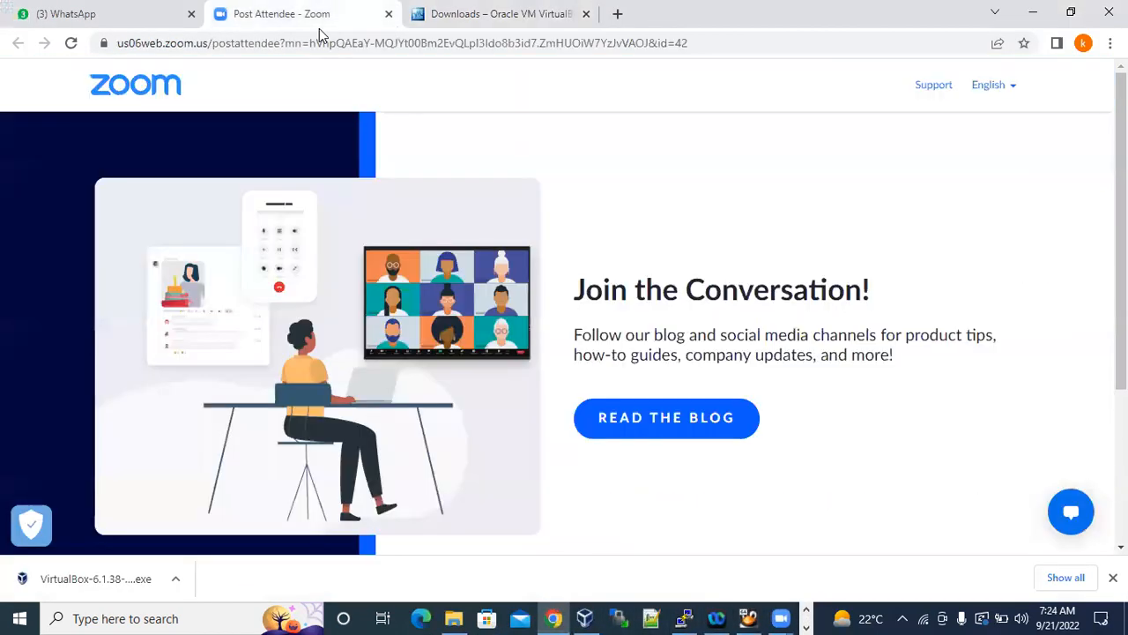
{"action": "key", "text": "ctrl+w"}
Open the copied ISO link in a new tab to start the Oracle Linux download, and show the full downloads list.
{"action": "key", "text": "ctrl+t"}
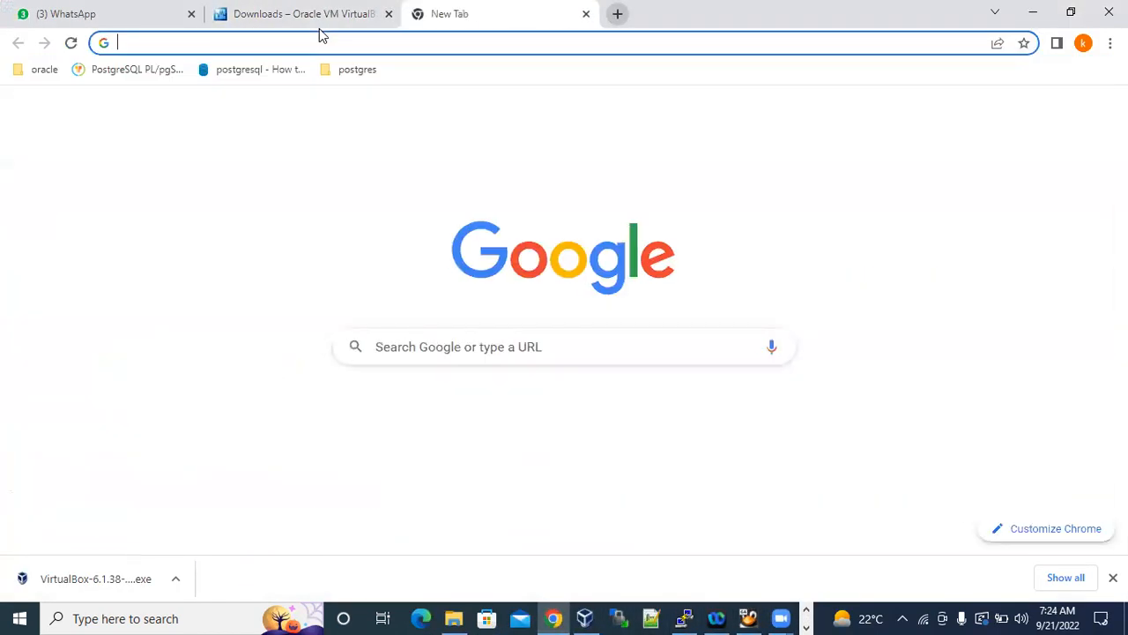
{"action": "key", "text": "ctrl+v"}
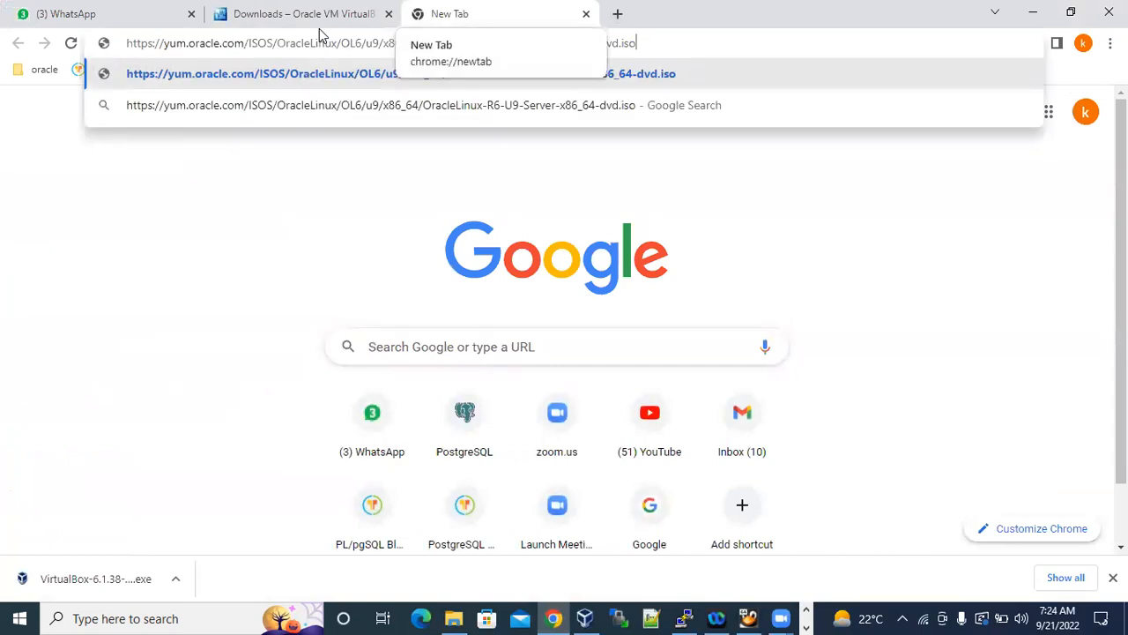
{"action": "key", "text": "Return"}
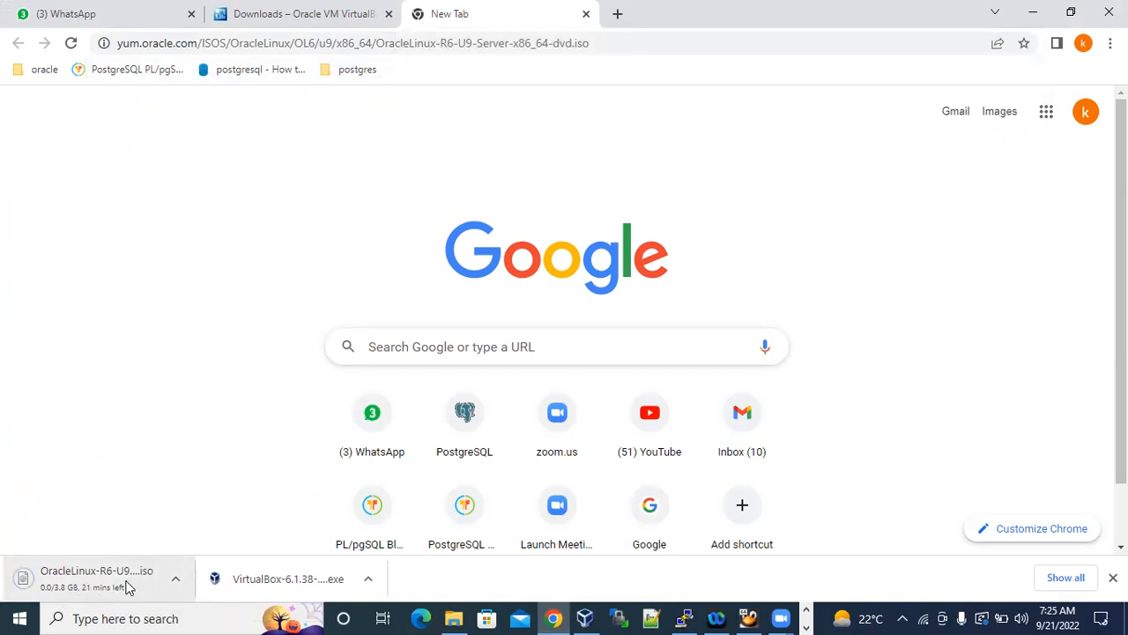
{"action": "left_click", "coordinate": [1065, 577]}
{"action": "left_click", "coordinate": [396, 282]}
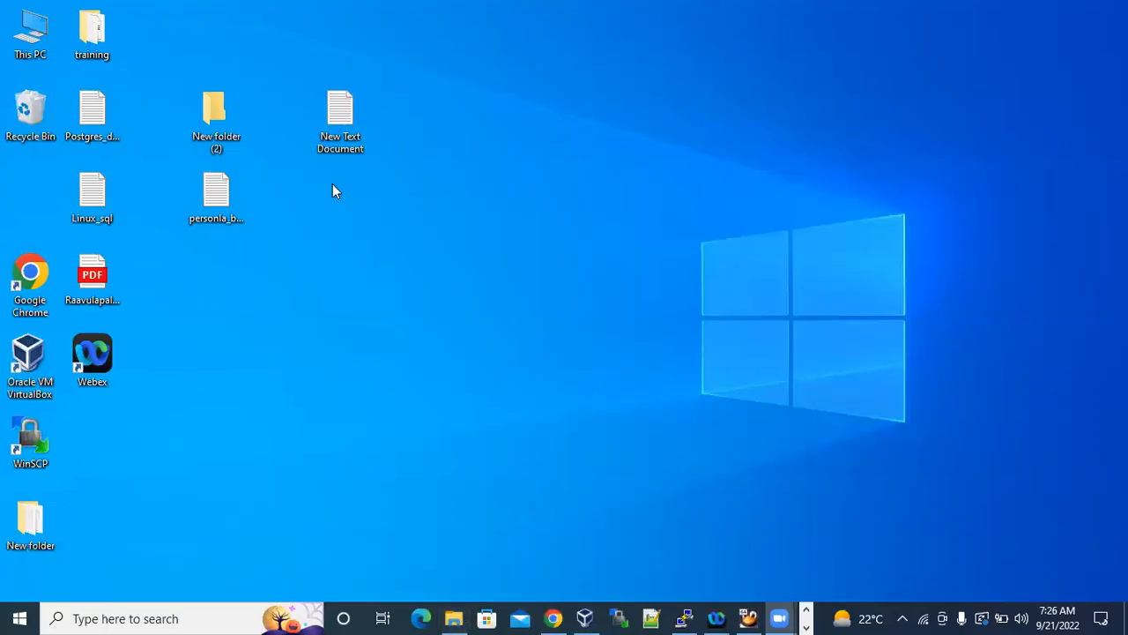
Switch to the Day2_Linux_Instalation notes and add the heading "Installation:" underlined with "=======" at the end.
{"action": "left_click", "coordinate": [808, 610]}
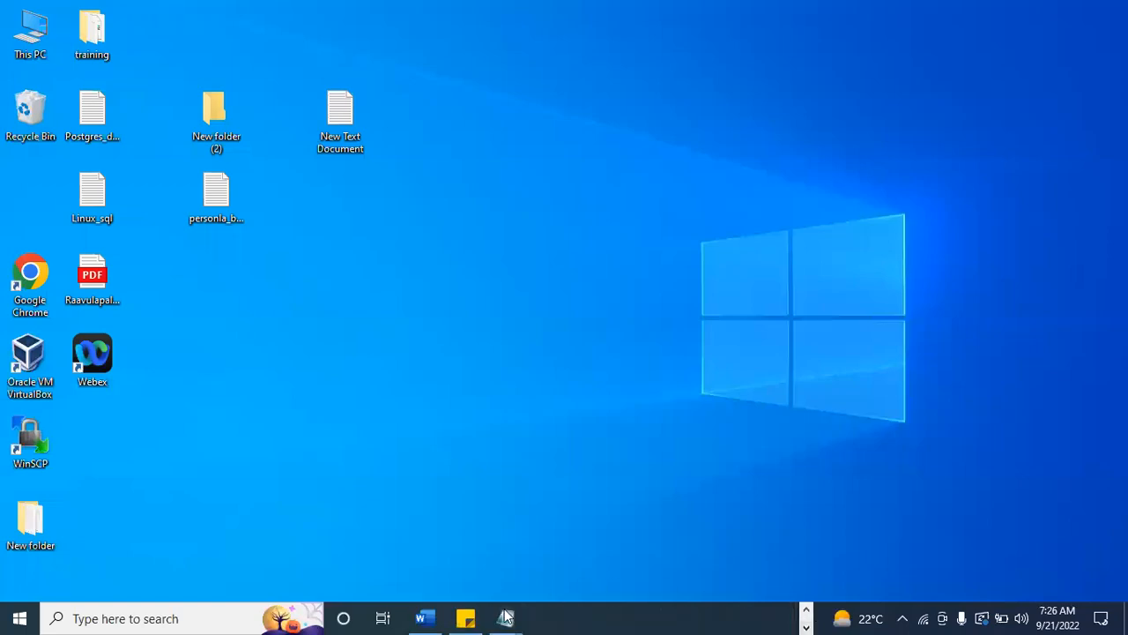
{"action": "mouse_move", "coordinate": [505, 618]}
{"action": "left_click", "coordinate": [441, 529]}
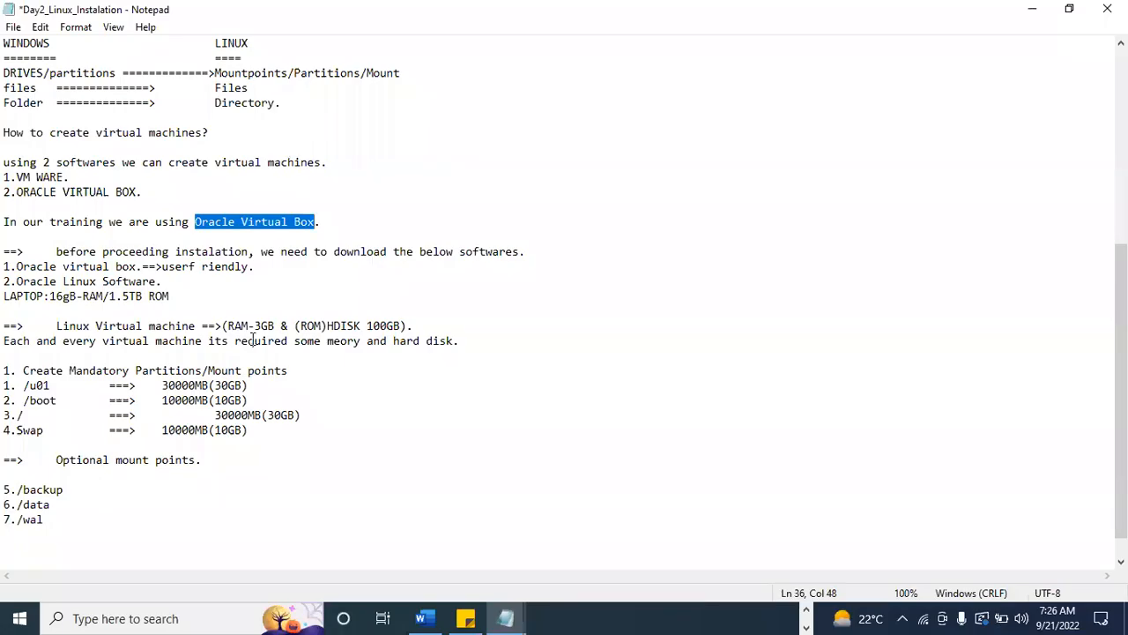
{"action": "left_click", "coordinate": [71, 559]}
{"action": "key", "text": "Return"}
{"action": "type", "text": "Installation:"}
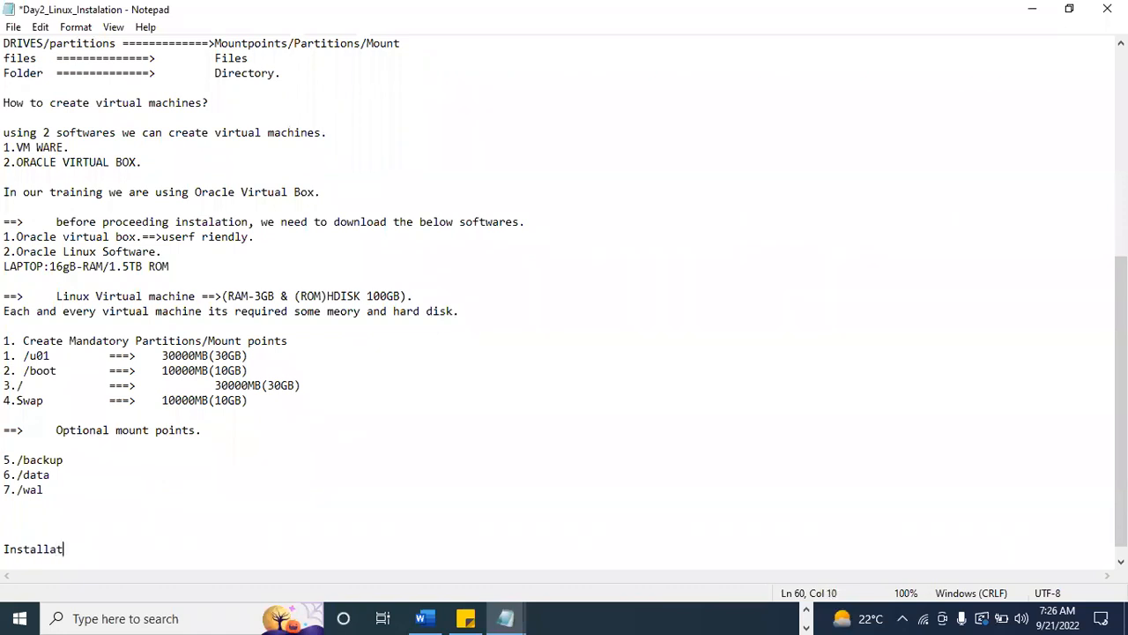
{"action": "key", "text": "Return"}
{"action": "type", "text": "======="}
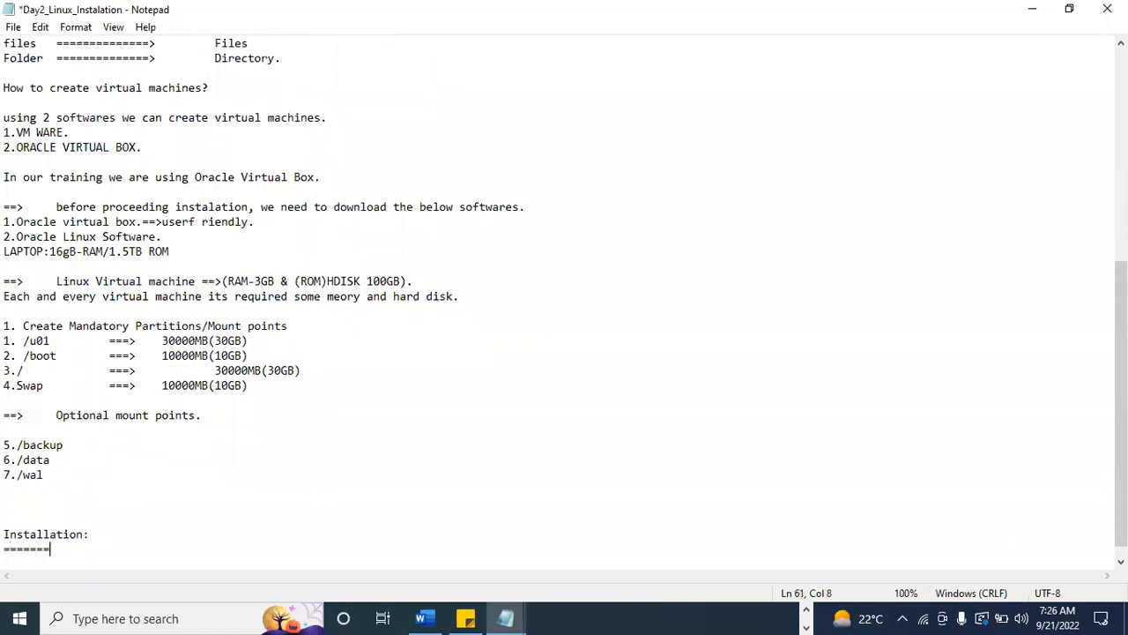
Add the line "1.oracle virtual box." below the Installation heading and minimize the notes.
{"action": "key", "text": "Return"}
{"action": "type", "text": "1.o"}
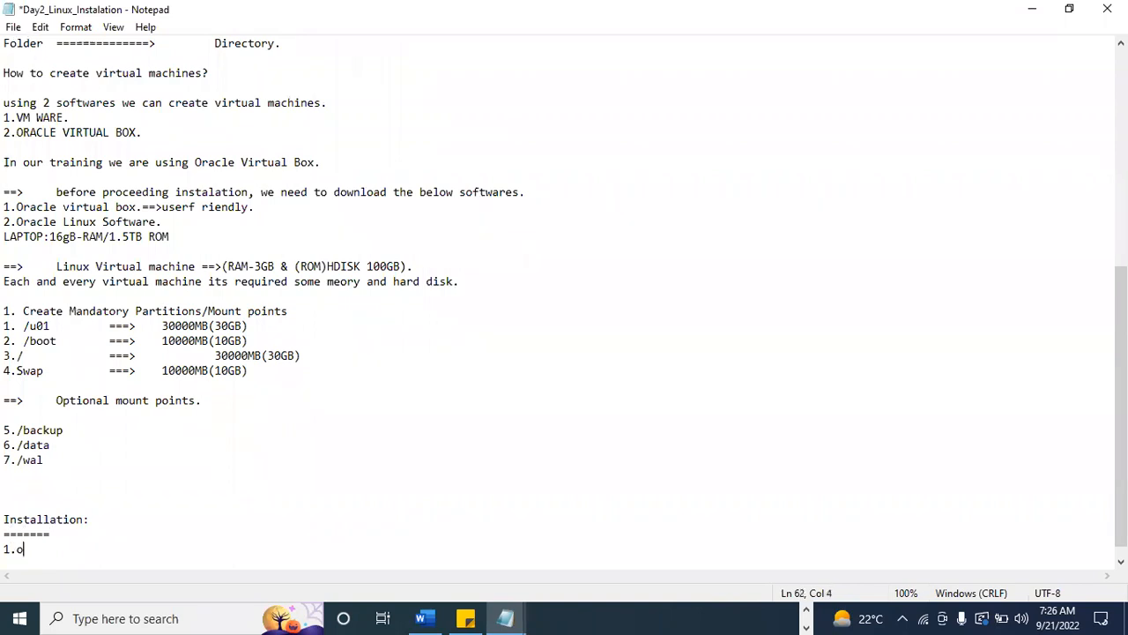
{"action": "type", "text": "racle virtual box."}
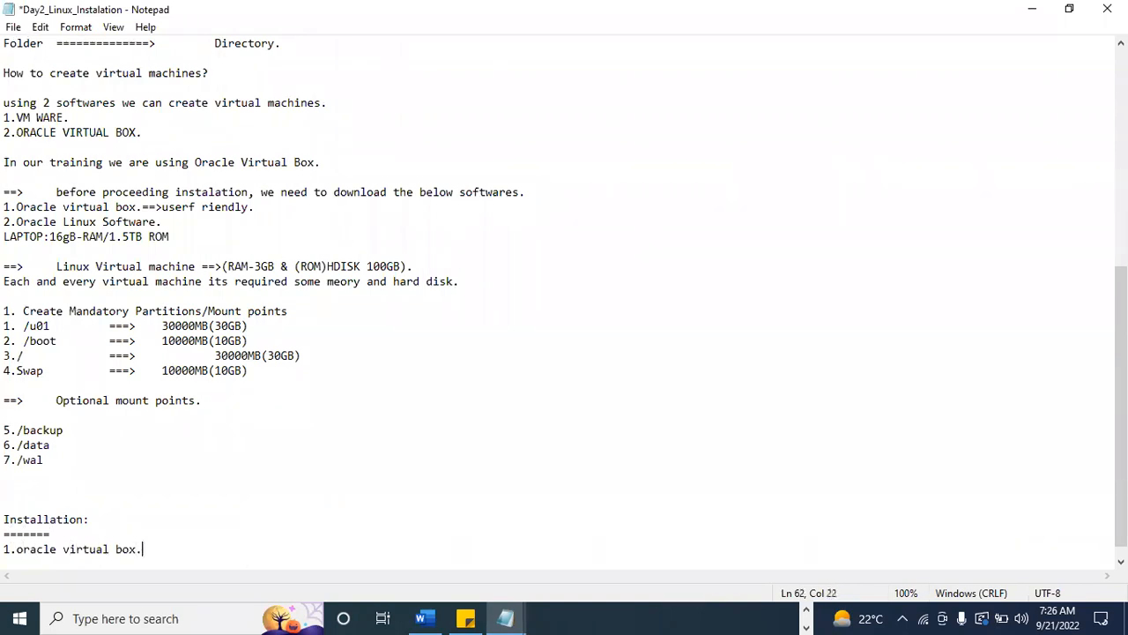
{"action": "key", "text": "Return"}
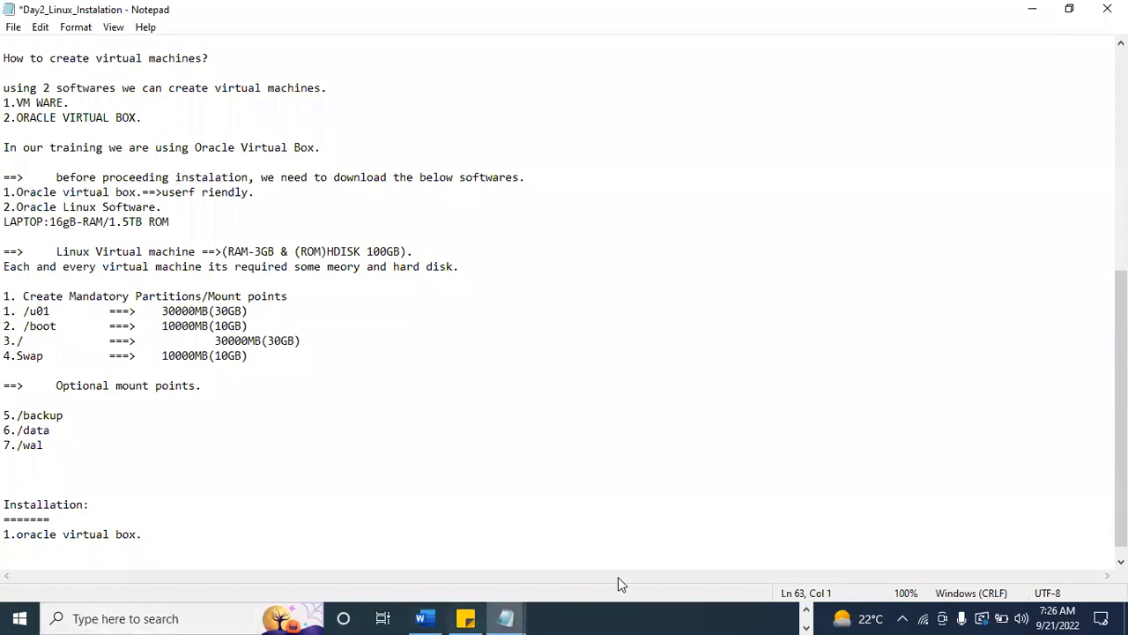
{"action": "left_click", "coordinate": [1032, 9]}
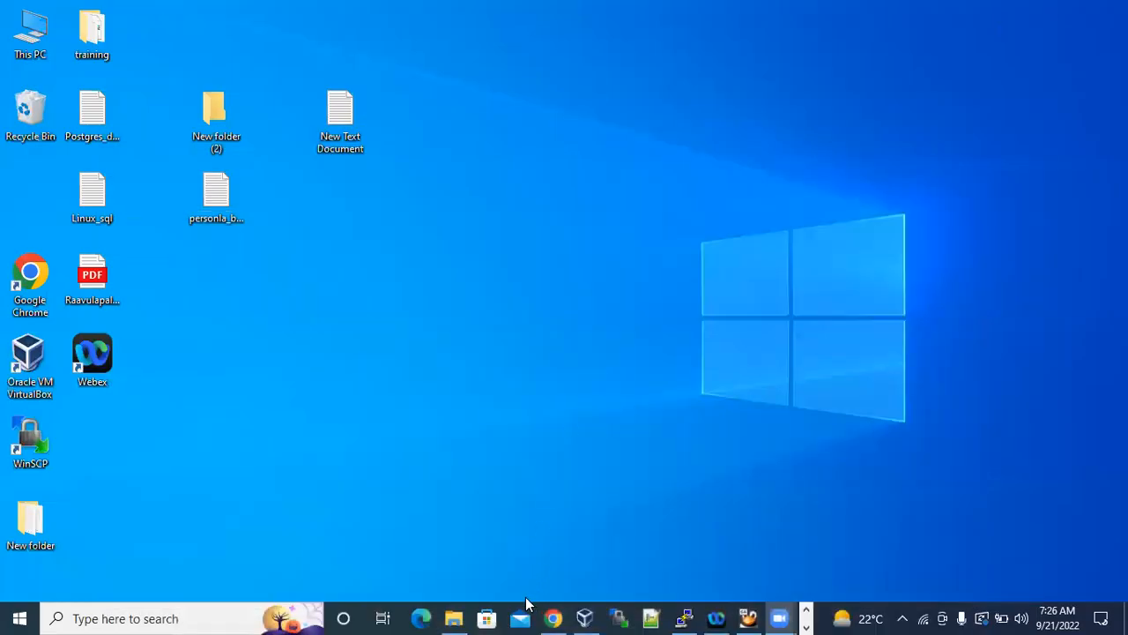
Run the VirtualBox-6.1.38-153438-Win (1) installer from the Downloads folder and continue to the custom setup page.
{"action": "left_click", "coordinate": [454, 618]}
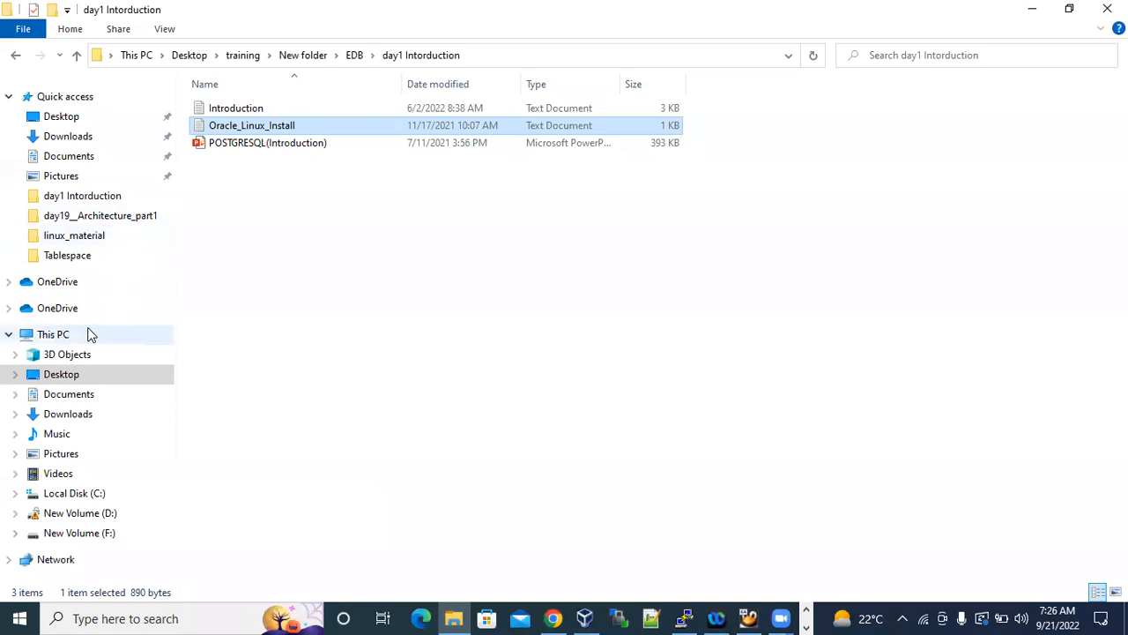
{"action": "left_click", "coordinate": [68, 413]}
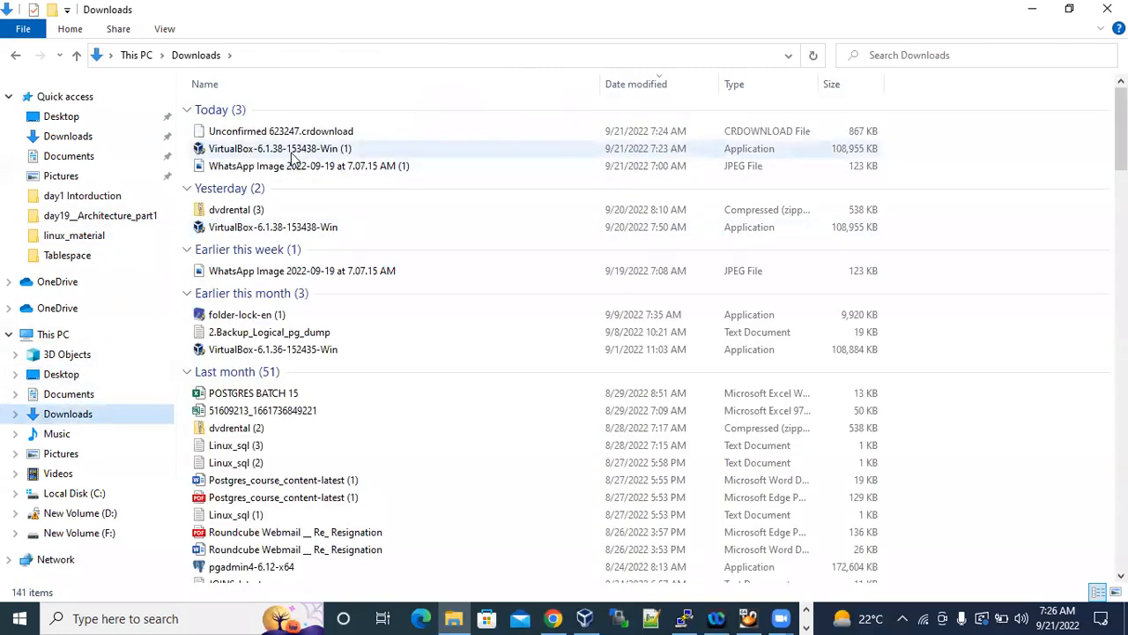
{"action": "left_click", "coordinate": [294, 151]}
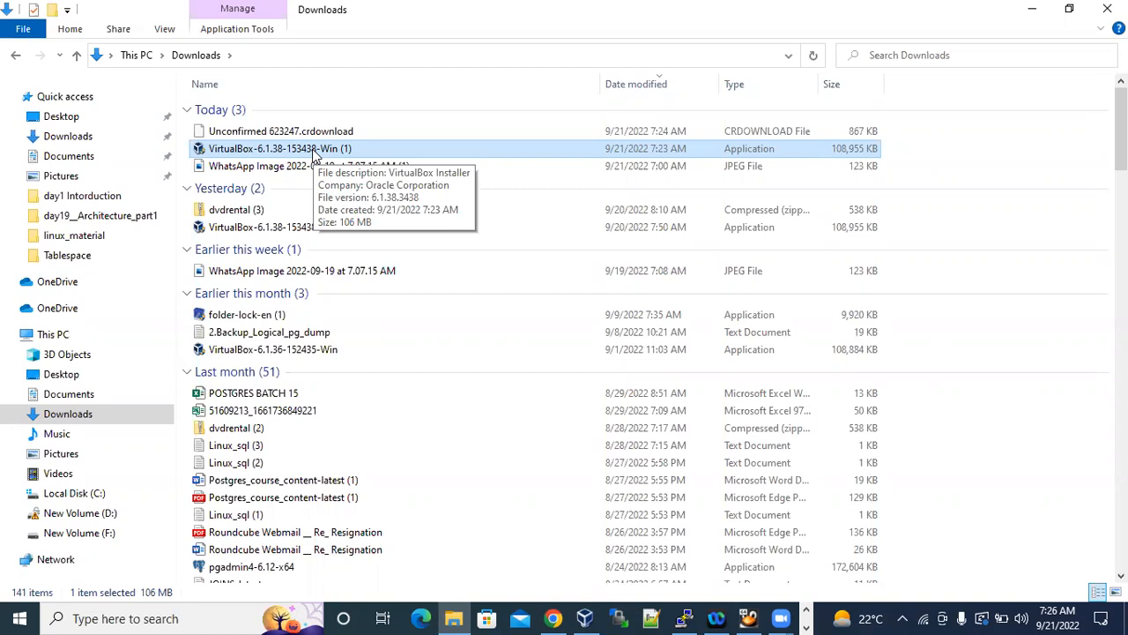
{"action": "left_click", "coordinate": [312, 132]}
{"action": "left_click", "coordinate": [311, 152]}
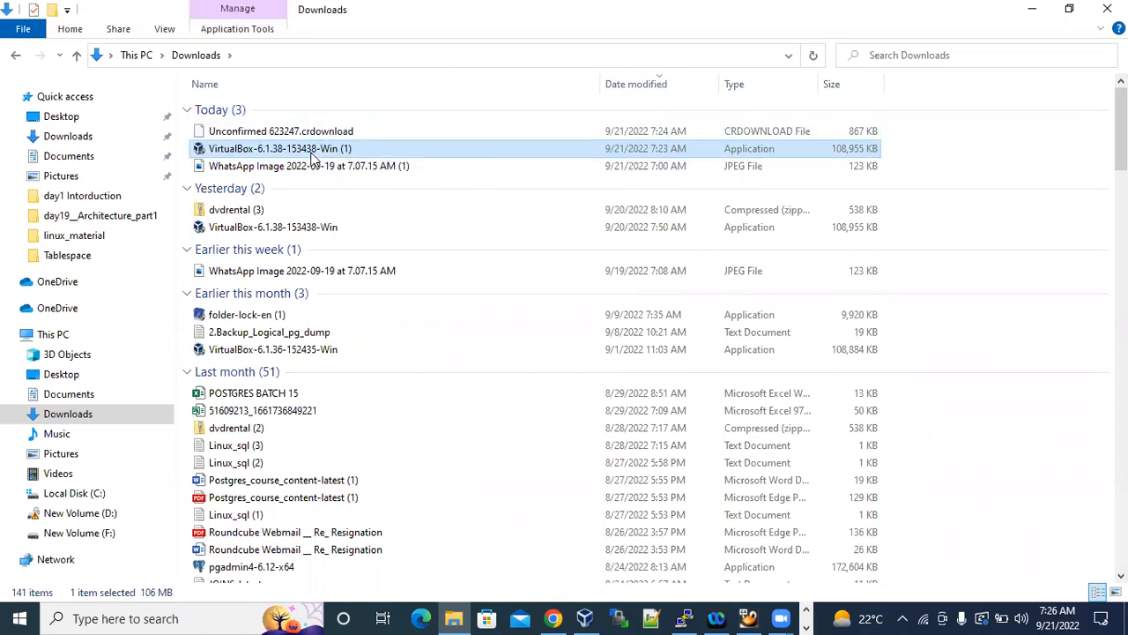
{"action": "double_click", "coordinate": [317, 151]}
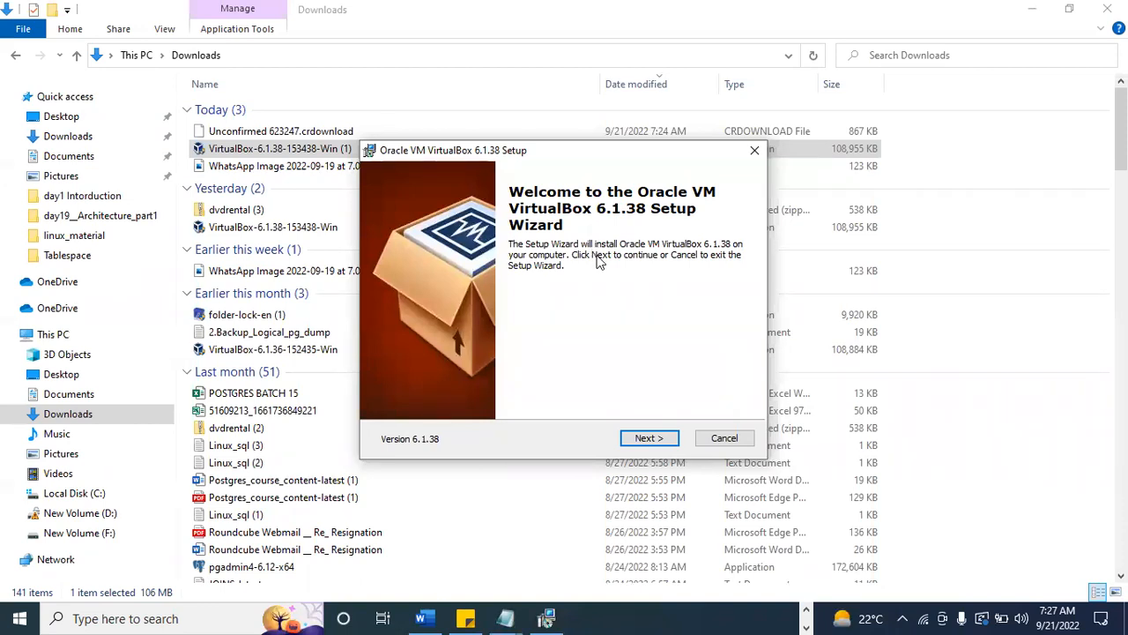
{"action": "left_click", "coordinate": [665, 438]}
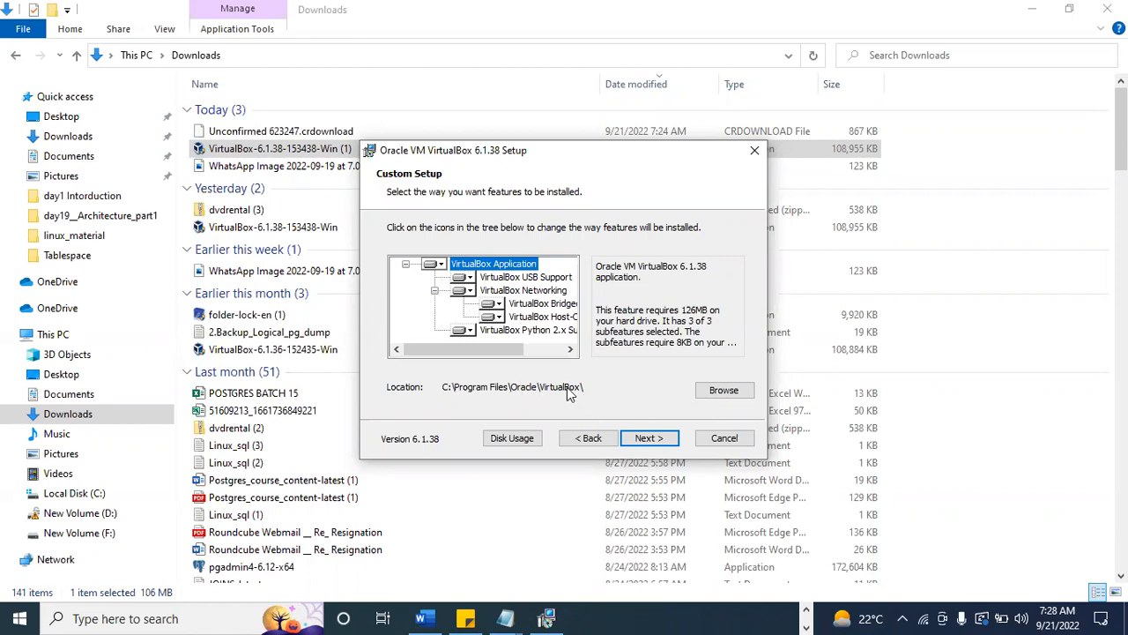
Inspect the installer's destination folder for VirtualBox and leave the folder selection without changing it.
{"action": "left_click", "coordinate": [725, 390]}
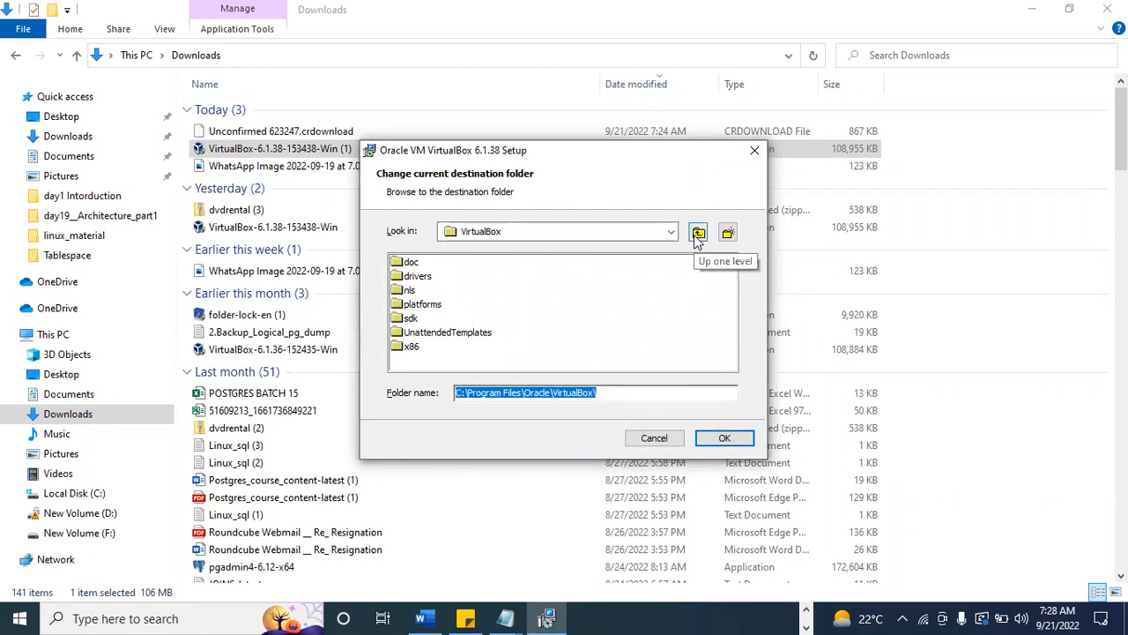
{"action": "left_click", "coordinate": [621, 392]}
{"action": "left_click_drag", "start_coordinate": [600, 392], "coordinate": [449, 394]}
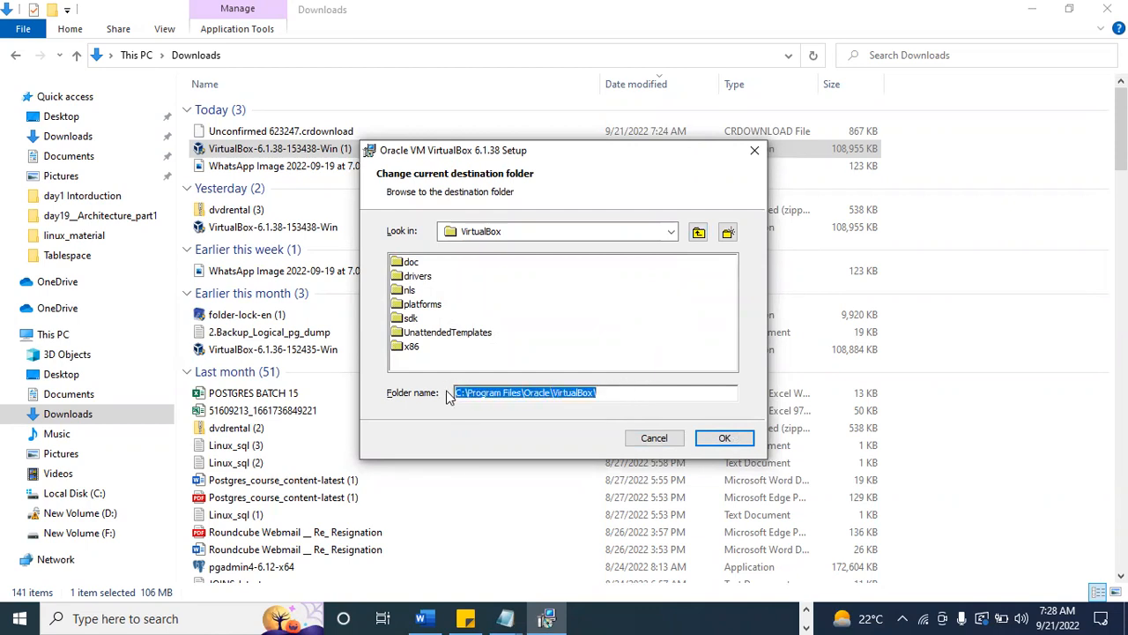
{"action": "left_click", "coordinate": [670, 440]}
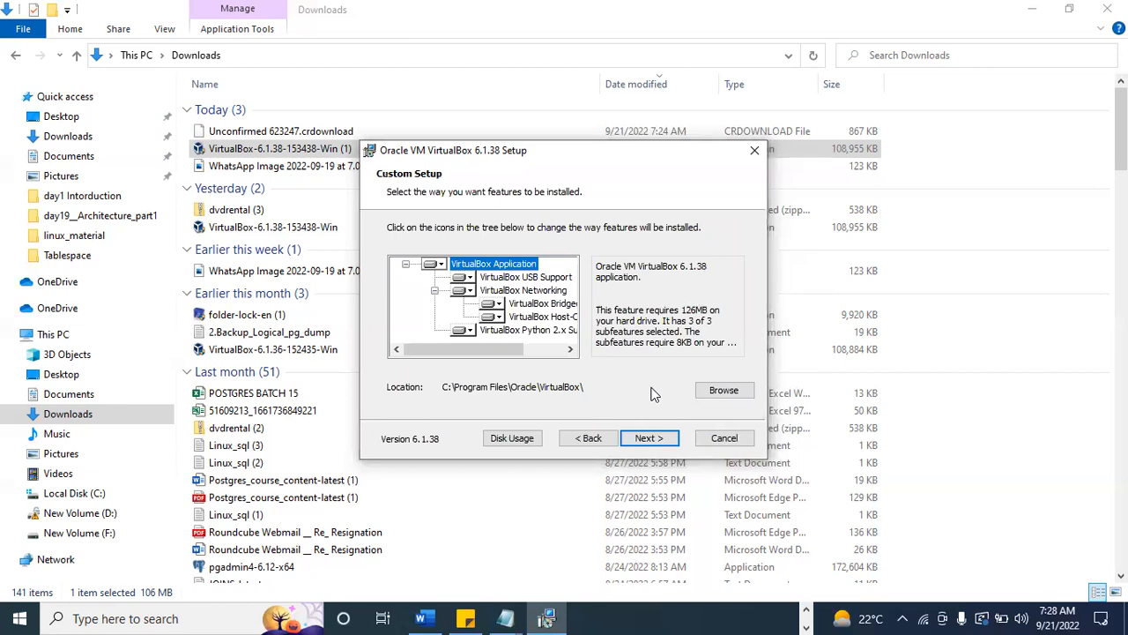
Continue to the installer's shortcut options page, then cancel the VirtualBox setup and exit the wizard.
{"action": "left_click", "coordinate": [659, 444]}
{"action": "left_click", "coordinate": [643, 443]}
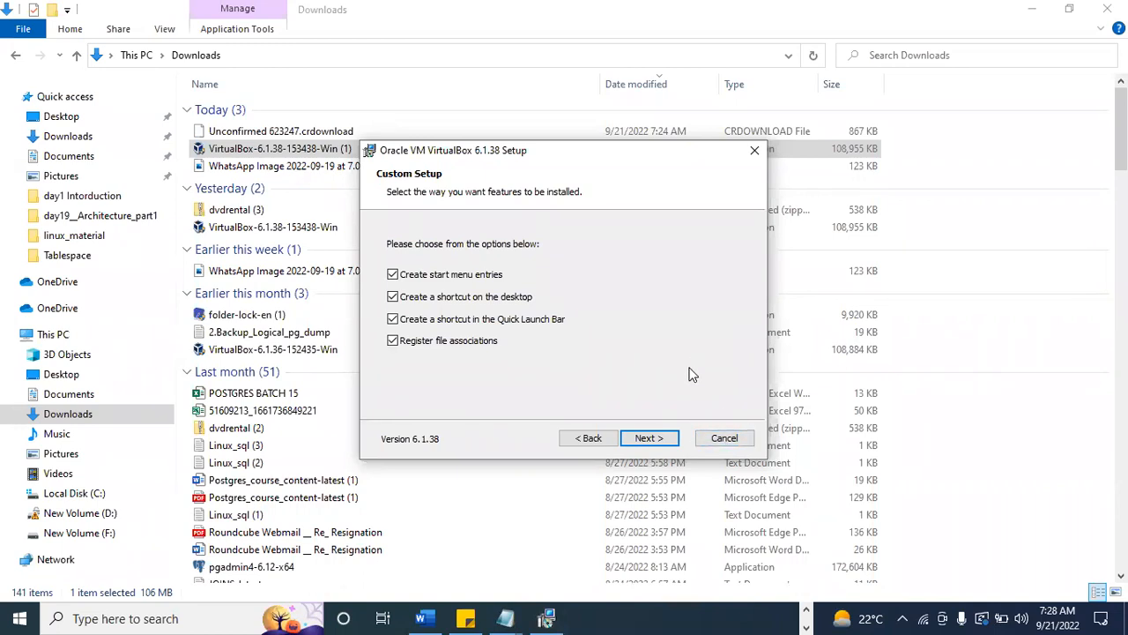
{"action": "left_click", "coordinate": [726, 440]}
{"action": "left_click", "coordinate": [534, 337]}
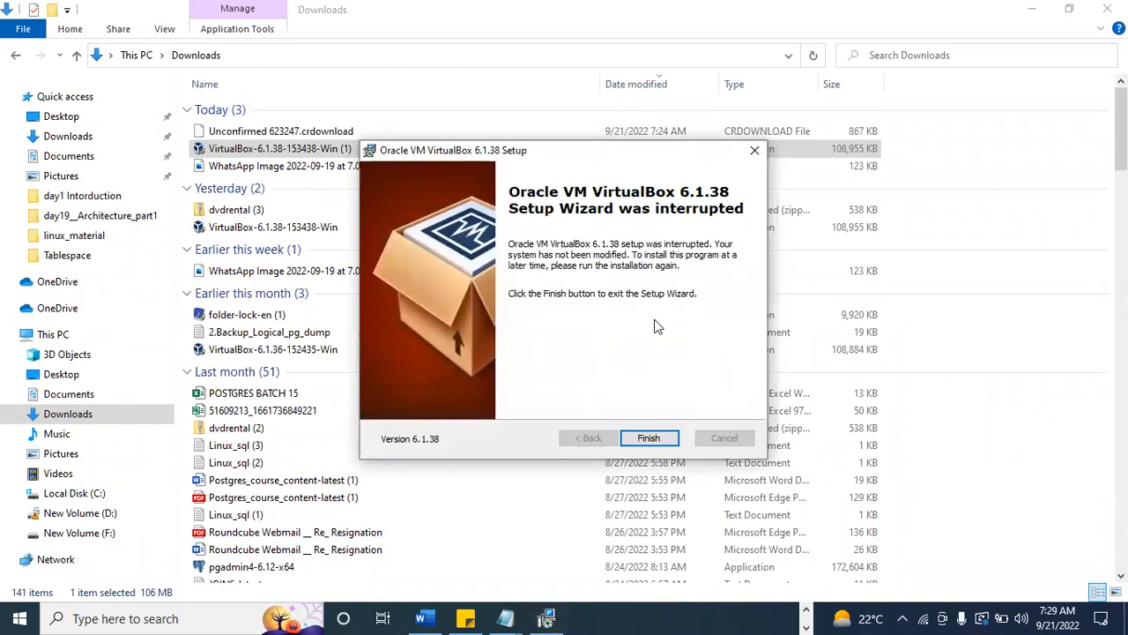
{"action": "left_click", "coordinate": [648, 438]}
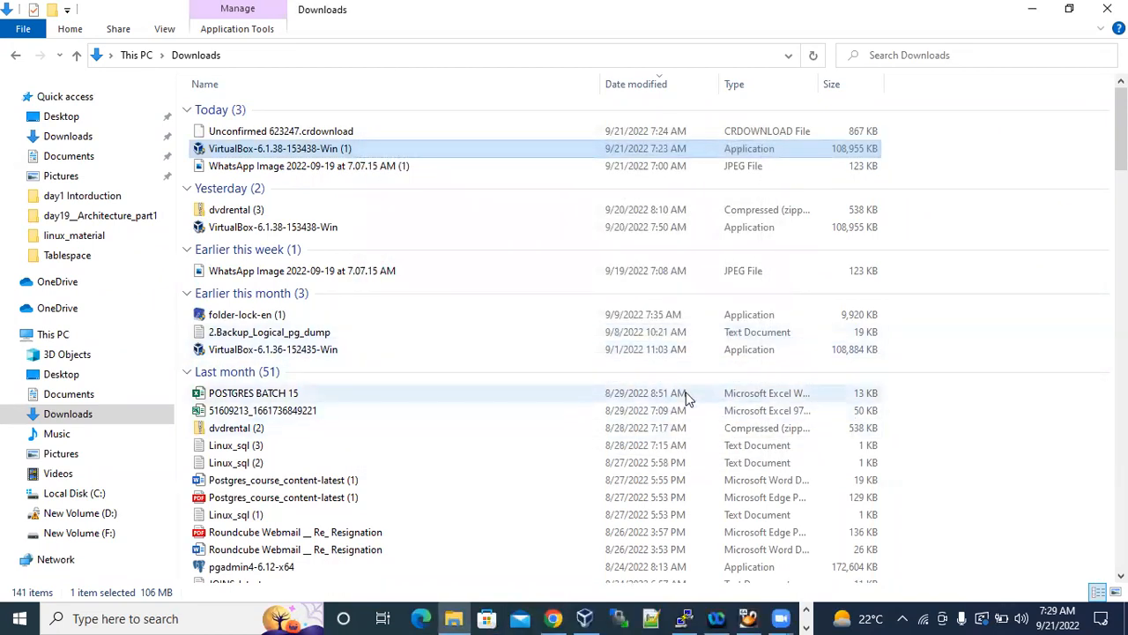
Return to the Day2_Linux_Instalation notes and replace the "1." before "oracle virtual box" under Installation with "Download ".
{"action": "key", "text": "super+d"}
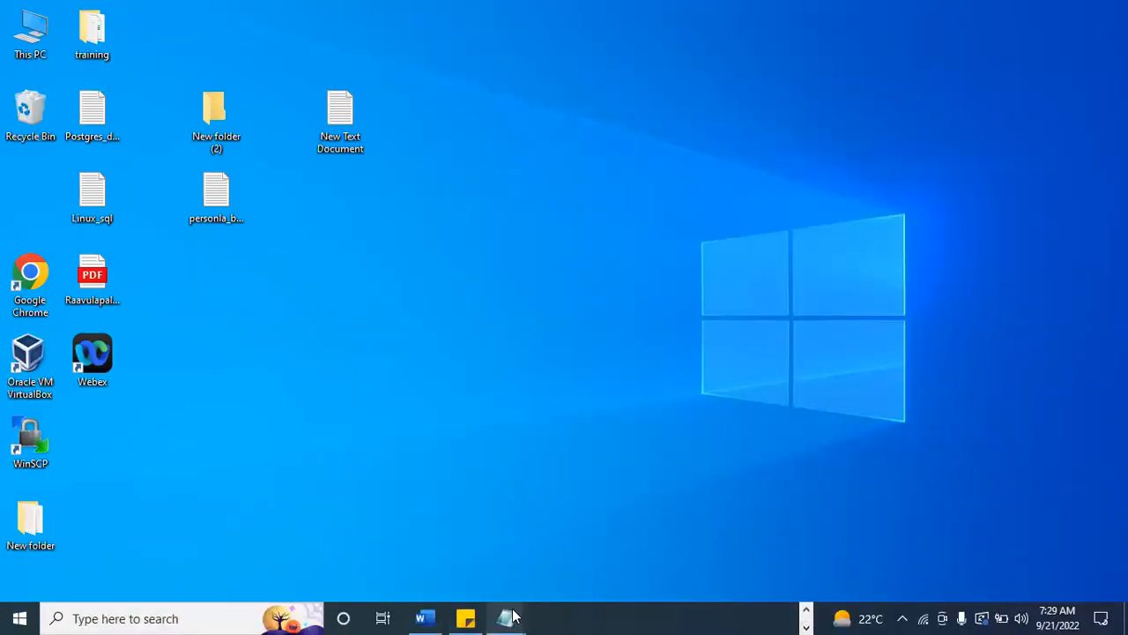
{"action": "mouse_move", "coordinate": [514, 617]}
{"action": "left_click", "coordinate": [553, 566]}
{"action": "left_click", "coordinate": [415, 542]}
{"action": "left_click", "coordinate": [150, 536]}
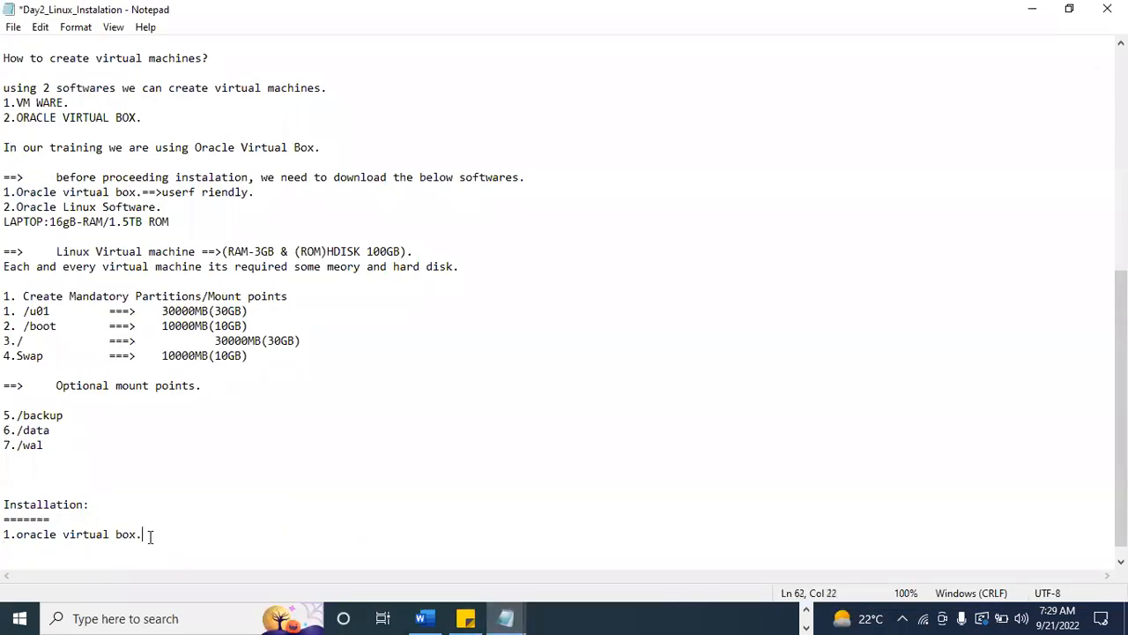
{"action": "key", "text": "Return"}
{"action": "left_click_drag", "start_coordinate": [16, 534], "coordinate": [6, 534]}
{"action": "key", "text": "BackSpace"}
{"action": "key", "text": "BackSpace"}
{"action": "type", "text": "Down load"}
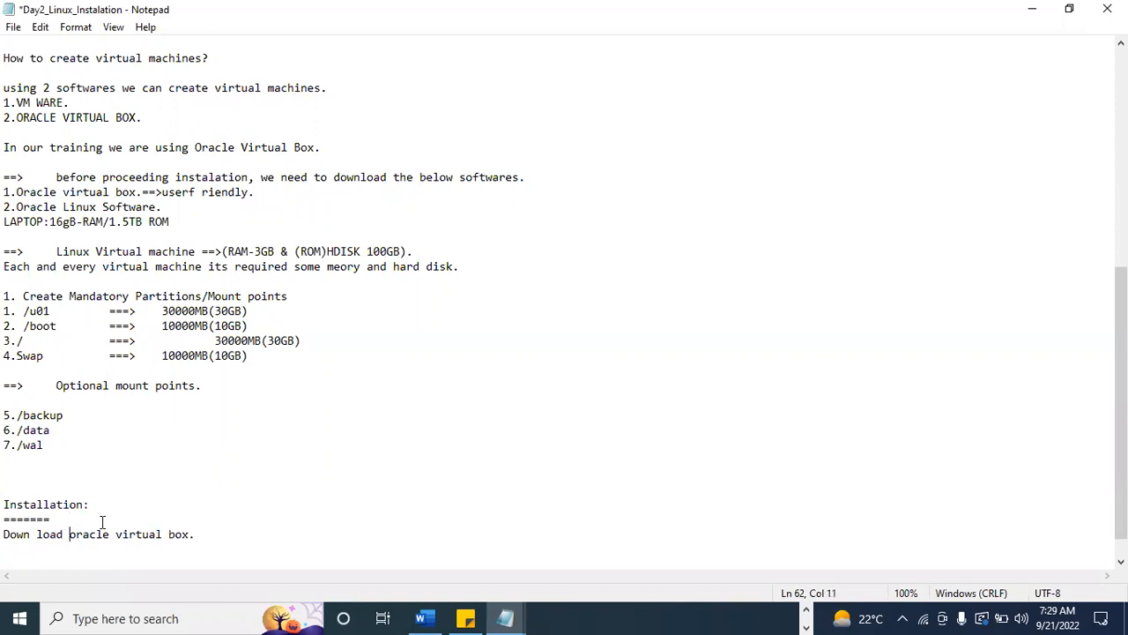
{"action": "left_click", "coordinate": [37, 535]}
{"action": "key", "text": "BackSpace"}
End the download line with "software." and add the line "Install oracle virtual box s/w." below it.
{"action": "left_click", "coordinate": [216, 531]}
{"action": "key", "text": "BackSpace"}
{"action": "type", "text": "software."}
{"action": "key", "text": "Return"}
{"action": "type", "text": "Install"}
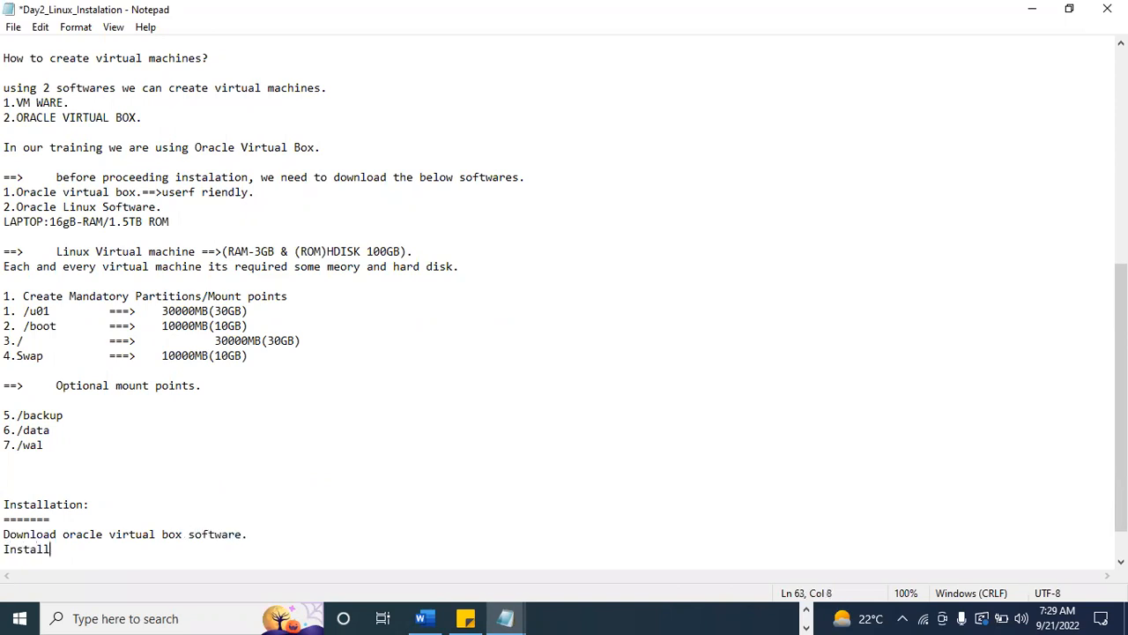
{"action": "type", "text": " oracle virtual box"}
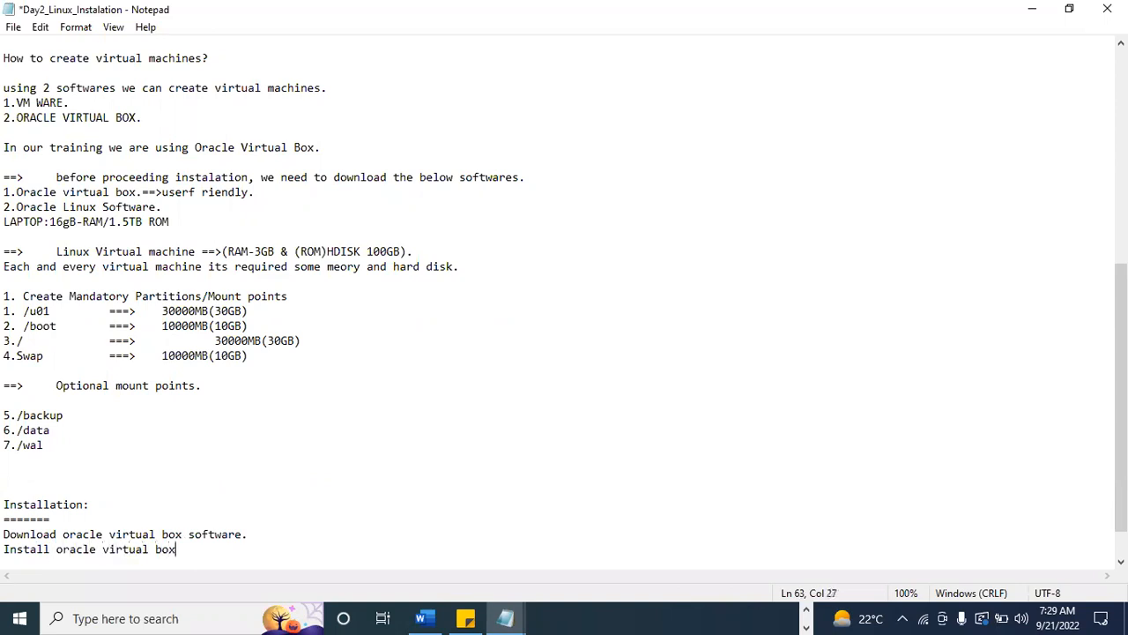
{"action": "type", "text": " s/w."}
{"action": "key", "text": "Return"}
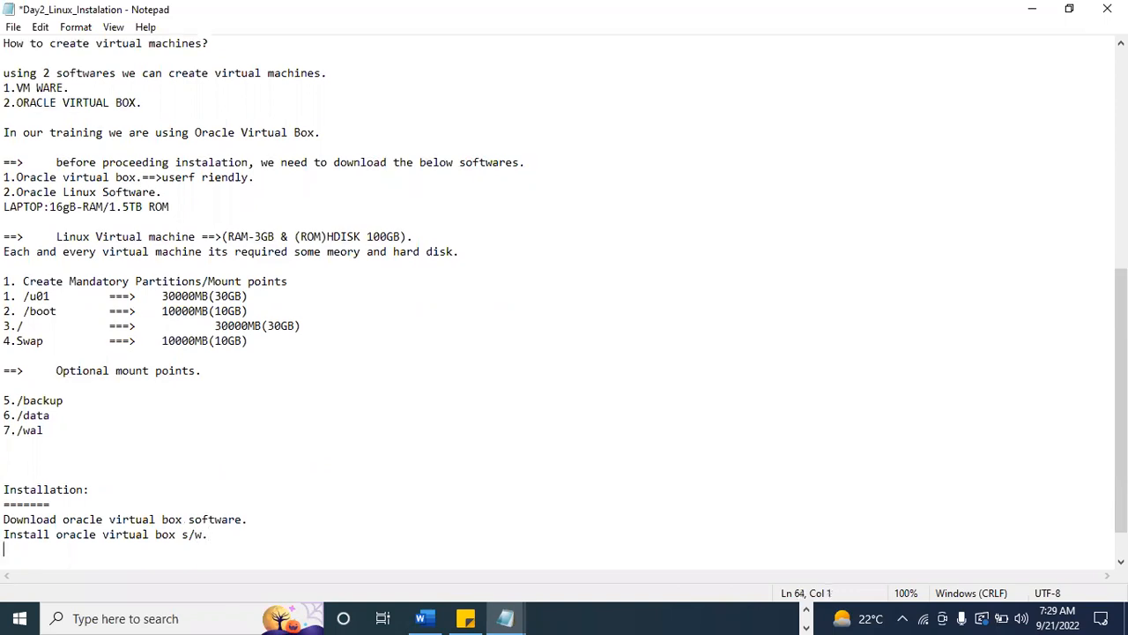
Add the line "3.how to create virtual machine." below the install line.
{"action": "type", "text": "3."}
{"action": "left_click", "coordinate": [7, 534]}
{"action": "mouse_move", "coordinate": [7, 534]}
{"action": "left_mouse_down"}
{"action": "mouse_move", "coordinate": [216, 534]}
{"action": "mouse_move", "coordinate": [4, 534]}
{"action": "left_mouse_up"}
{"action": "left_click", "coordinate": [229, 531]}
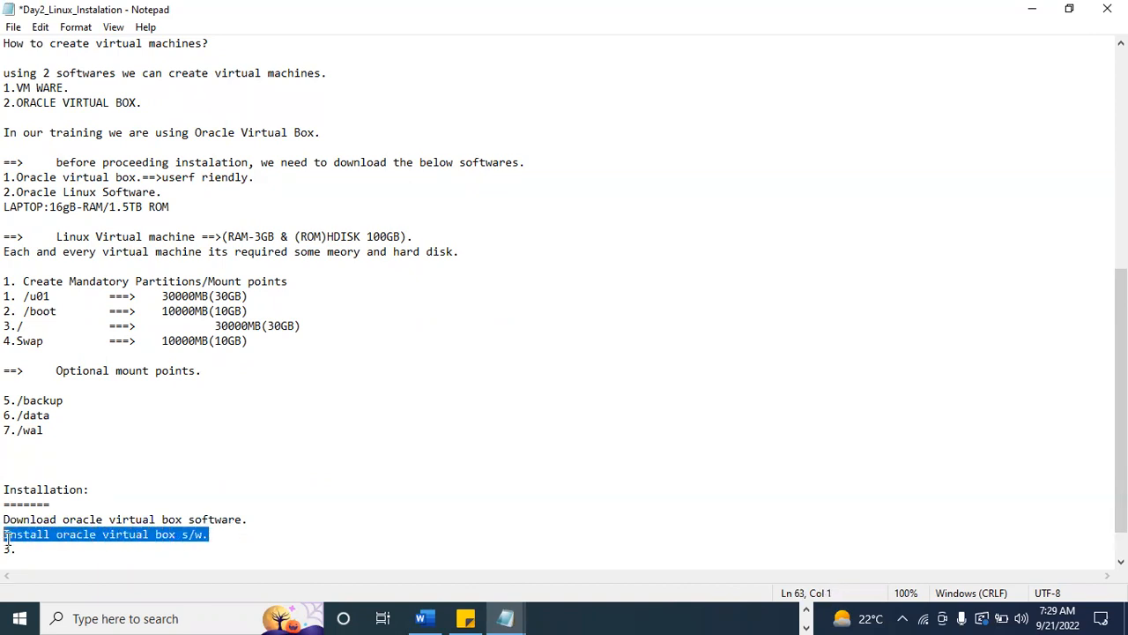
{"action": "left_click", "coordinate": [26, 551]}
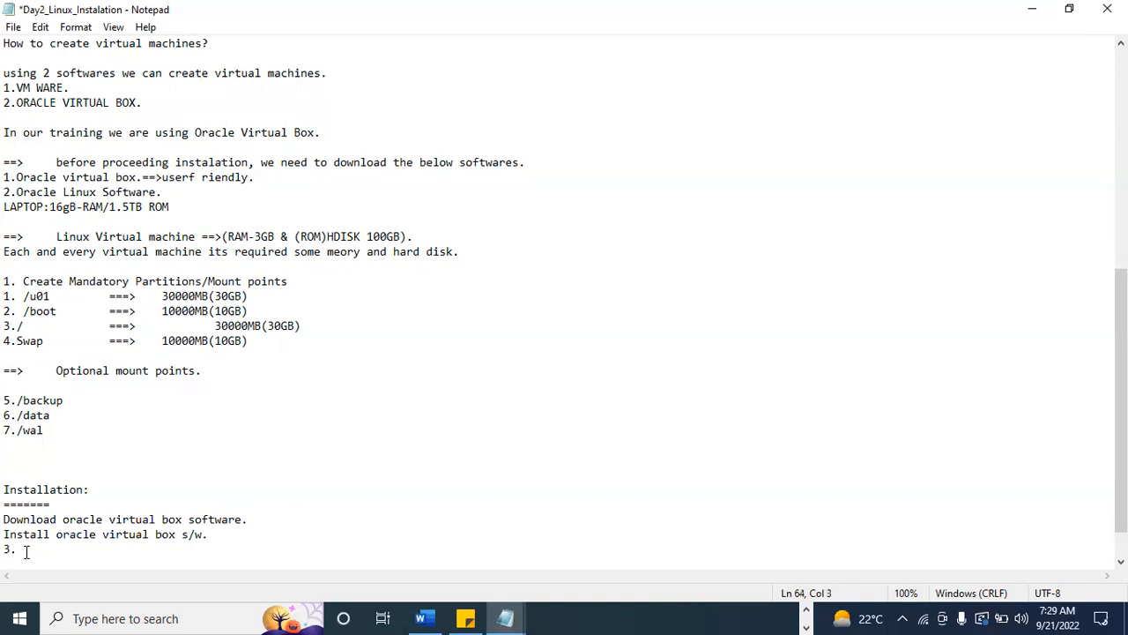
{"action": "type", "text": "how to create virtual machine"}
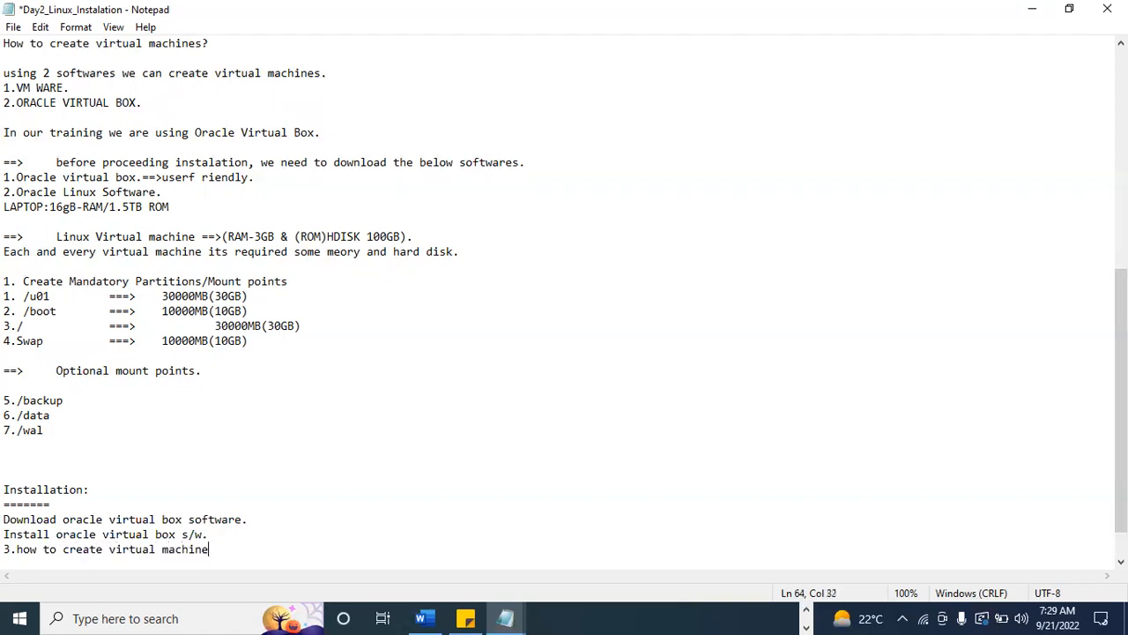
{"action": "type", "text": "."}
Add the indented lines "ram:3GB" and "rom:100GB." below line 3, and highlight "how to create virtual machine".
{"action": "key", "text": "Return"}
{"action": "key", "text": "Tab"}
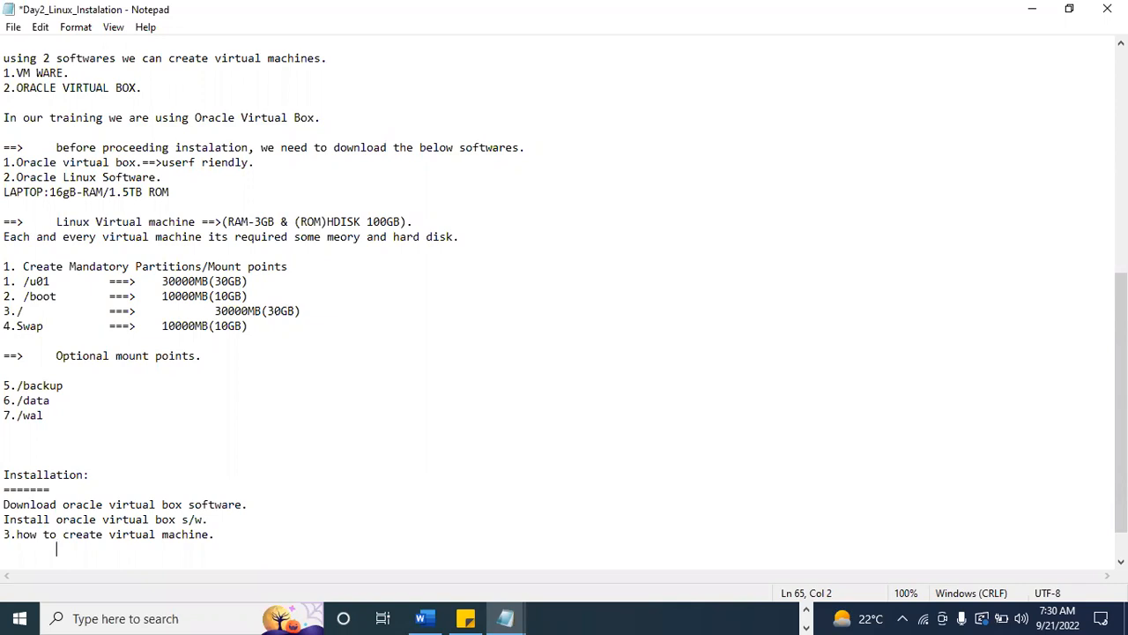
{"action": "type", "text": "ram:3GB"}
{"action": "key", "text": "Return"}
{"action": "key", "text": "Tab"}
{"action": "type", "text": "rom"}
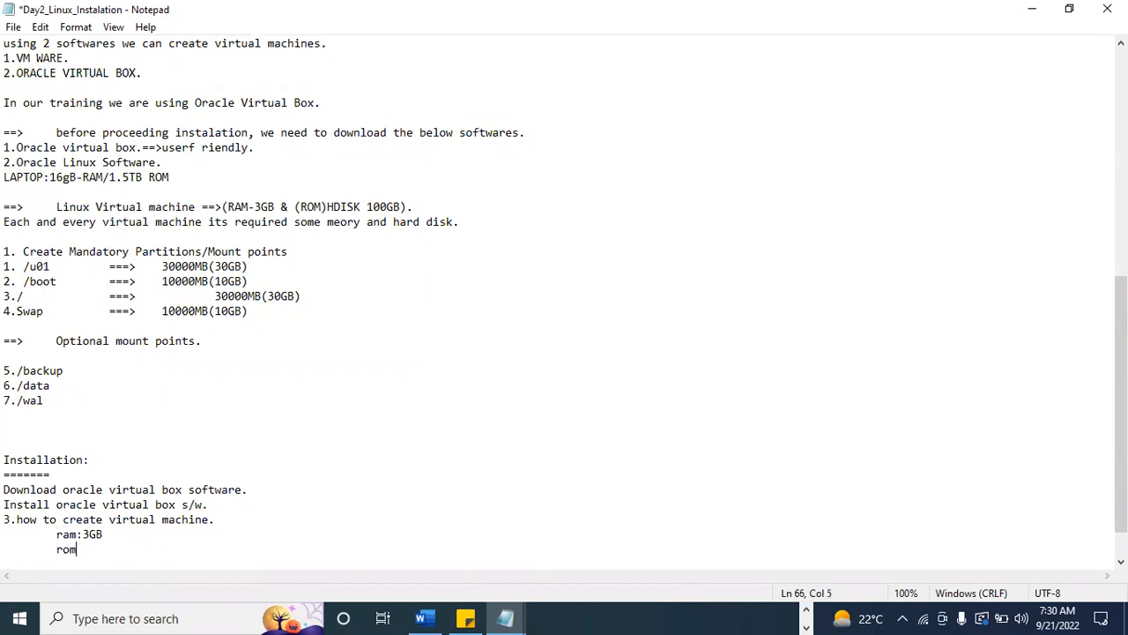
{"action": "type", "text": ":100GB."}
{"action": "key", "text": "Return"}
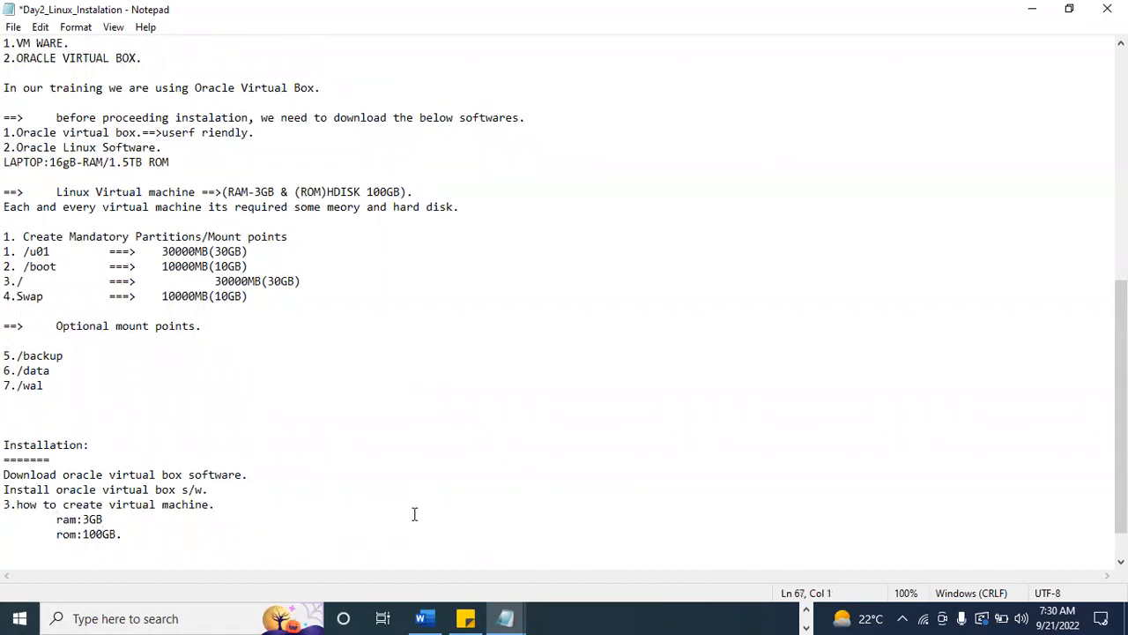
{"action": "left_click_drag", "start_coordinate": [17, 504], "coordinate": [208, 503]}
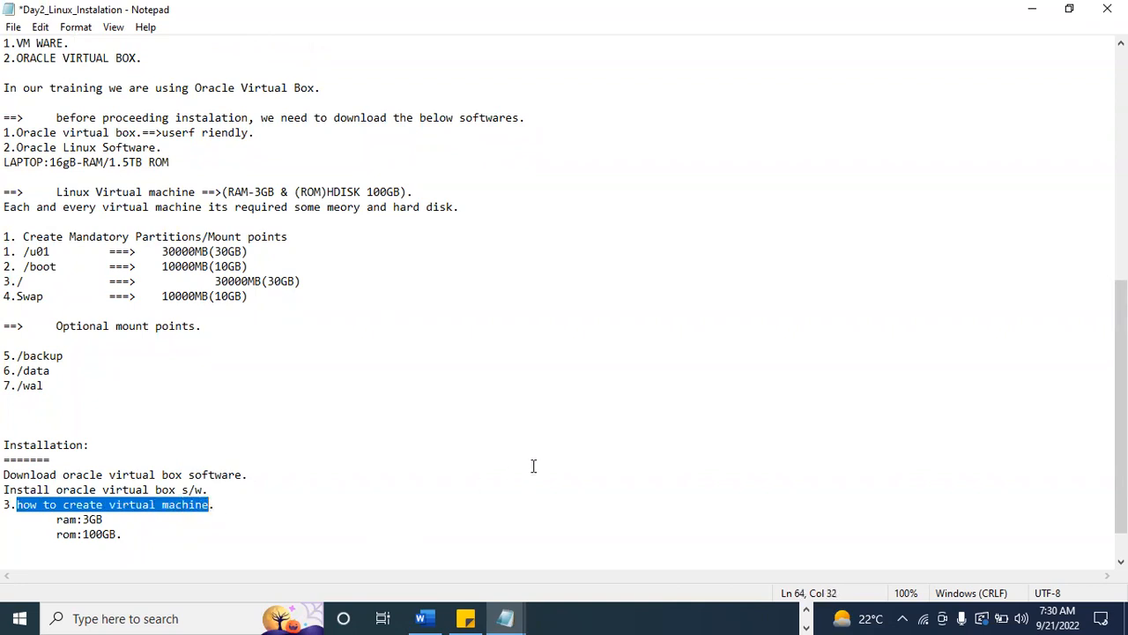
Show the desktop, search for "virtual" to open Oracle VM VirtualBox, and dismiss the new-version information.
{"action": "key", "text": "super+d"}
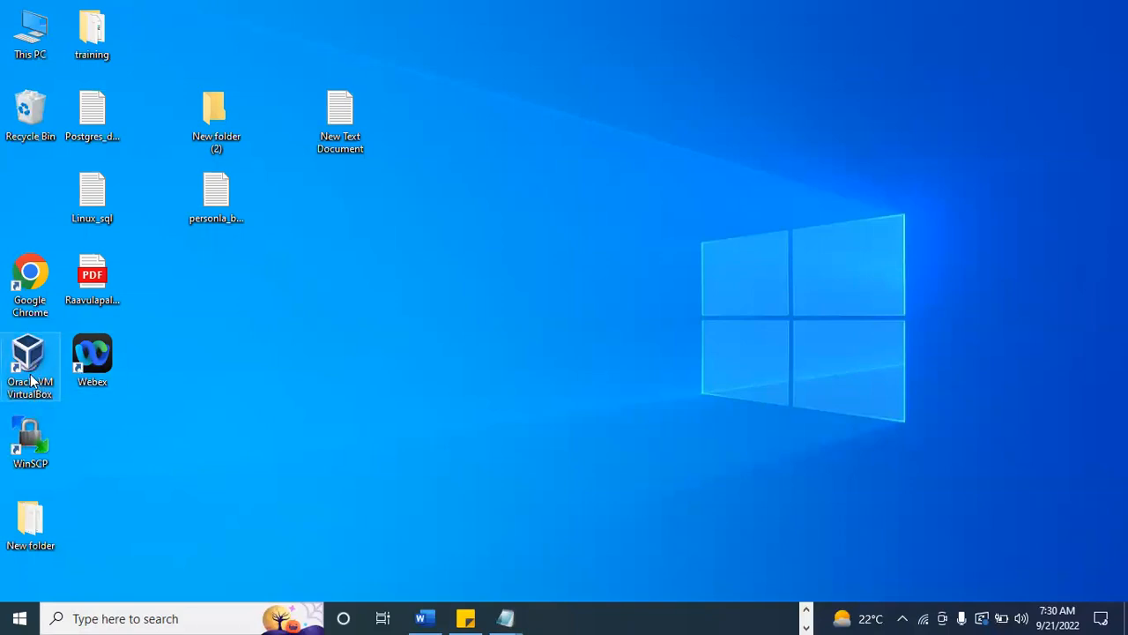
{"action": "left_click", "coordinate": [183, 617]}
{"action": "type", "text": "virtual"}
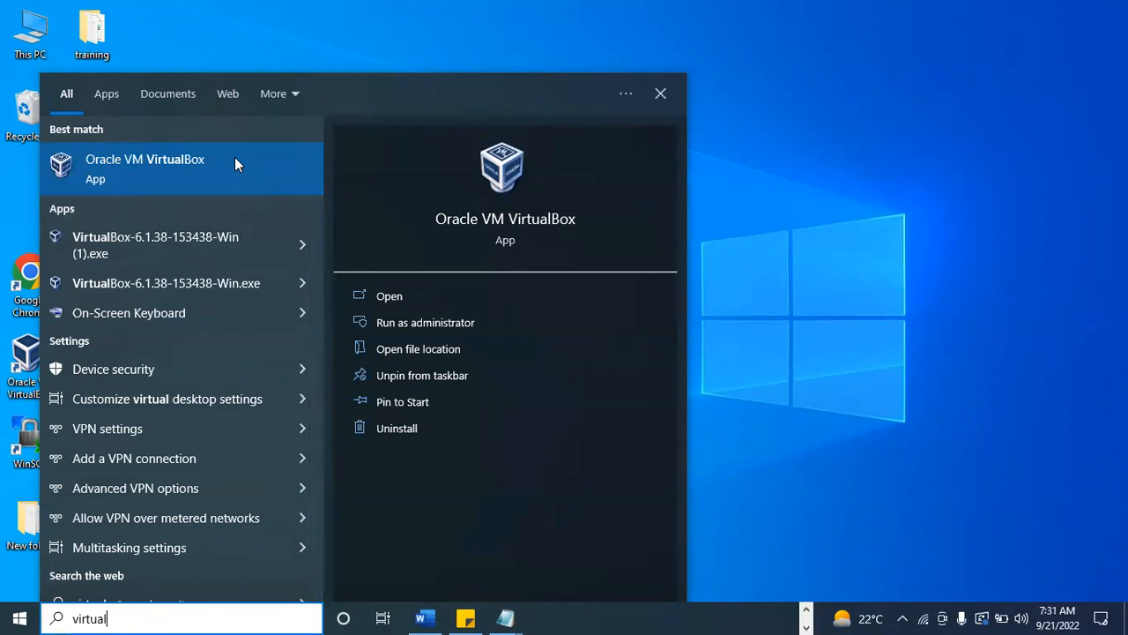
{"action": "left_click", "coordinate": [187, 169]}
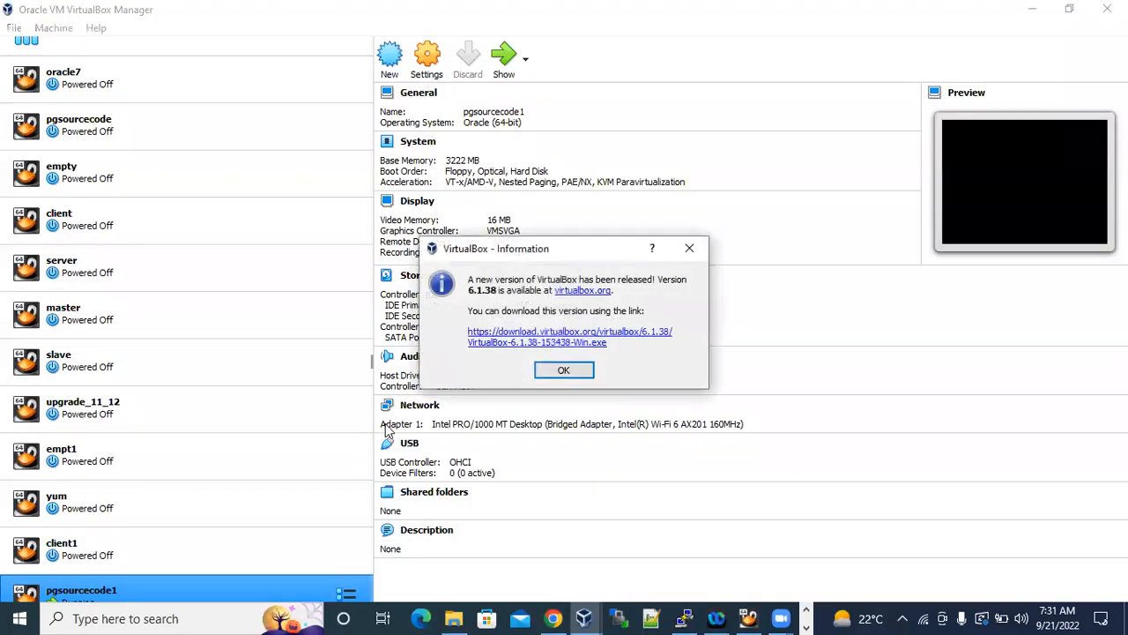
{"action": "left_click", "coordinate": [575, 374]}
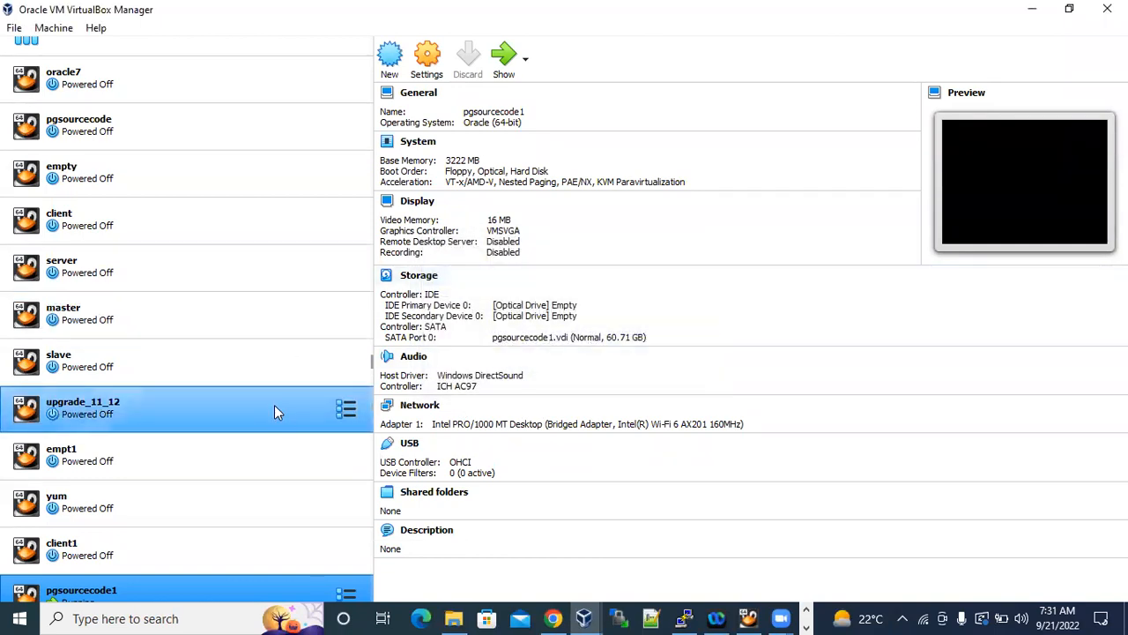
Review the details of the oracle7, pgsourcecode and empty virtual machines, and open the settings of oracle7.
{"action": "scroll", "coordinate": [282, 371], "scroll_direction": "up", "scroll_amount": 1}
{"action": "scroll", "coordinate": [227, 368], "scroll_direction": "down", "scroll_amount": 2}
{"action": "scroll", "coordinate": [194, 494], "scroll_direction": "up", "scroll_amount": 2}
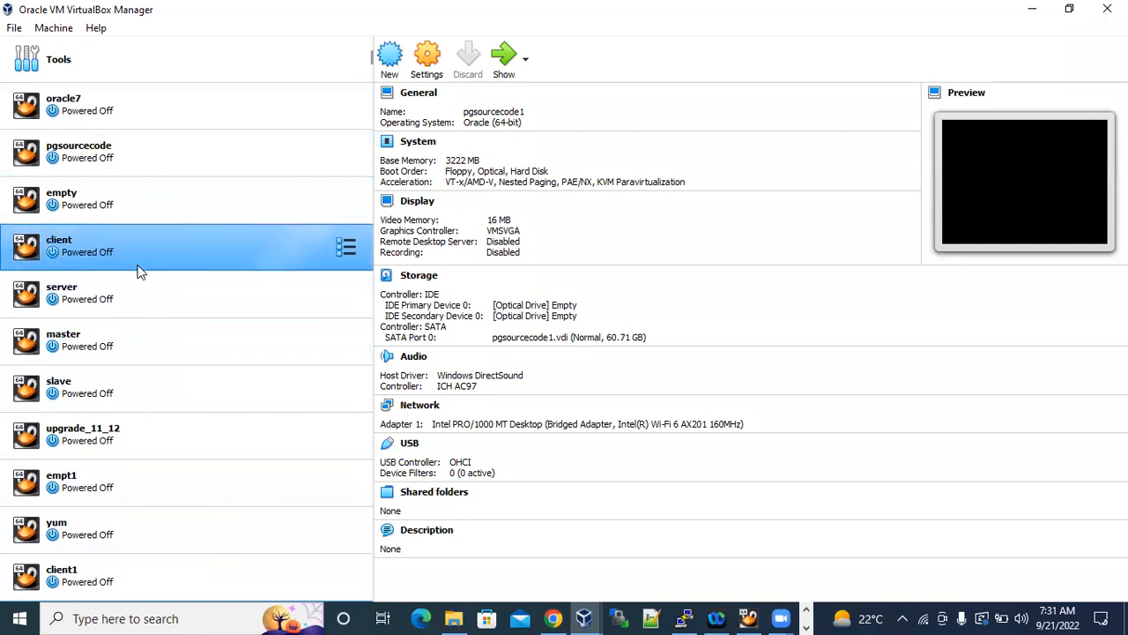
{"action": "left_click", "coordinate": [68, 115]}
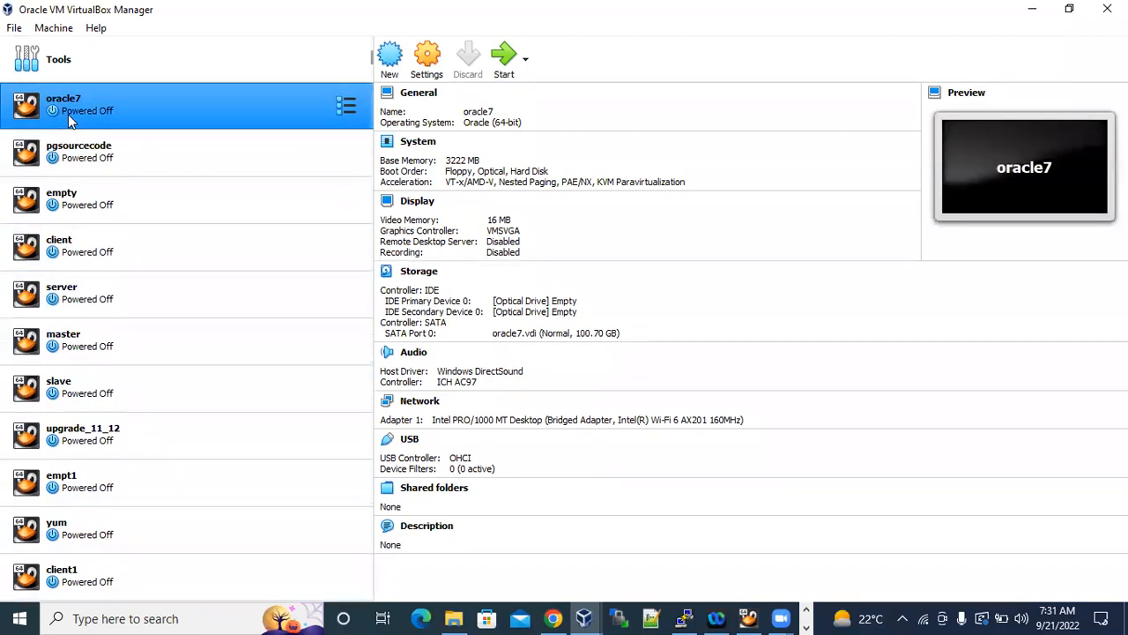
{"action": "left_click", "coordinate": [118, 170]}
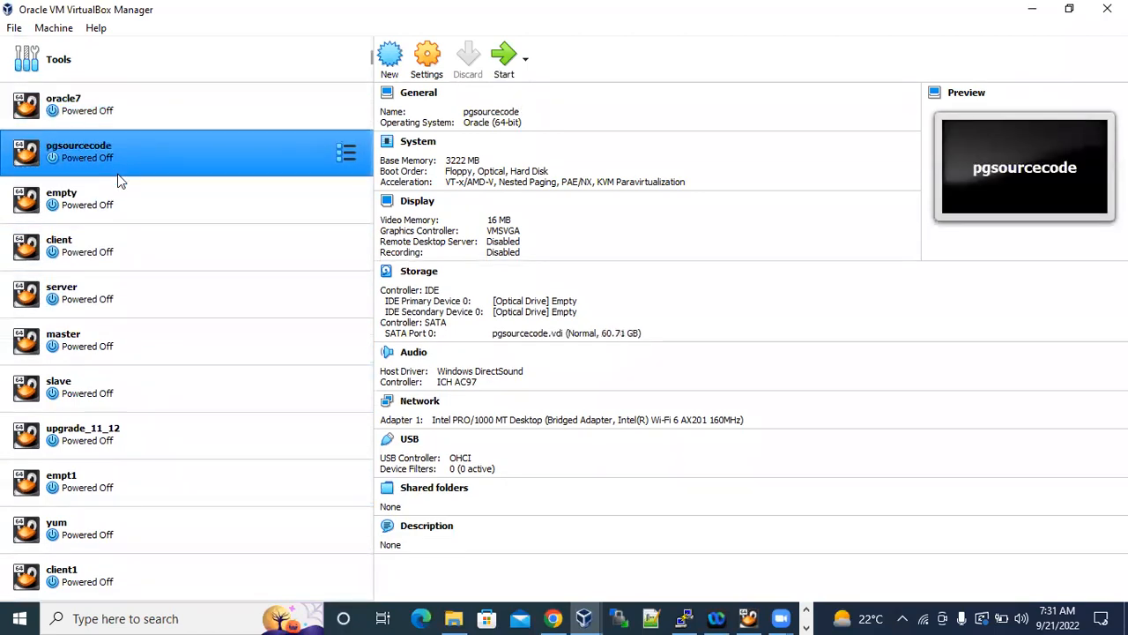
{"action": "left_click", "coordinate": [114, 195]}
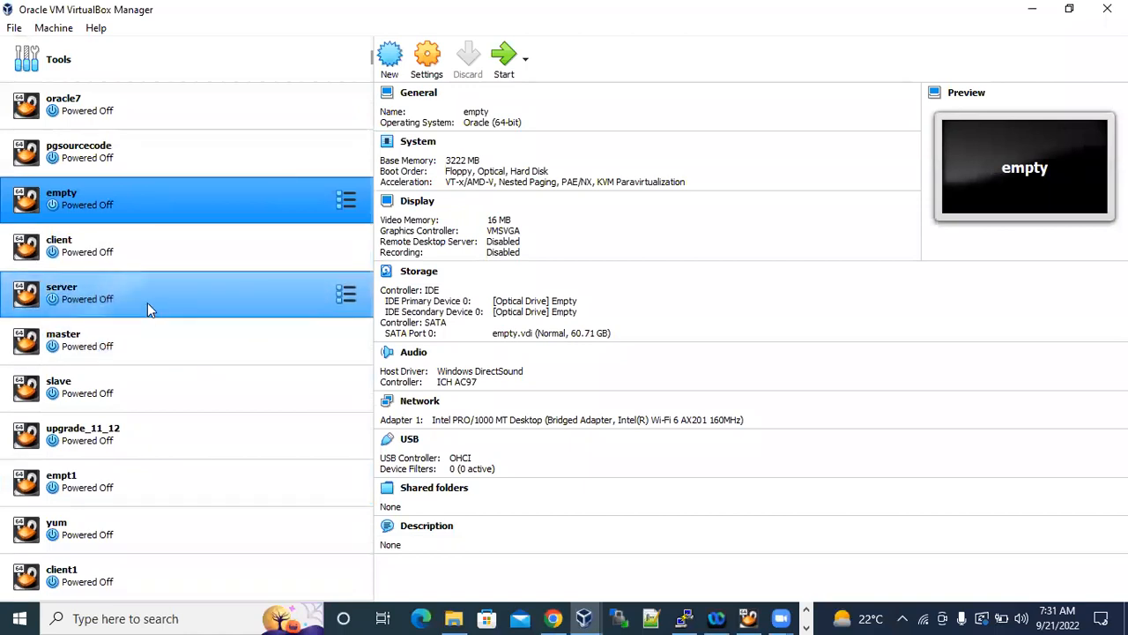
{"action": "left_click", "coordinate": [124, 106]}
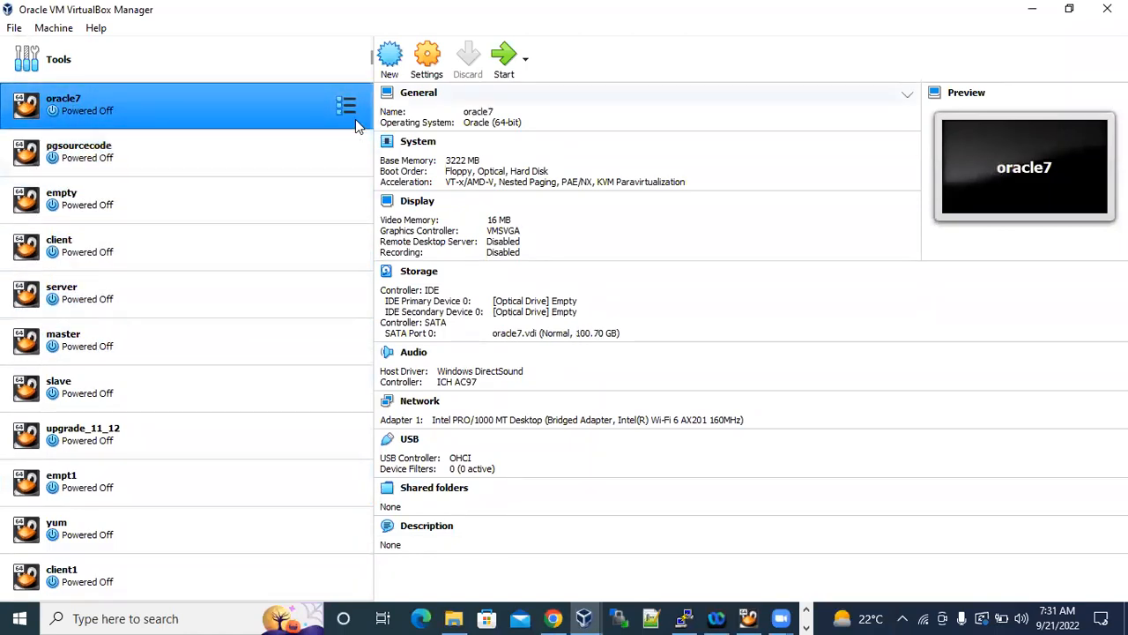
{"action": "left_click", "coordinate": [427, 57]}
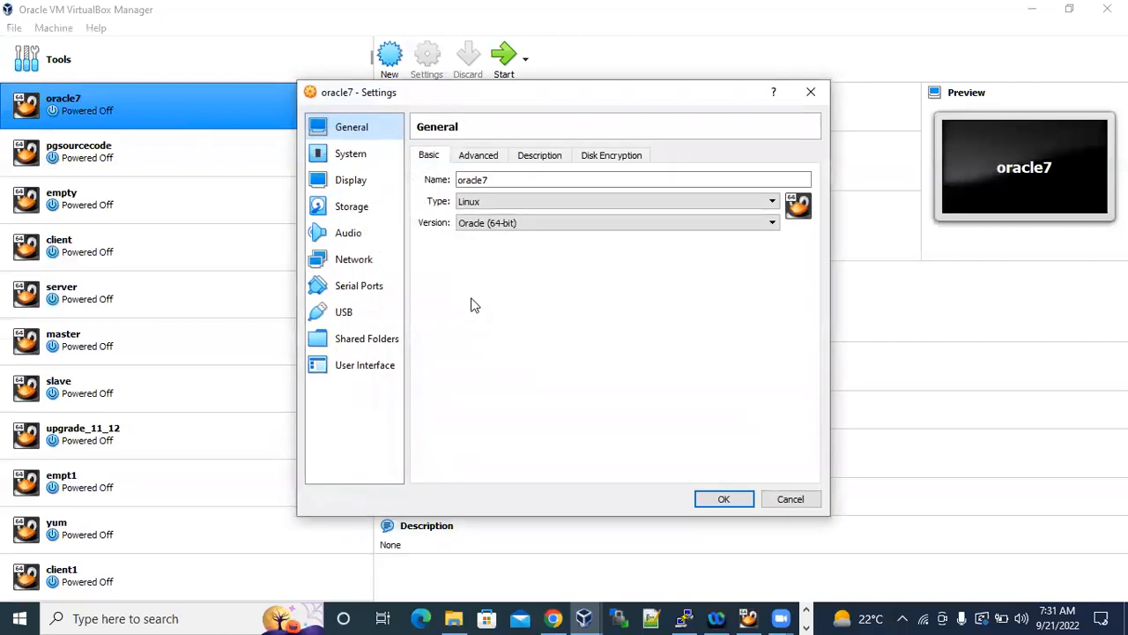
Review the oracle7 settings pages from General to User Interface, highlight the base memory value, and close the settings without saving.
{"action": "left_click", "coordinate": [346, 154]}
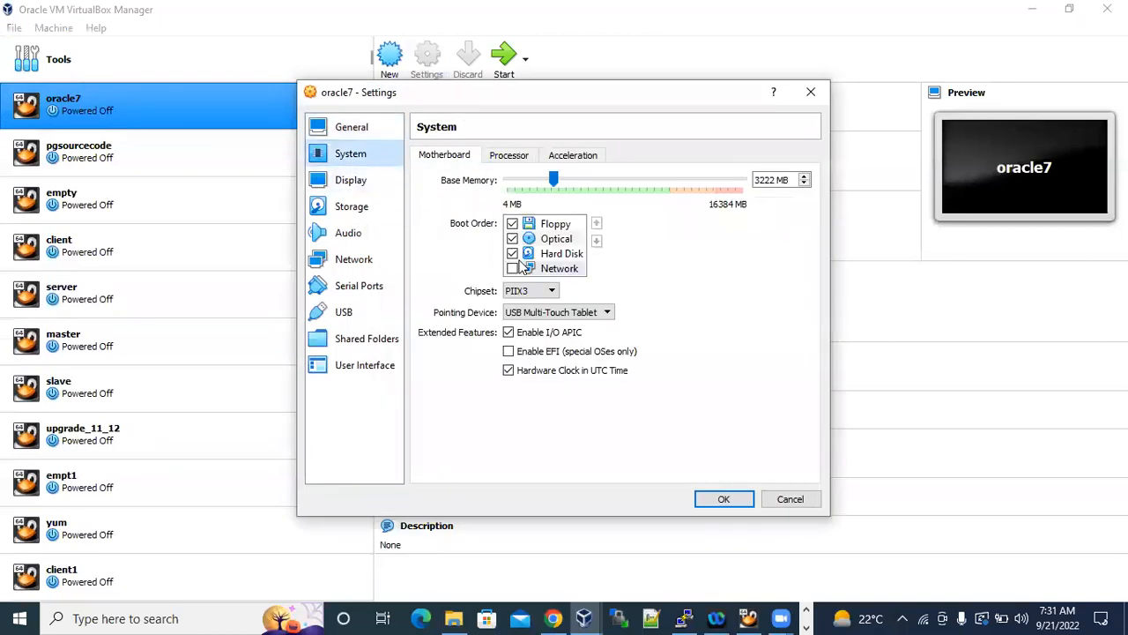
{"action": "left_click_drag", "start_coordinate": [791, 180], "coordinate": [753, 180]}
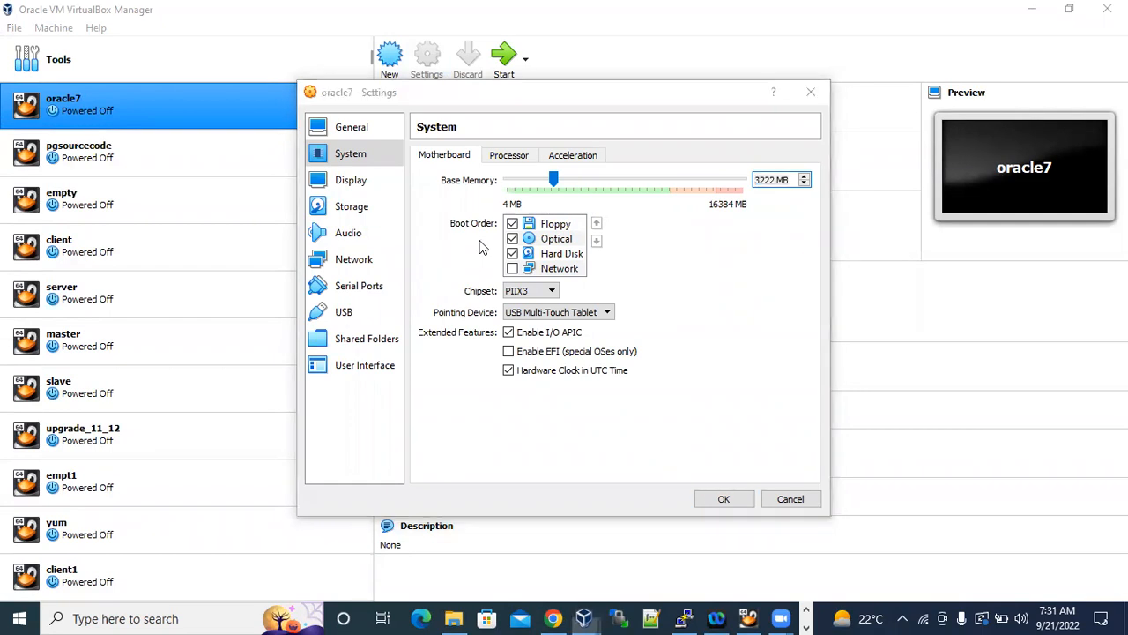
{"action": "left_click", "coordinate": [352, 181]}
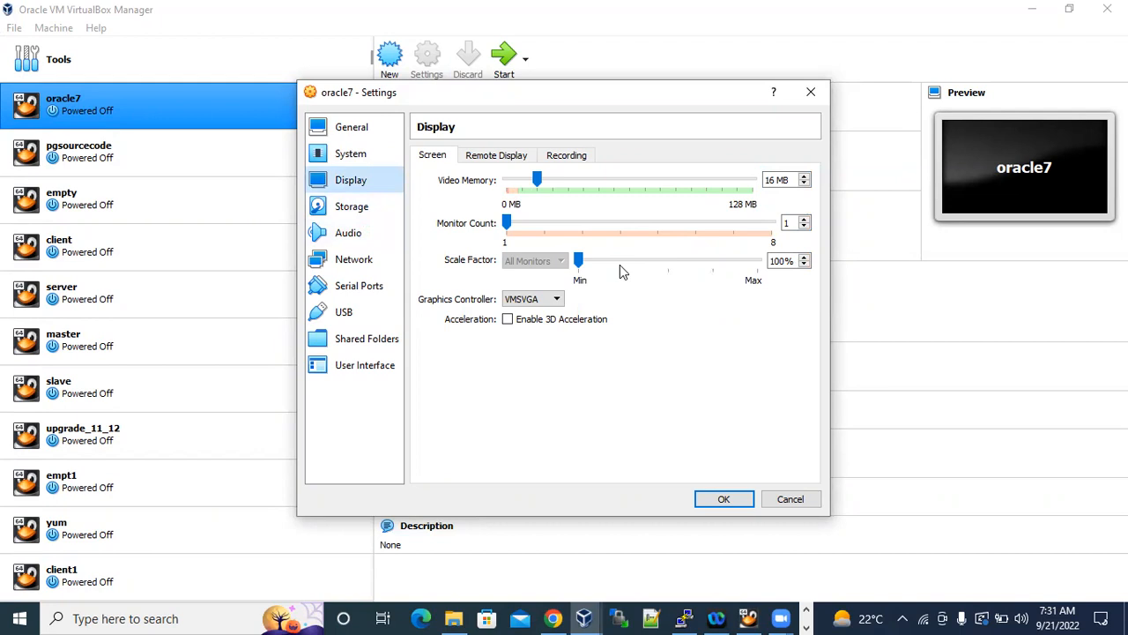
{"action": "left_click", "coordinate": [353, 207]}
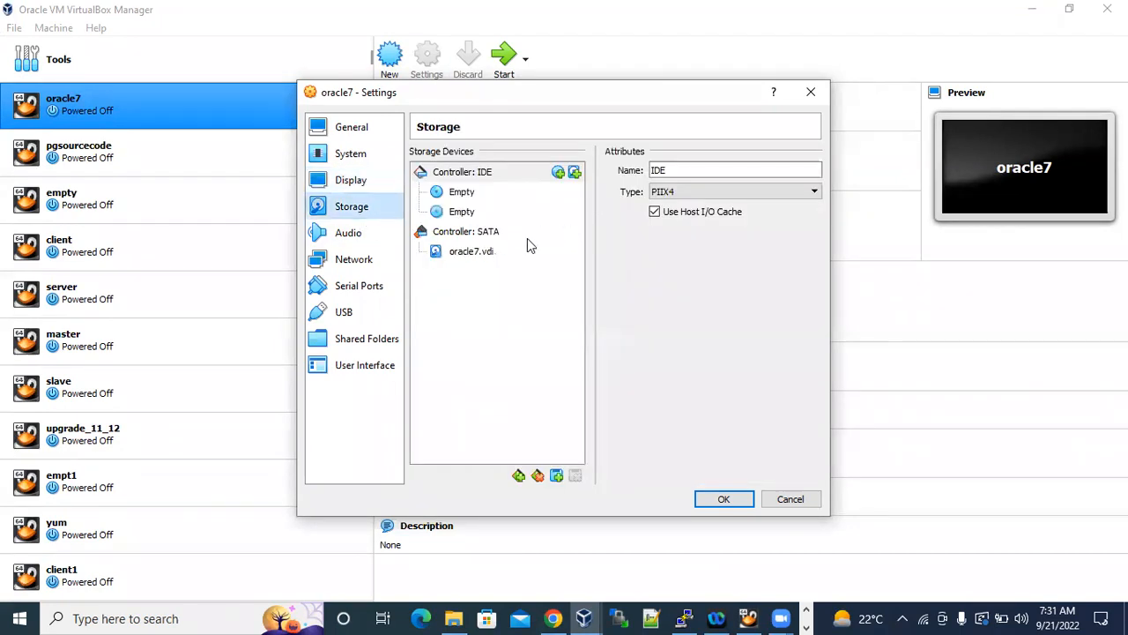
{"action": "left_click", "coordinate": [367, 233]}
{"action": "left_click", "coordinate": [357, 262]}
{"action": "left_click", "coordinate": [358, 287]}
{"action": "left_click", "coordinate": [346, 312]}
{"action": "left_click", "coordinate": [348, 342]}
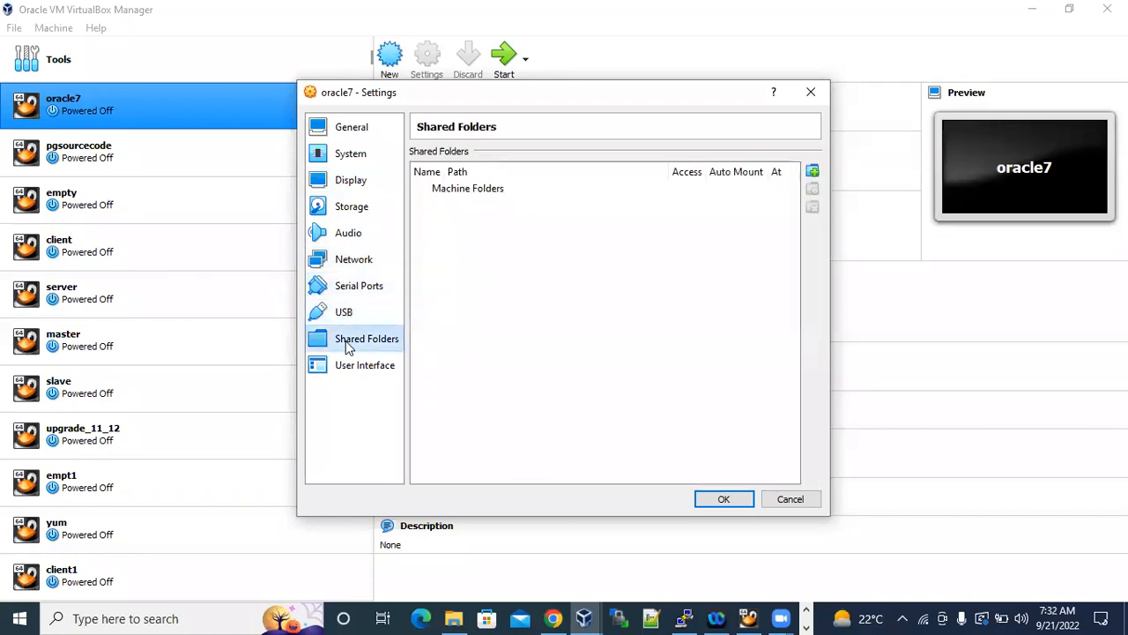
{"action": "left_click", "coordinate": [350, 361]}
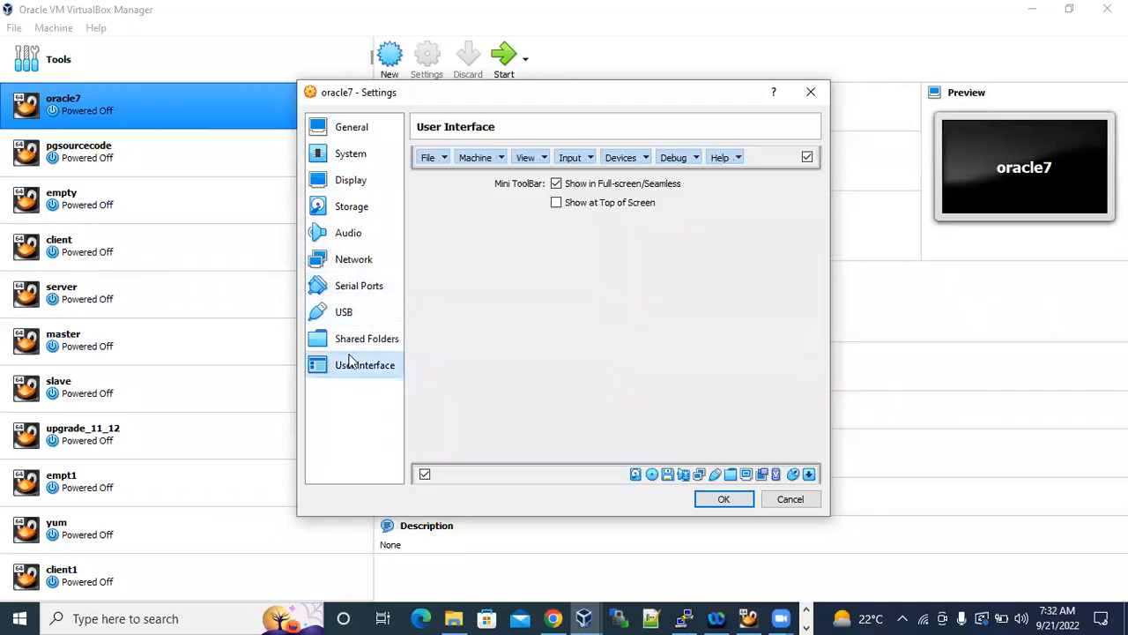
{"action": "left_click", "coordinate": [357, 157]}
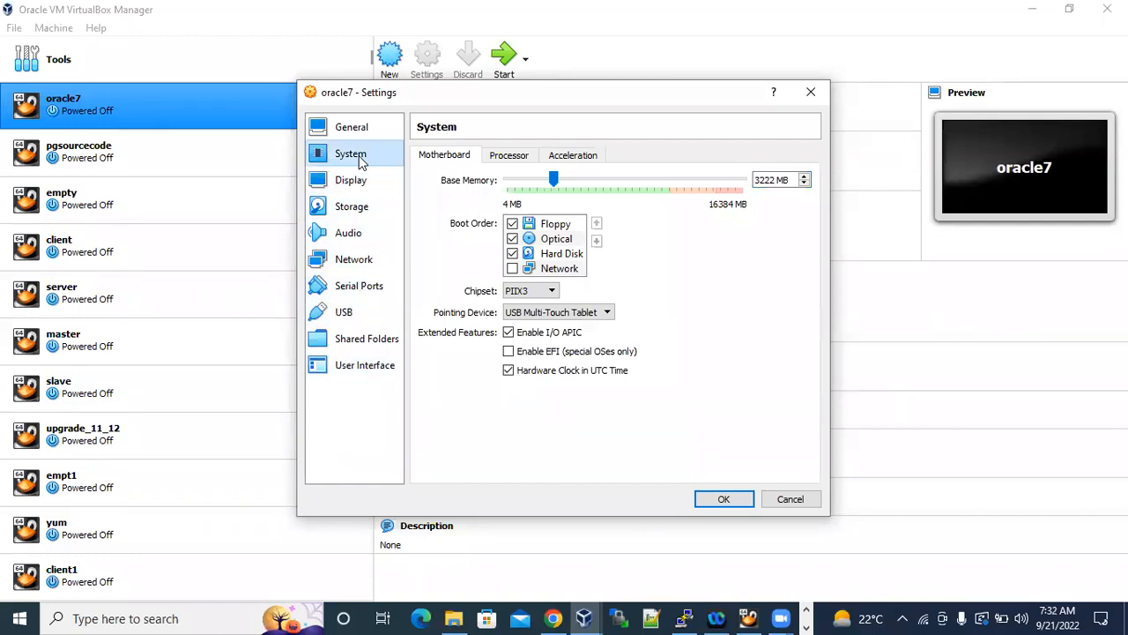
{"action": "left_click", "coordinate": [365, 132]}
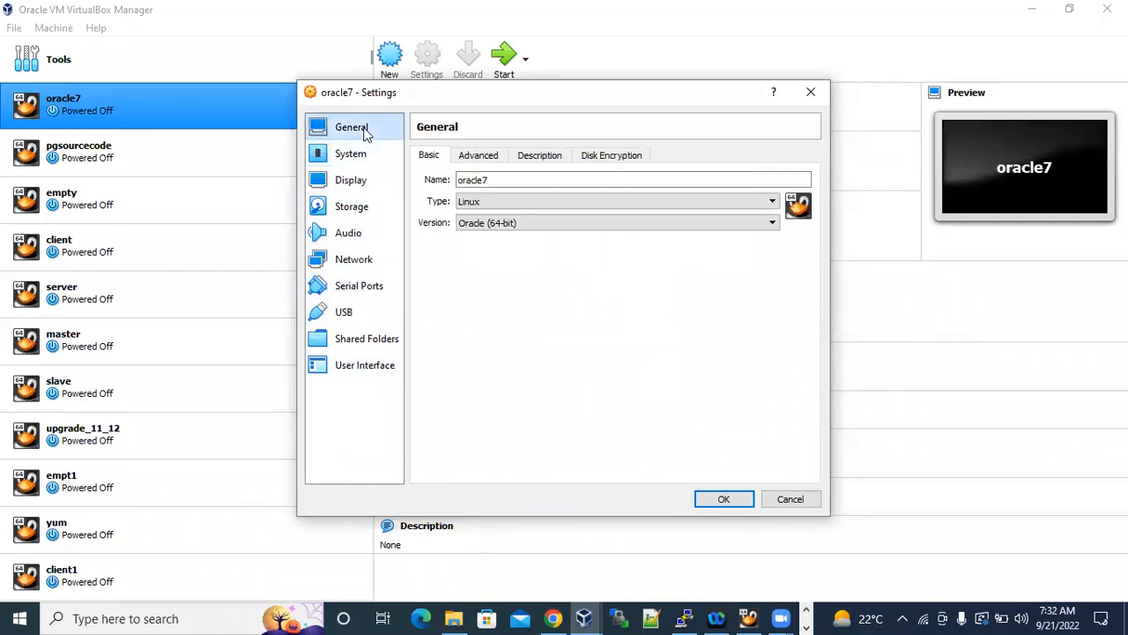
{"action": "left_click", "coordinate": [803, 499]}
Look through the details of the pgsourcecode, oracle7, empty and client machines and examine the rest of the machine list.
{"action": "left_click", "coordinate": [131, 143]}
{"action": "left_click", "coordinate": [137, 112]}
{"action": "left_click", "coordinate": [132, 199]}
{"action": "left_click", "coordinate": [132, 245]}
{"action": "left_click", "coordinate": [139, 150]}
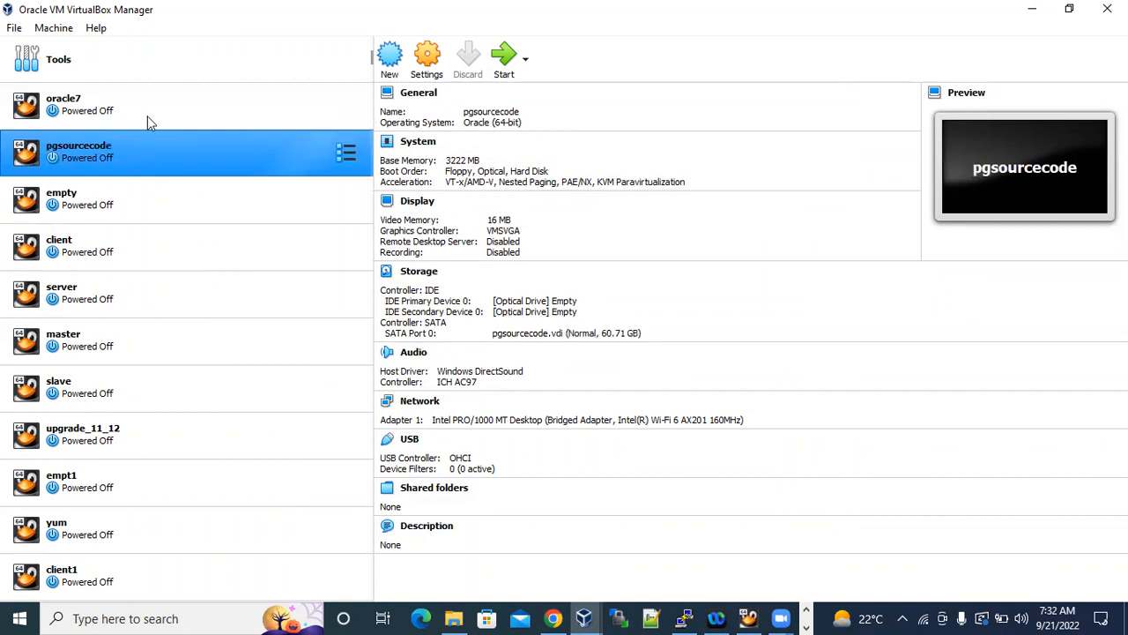
{"action": "left_click", "coordinate": [149, 101]}
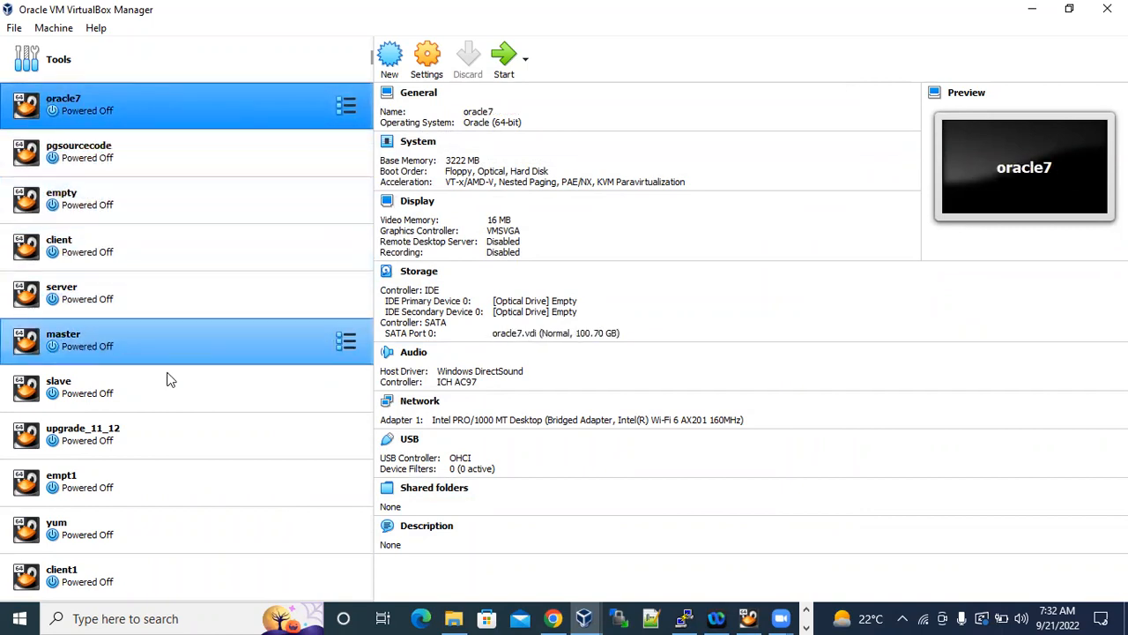
{"action": "scroll", "coordinate": [190, 383], "scroll_direction": "down", "scroll_amount": 1}
{"action": "scroll", "coordinate": [190, 382], "scroll_direction": "up", "scroll_amount": 1}
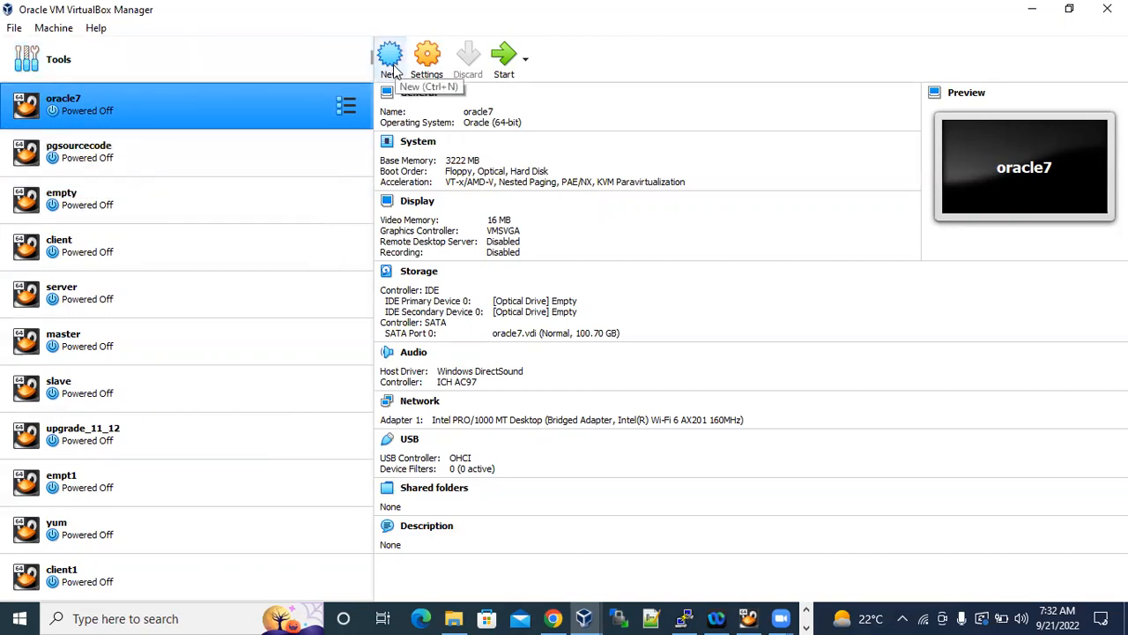
Switch to the Oracle Linux 6 Installation document in Word, examine Step-1 to Step-5, and return to VirtualBox Manager.
{"action": "left_click", "coordinate": [806, 627]}
{"action": "left_click", "coordinate": [423, 618]}
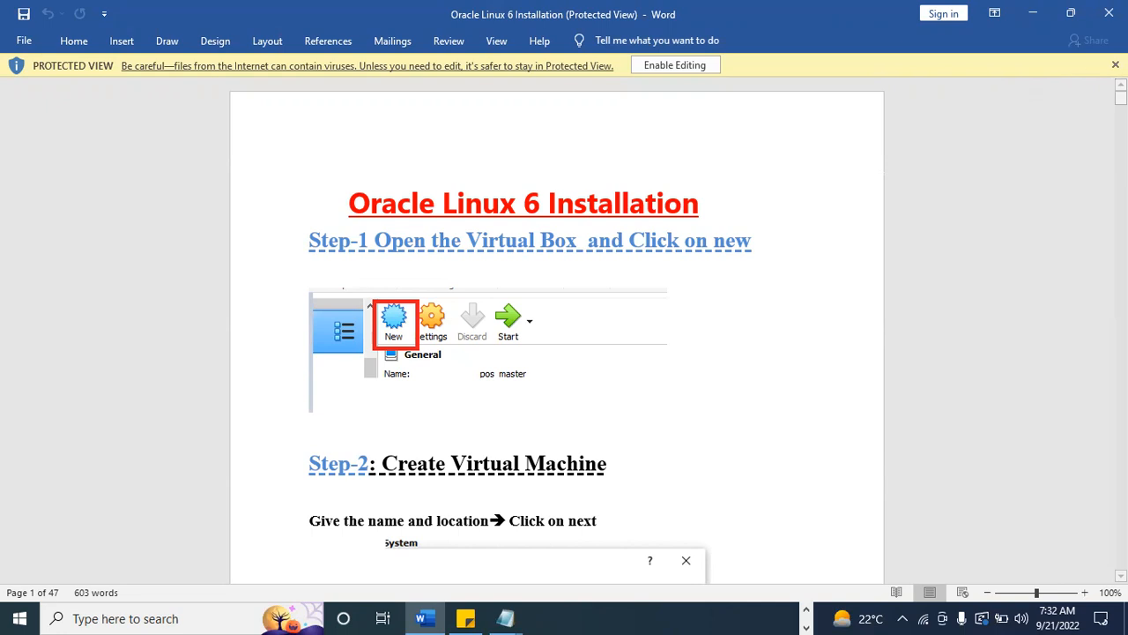
{"action": "left_click", "coordinate": [1115, 64]}
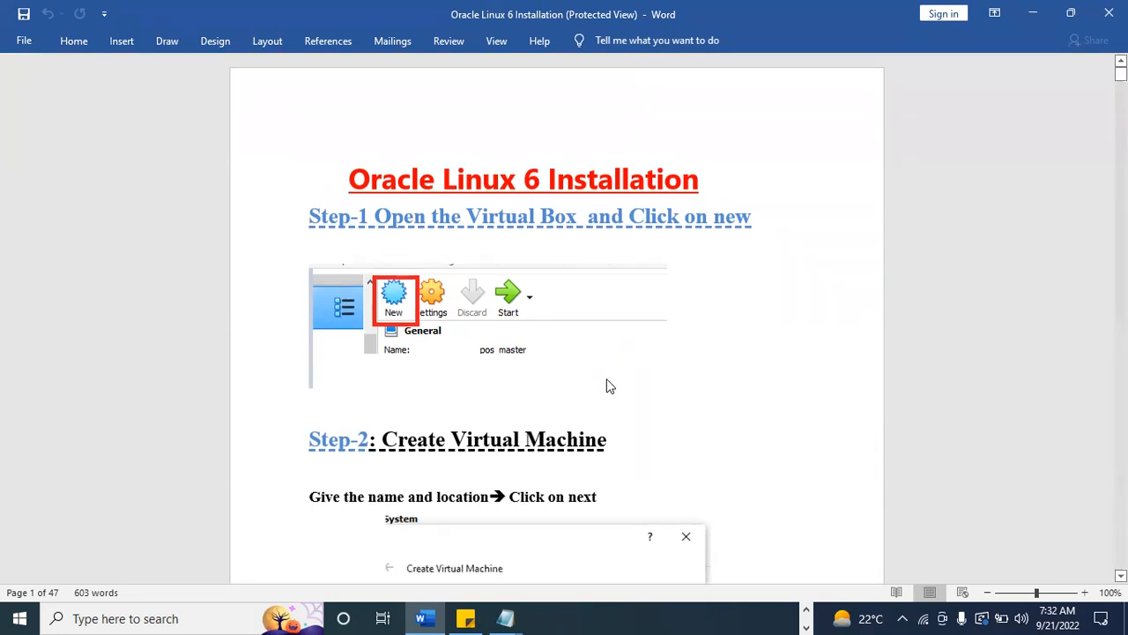
{"action": "scroll", "coordinate": [607, 380], "scroll_direction": "down", "scroll_amount": 3}
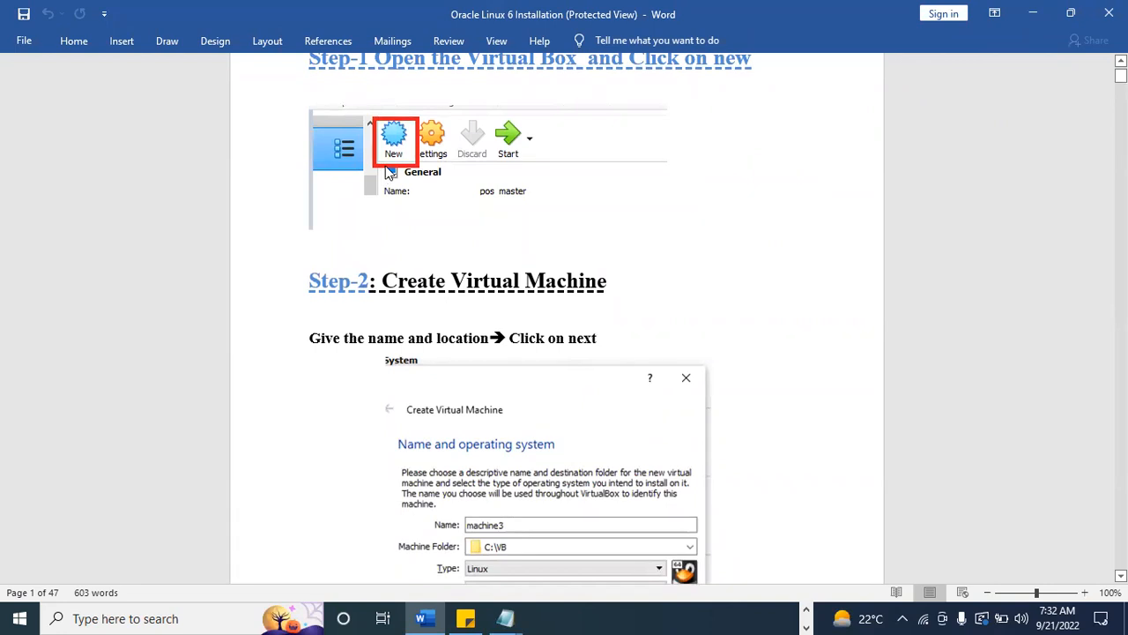
{"action": "scroll", "coordinate": [514, 449], "scroll_direction": "down", "scroll_amount": 2}
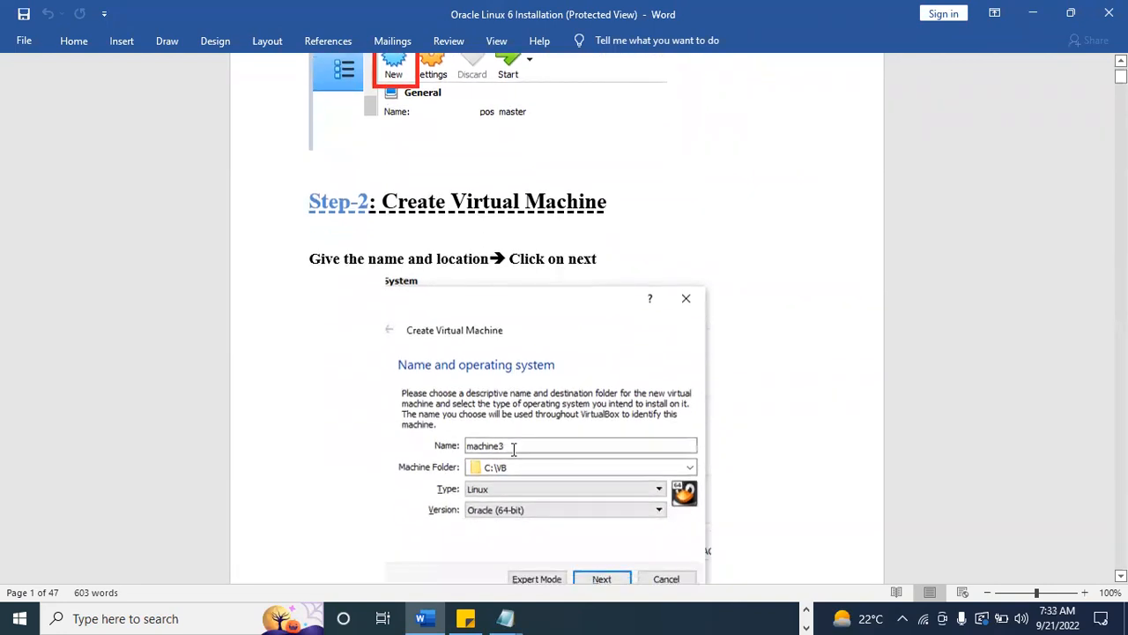
{"action": "scroll", "coordinate": [514, 450], "scroll_direction": "down", "scroll_amount": 4}
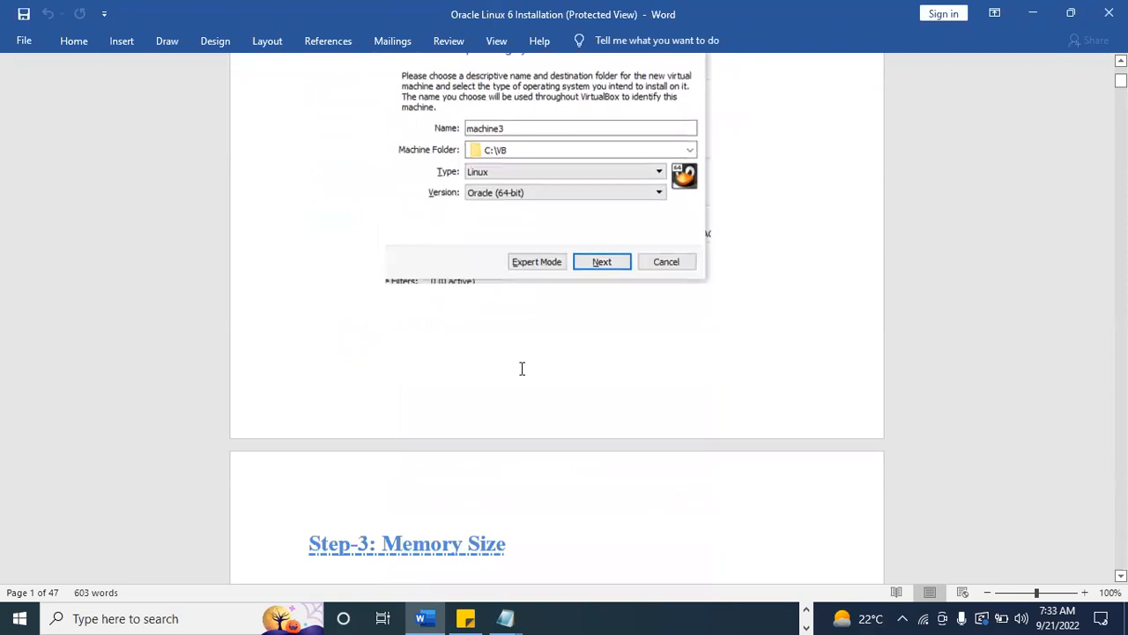
{"action": "scroll", "coordinate": [537, 293], "scroll_direction": "down", "scroll_amount": 4}
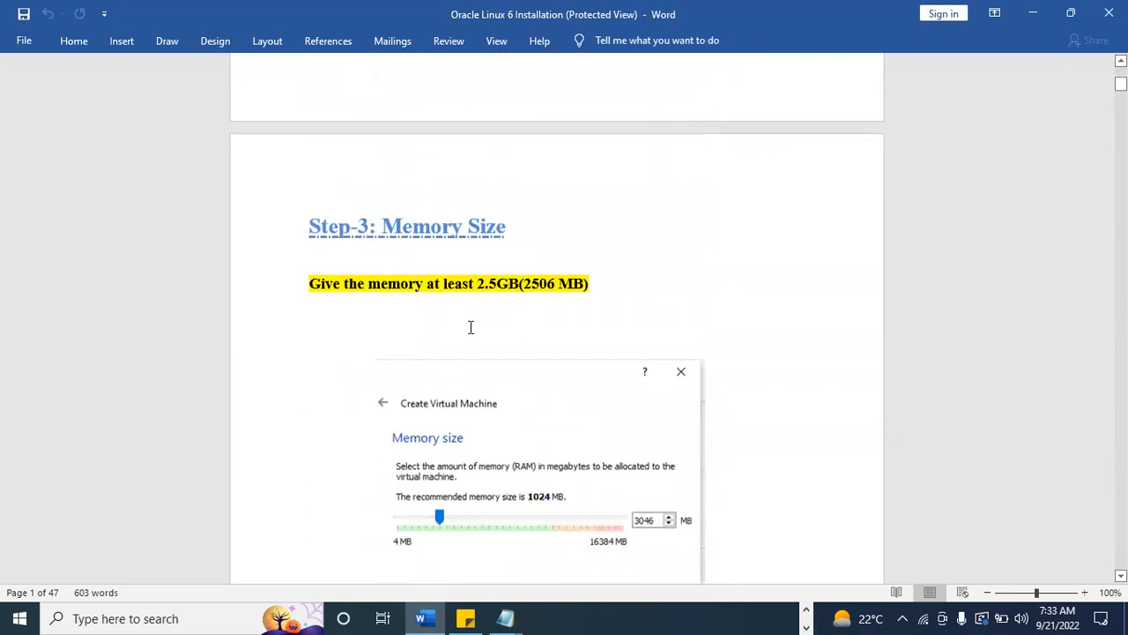
{"action": "scroll", "coordinate": [537, 392], "scroll_direction": "down", "scroll_amount": 7}
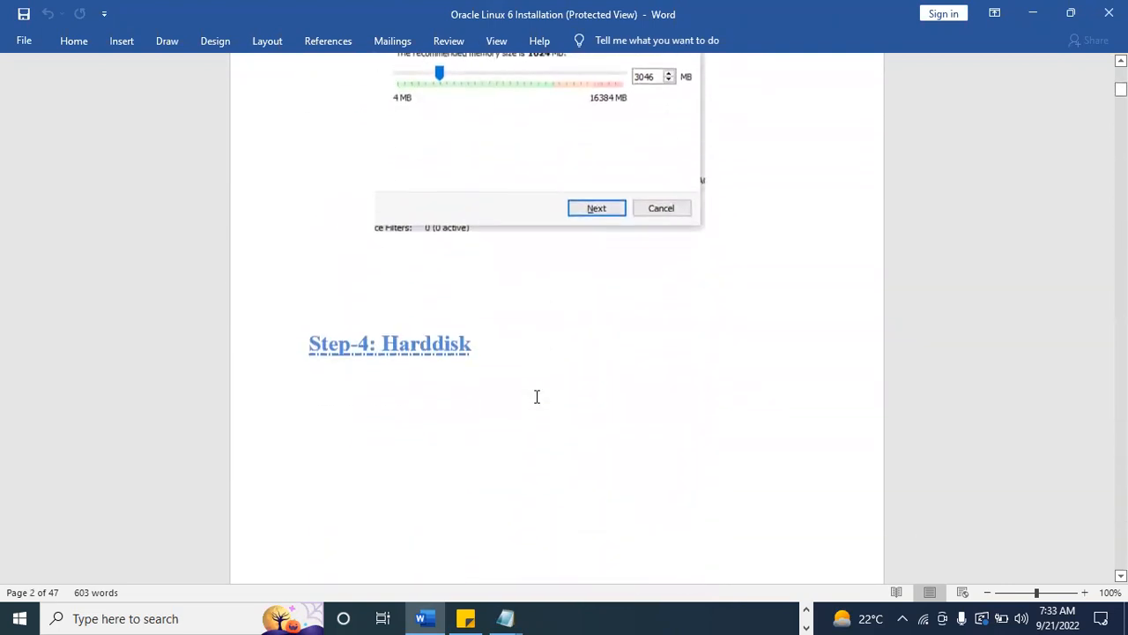
{"action": "scroll", "coordinate": [536, 397], "scroll_direction": "down", "scroll_amount": 7}
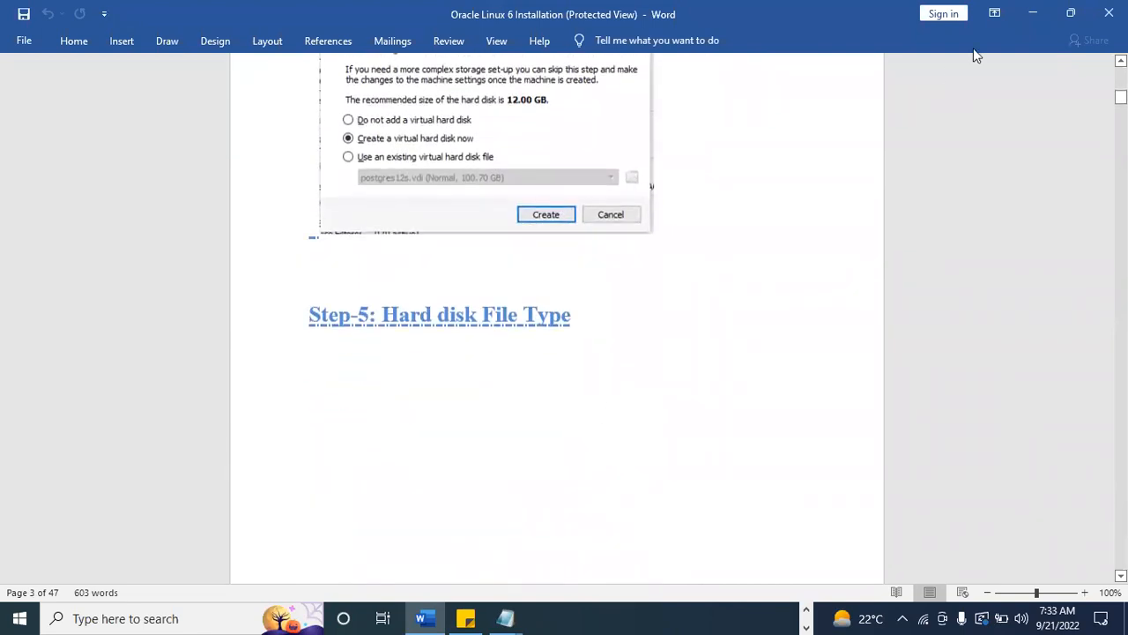
{"action": "scroll", "coordinate": [908, 163], "scroll_direction": "up", "scroll_amount": 3}
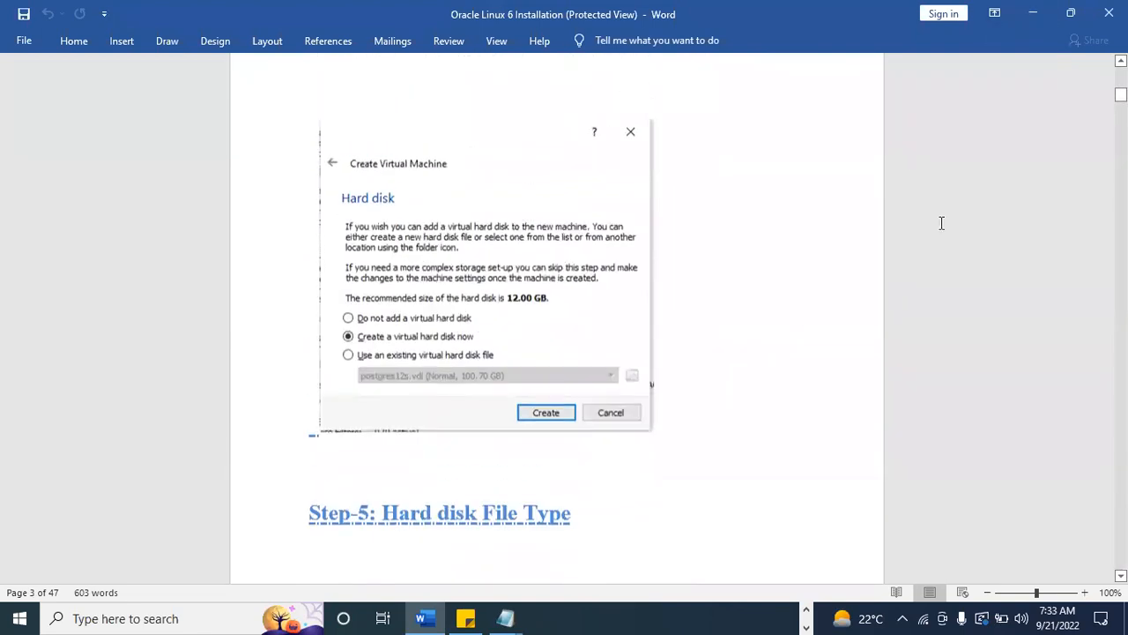
{"action": "left_click", "coordinate": [1032, 14]}
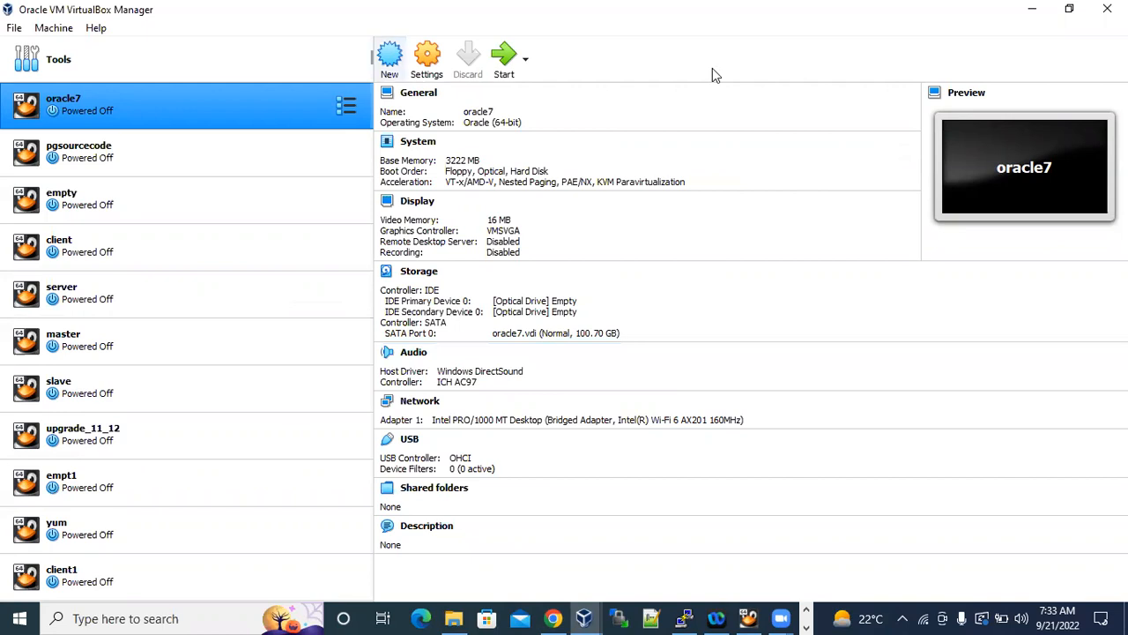
Start creating a new virtual machine, name it "postgres1" and highlight the name.
{"action": "left_click", "coordinate": [390, 58]}
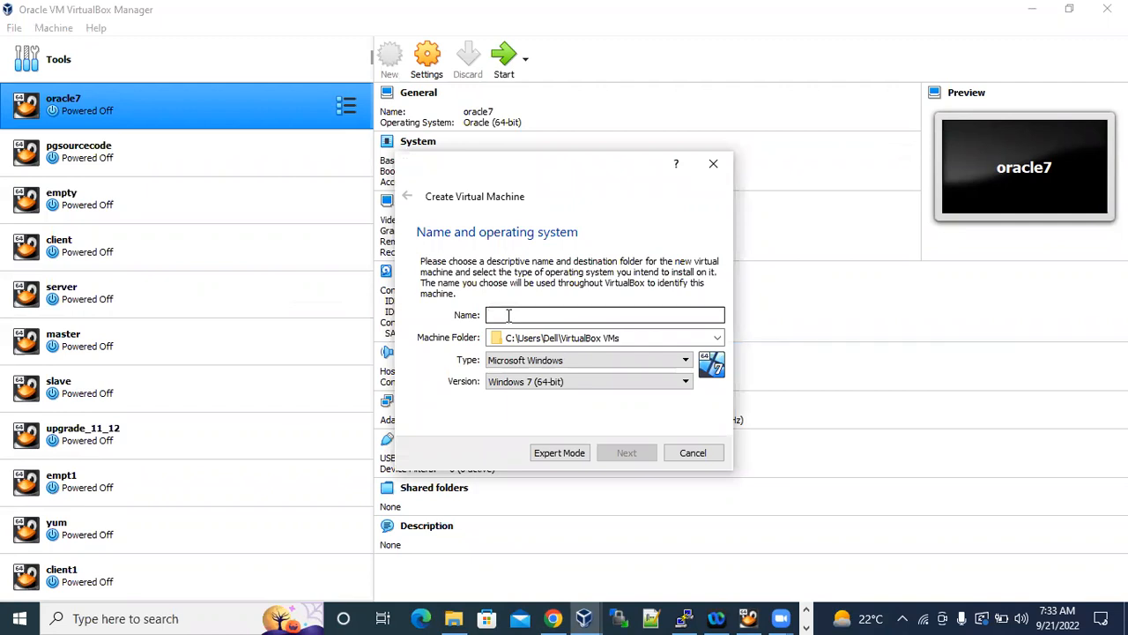
{"action": "type", "text": "postgres1"}
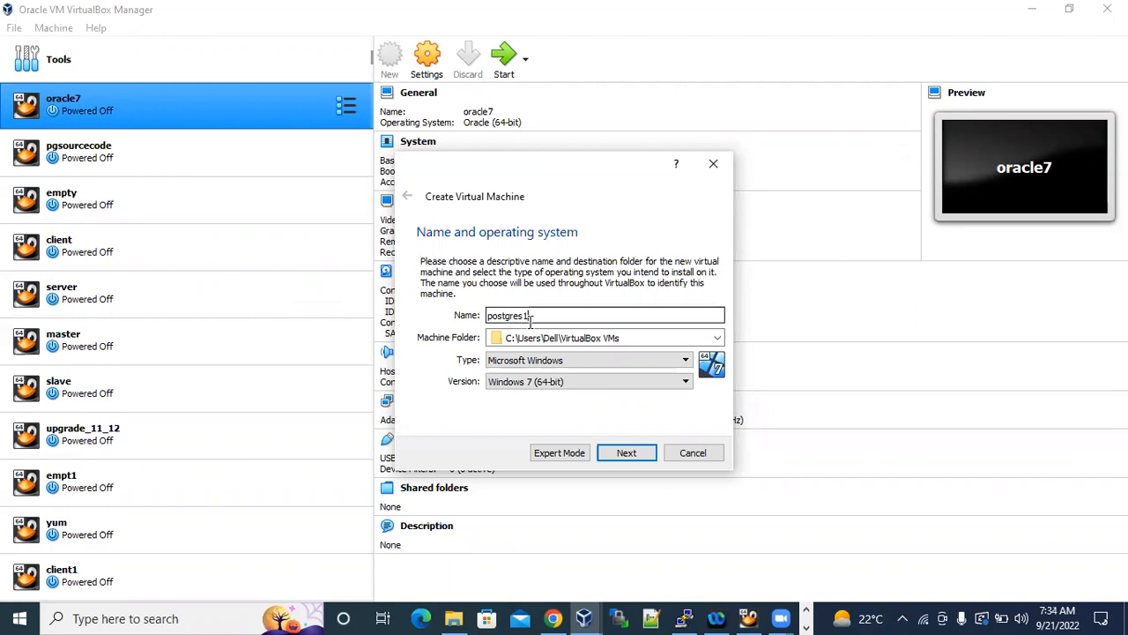
{"action": "left_click_drag", "start_coordinate": [532, 316], "coordinate": [482, 309]}
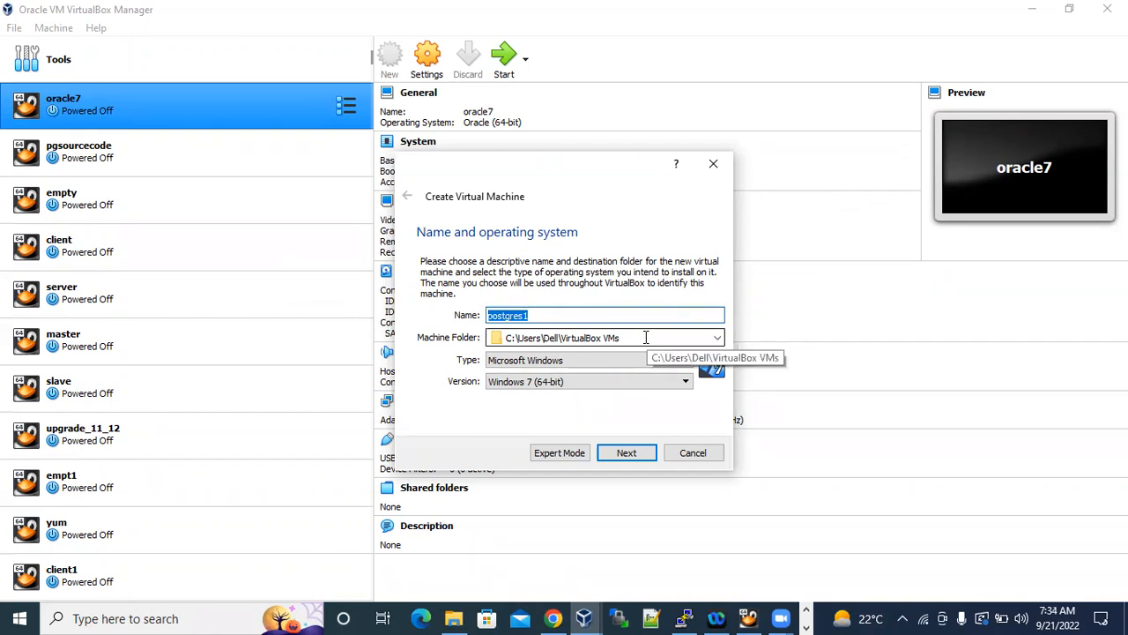
{"action": "left_click_drag", "start_coordinate": [594, 316], "coordinate": [470, 320]}
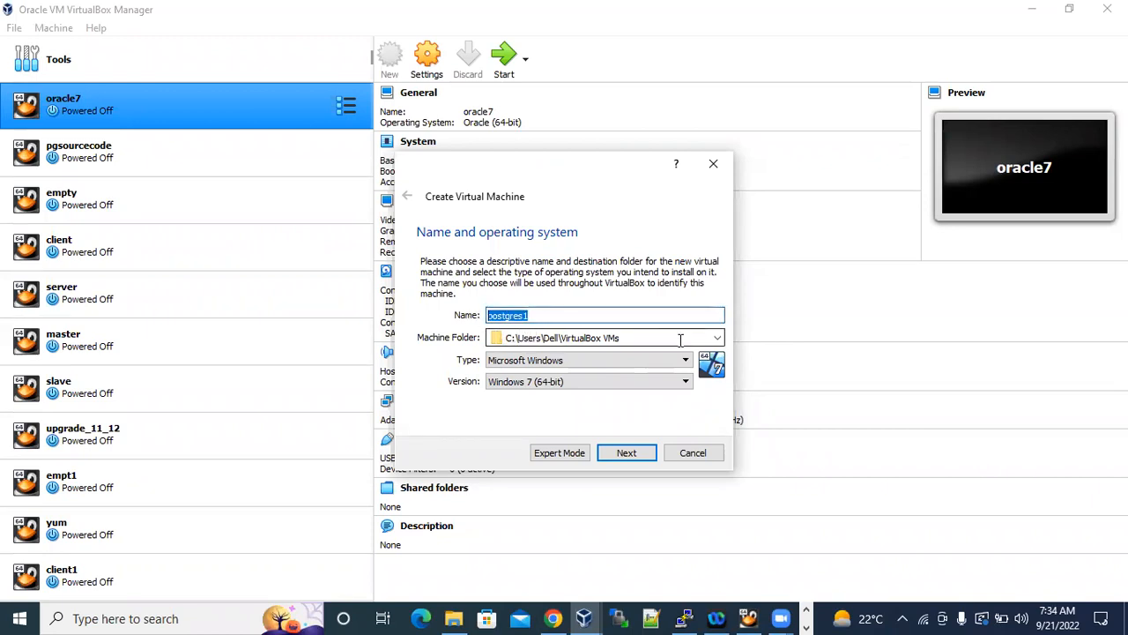
Browse for a different machine folder for postgres1 and open New Volume (D:) in the folder selection.
{"action": "left_click", "coordinate": [717, 338]}
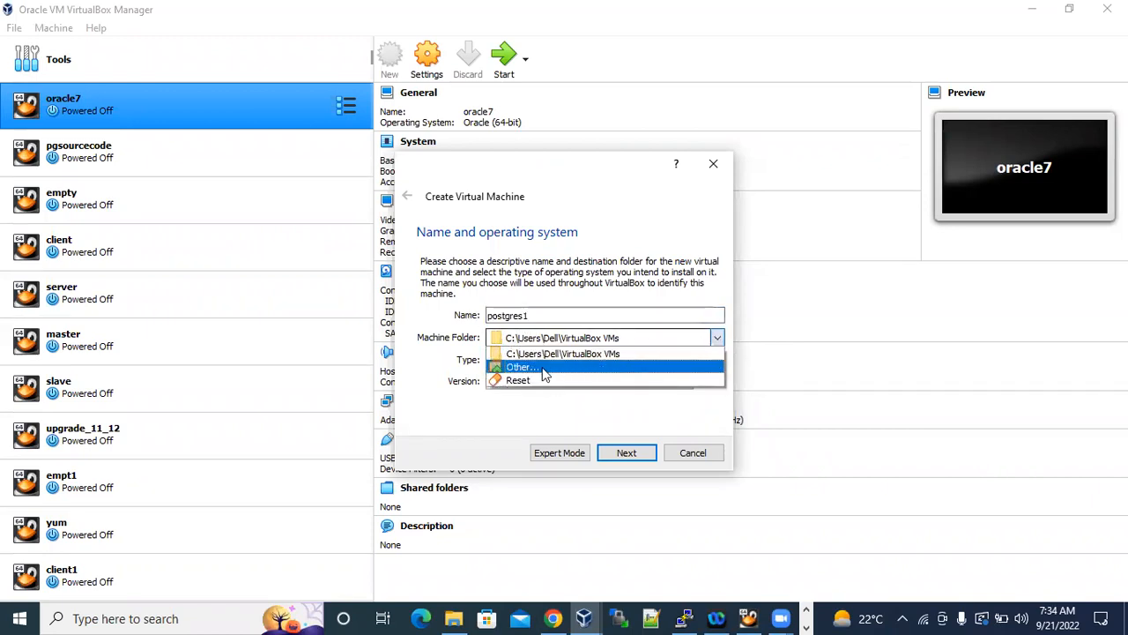
{"action": "left_click", "coordinate": [538, 370]}
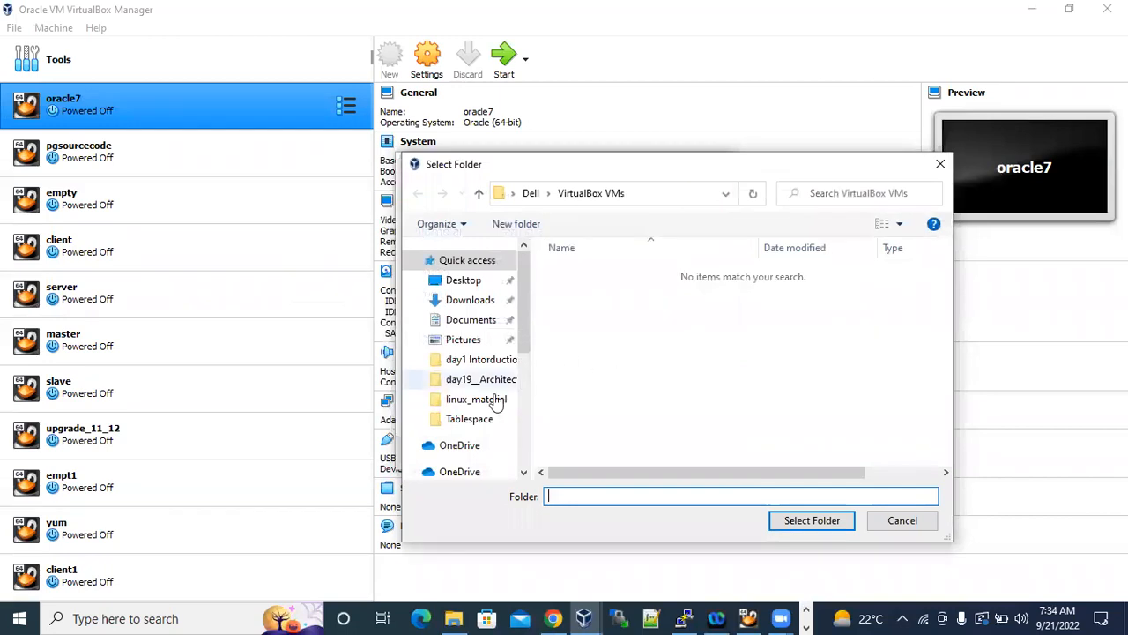
{"action": "scroll", "coordinate": [492, 398], "scroll_direction": "down", "scroll_amount": 2}
{"action": "scroll", "coordinate": [490, 406], "scroll_direction": "down", "scroll_amount": 3}
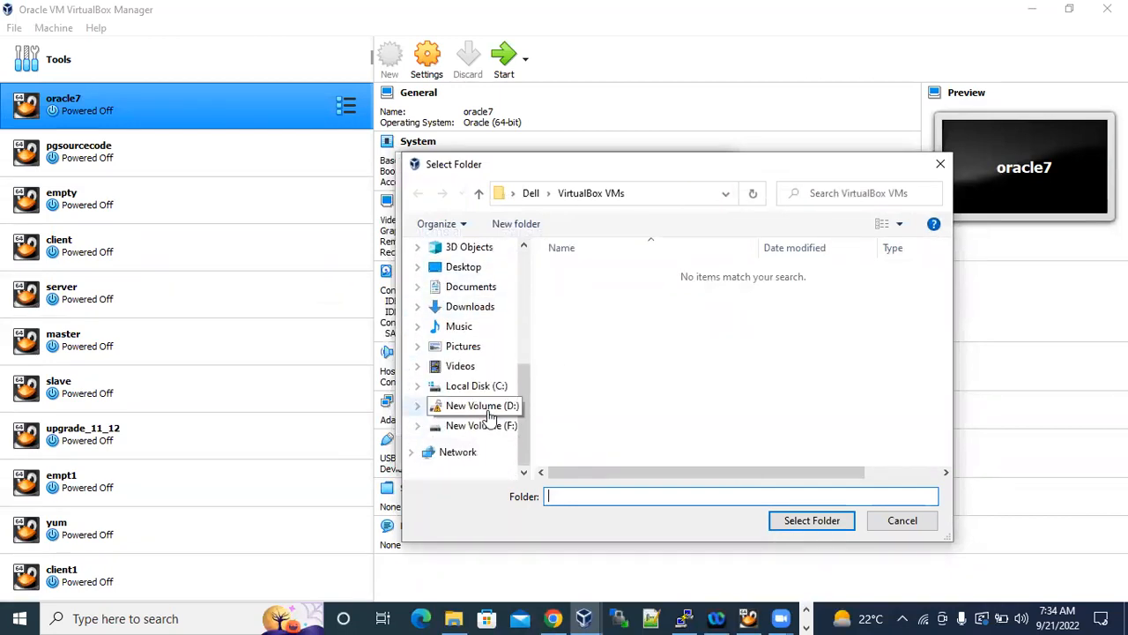
{"action": "left_click", "coordinate": [483, 407]}
{"action": "left_click", "coordinate": [578, 274]}
Create a new folder with the default name on New Volume (D:), and set the existing VB folder as the machine folder.
{"action": "right_click", "coordinate": [592, 319]}
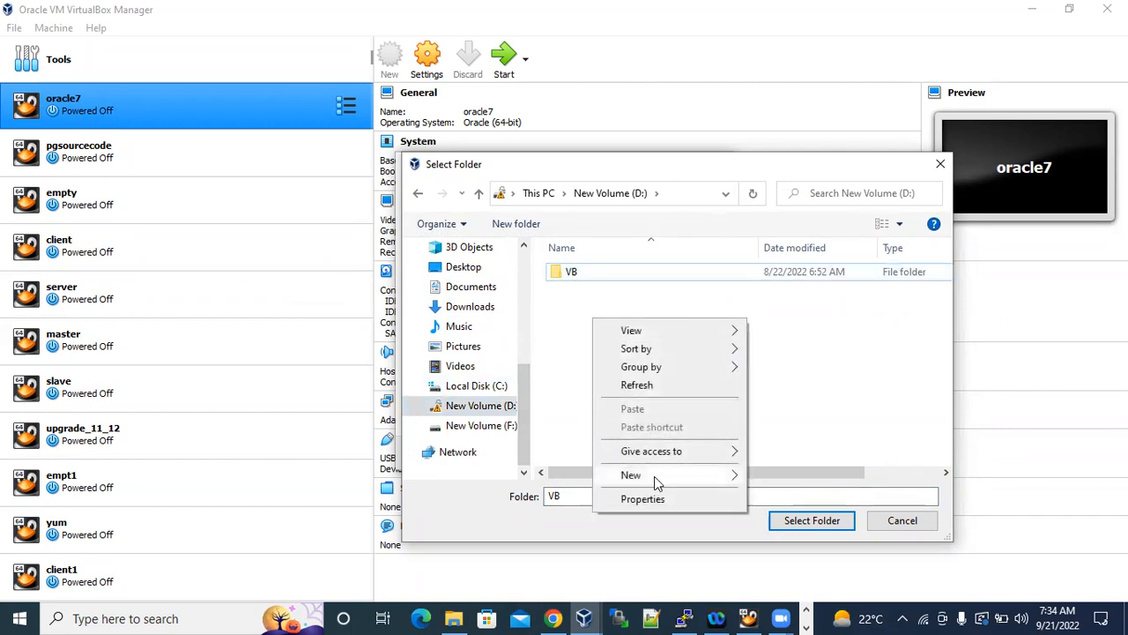
{"action": "mouse_move", "coordinate": [667, 474]}
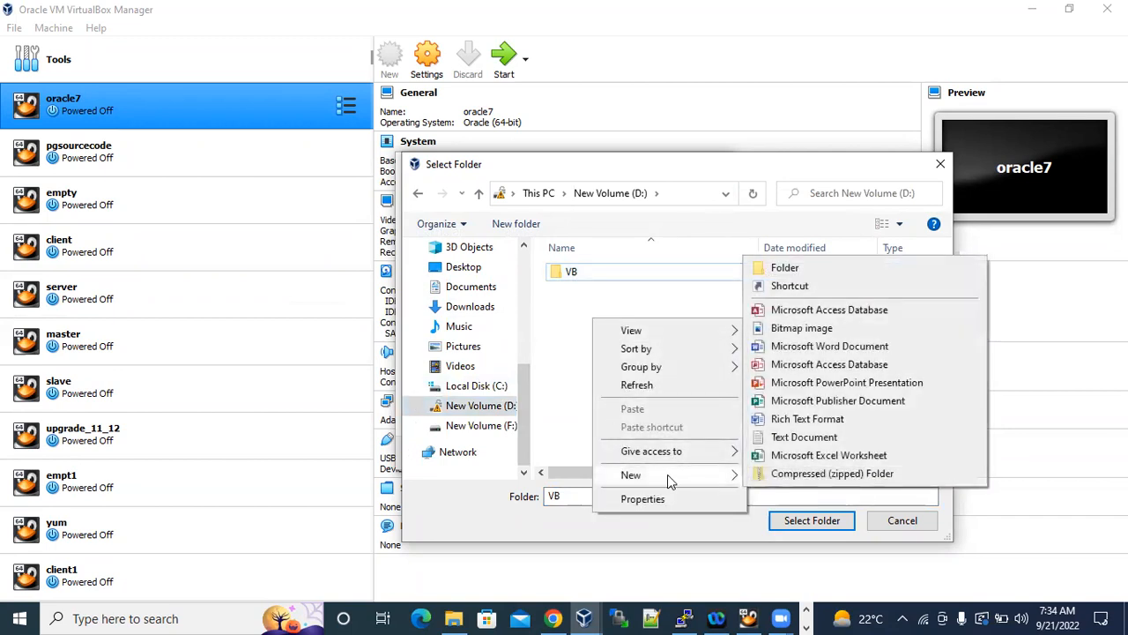
{"action": "left_click", "coordinate": [483, 413]}
{"action": "right_click", "coordinate": [638, 342]}
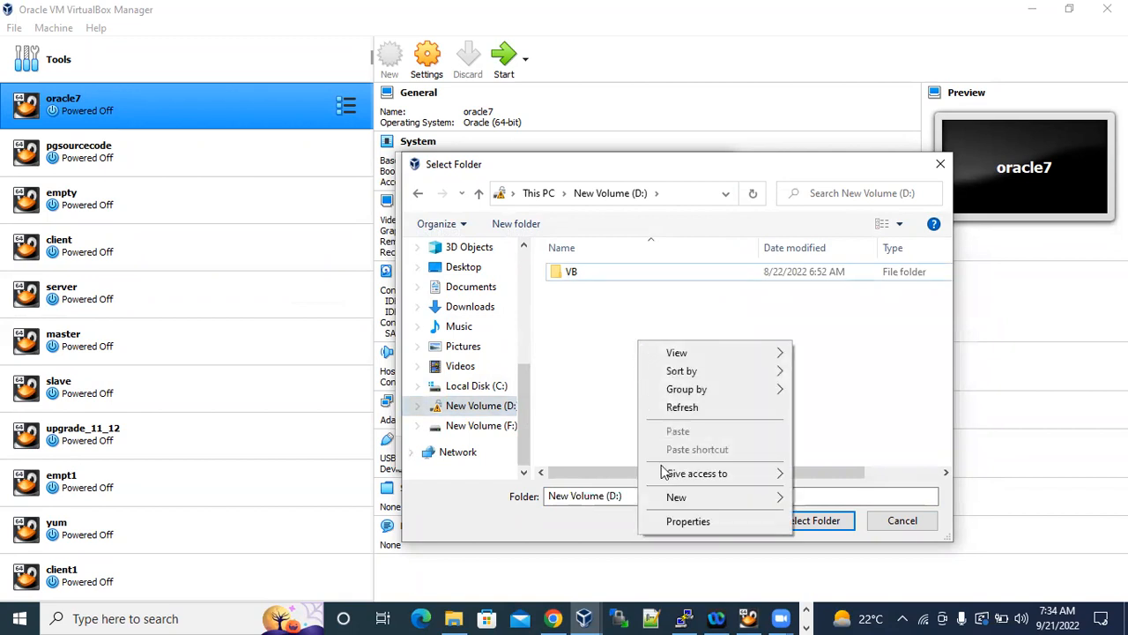
{"action": "mouse_move", "coordinate": [728, 498]}
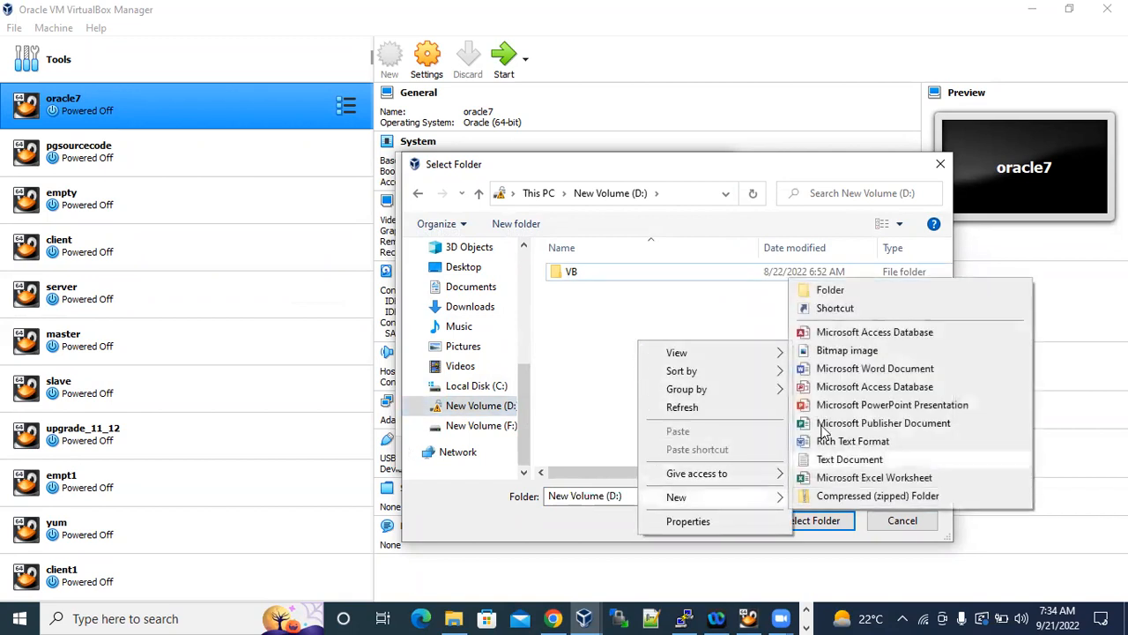
{"action": "left_click", "coordinate": [829, 292]}
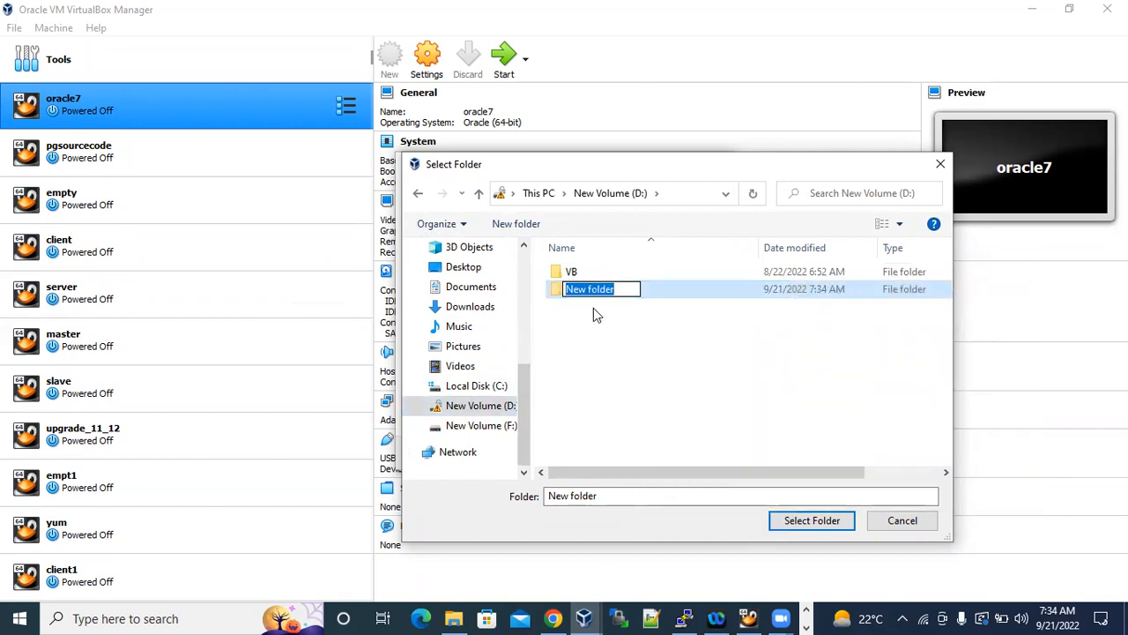
{"action": "left_click", "coordinate": [581, 279]}
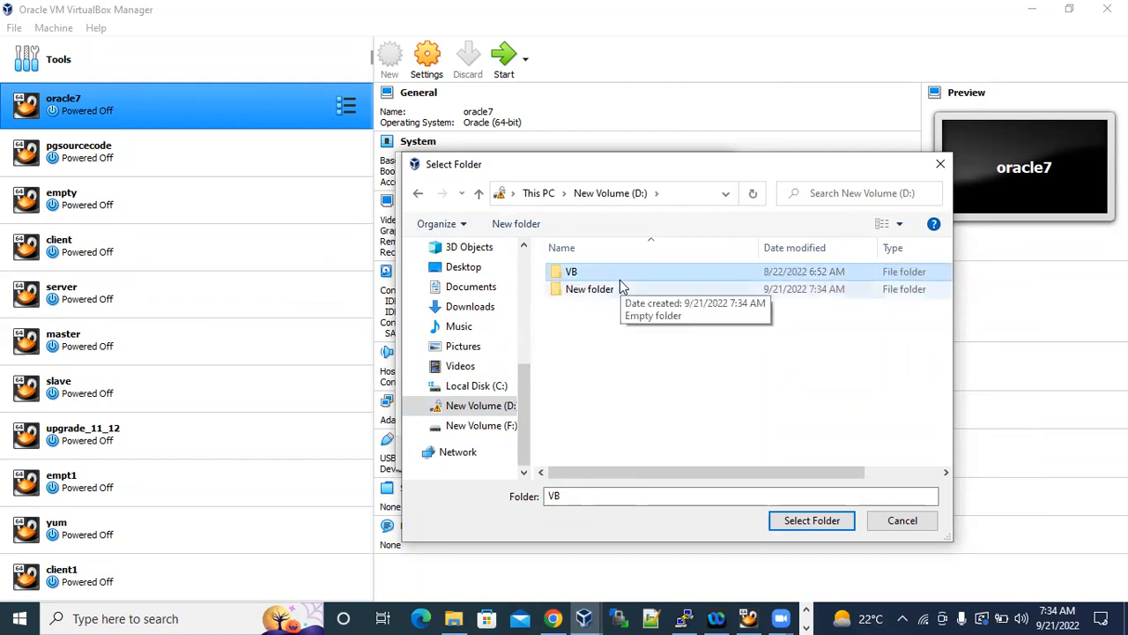
{"action": "left_click", "coordinate": [806, 520]}
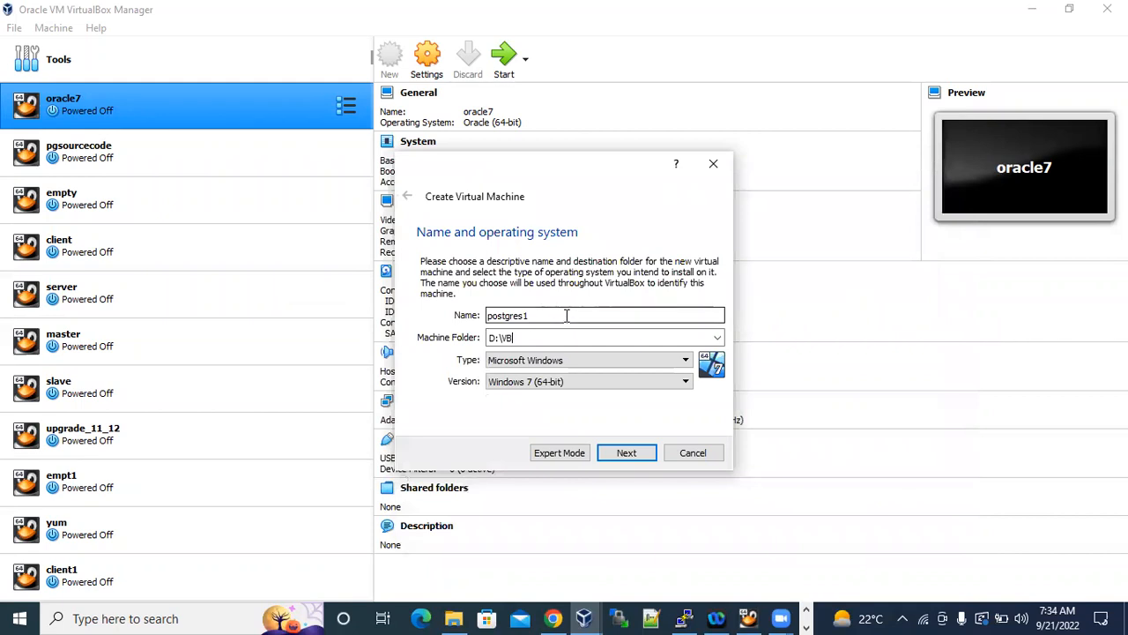
Highlight the machine name postgres1 and the machine folder path D:\VB in the new virtual machine settings.
{"action": "left_click_drag", "start_coordinate": [533, 314], "coordinate": [481, 320]}
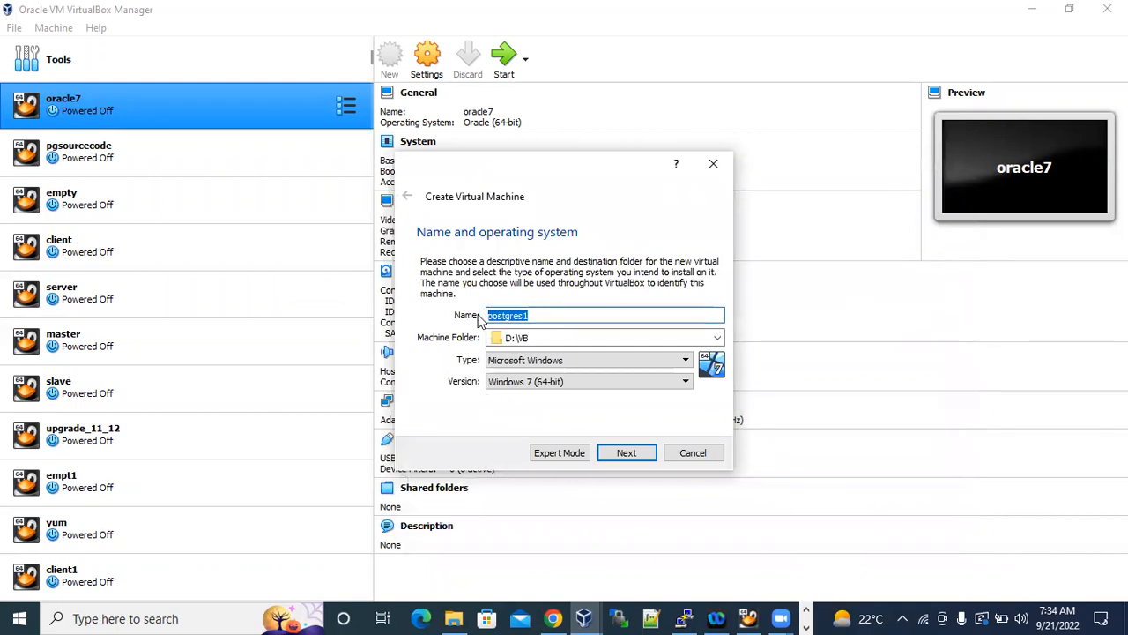
{"action": "left_click", "coordinate": [543, 337]}
{"action": "left_click_drag", "start_coordinate": [543, 337], "coordinate": [483, 338]}
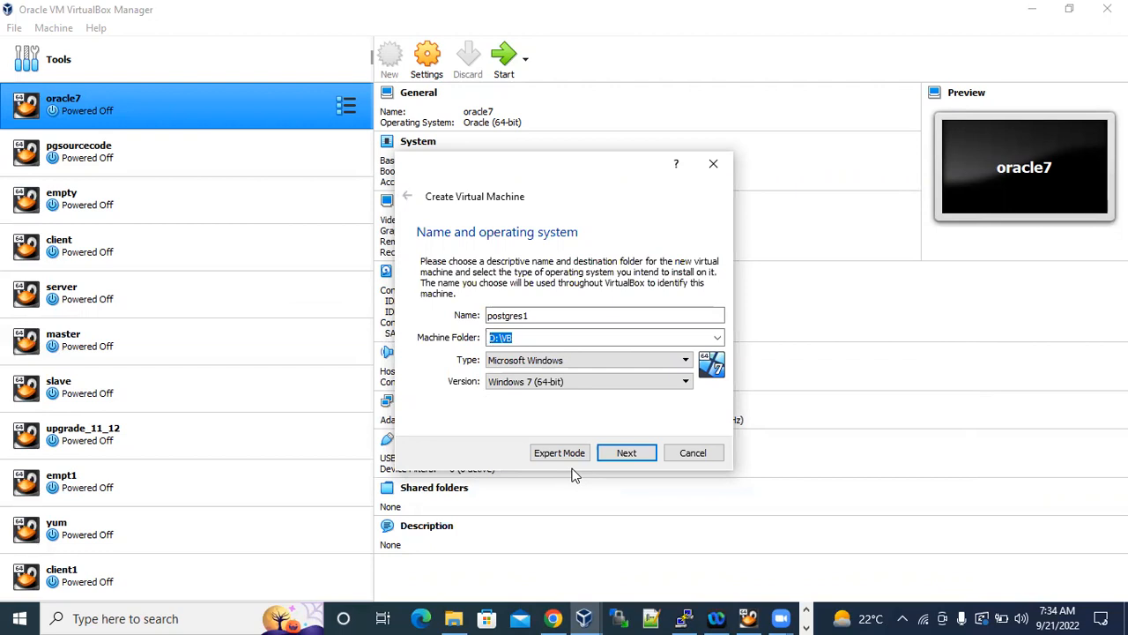
Switch to File Explorer, open the VB folder on New Volume (D:), and examine the machine files in its client1 folder.
{"action": "left_click", "coordinate": [454, 618]}
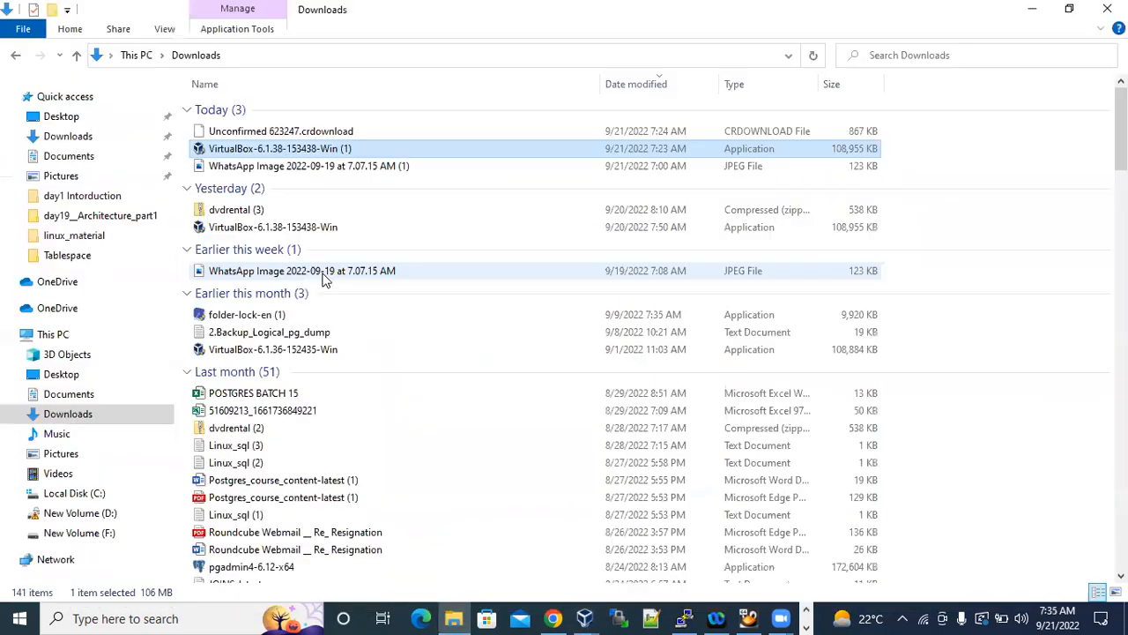
{"action": "left_click", "coordinate": [104, 514]}
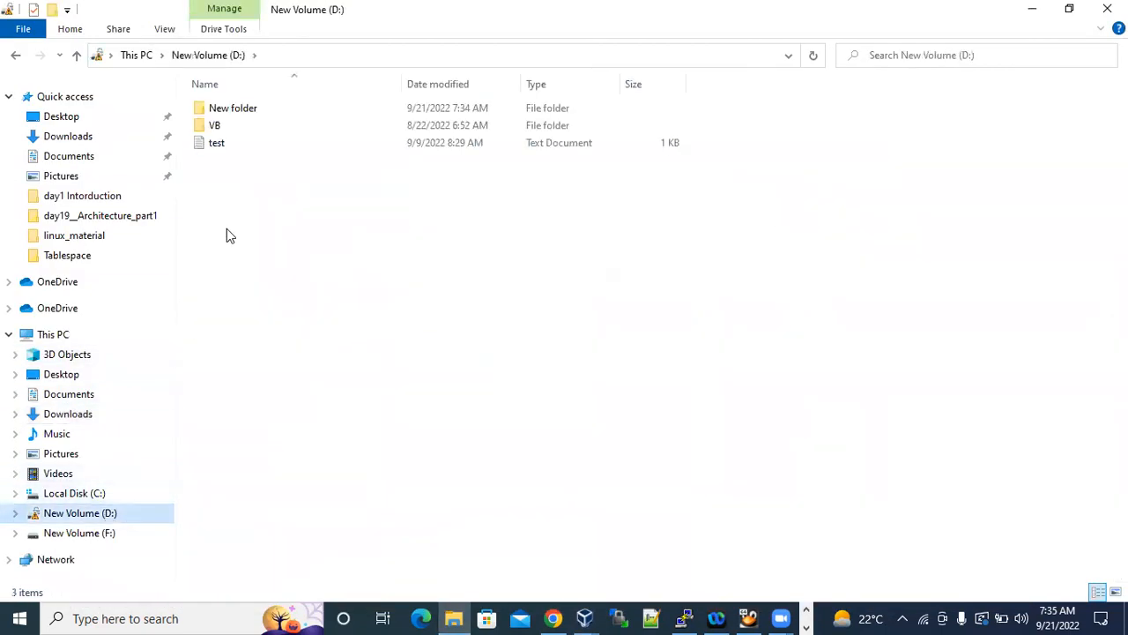
{"action": "double_click", "coordinate": [214, 125]}
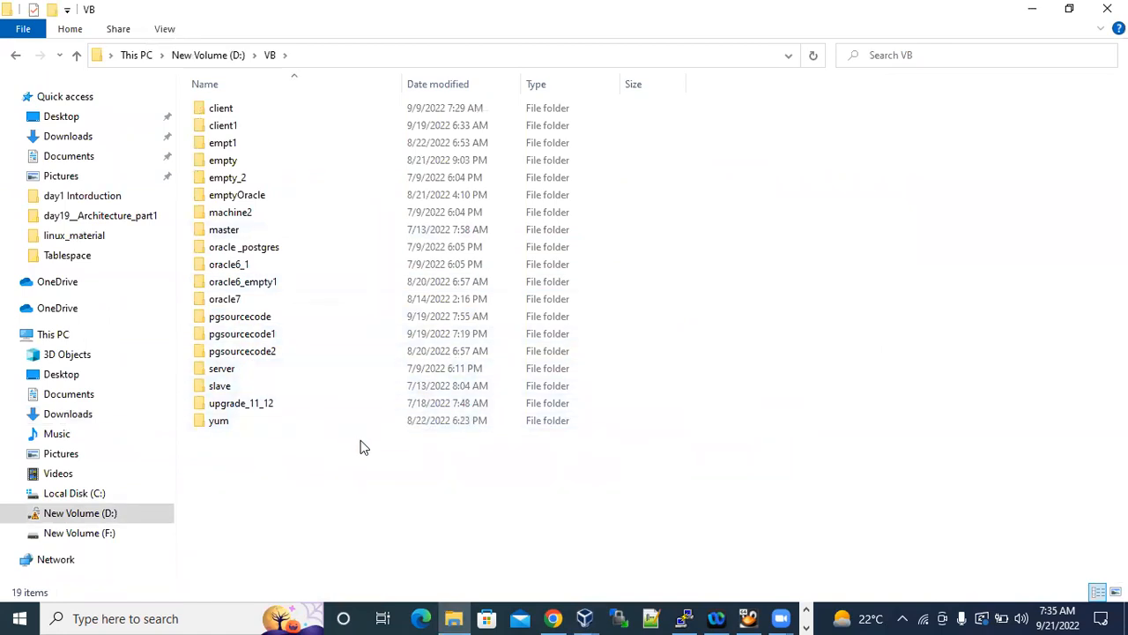
{"action": "double_click", "coordinate": [232, 131]}
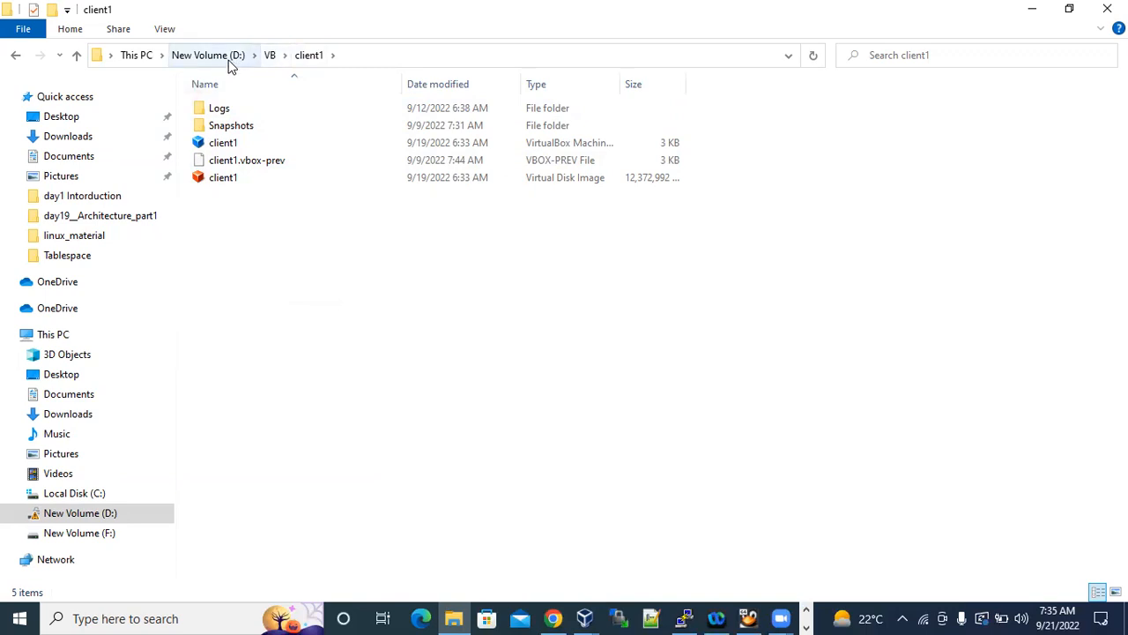
{"action": "left_click", "coordinate": [417, 37]}
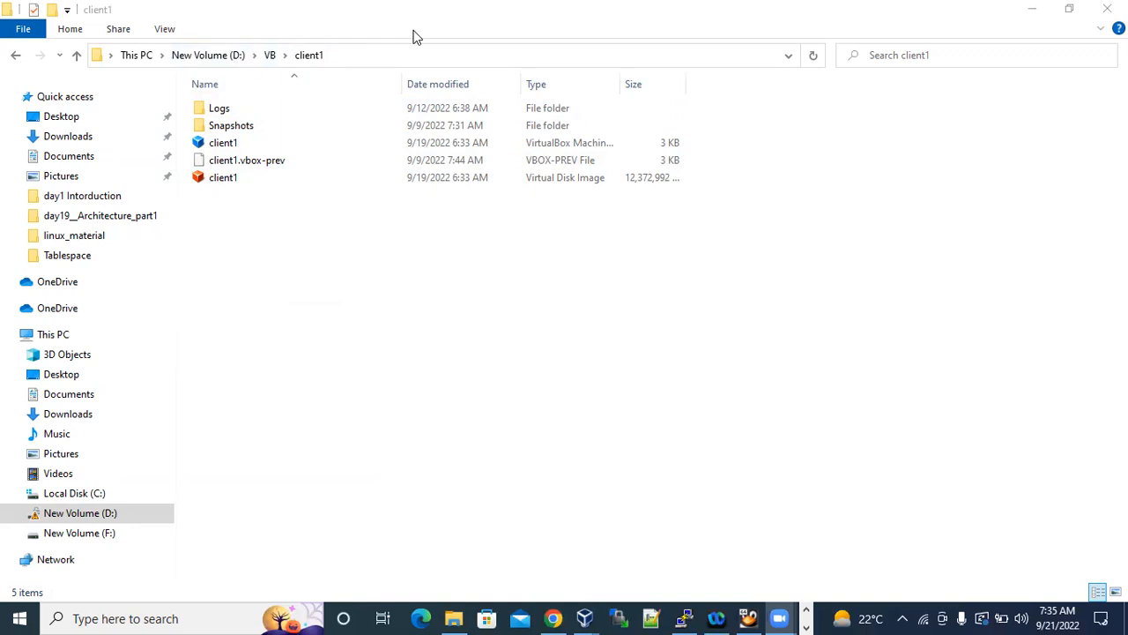
{"action": "left_click", "coordinate": [252, 178]}
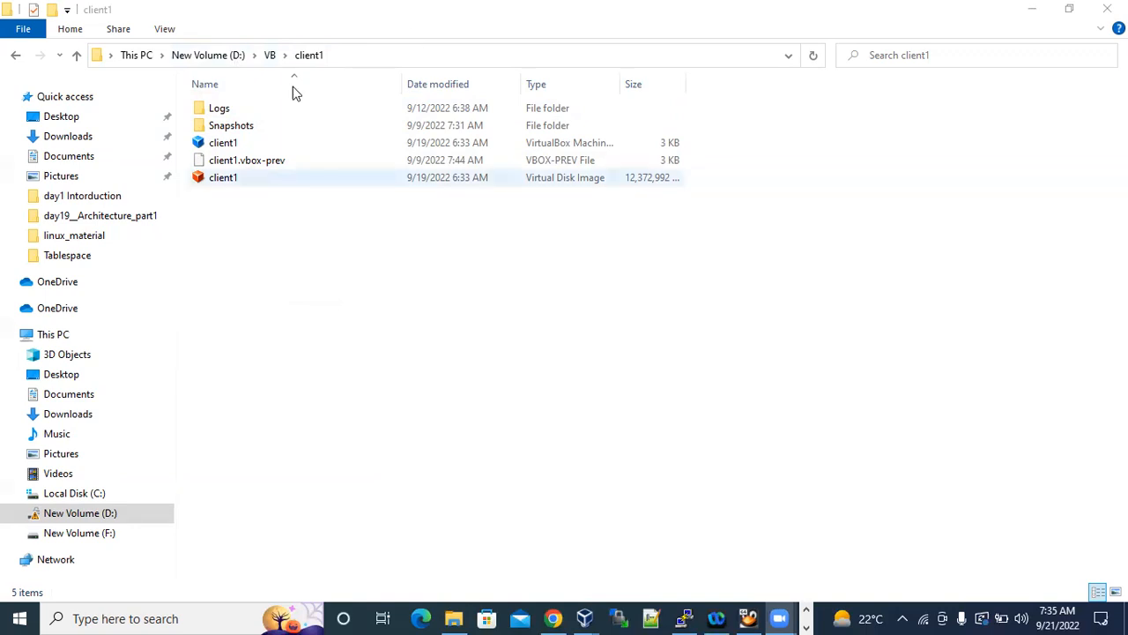
Go back to the VB folder and highlight its full path D:\VB.
{"action": "left_click", "coordinate": [269, 55]}
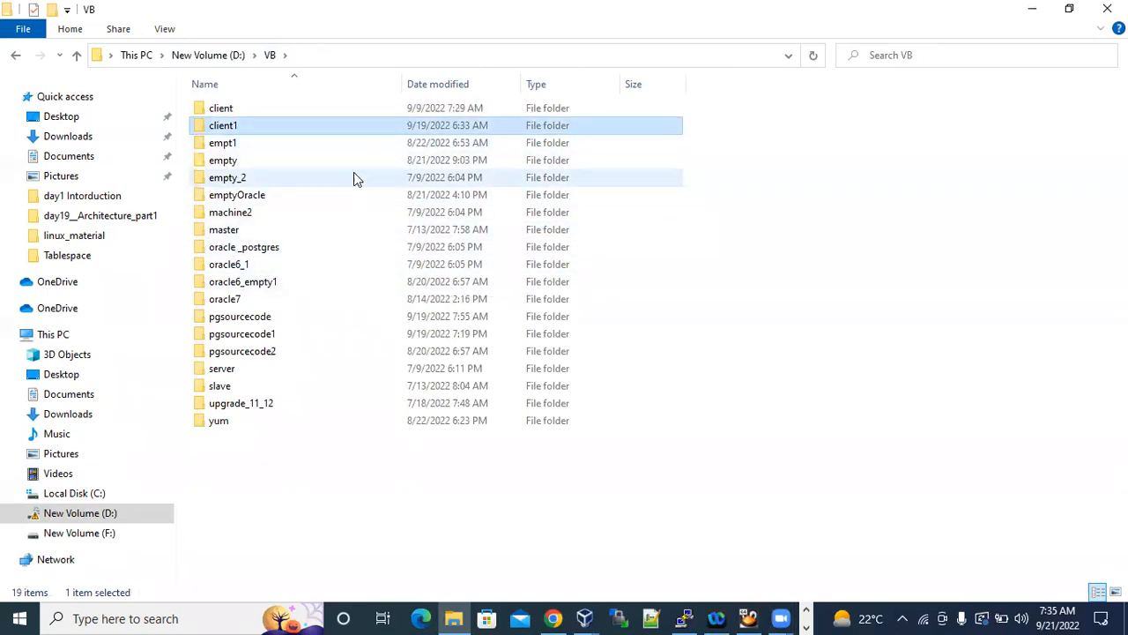
{"action": "left_click", "coordinate": [297, 57]}
{"action": "left_click", "coordinate": [177, 54]}
{"action": "left_click_drag", "start_coordinate": [141, 50], "coordinate": [105, 51]}
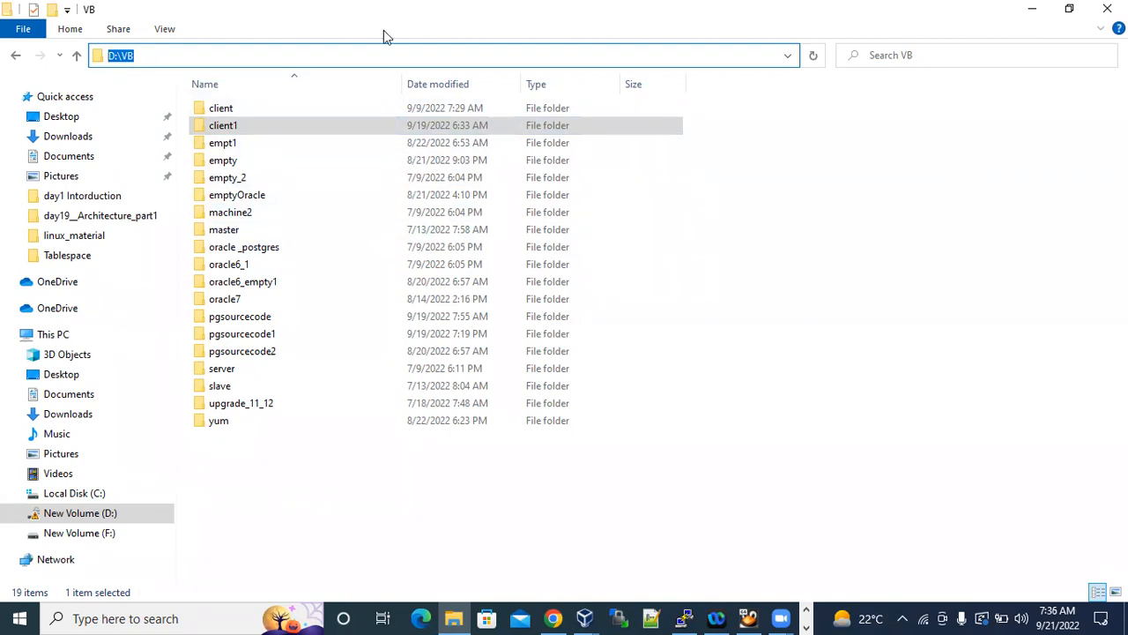
{"action": "double_click", "coordinate": [118, 56]}
{"action": "left_click", "coordinate": [302, 30]}
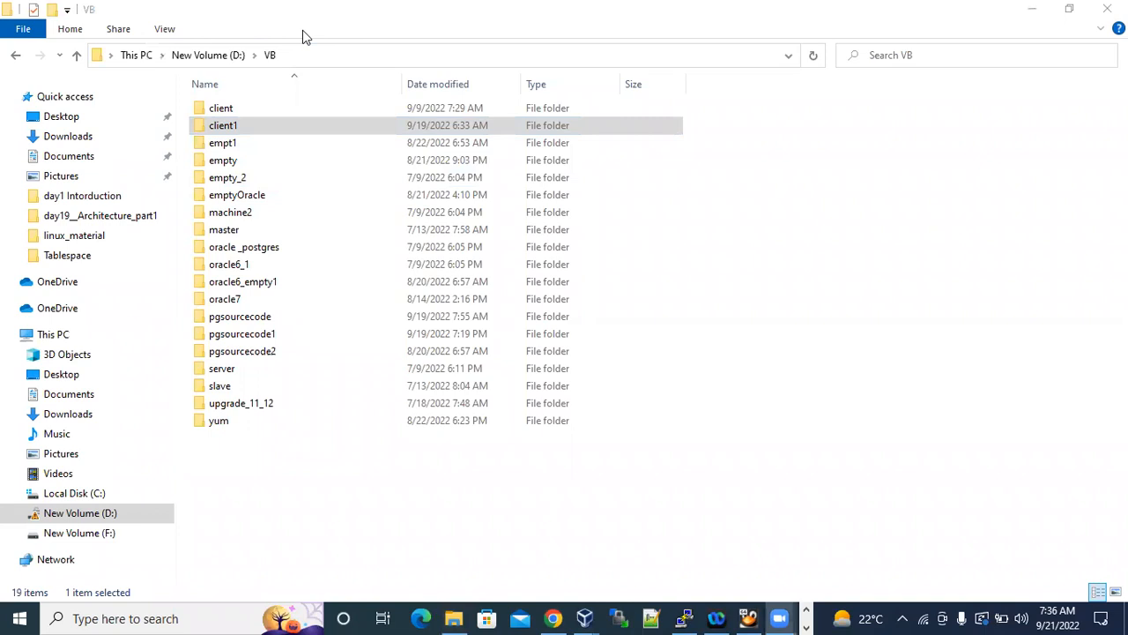
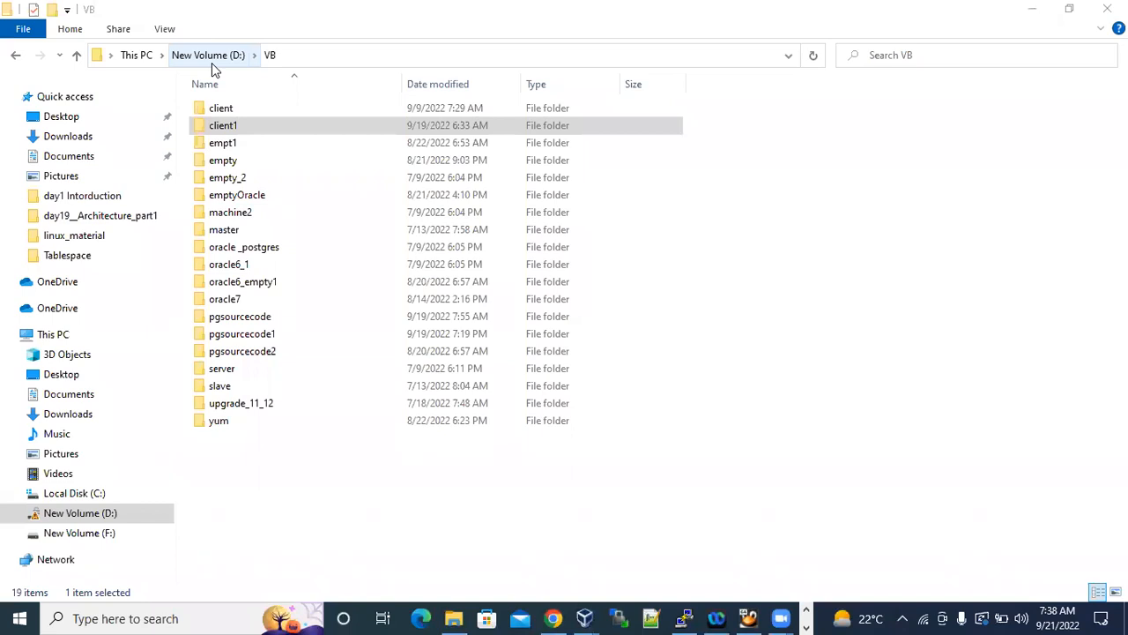
Highlight the full path of the open VB folder in File Explorer once more.
{"action": "left_click", "coordinate": [290, 56]}
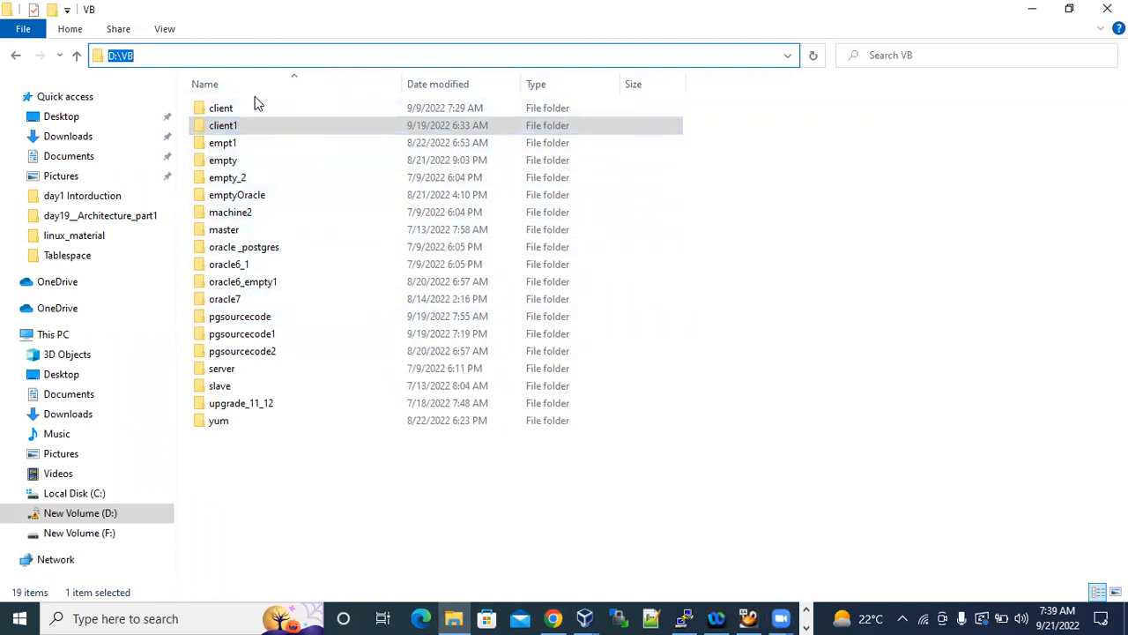
{"action": "left_click", "coordinate": [164, 55]}
{"action": "double_click", "coordinate": [135, 55]}
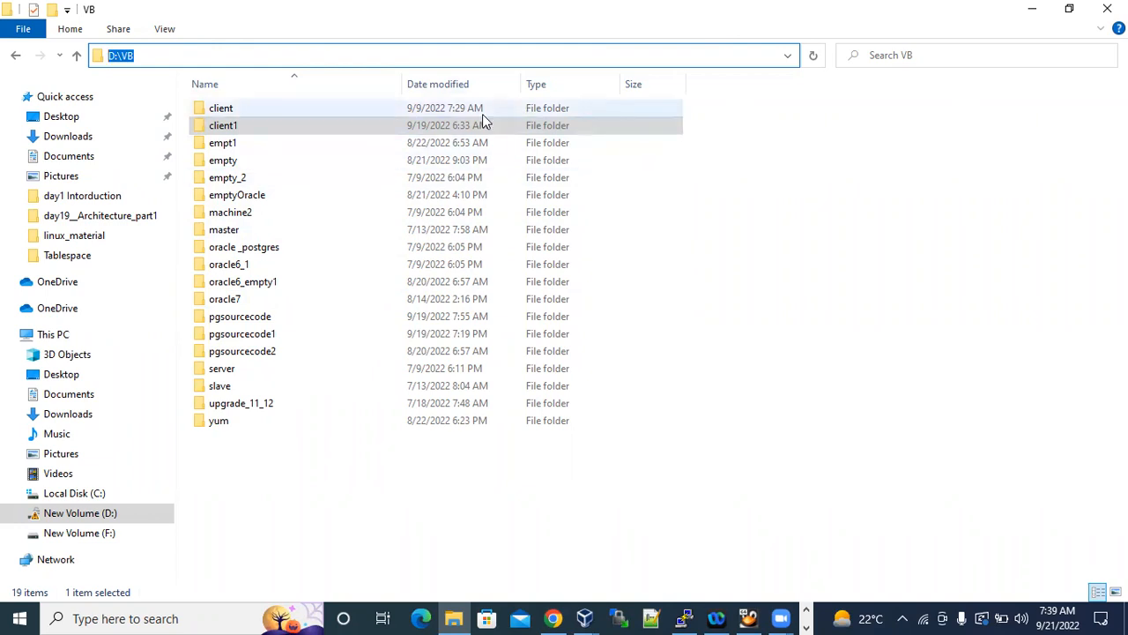
{"action": "left_click", "coordinate": [154, 56]}
{"action": "left_click_drag", "start_coordinate": [164, 56], "coordinate": [104, 55]}
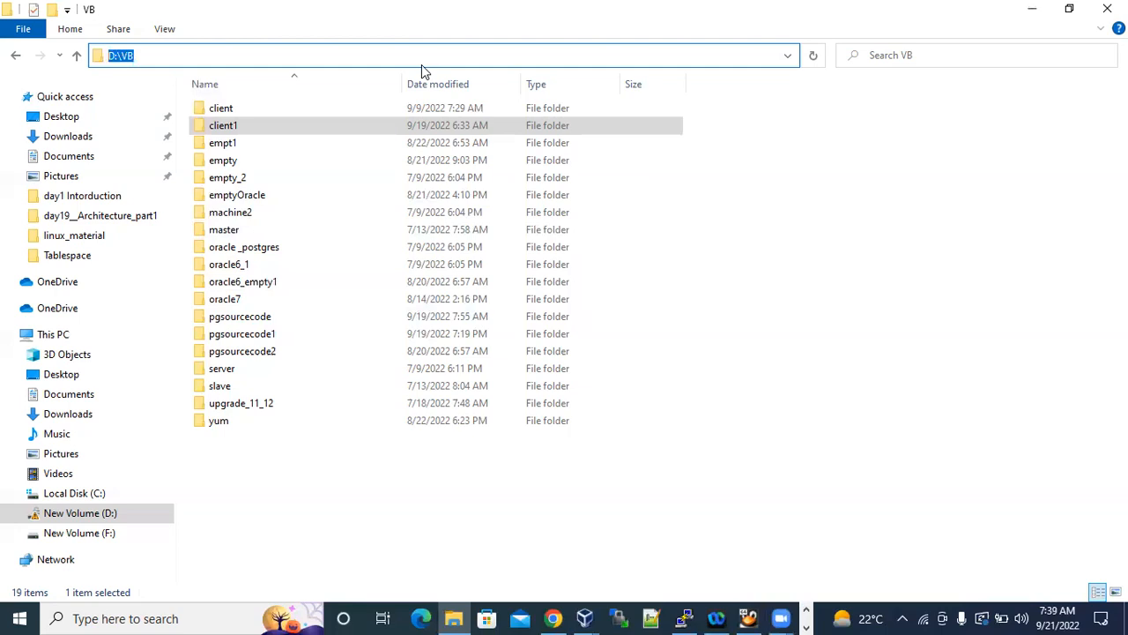
Return to the new virtual machine settings in VirtualBox and highlight the name postgres1 and the machine folder D:\VB.
{"action": "left_click", "coordinate": [1031, 10]}
{"action": "left_click", "coordinate": [543, 315]}
{"action": "left_click_drag", "start_coordinate": [543, 315], "coordinate": [487, 315]}
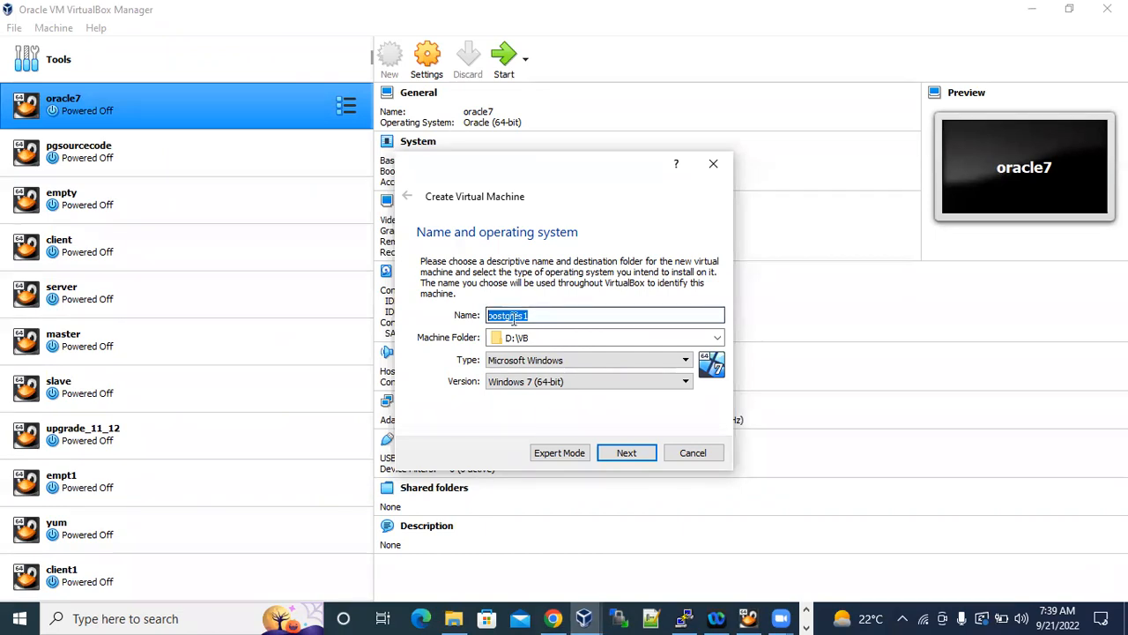
{"action": "left_click_drag", "start_coordinate": [557, 338], "coordinate": [485, 336]}
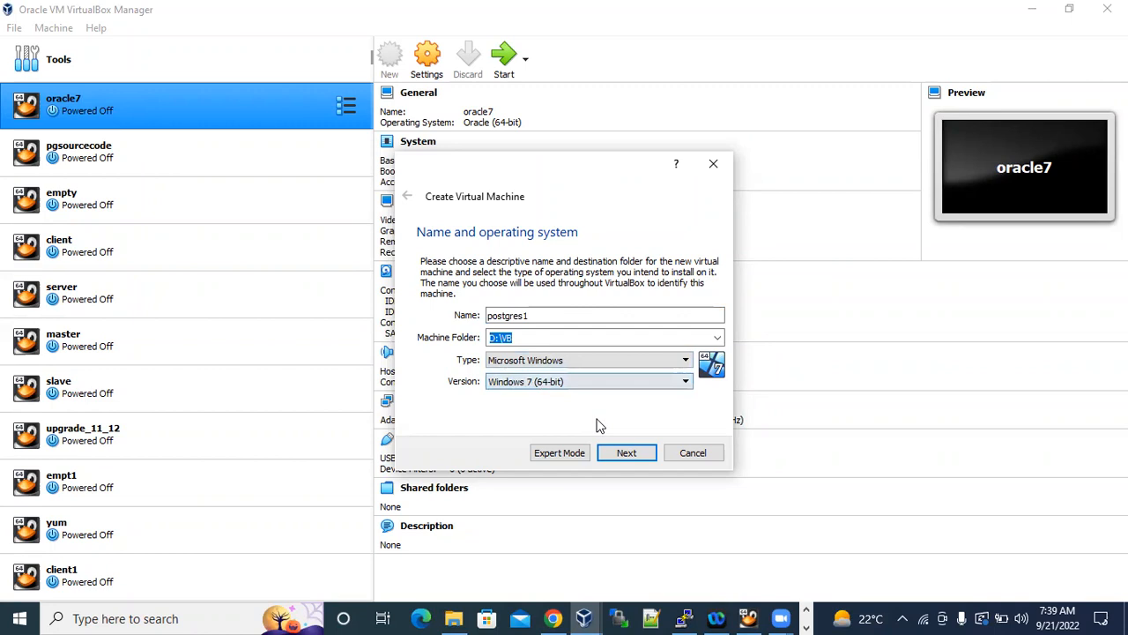
Switch to Word and look through the open document.
{"action": "left_click", "coordinate": [806, 625]}
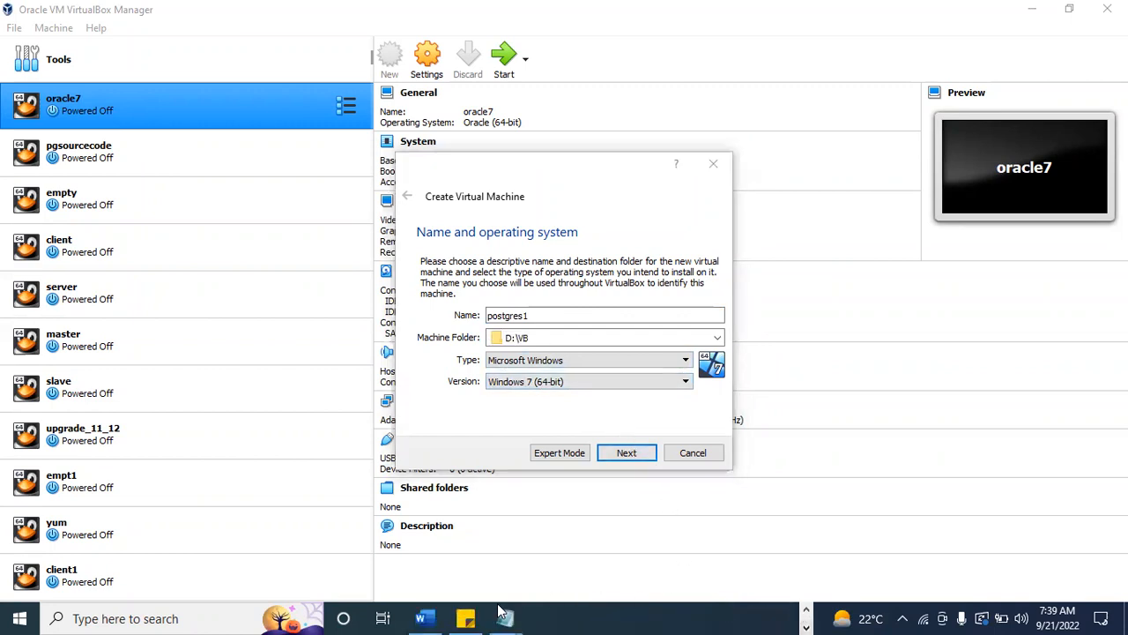
{"action": "left_click", "coordinate": [421, 618]}
{"action": "scroll", "coordinate": [525, 416], "scroll_direction": "down", "scroll_amount": 5}
{"action": "scroll", "coordinate": [525, 416], "scroll_direction": "down", "scroll_amount": 10}
{"action": "scroll", "coordinate": [526, 416], "scroll_direction": "up", "scroll_amount": 10}
{"action": "scroll", "coordinate": [525, 416], "scroll_direction": "up", "scroll_amount": 10}
{"action": "scroll", "coordinate": [525, 416], "scroll_direction": "up", "scroll_amount": 10}
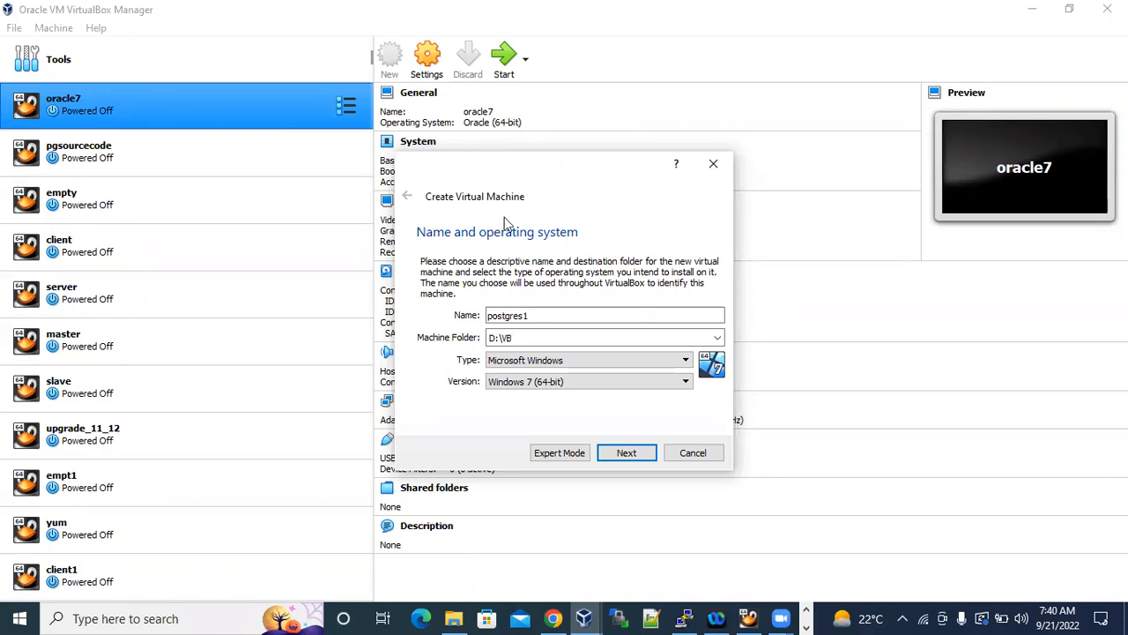
Set the operating system type of postgres1 to Linux with version Oracle (64-bit), and continue to the memory size.
{"action": "left_click", "coordinate": [601, 358]}
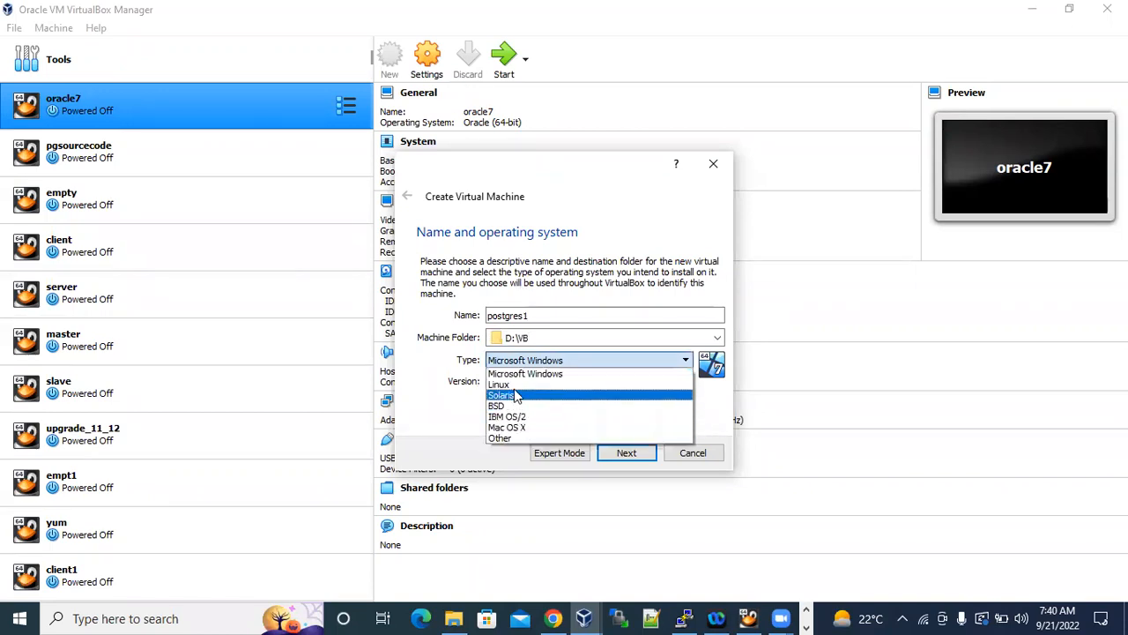
{"action": "left_click", "coordinate": [518, 385]}
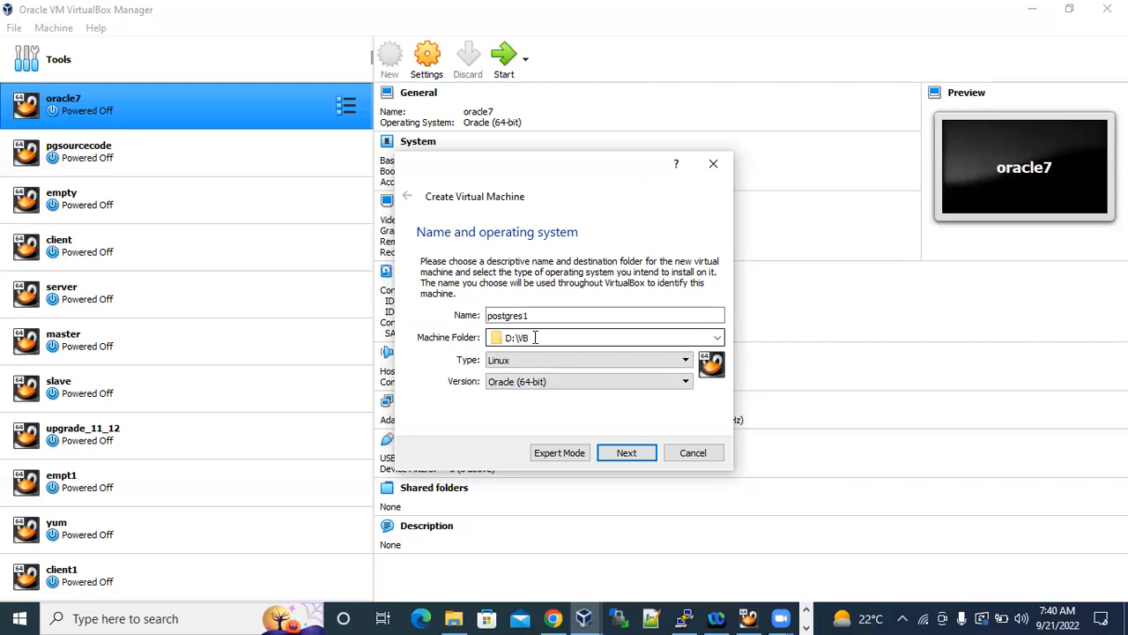
{"action": "left_click_drag", "start_coordinate": [550, 315], "coordinate": [477, 313]}
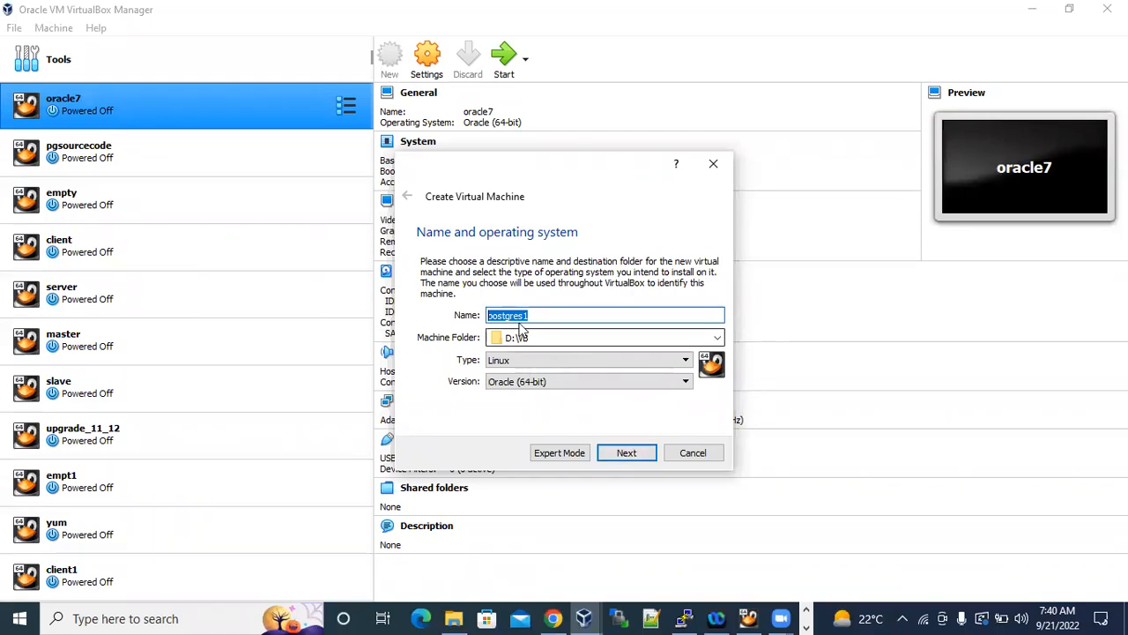
{"action": "left_click", "coordinate": [564, 87]}
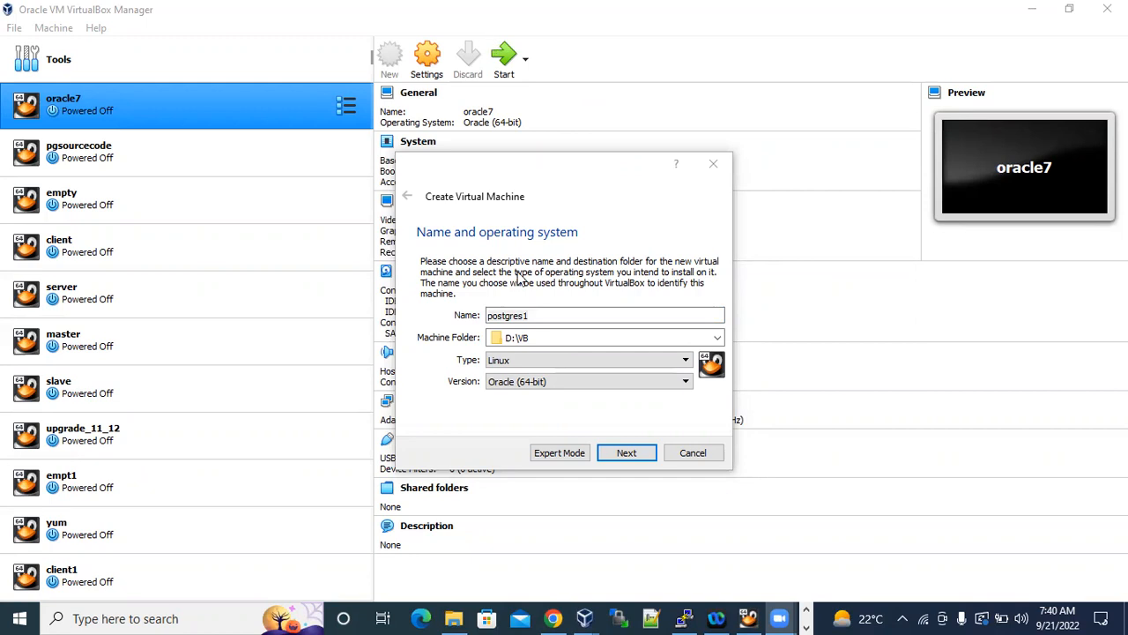
{"action": "left_click_drag", "start_coordinate": [524, 337], "coordinate": [490, 337]}
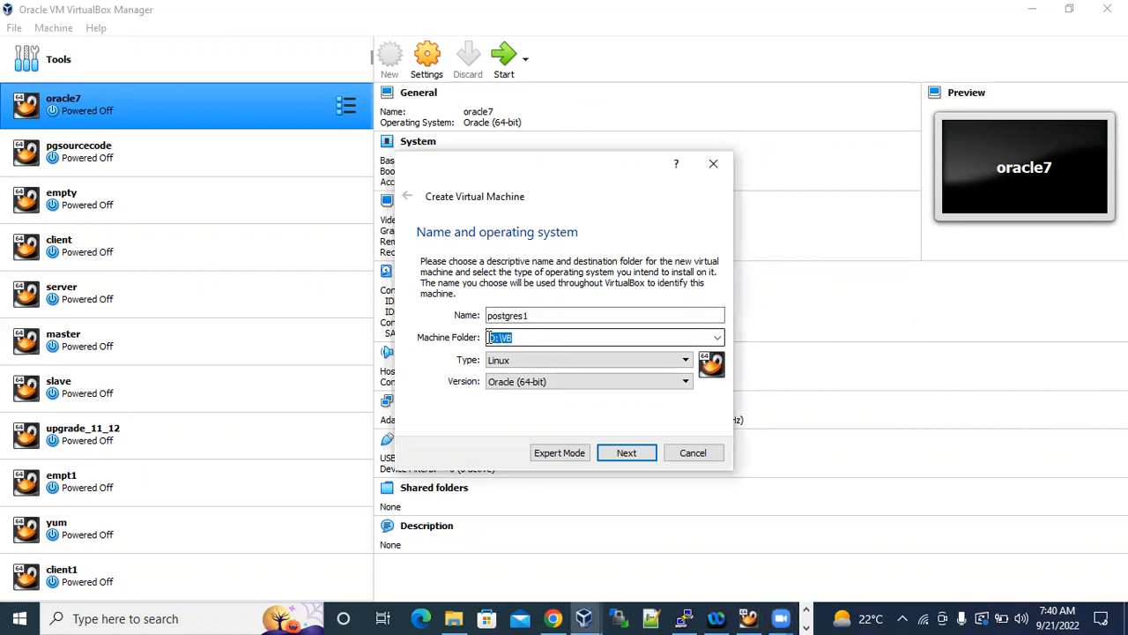
{"action": "left_click", "coordinate": [628, 453]}
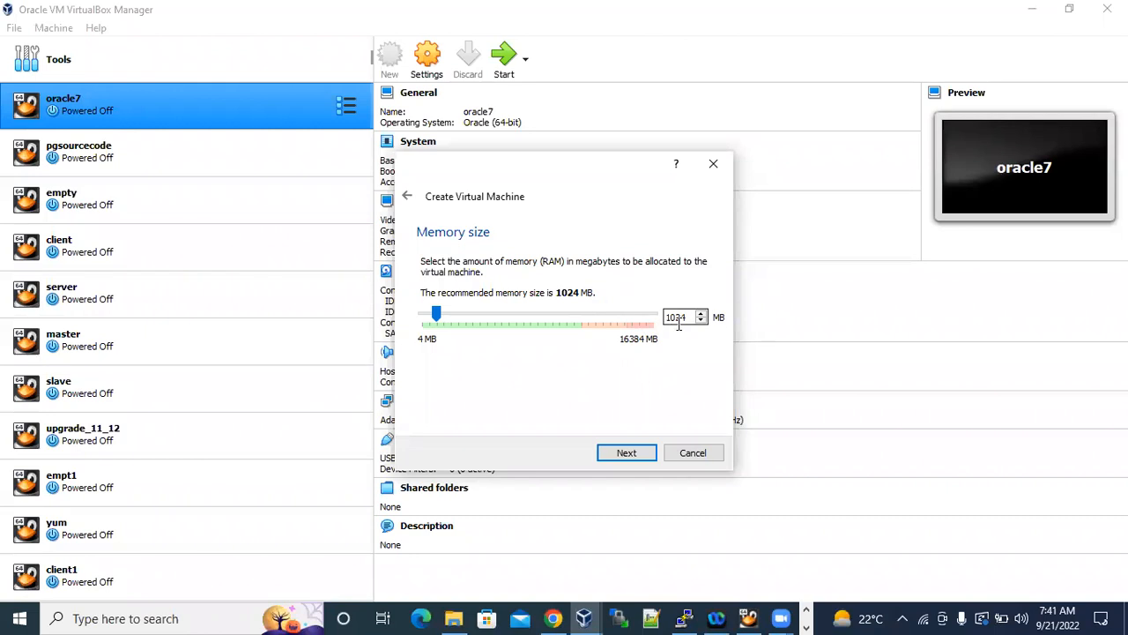
Set the virtual machine's memory size to 3024 MB and continue to the hard disk options.
{"action": "left_click_drag", "start_coordinate": [692, 318], "coordinate": [646, 312]}
{"action": "type", "text": "3024"}
{"action": "left_click", "coordinate": [638, 454]}
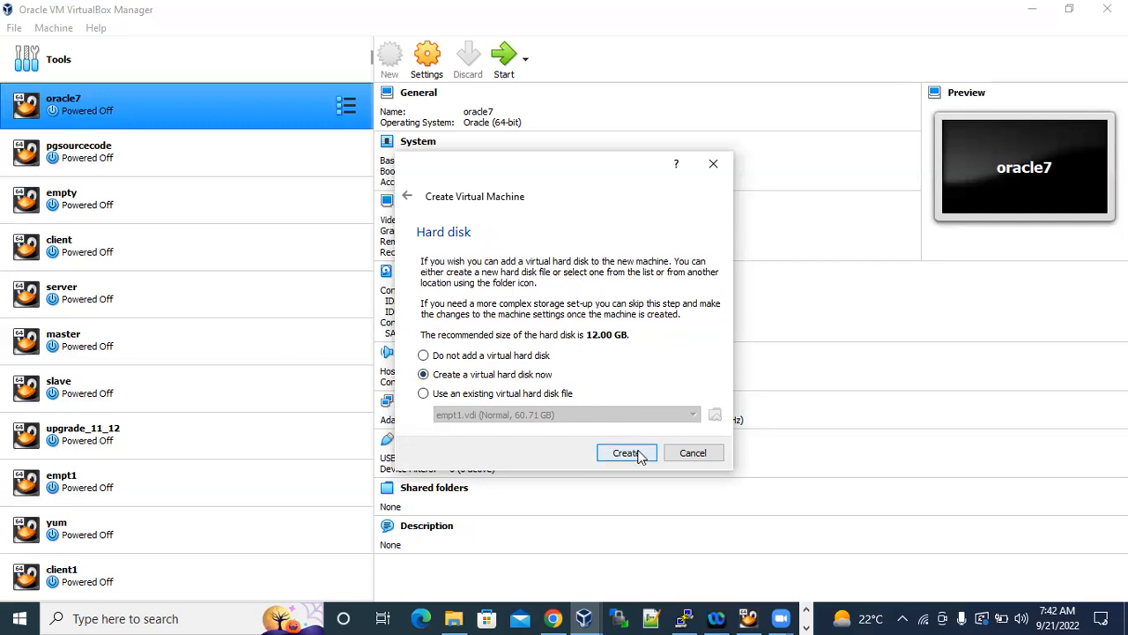
Choose to create a new virtual hard disk of type VDI with dynamically allocated storage.
{"action": "left_click", "coordinate": [627, 453]}
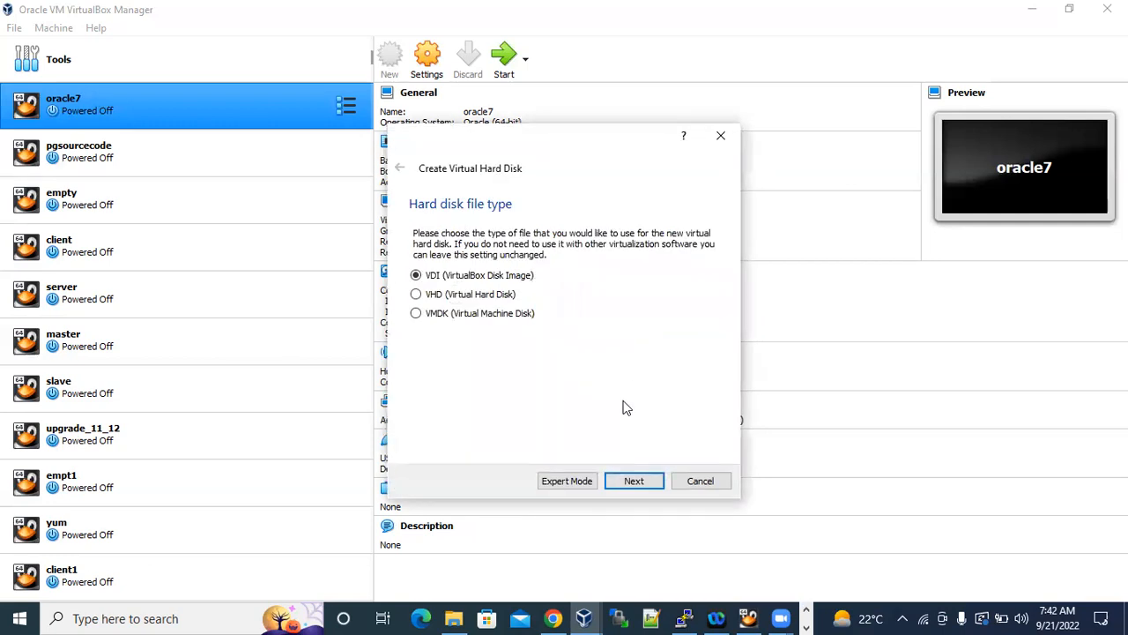
{"action": "left_click", "coordinate": [636, 479]}
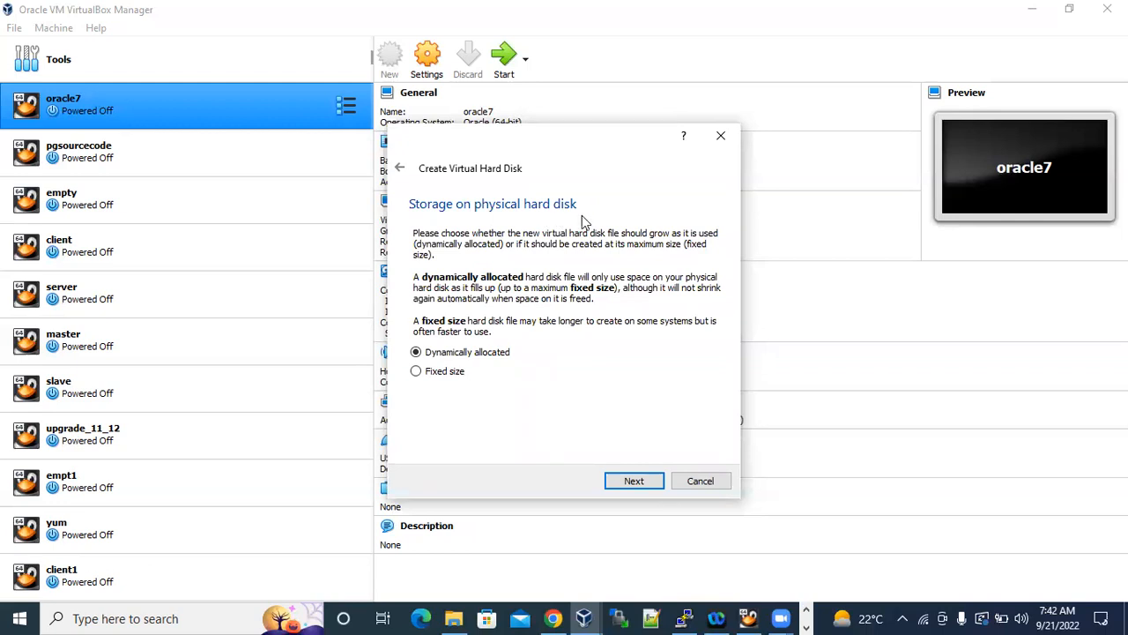
{"action": "left_click", "coordinate": [525, 31]}
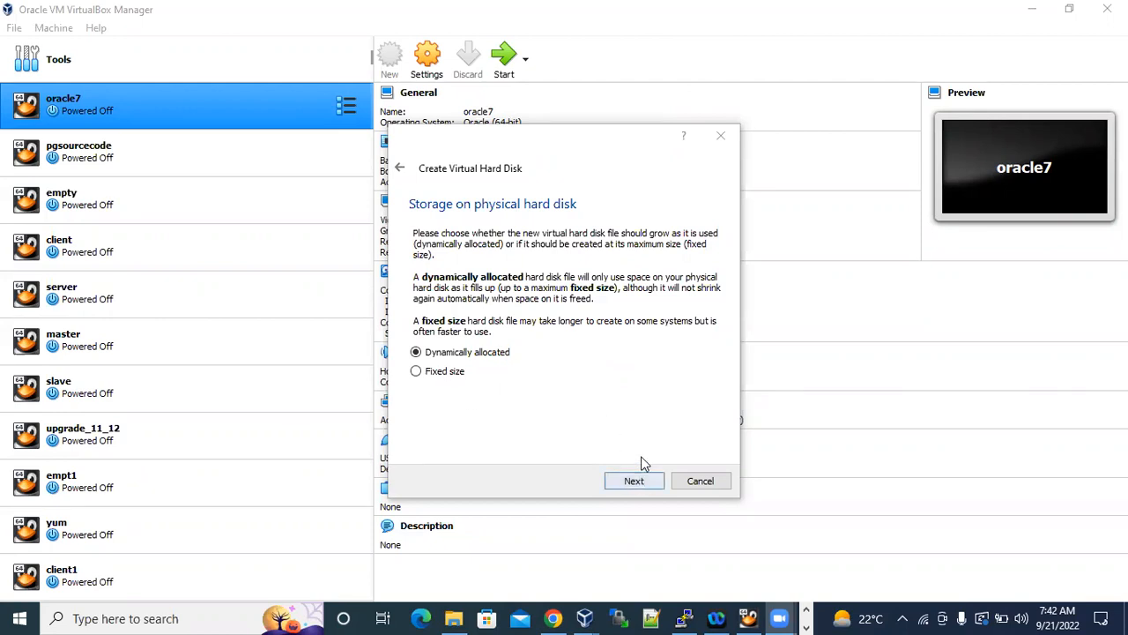
{"action": "left_click", "coordinate": [653, 481]}
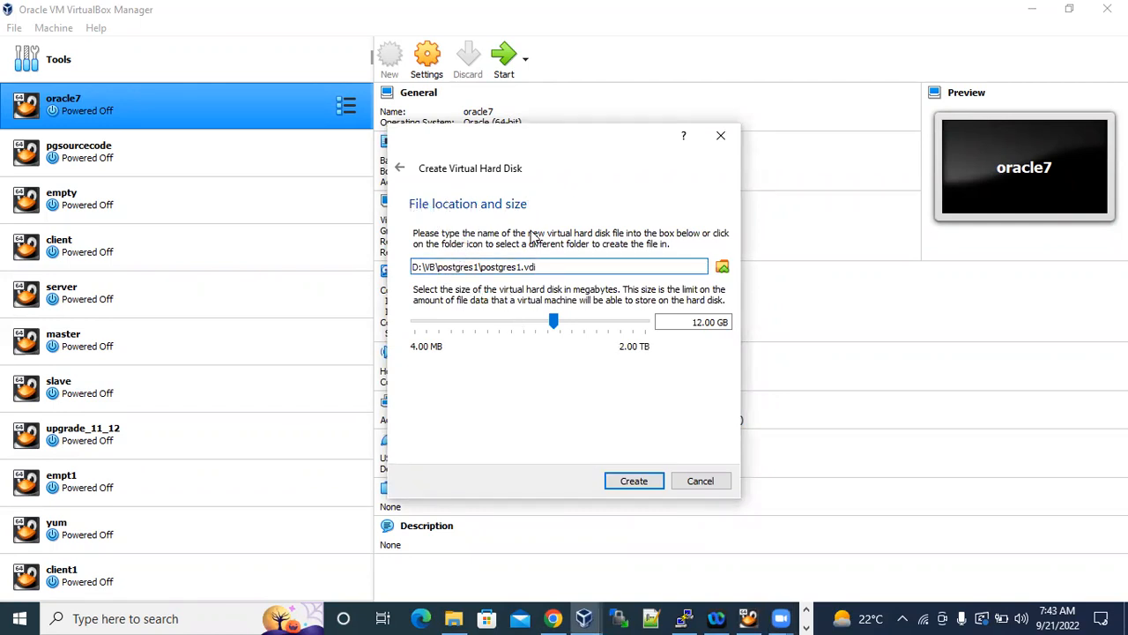
Highlight the folder and file name parts of the virtual disk path D:\VB\postgres1\postgres1.vdi.
{"action": "left_click_drag", "start_coordinate": [543, 266], "coordinate": [482, 267]}
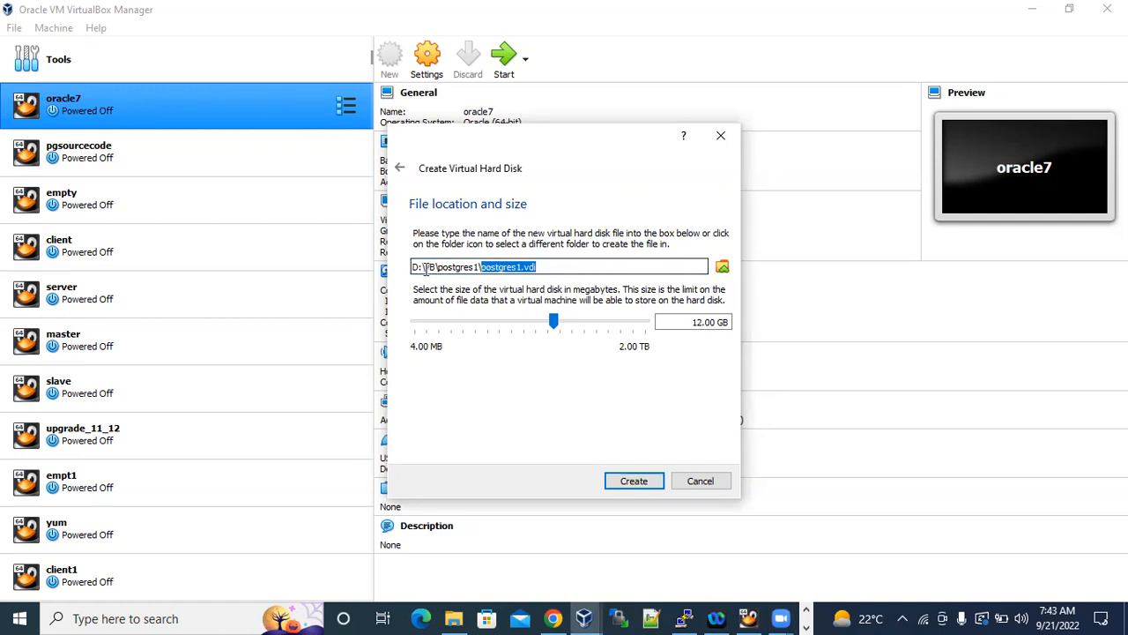
{"action": "left_click_drag", "start_coordinate": [411, 266], "coordinate": [477, 267]}
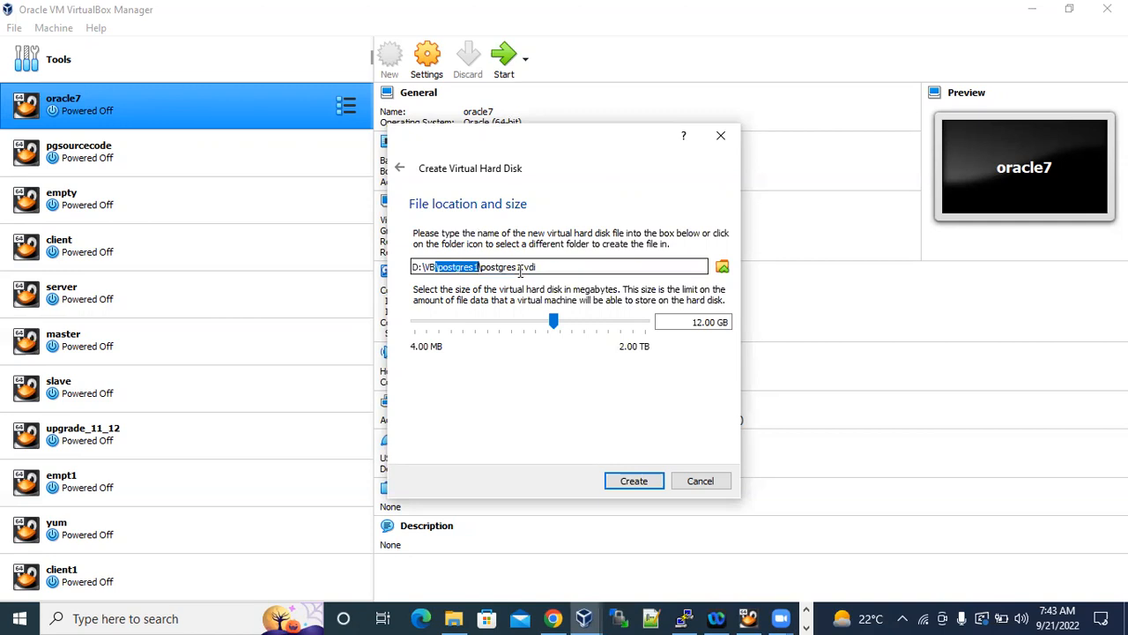
{"action": "left_click_drag", "start_coordinate": [481, 266], "coordinate": [556, 268]}
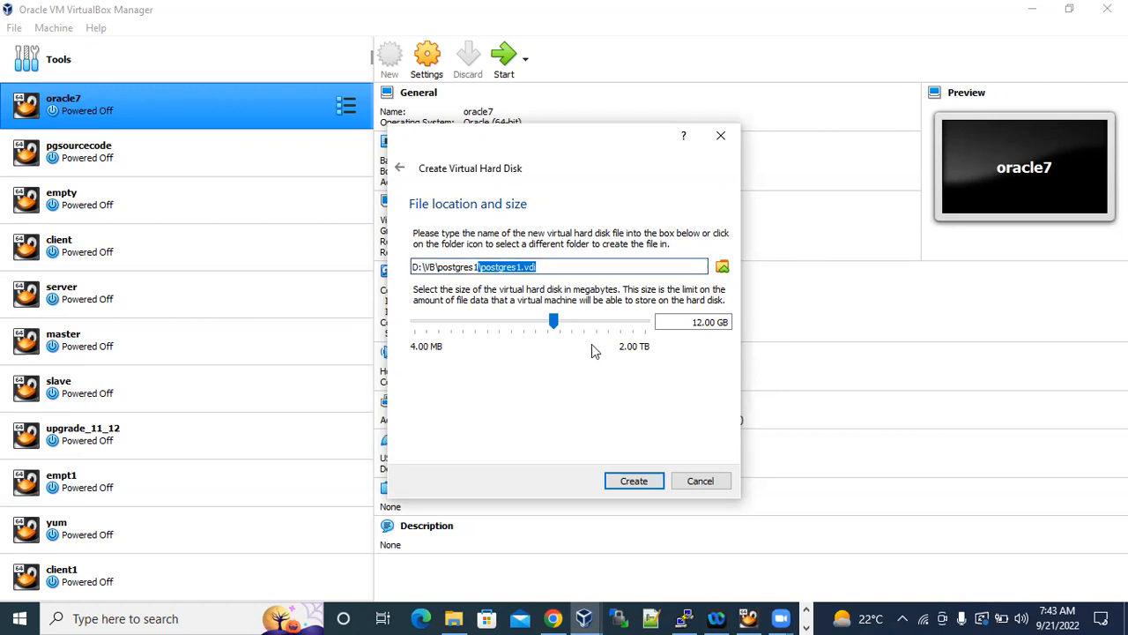
Set the virtual hard disk size to 100 GB and create the disk for postgres1.
{"action": "left_click", "coordinate": [696, 323]}
{"action": "key", "text": "BackSpace"}
{"action": "left_click_drag", "start_coordinate": [694, 322], "coordinate": [691, 324]}
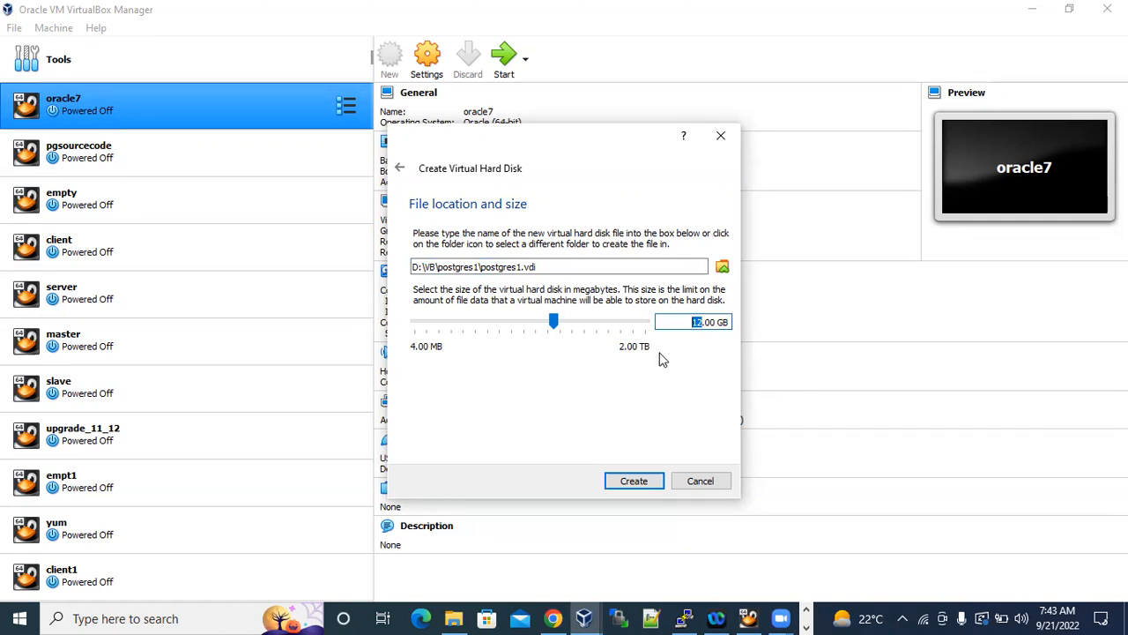
{"action": "left_click", "coordinate": [702, 323]}
{"action": "type", "text": "100"}
{"action": "left_click_drag", "start_coordinate": [700, 323], "coordinate": [683, 322]}
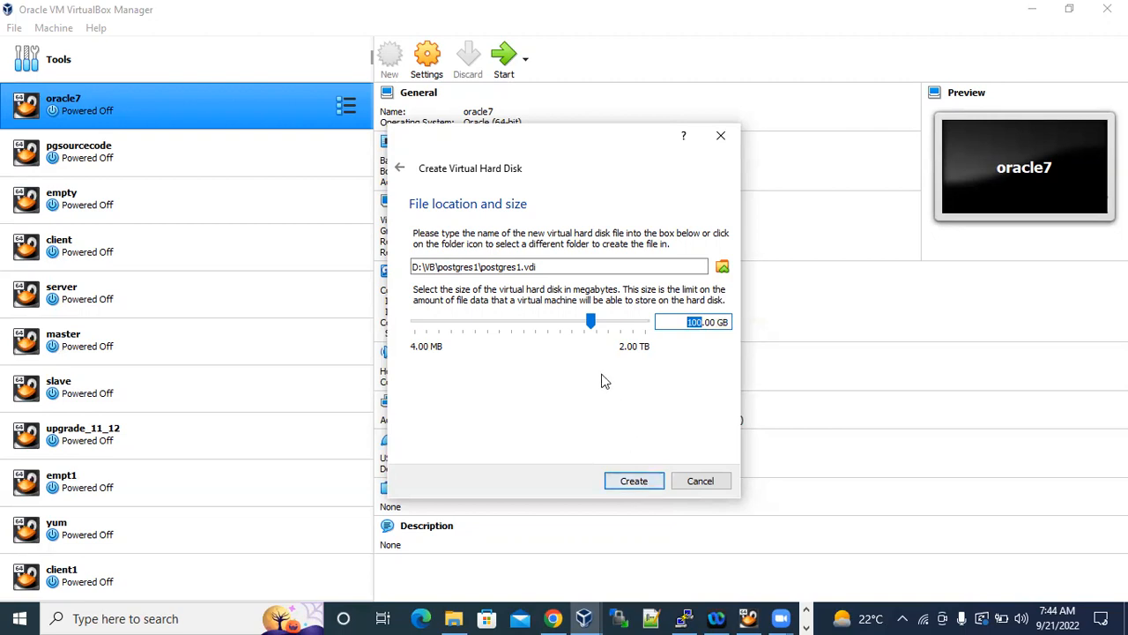
{"action": "left_click", "coordinate": [710, 323]}
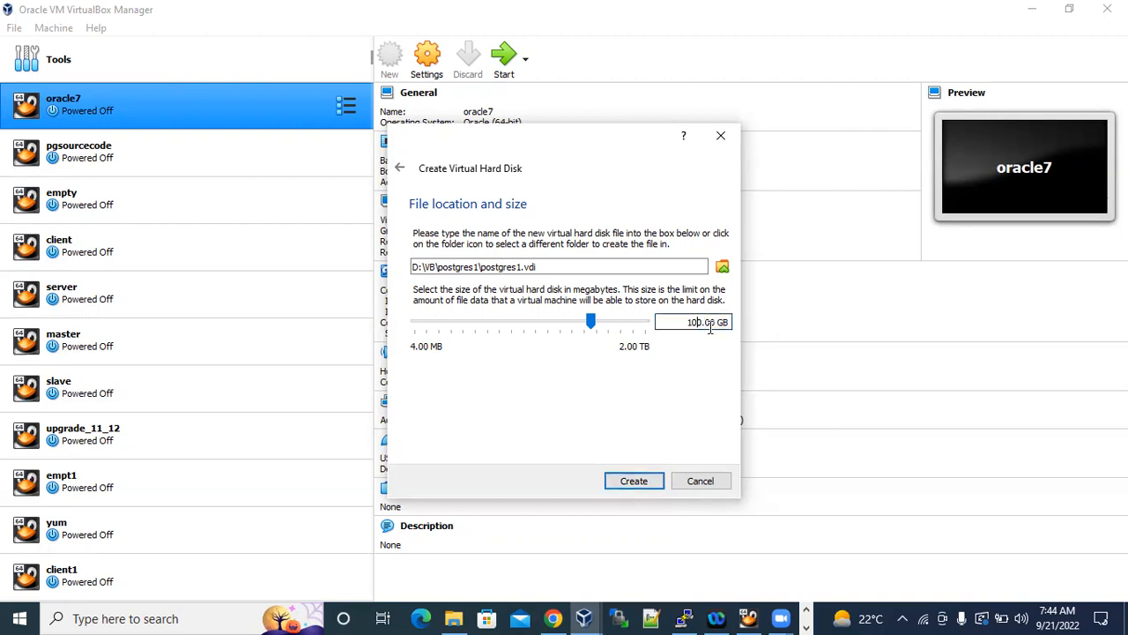
{"action": "double_click", "coordinate": [697, 323]}
{"action": "left_click", "coordinate": [651, 483]}
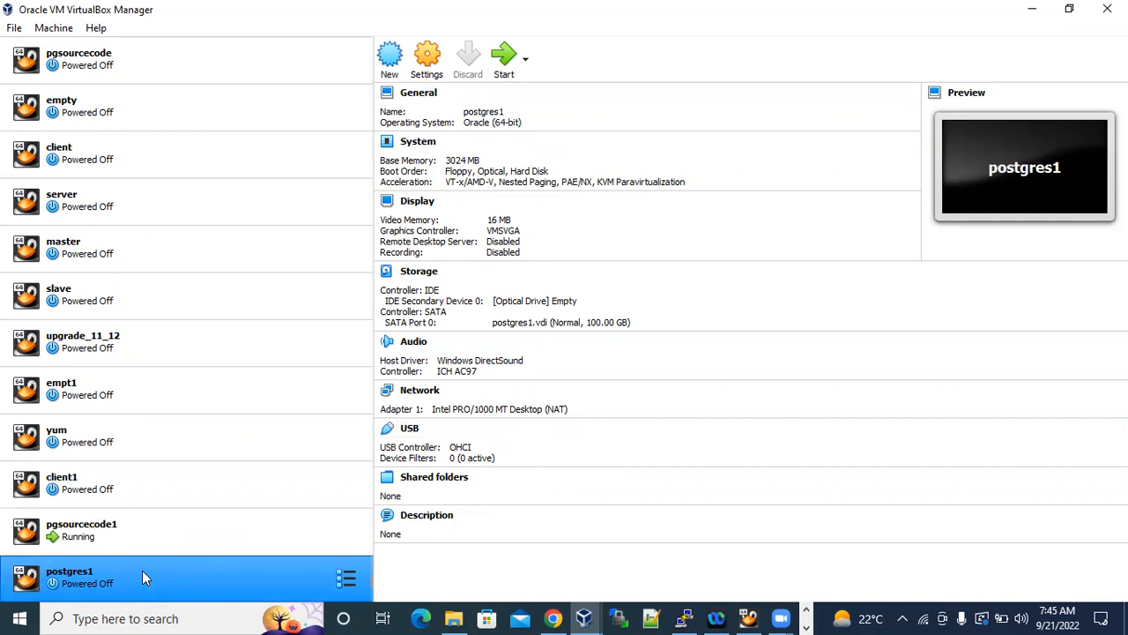
Open the settings of postgres1 and examine its name in General and its base memory in System.
{"action": "left_click", "coordinate": [429, 71]}
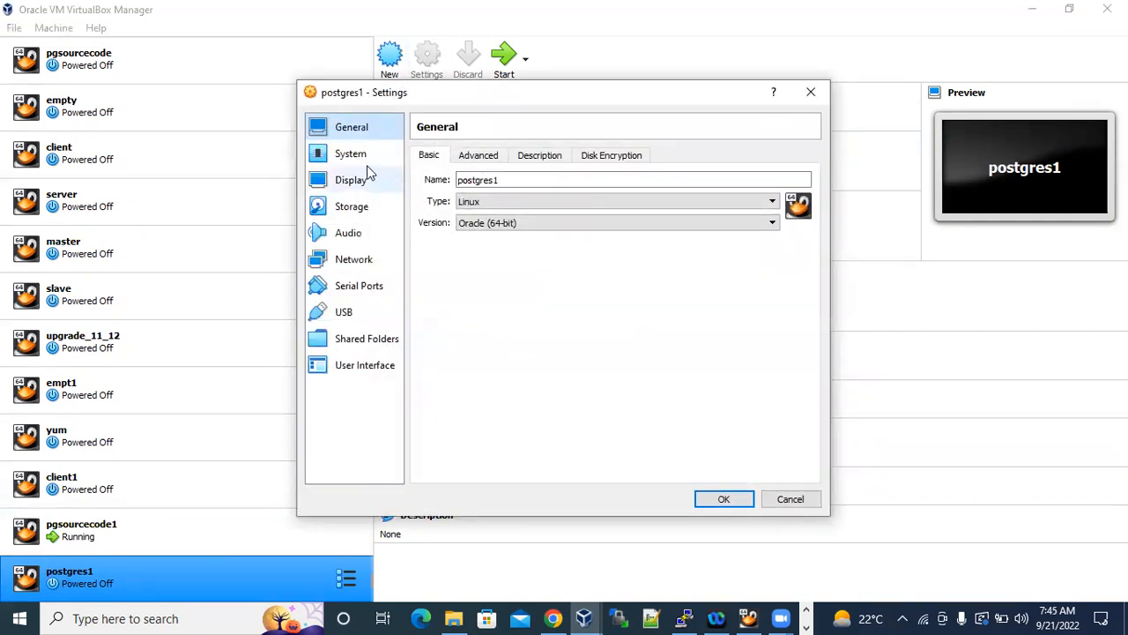
{"action": "left_click_drag", "start_coordinate": [534, 180], "coordinate": [449, 179]}
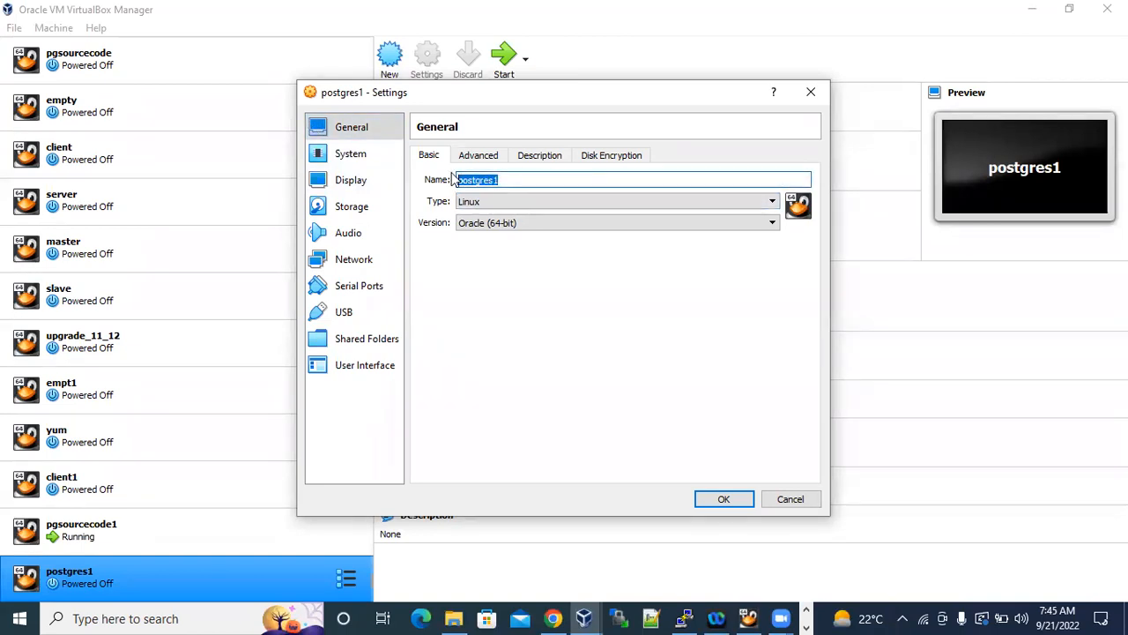
{"action": "left_click", "coordinate": [542, 180]}
{"action": "left_click_drag", "start_coordinate": [564, 181], "coordinate": [452, 182]}
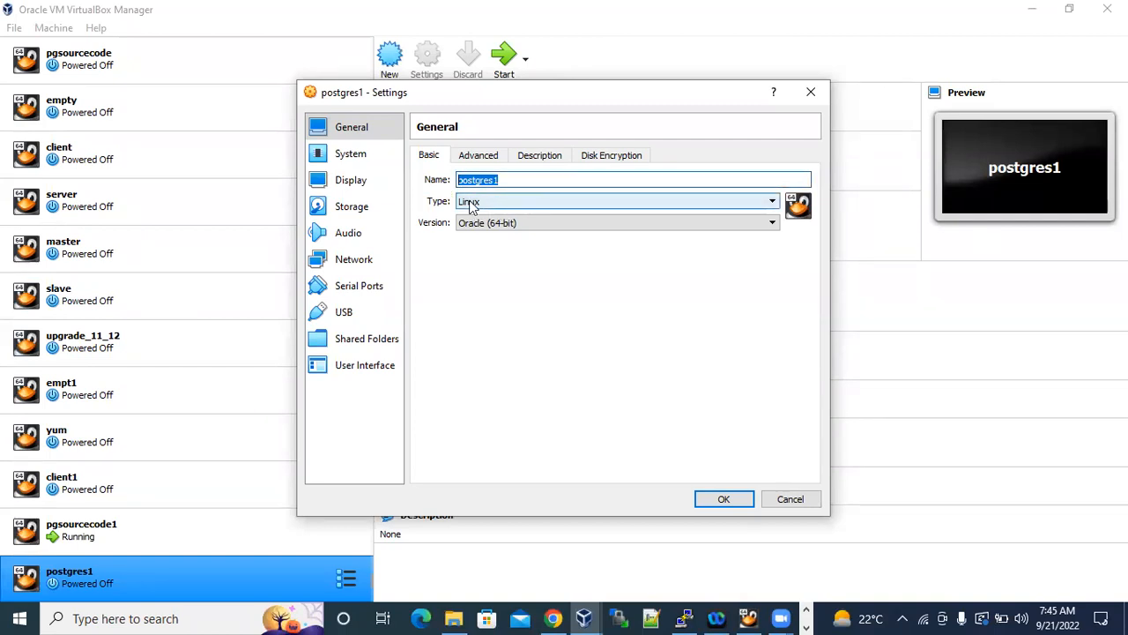
{"action": "left_click", "coordinate": [355, 155]}
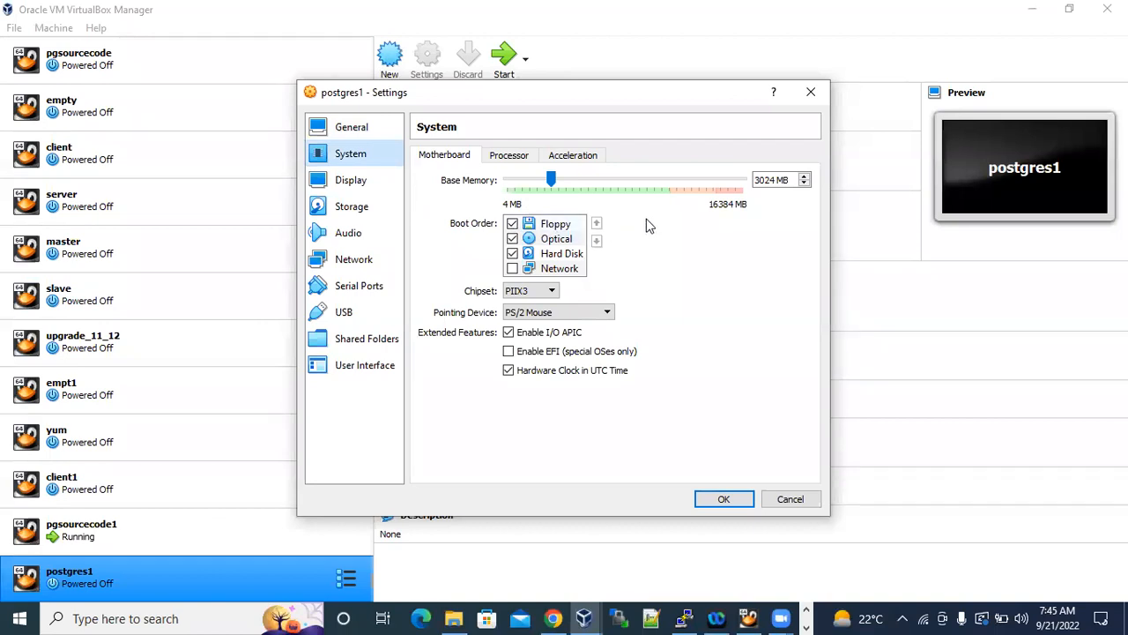
{"action": "left_click_drag", "start_coordinate": [792, 179], "coordinate": [751, 180]}
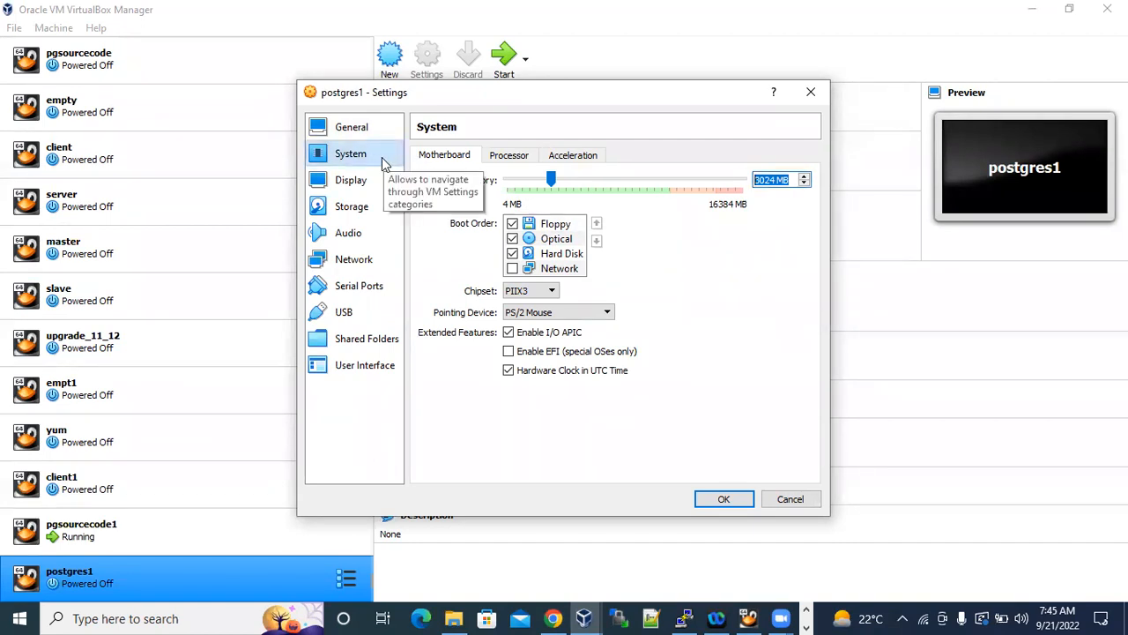
Examine the Display and Storage settings of postgres1, including the file location of the postgres1.vdi disk.
{"action": "left_click", "coordinate": [352, 181]}
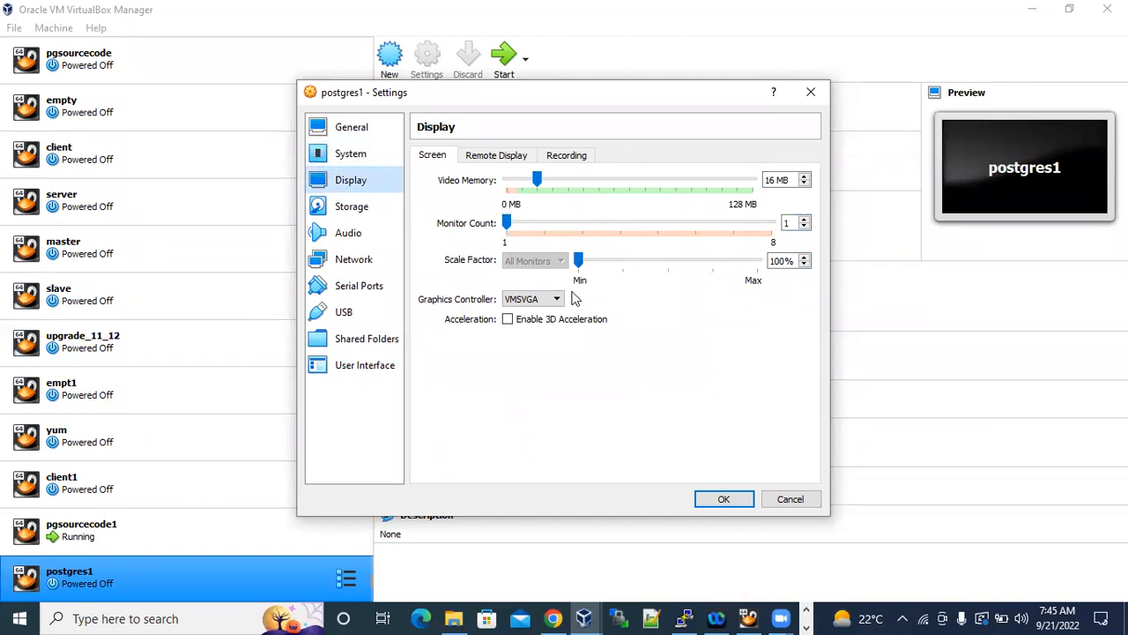
{"action": "left_click", "coordinate": [352, 208]}
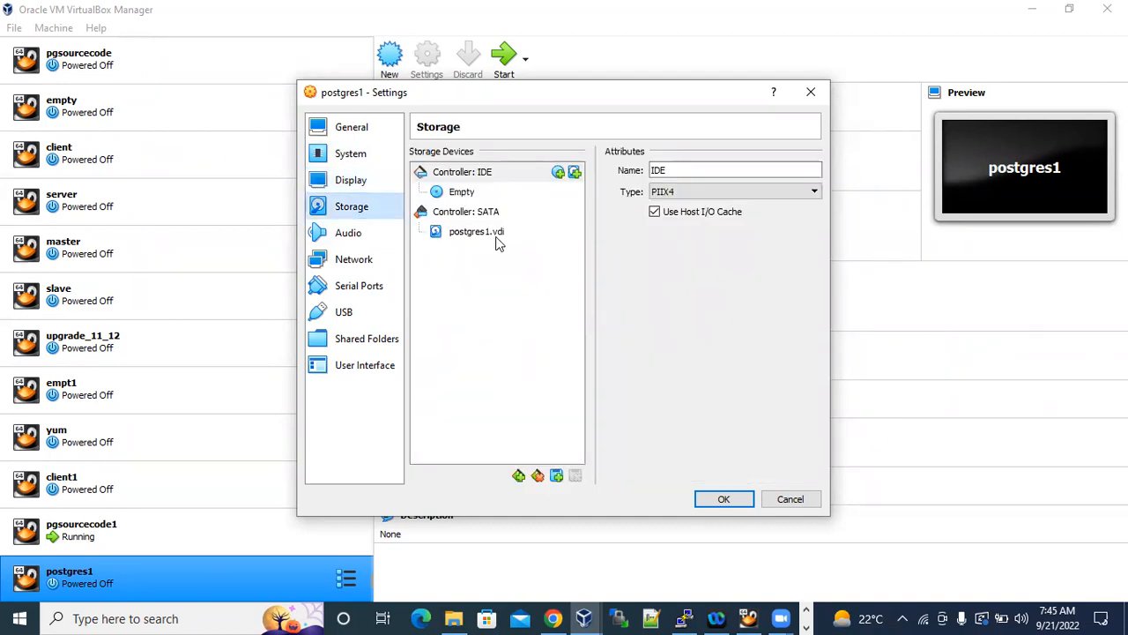
{"action": "mouse_move", "coordinate": [479, 239]}
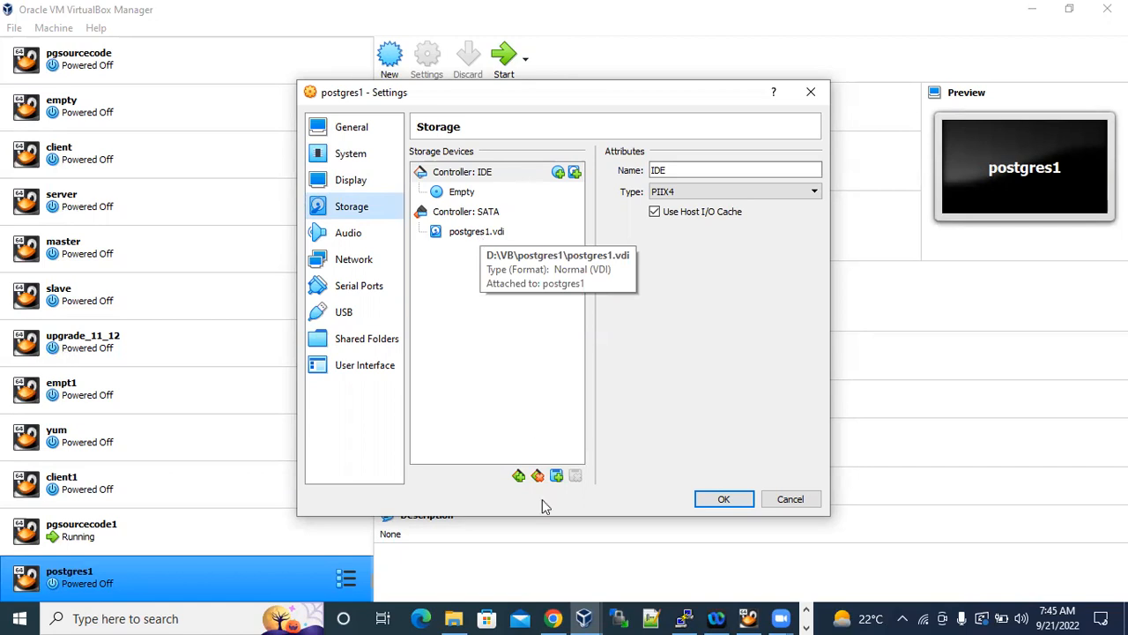
Switch to File Explorer, go to the D:\VB folder, select the postgres1 folder and show the folder's full path.
{"action": "left_click", "coordinate": [454, 618]}
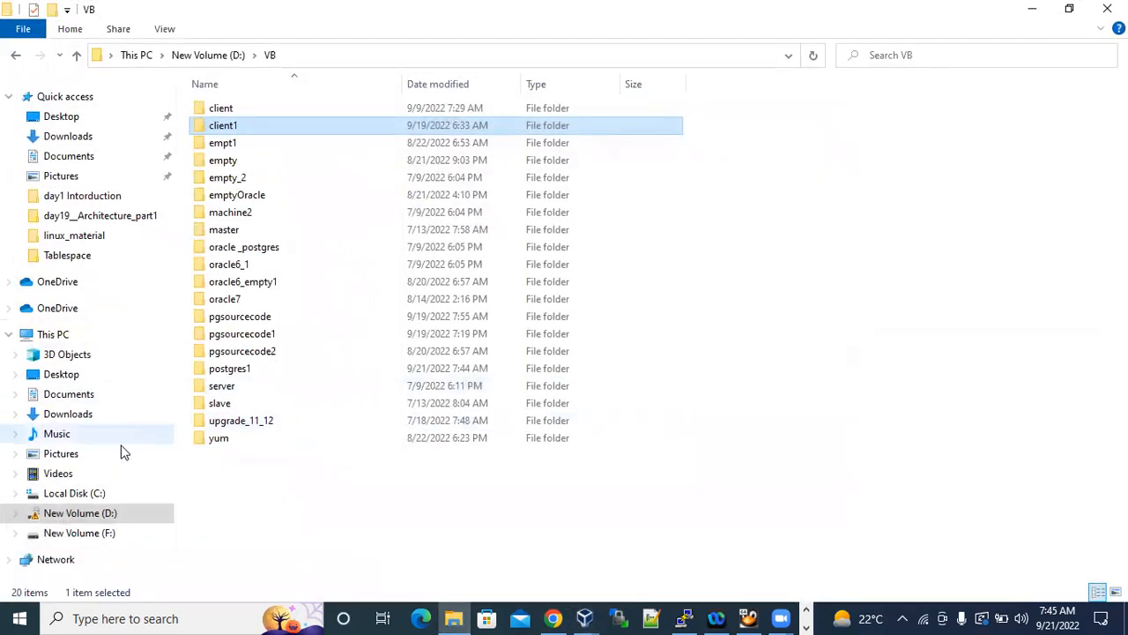
{"action": "left_click", "coordinate": [236, 54]}
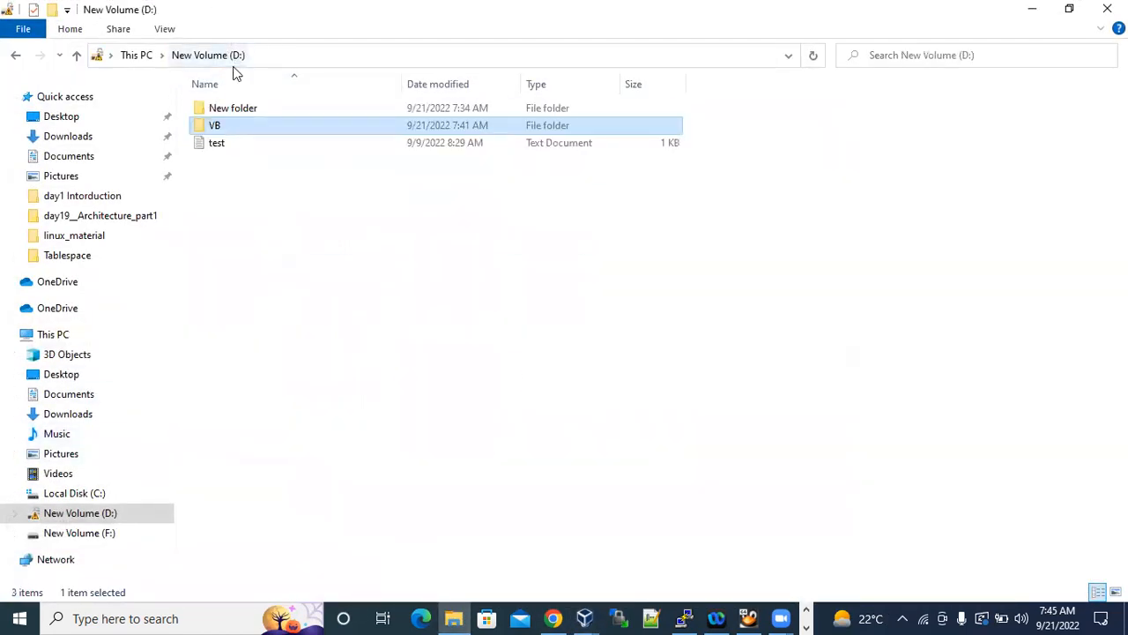
{"action": "double_click", "coordinate": [215, 125]}
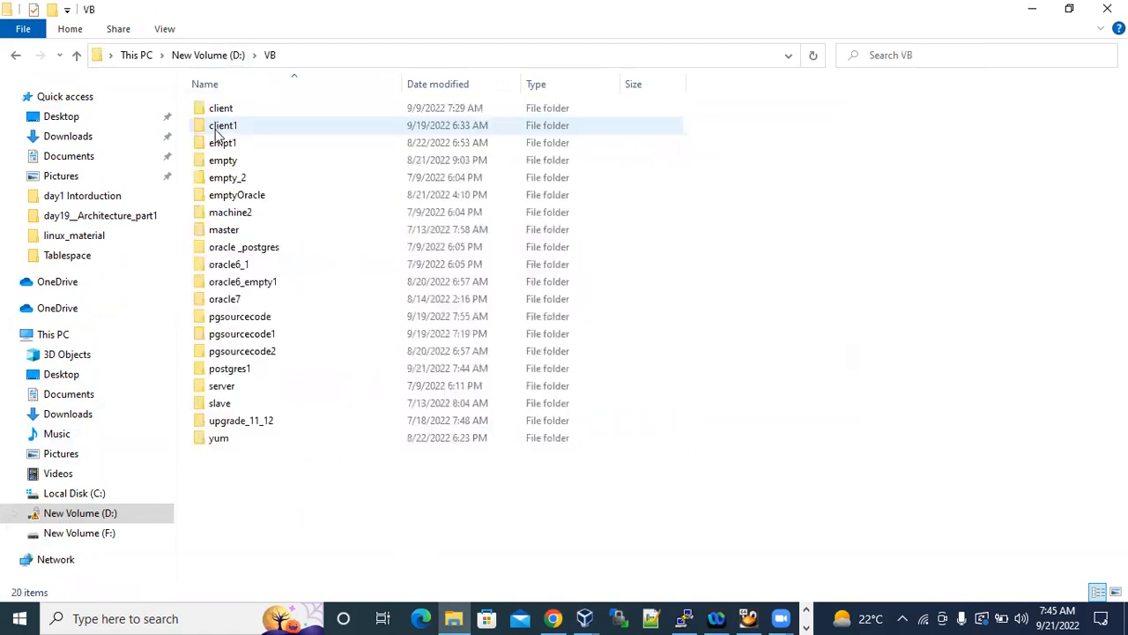
{"action": "left_click", "coordinate": [246, 376]}
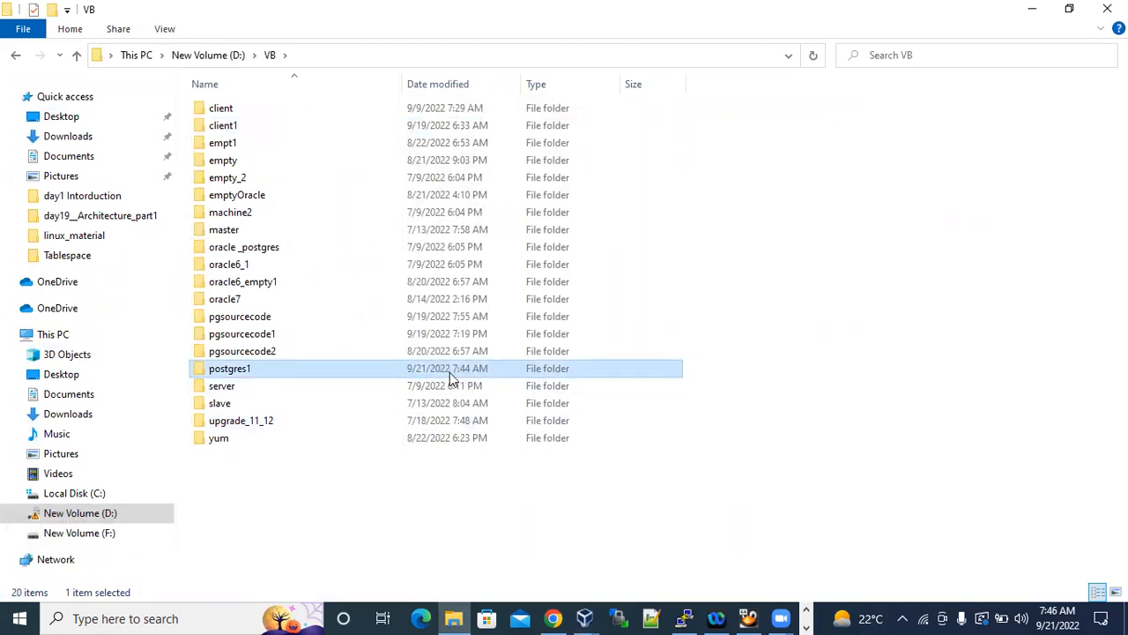
{"action": "mouse_move", "coordinate": [1064, 614]}
{"action": "left_click", "coordinate": [300, 50]}
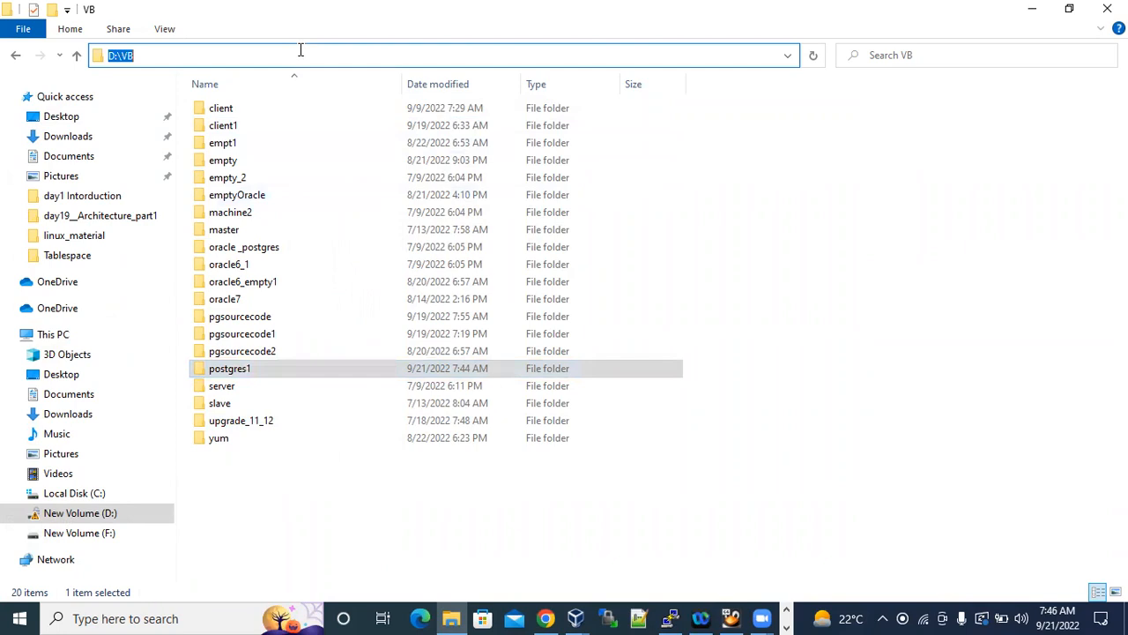
Examine the files inside the postgres1 folder, return to D:\VB to show its path, and minimize File Explorer.
{"action": "double_click", "coordinate": [250, 379]}
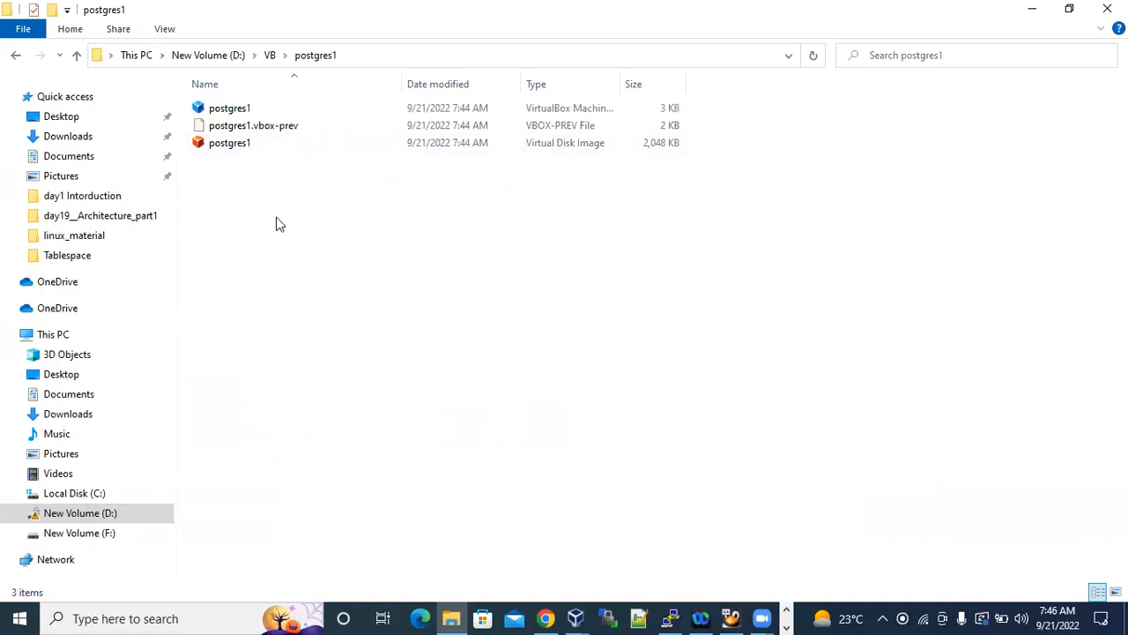
{"action": "left_click", "coordinate": [271, 56]}
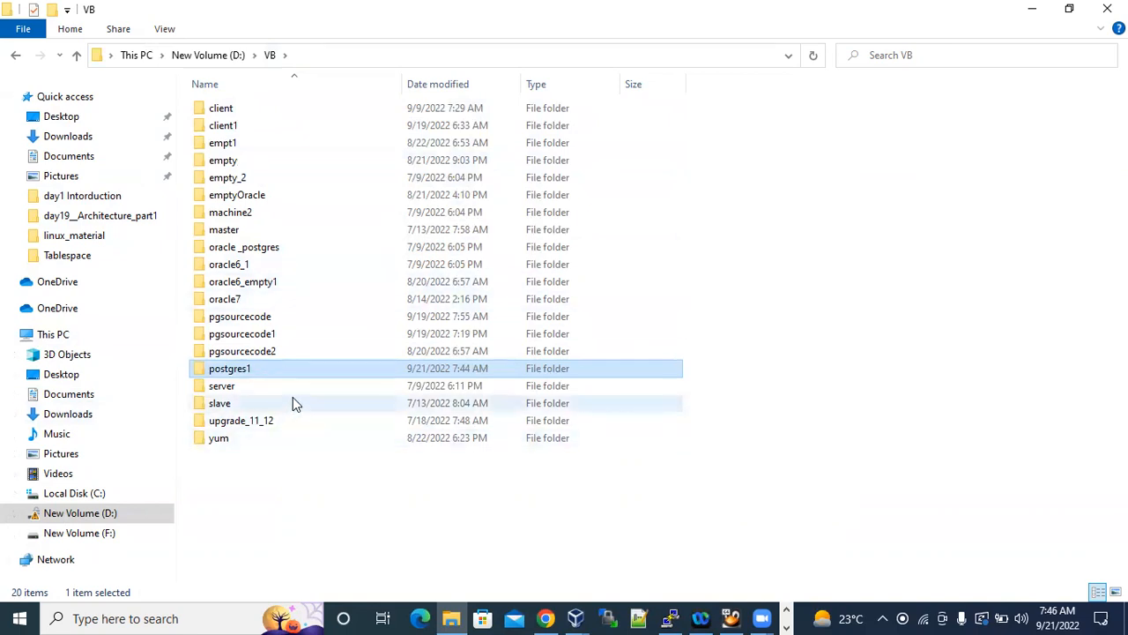
{"action": "left_click", "coordinate": [294, 53]}
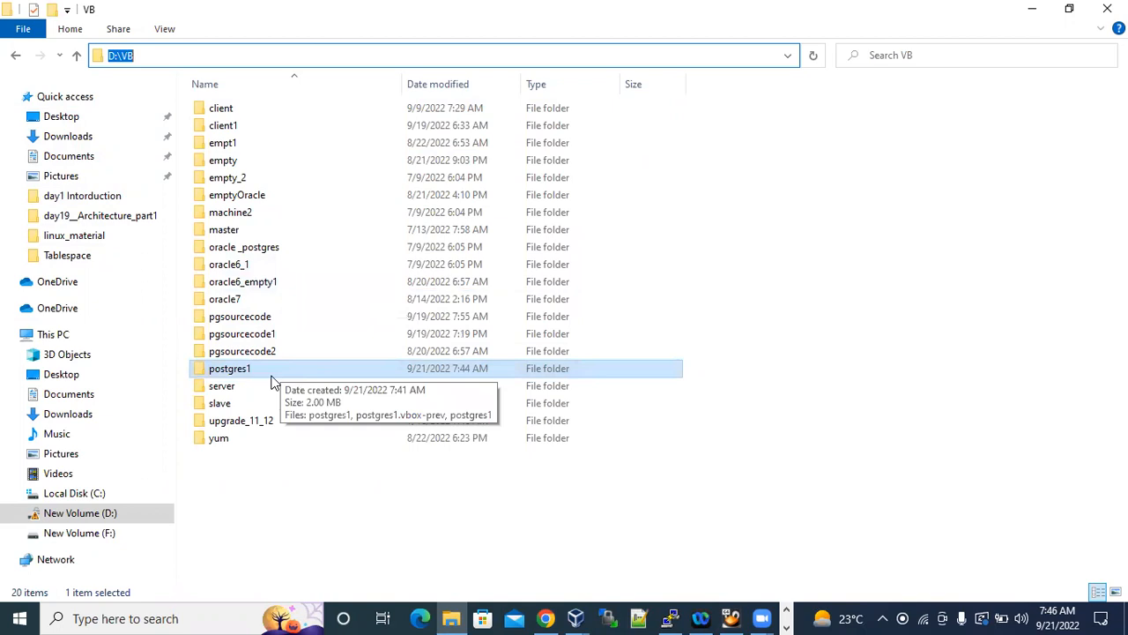
{"action": "left_click", "coordinate": [1029, 8]}
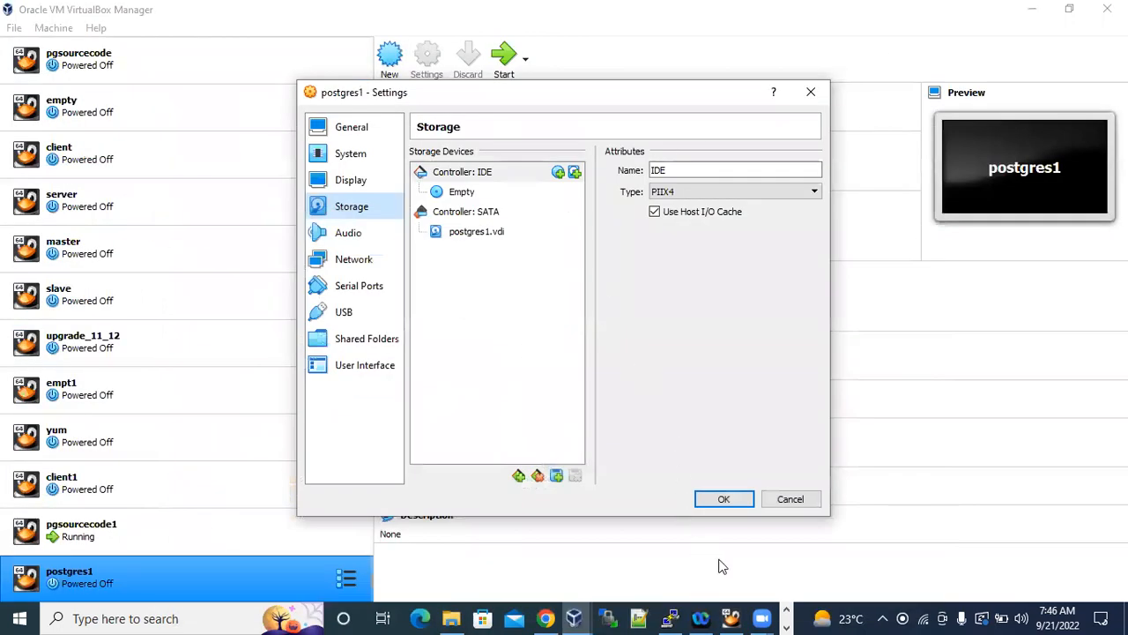
Switch to the Oracle Linux 6 Installation document in Word and review the steps from memory size to virtual disk location and size.
{"action": "left_click", "coordinate": [787, 626]}
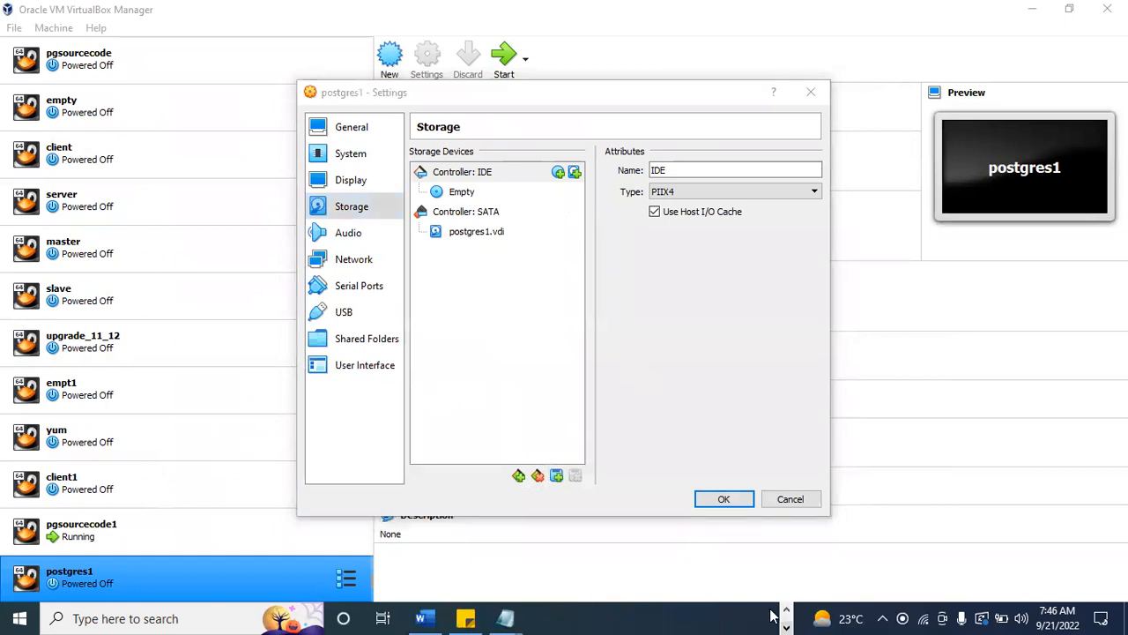
{"action": "left_click", "coordinate": [429, 618]}
{"action": "scroll", "coordinate": [577, 354], "scroll_direction": "down", "scroll_amount": 10}
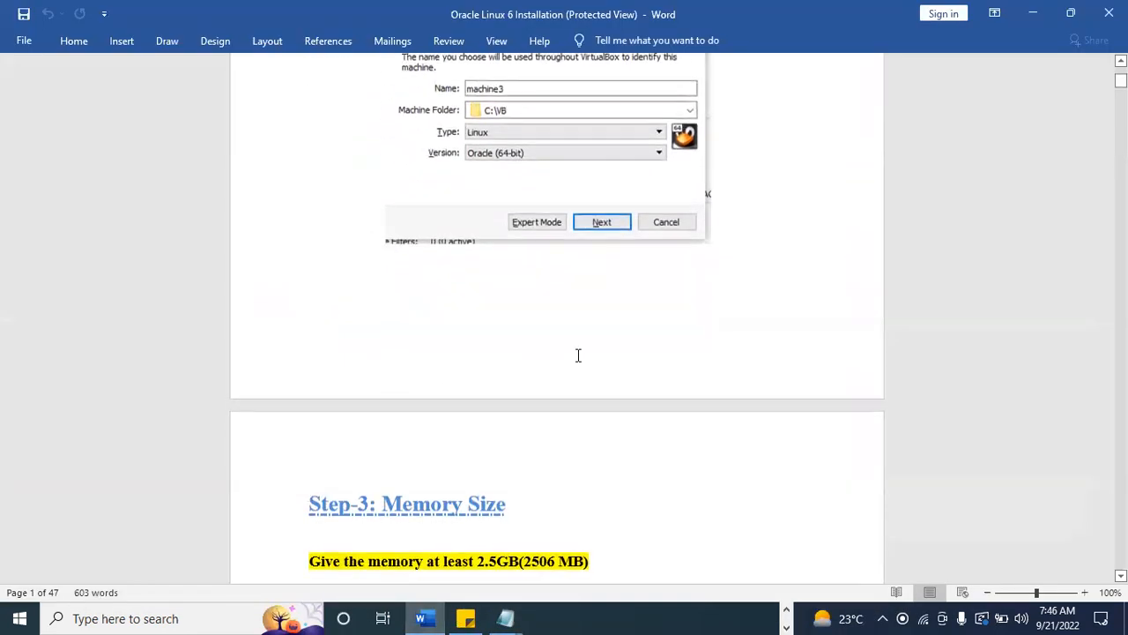
{"action": "scroll", "coordinate": [683, 393], "scroll_direction": "down", "scroll_amount": 10}
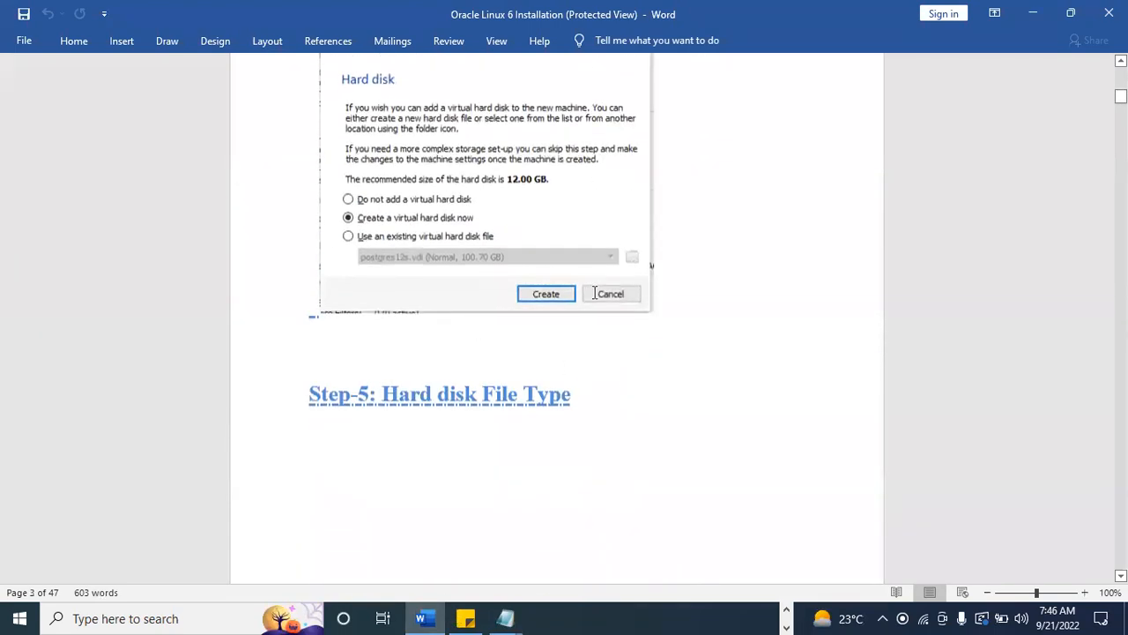
{"action": "scroll", "coordinate": [599, 312], "scroll_direction": "down", "scroll_amount": 15}
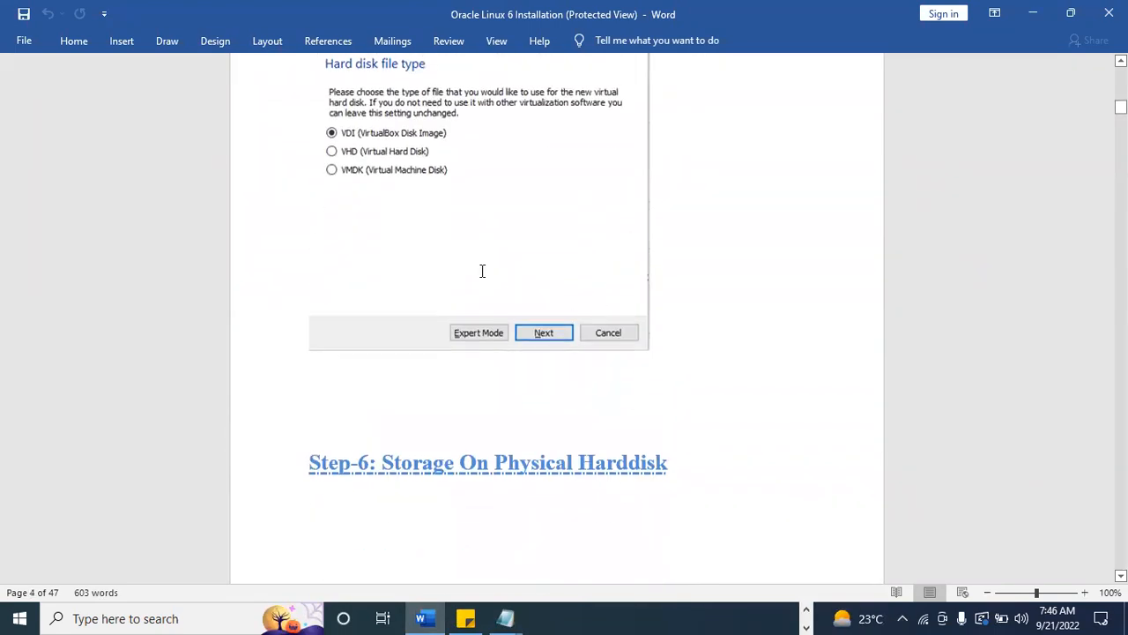
{"action": "scroll", "coordinate": [655, 365], "scroll_direction": "down", "scroll_amount": 18}
{"action": "scroll", "coordinate": [675, 327], "scroll_direction": "down", "scroll_amount": 15}
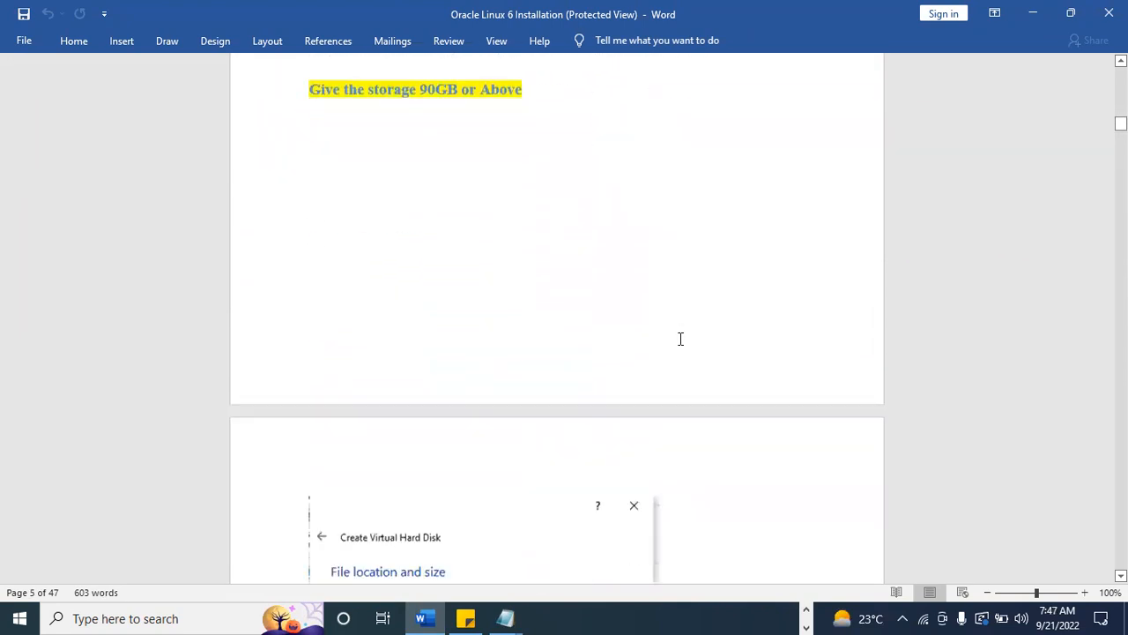
{"action": "scroll", "coordinate": [680, 339], "scroll_direction": "down", "scroll_amount": 8}
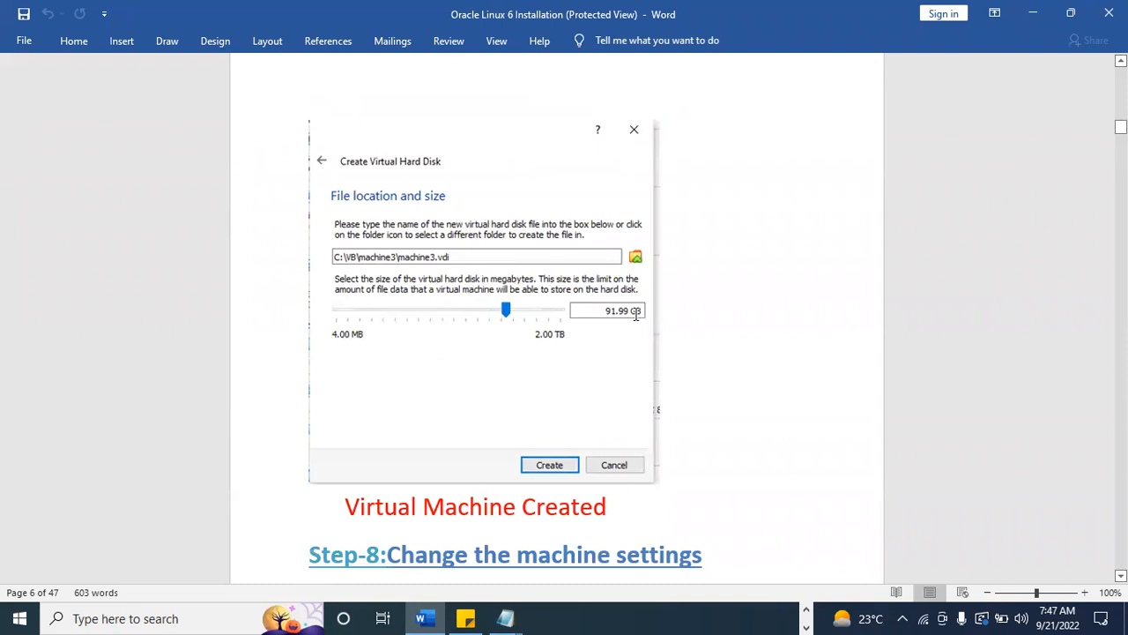
Read Step-8 of the guide on changing the machine settings, including the System pointing device and the OS image file section.
{"action": "scroll", "coordinate": [650, 357], "scroll_direction": "down", "scroll_amount": 4}
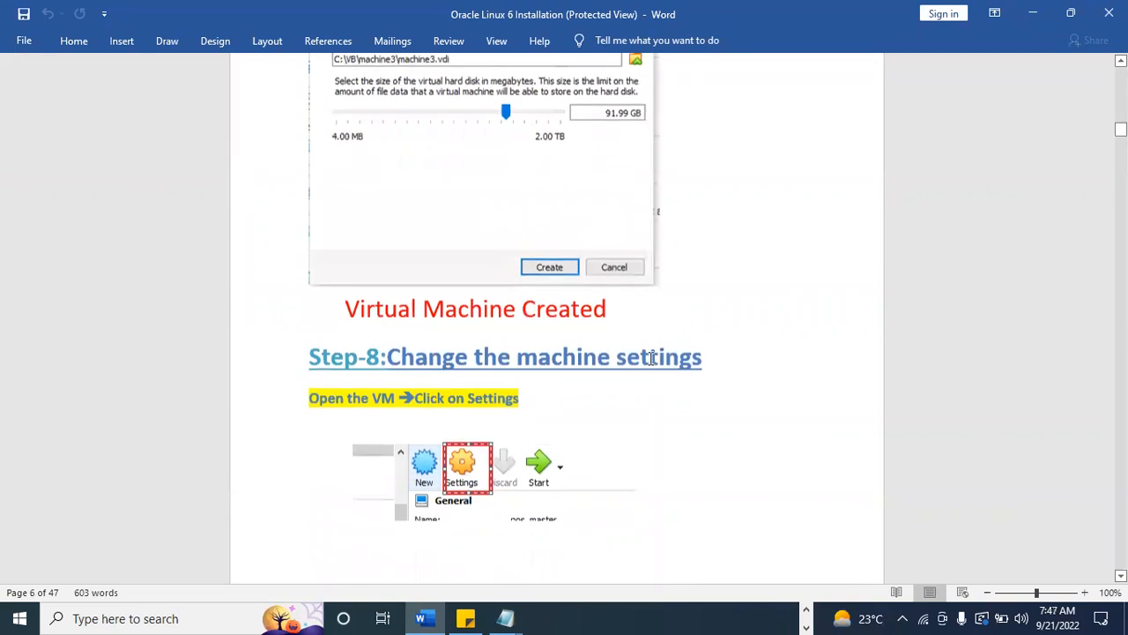
{"action": "scroll", "coordinate": [651, 361], "scroll_direction": "down", "scroll_amount": 3}
{"action": "scroll", "coordinate": [650, 364], "scroll_direction": "down", "scroll_amount": 1}
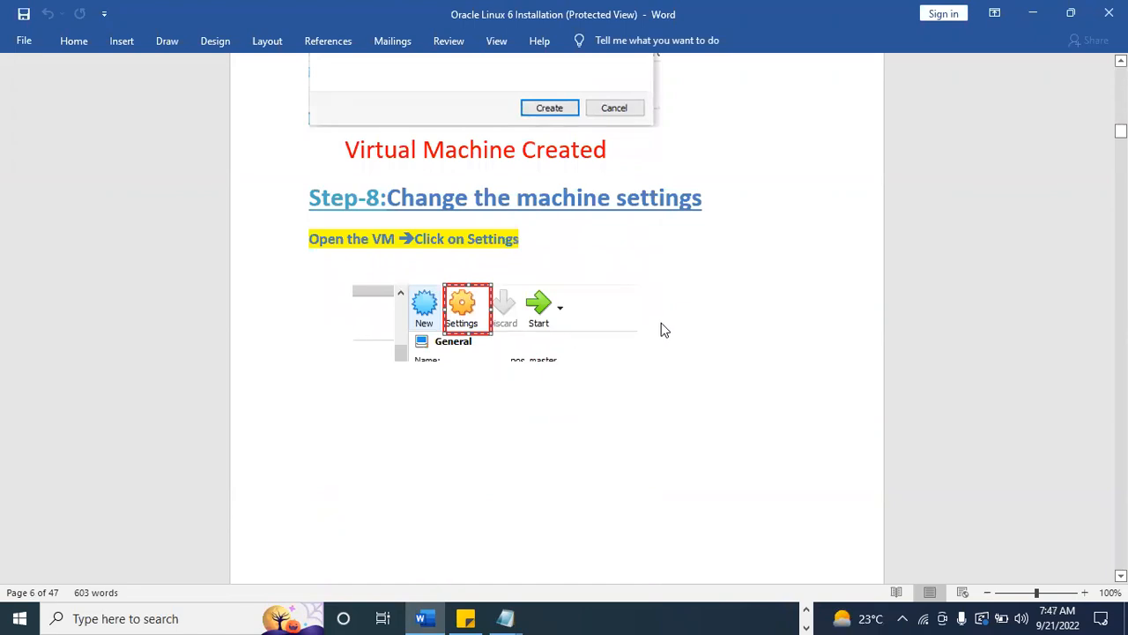
{"action": "scroll", "coordinate": [662, 323], "scroll_direction": "down", "scroll_amount": 5}
{"action": "scroll", "coordinate": [486, 264], "scroll_direction": "up", "scroll_amount": 3}
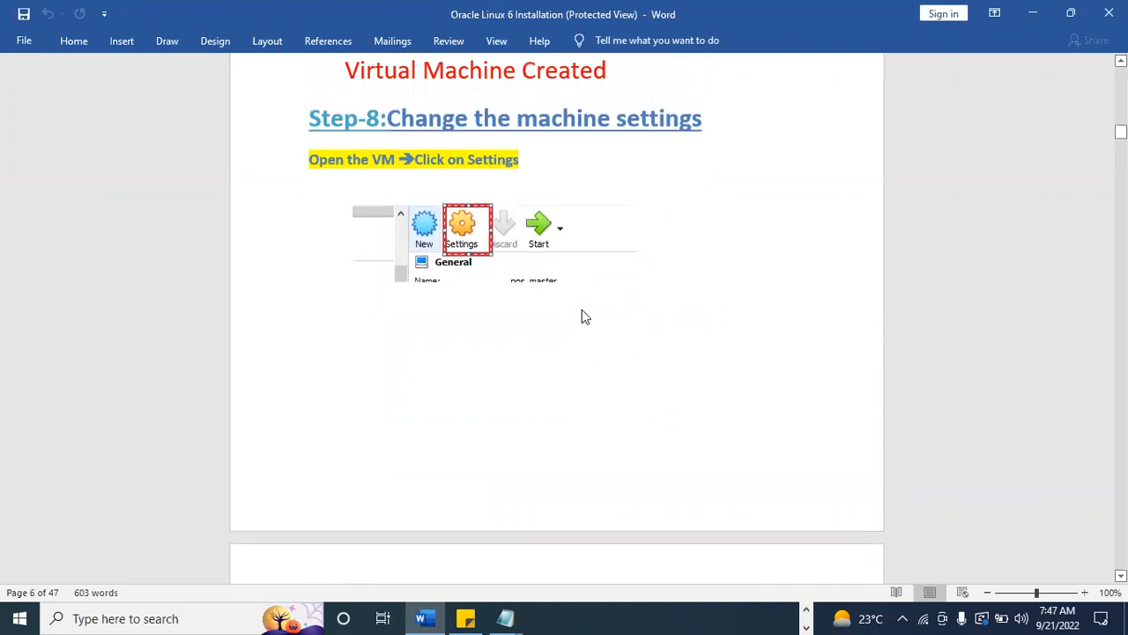
{"action": "scroll", "coordinate": [582, 311], "scroll_direction": "down", "scroll_amount": 6}
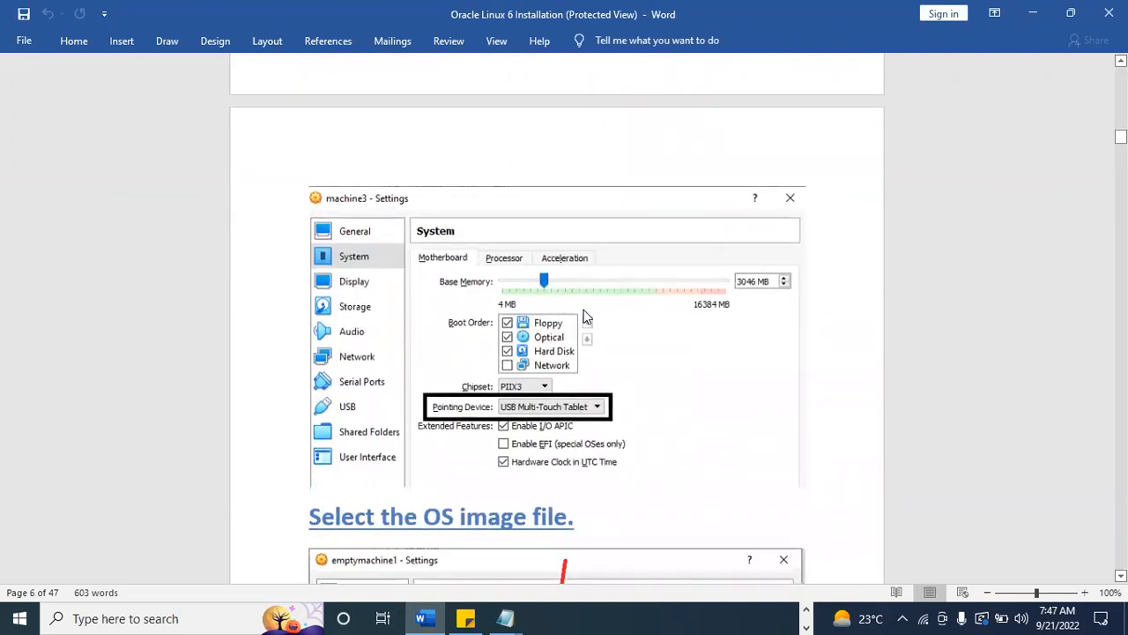
{"action": "scroll", "coordinate": [584, 309], "scroll_direction": "up", "scroll_amount": 3}
{"action": "scroll", "coordinate": [544, 252], "scroll_direction": "down", "scroll_amount": 3}
{"action": "scroll", "coordinate": [558, 414], "scroll_direction": "down", "scroll_amount": 2}
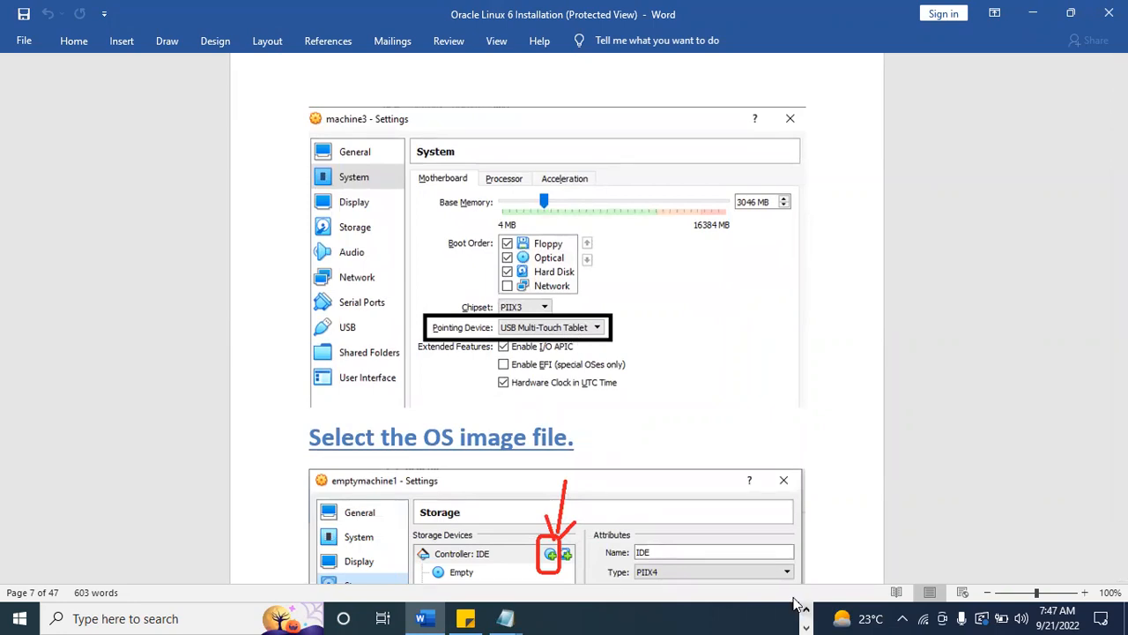
{"action": "scroll", "coordinate": [796, 603], "scroll_direction": "down", "scroll_amount": 4}
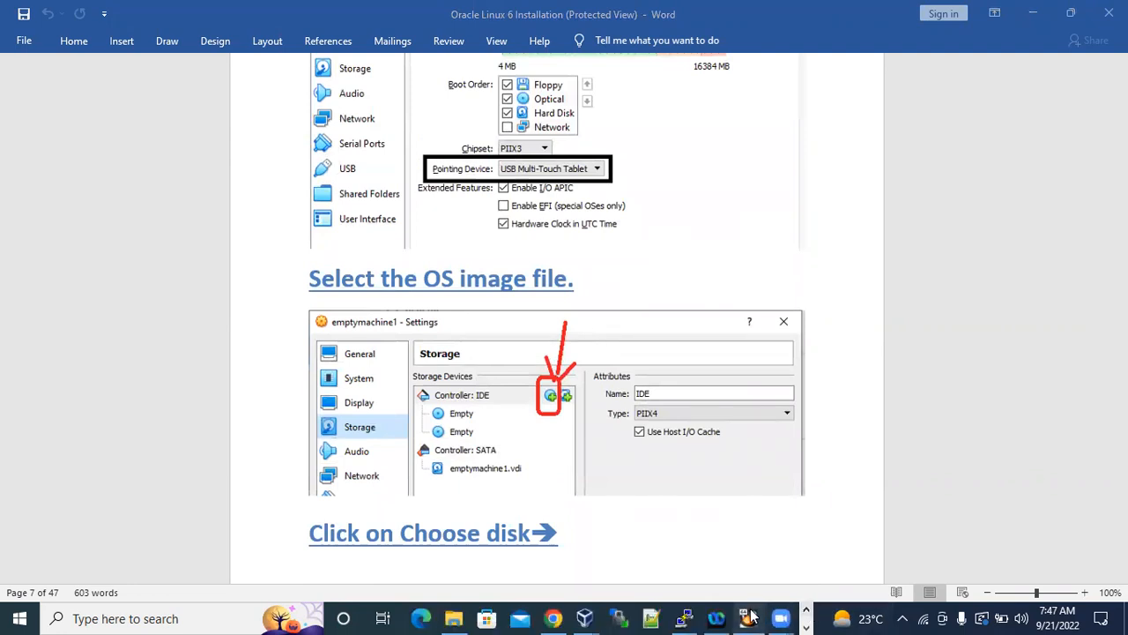
Switch back to the postgres1 settings in VirtualBox Manager and set the System pointing device to USB Multi-Touch Tablet.
{"action": "left_click", "coordinate": [749, 617]}
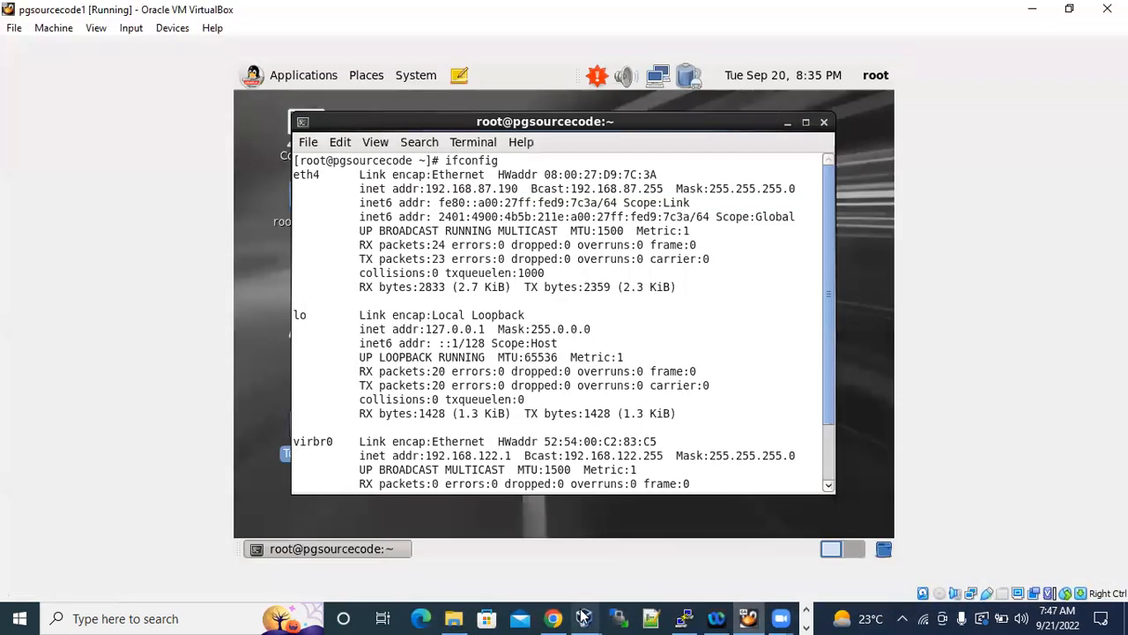
{"action": "mouse_move", "coordinate": [582, 617]}
{"action": "left_click", "coordinate": [658, 549]}
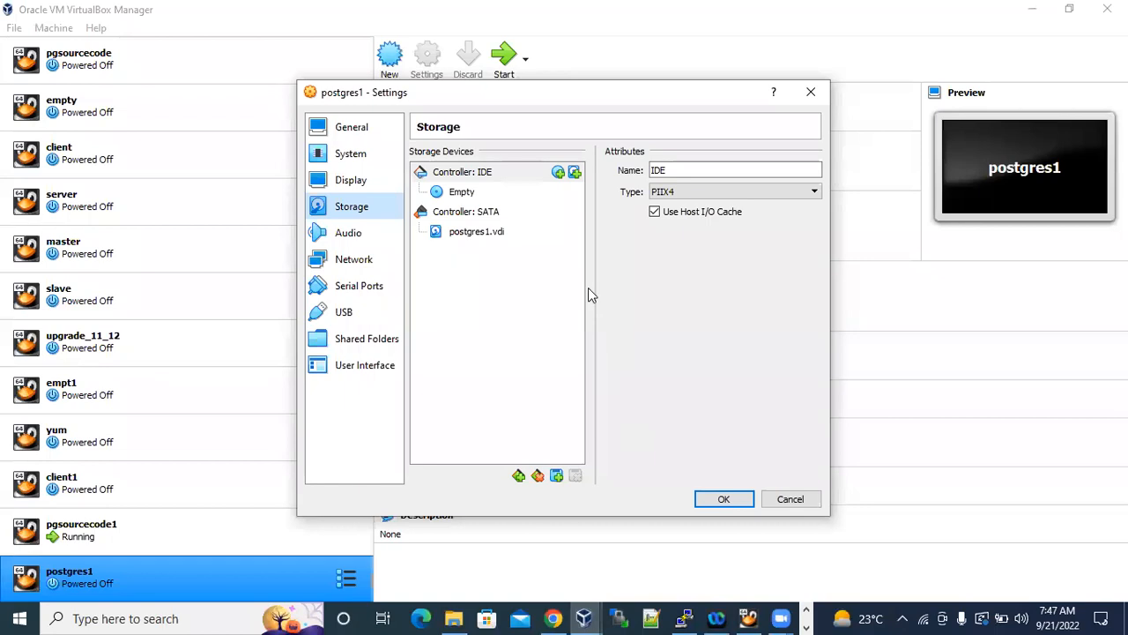
{"action": "left_click", "coordinate": [357, 155]}
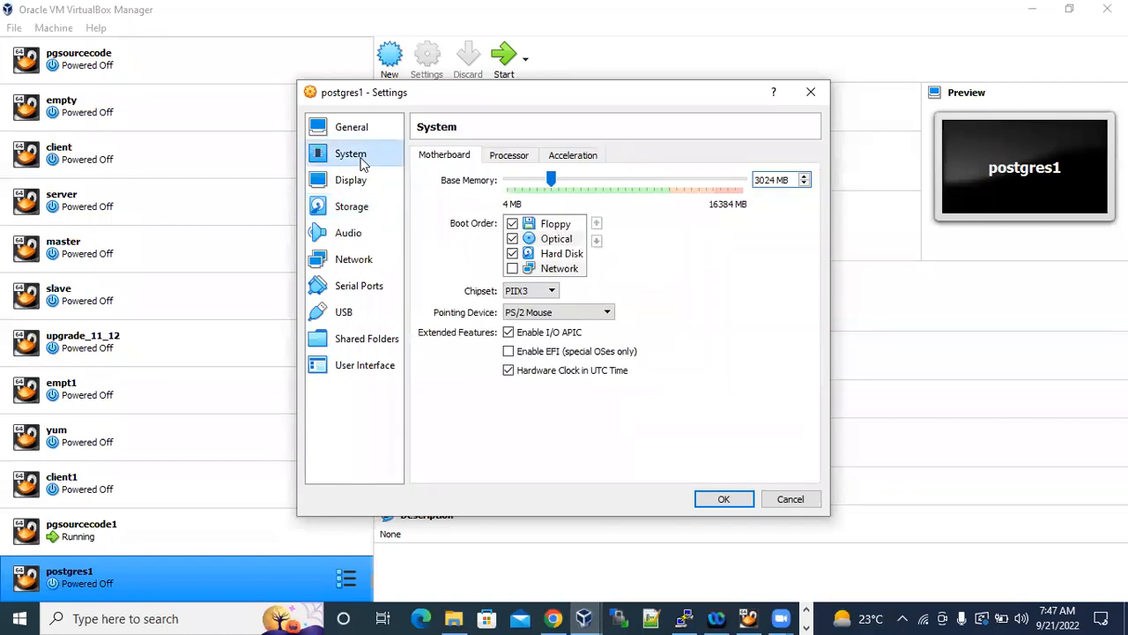
{"action": "left_click", "coordinate": [566, 319]}
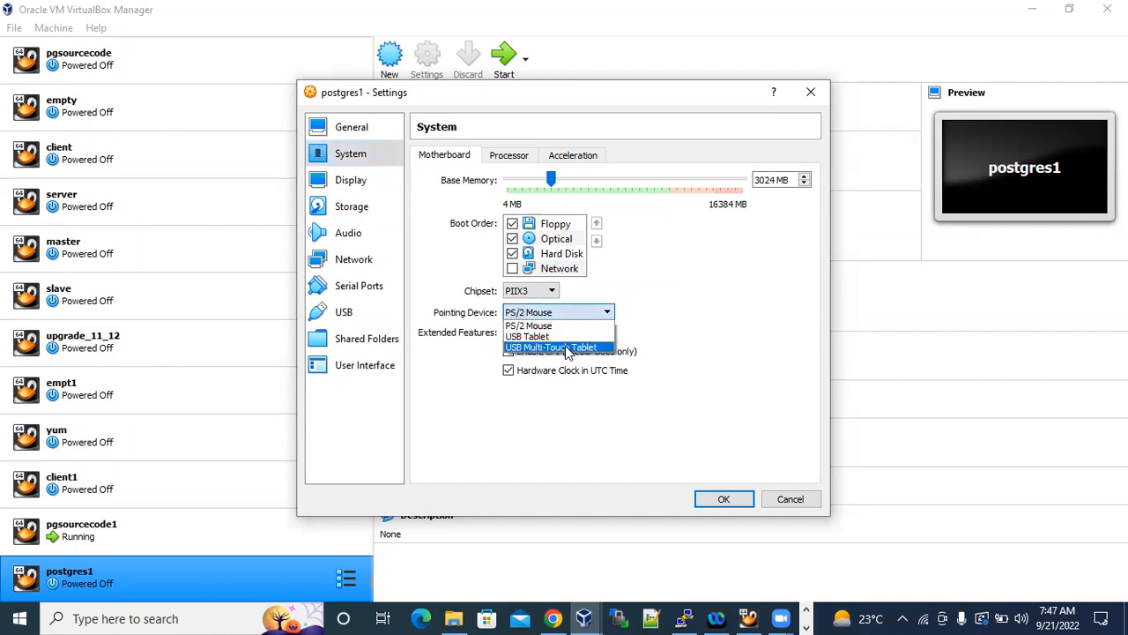
{"action": "left_click", "coordinate": [584, 347]}
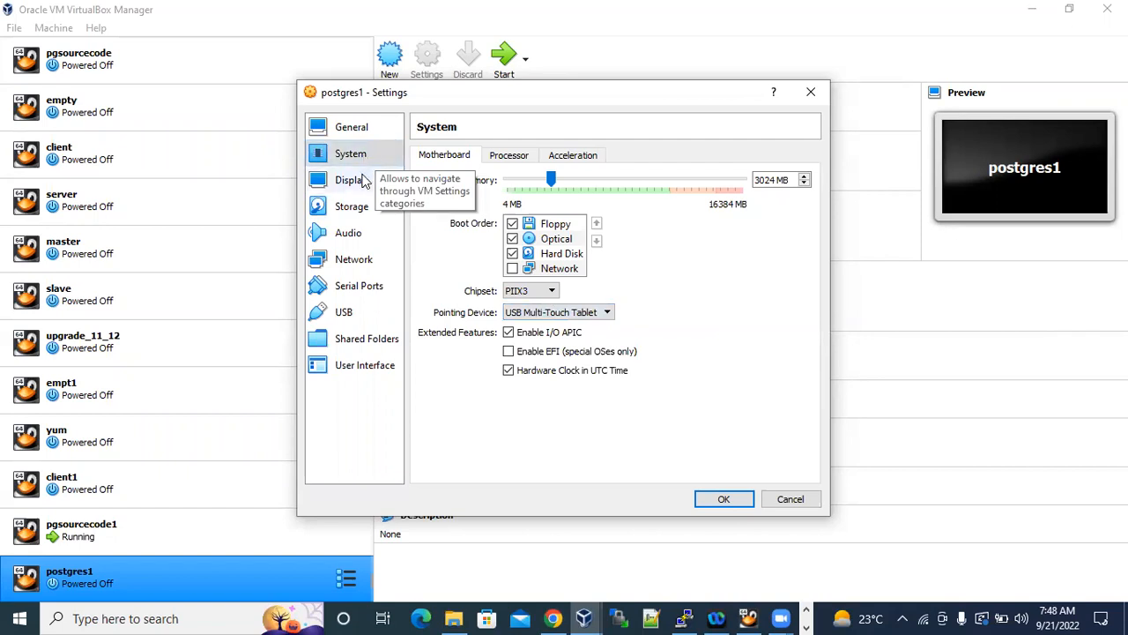
Return to the Word guide and read how to add an optical drive to Controller: IDE and choose a disk.
{"action": "left_click", "coordinate": [810, 614]}
{"action": "left_click", "coordinate": [420, 617]}
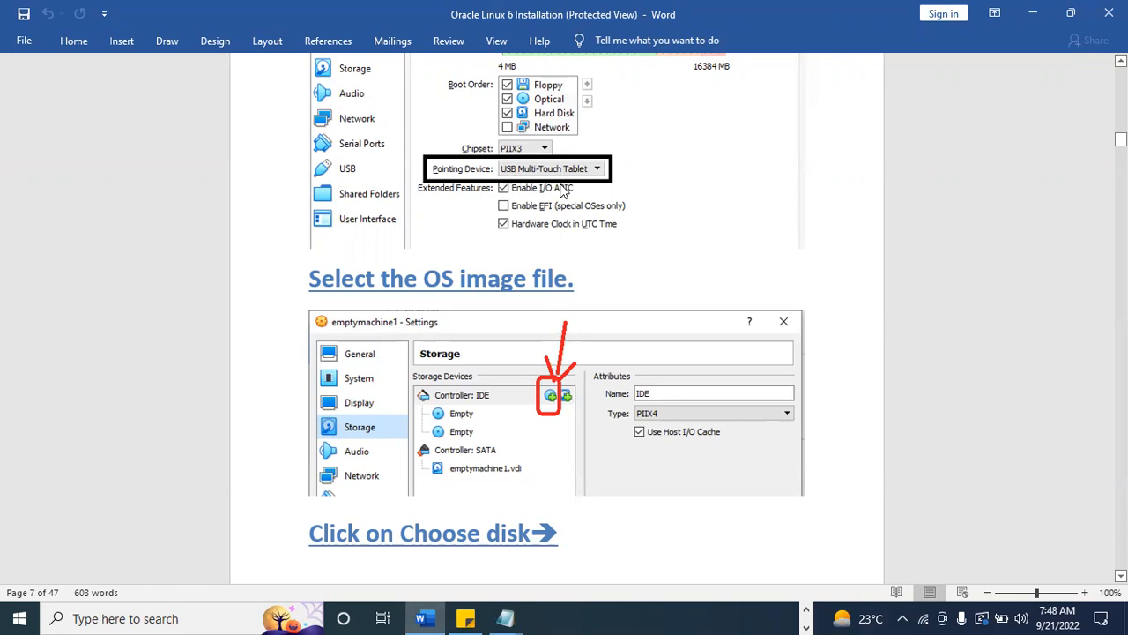
{"action": "scroll", "coordinate": [595, 266], "scroll_direction": "down", "scroll_amount": 10}
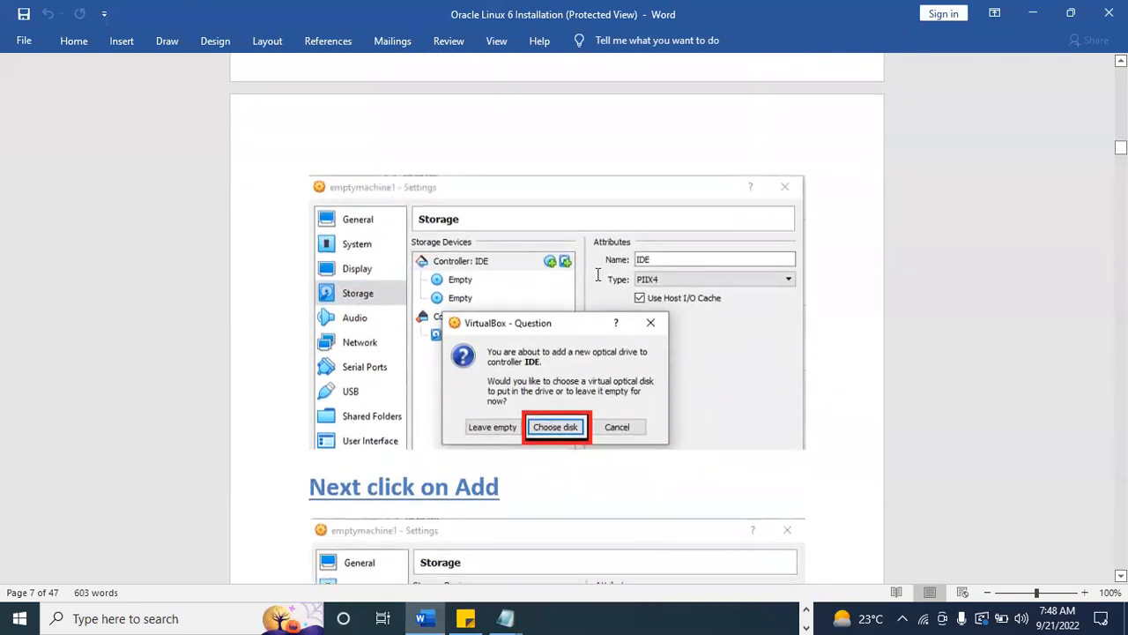
{"action": "scroll", "coordinate": [597, 280], "scroll_direction": "up", "scroll_amount": 10}
{"action": "scroll", "coordinate": [597, 281], "scroll_direction": "up", "scroll_amount": 1}
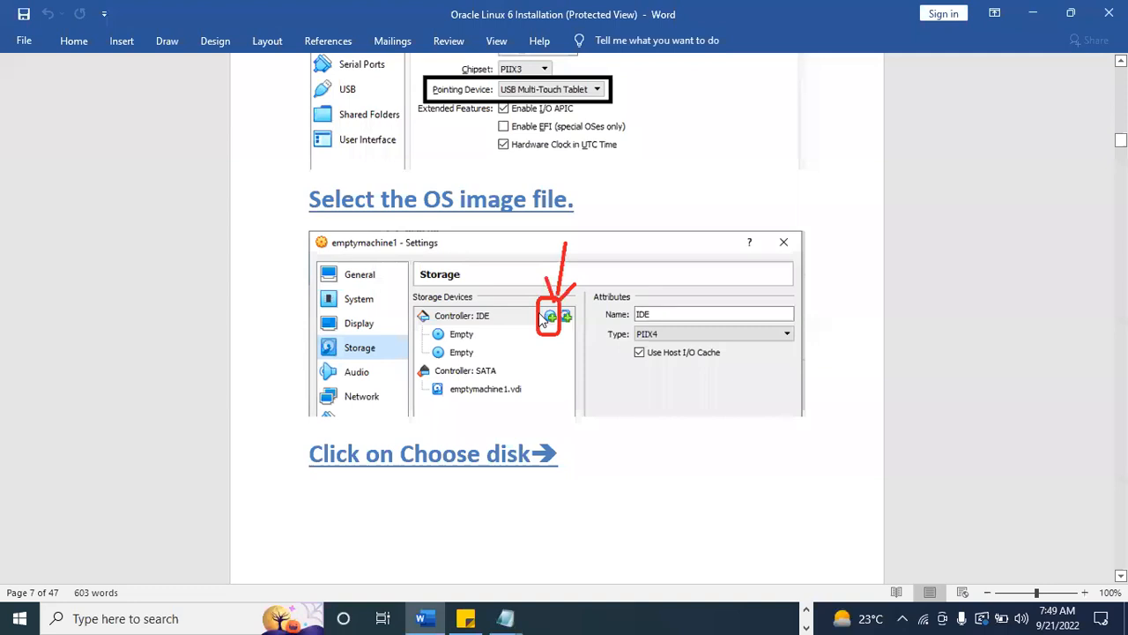
{"action": "scroll", "coordinate": [542, 322], "scroll_direction": "down", "scroll_amount": 5}
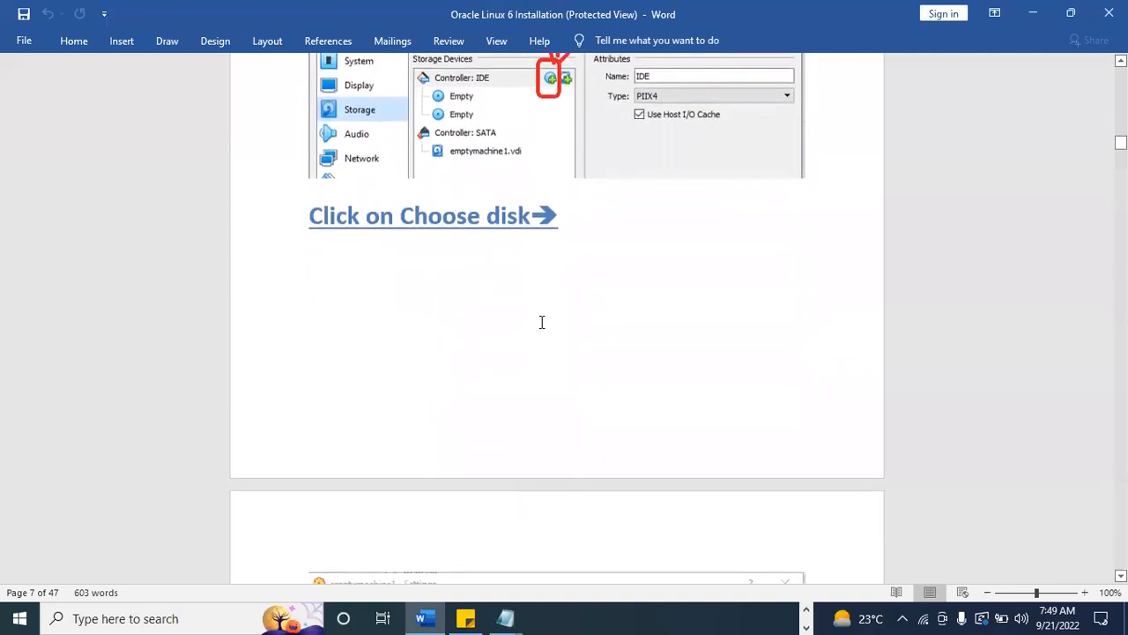
{"action": "scroll", "coordinate": [543, 325], "scroll_direction": "down", "scroll_amount": 8}
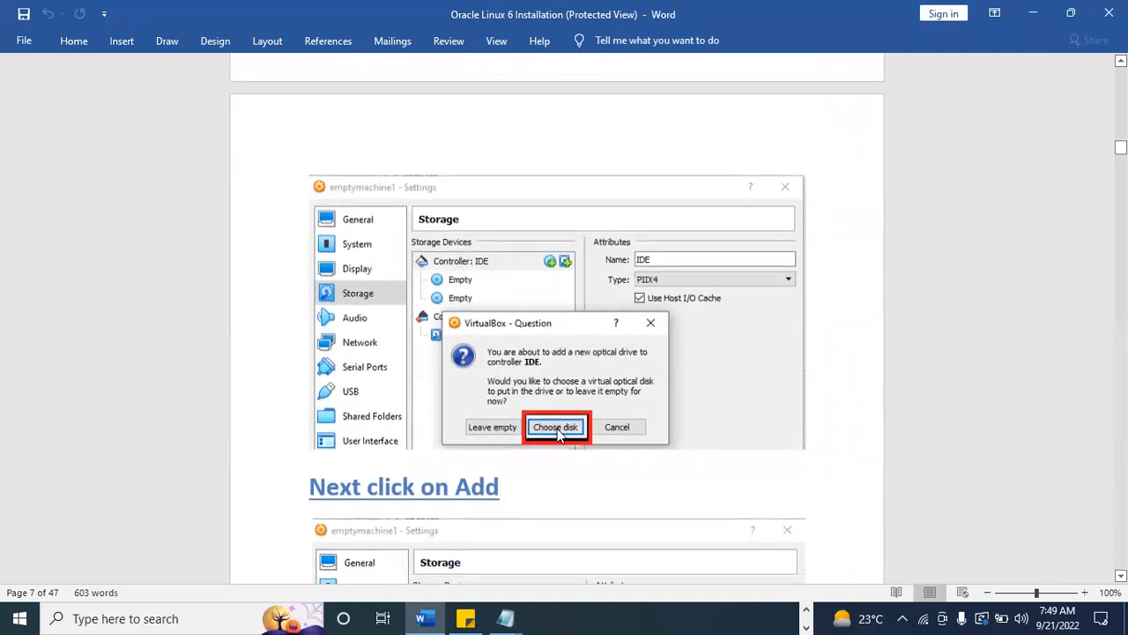
Read the guide's instructions for adding and opening the OS image file, through to the example of the attached image.
{"action": "scroll", "coordinate": [557, 428], "scroll_direction": "down", "scroll_amount": 8}
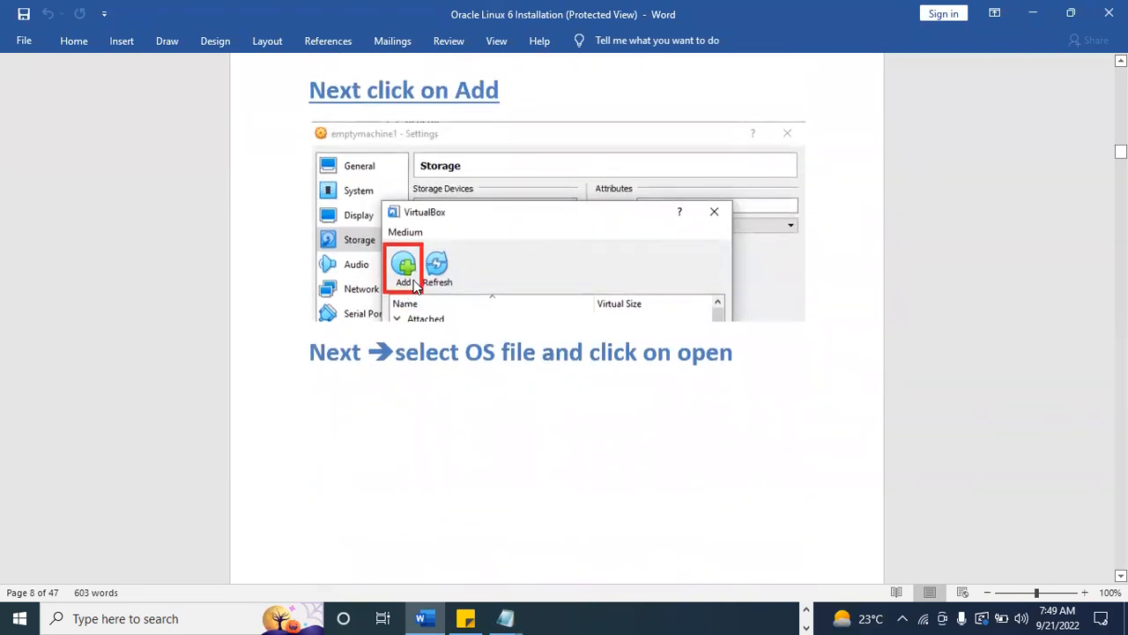
{"action": "scroll", "coordinate": [567, 373], "scroll_direction": "down", "scroll_amount": 8}
{"action": "scroll", "coordinate": [598, 381], "scroll_direction": "down", "scroll_amount": 4}
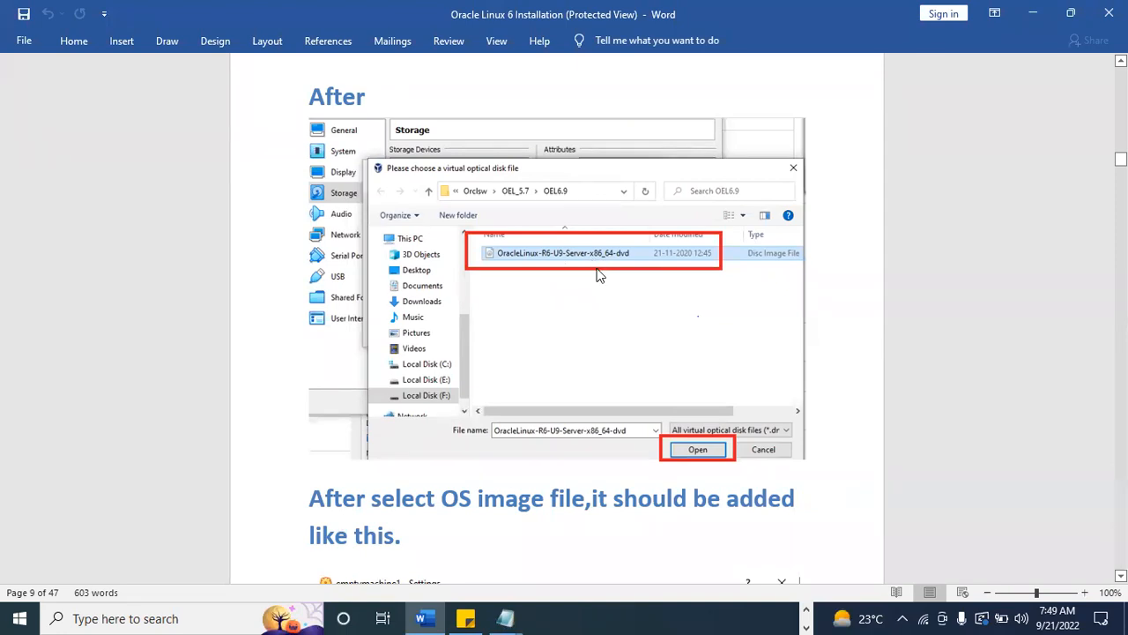
{"action": "scroll", "coordinate": [687, 432], "scroll_direction": "down", "scroll_amount": 8}
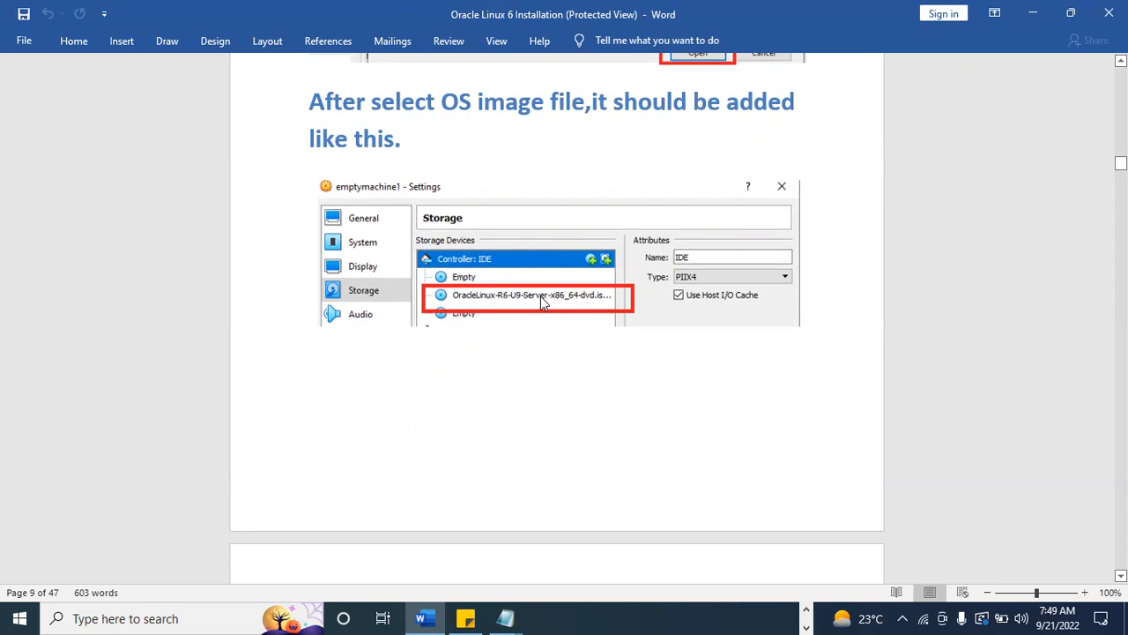
Read the guide's network section on the Bridged Adapter, and return to the postgres1 settings in VirtualBox Manager.
{"action": "scroll", "coordinate": [559, 350], "scroll_direction": "down", "scroll_amount": 8}
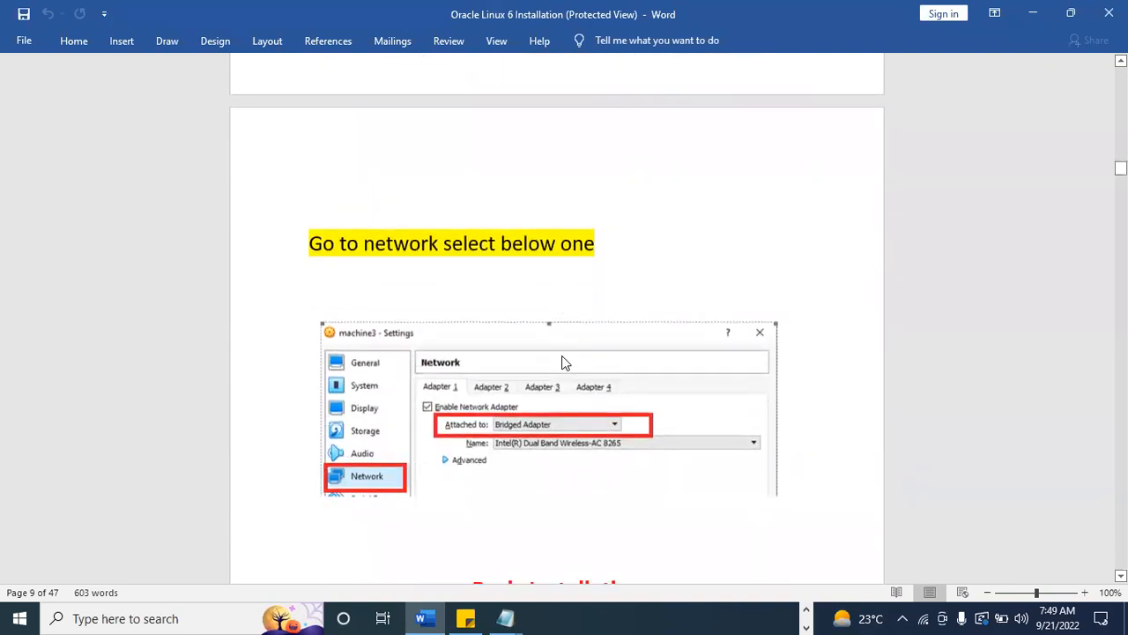
{"action": "scroll", "coordinate": [562, 355], "scroll_direction": "up", "scroll_amount": 8}
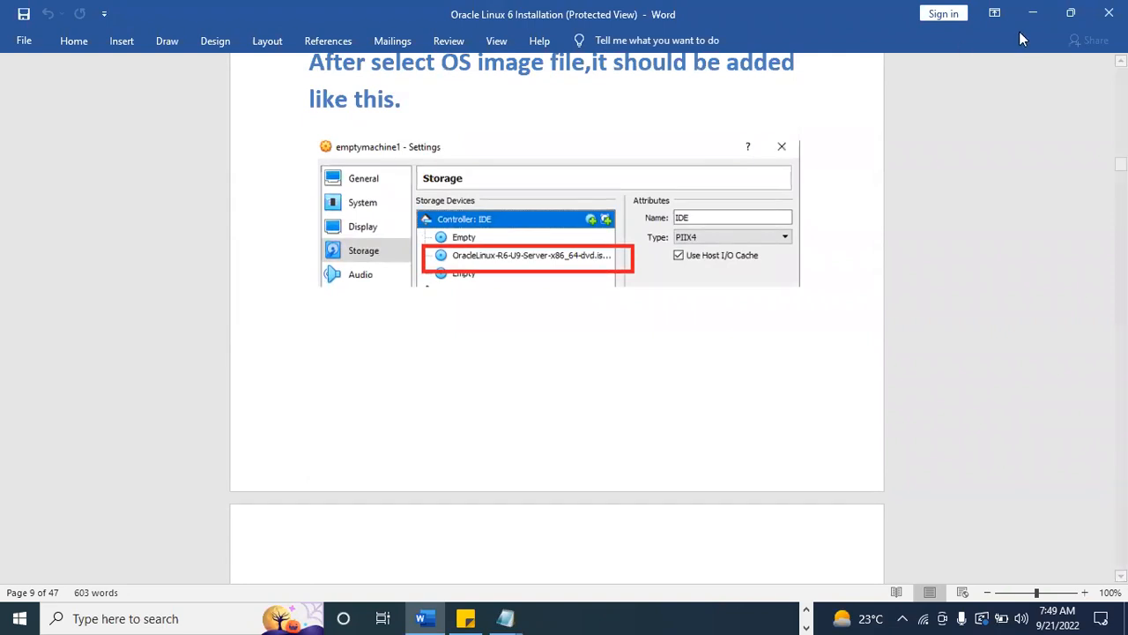
{"action": "left_click", "coordinate": [1034, 15]}
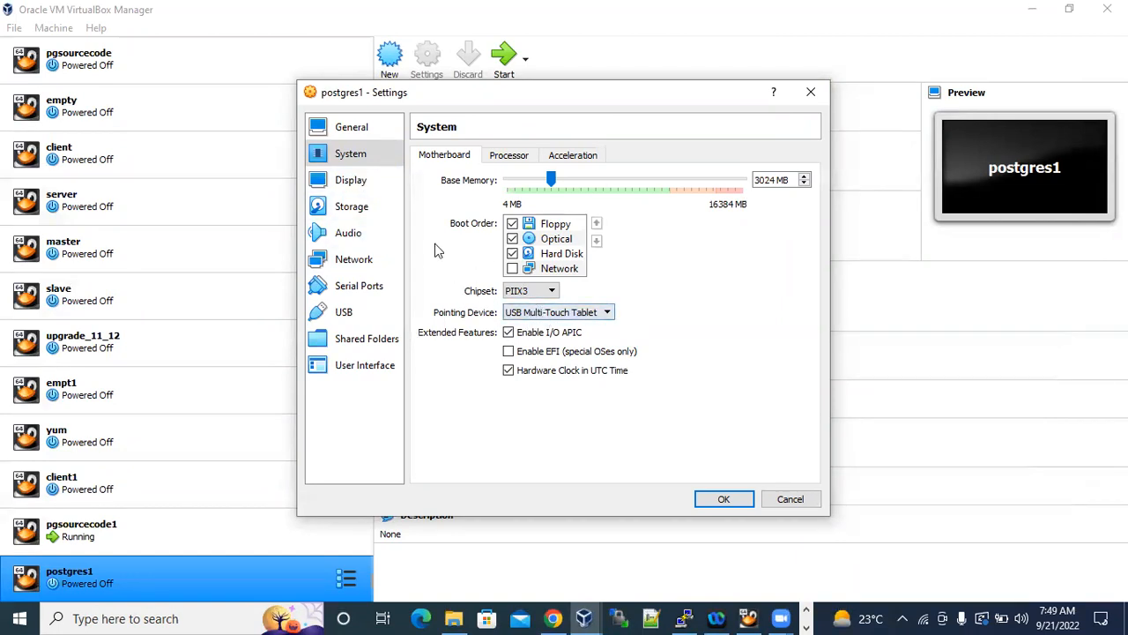
For a new optical drive on Controller: IDE in Storage, add the OracleLinux-R6-U9-Server-x86_64-dvd disk image from F:\oraclelinux softwares.
{"action": "left_click", "coordinate": [357, 206]}
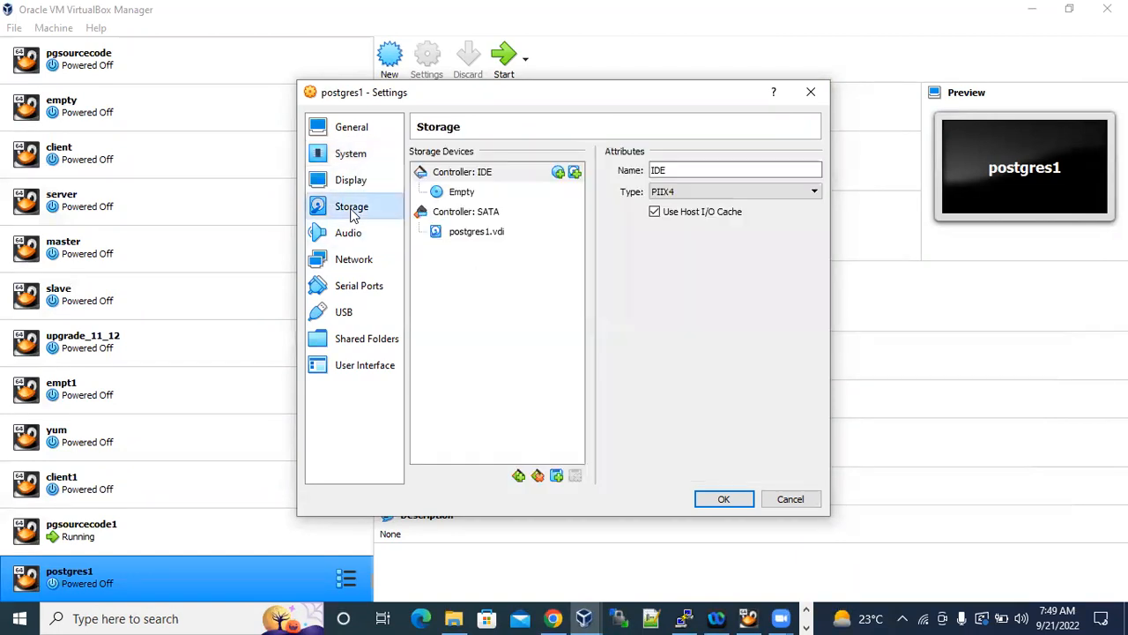
{"action": "left_click", "coordinate": [559, 173]}
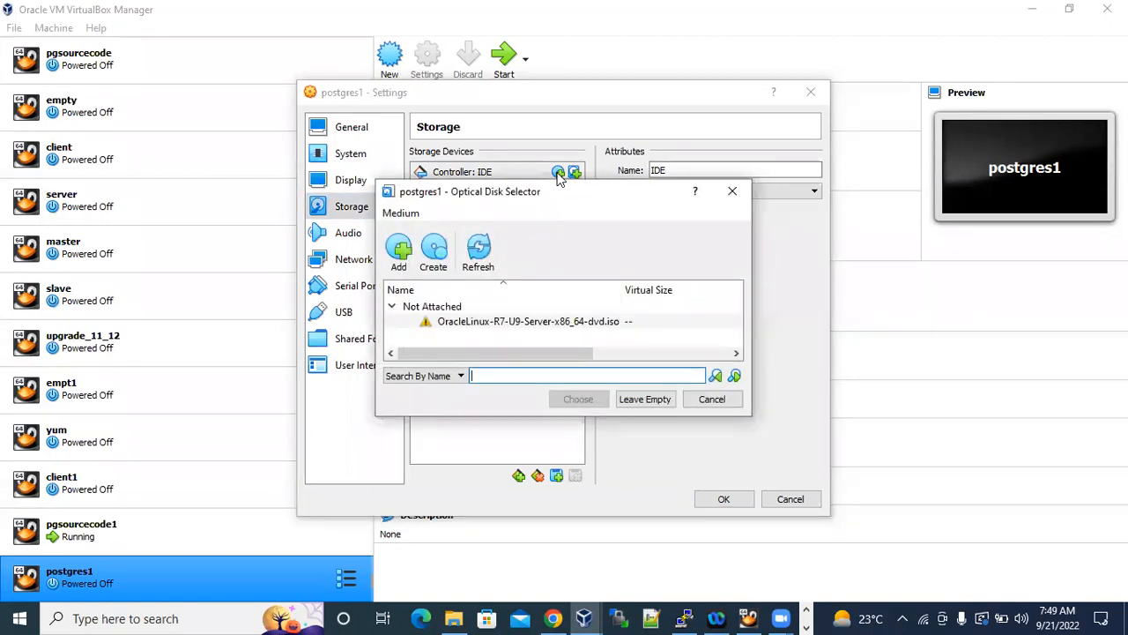
{"action": "left_click", "coordinate": [402, 258]}
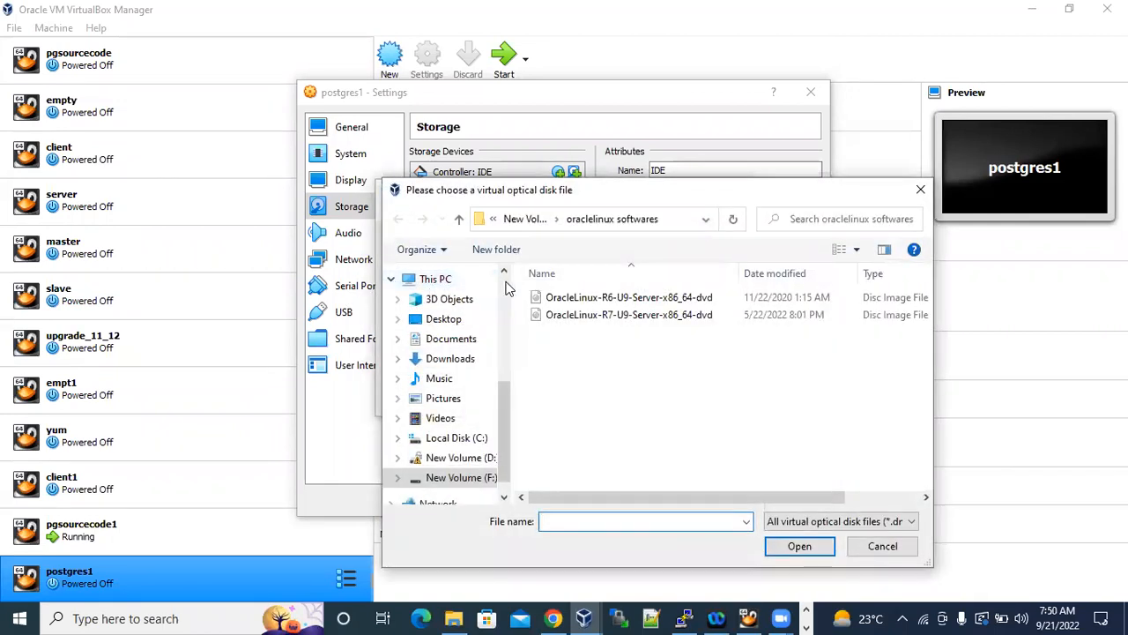
{"action": "left_click", "coordinate": [660, 299]}
{"action": "left_click", "coordinate": [670, 219]}
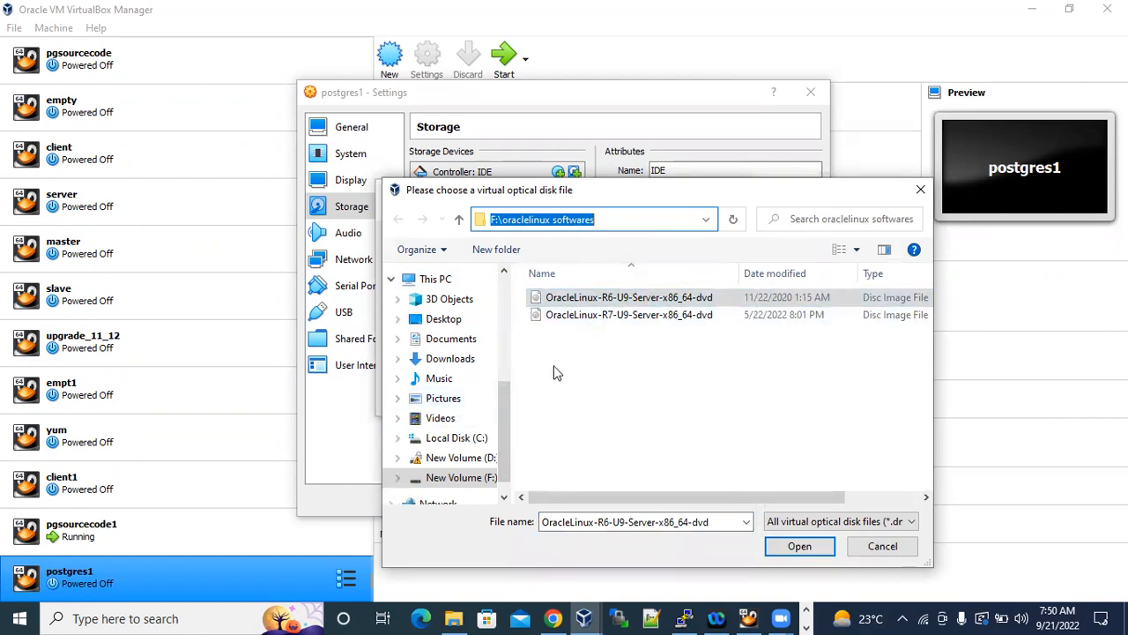
{"action": "left_click", "coordinate": [657, 301]}
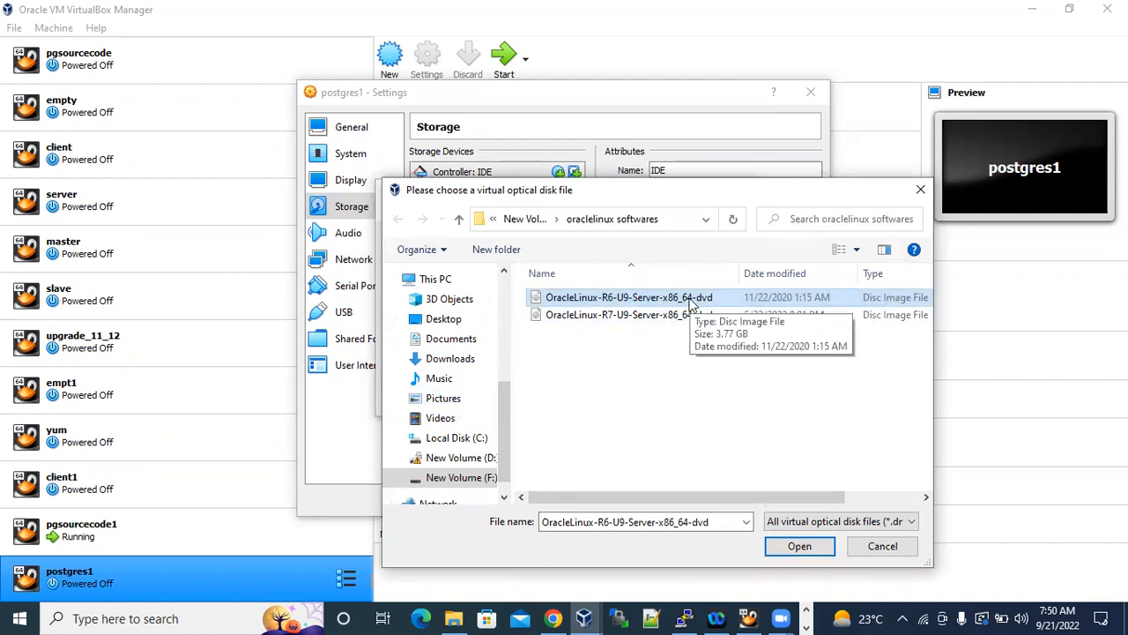
{"action": "left_click", "coordinate": [800, 546]}
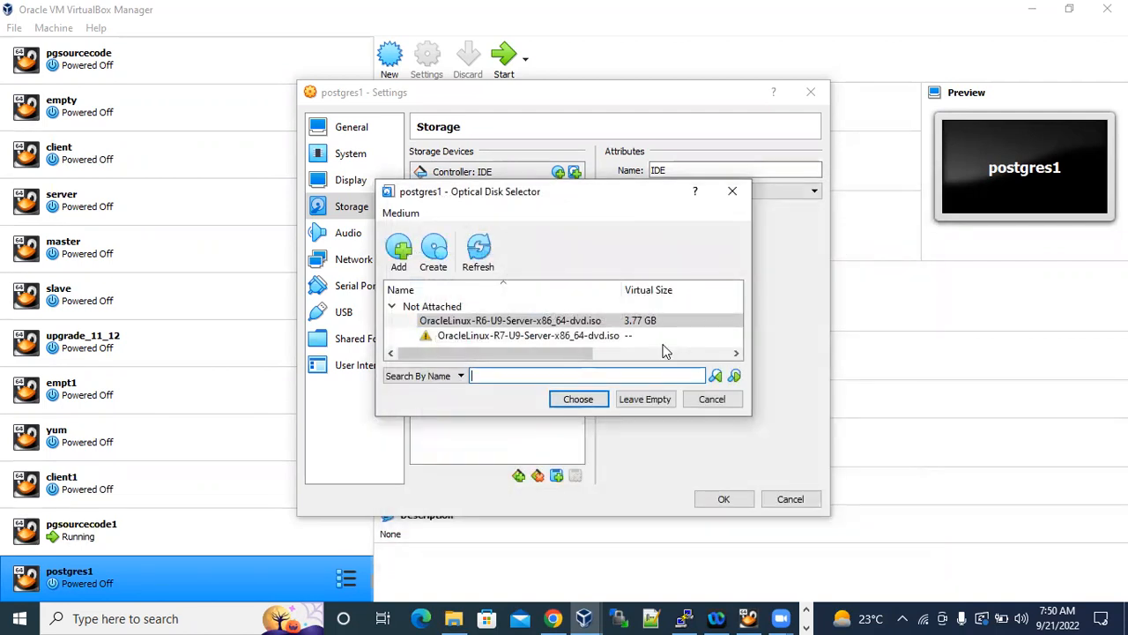
Choose OracleLinux-R6-U9-Server-x86_64-dvd.iso rather than the R7 image as the optical drive's disk.
{"action": "left_click", "coordinate": [641, 322]}
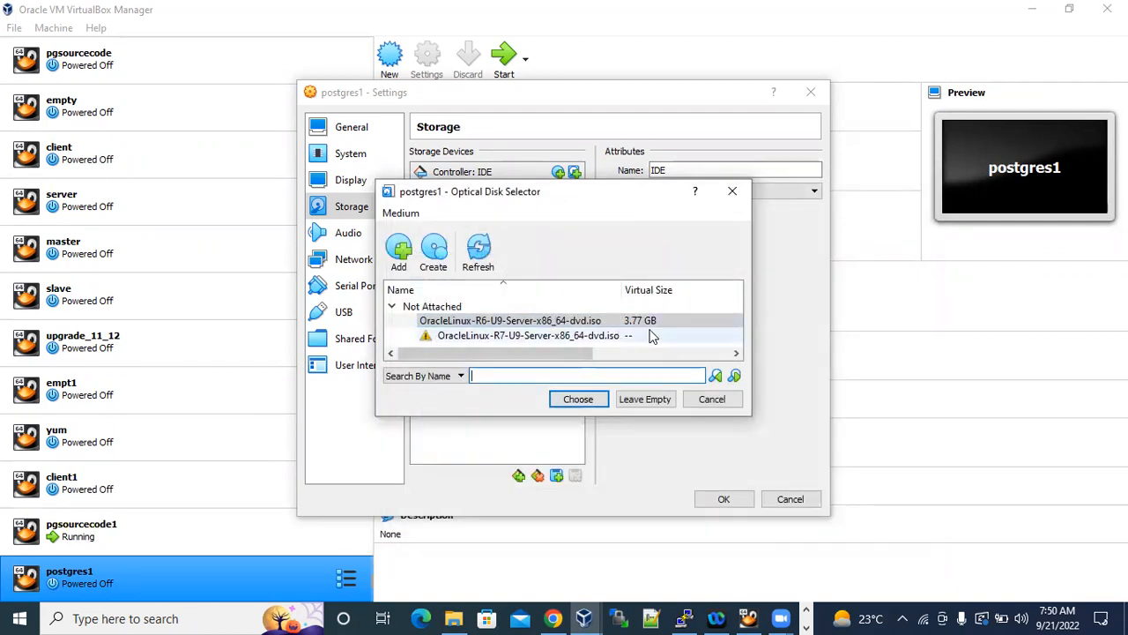
{"action": "left_click", "coordinate": [589, 335]}
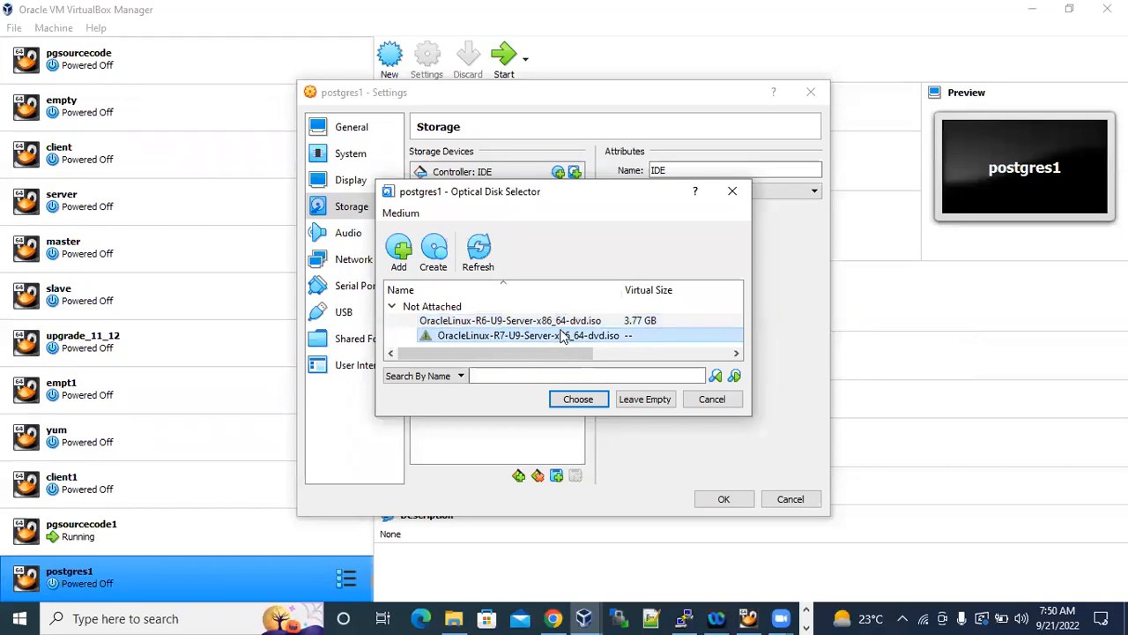
{"action": "left_click", "coordinate": [575, 324]}
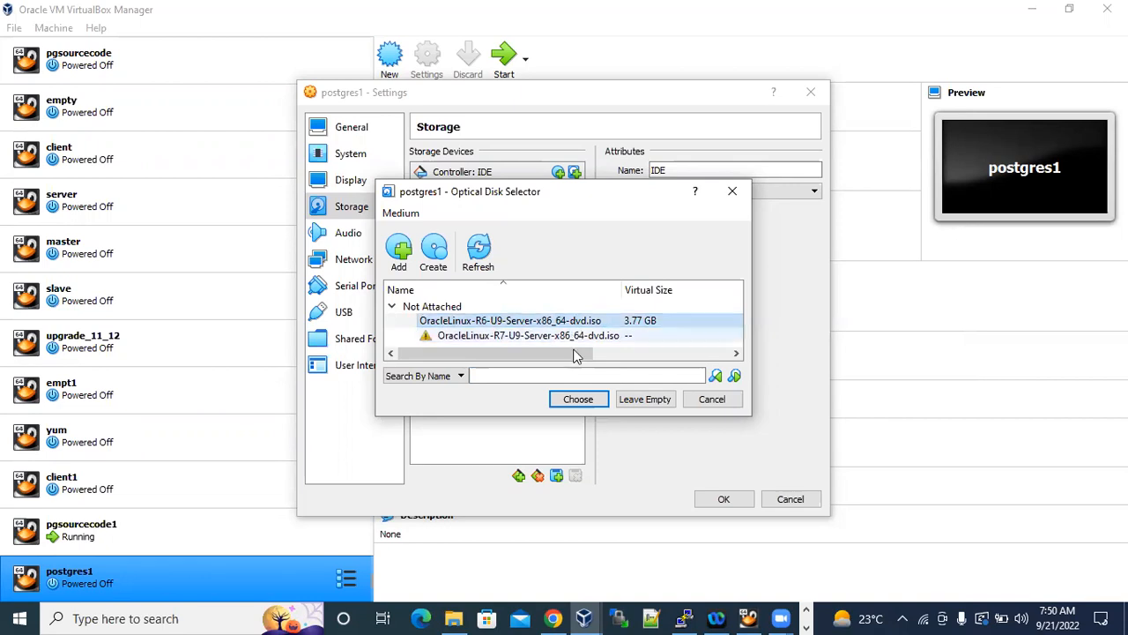
{"action": "left_click", "coordinate": [592, 400]}
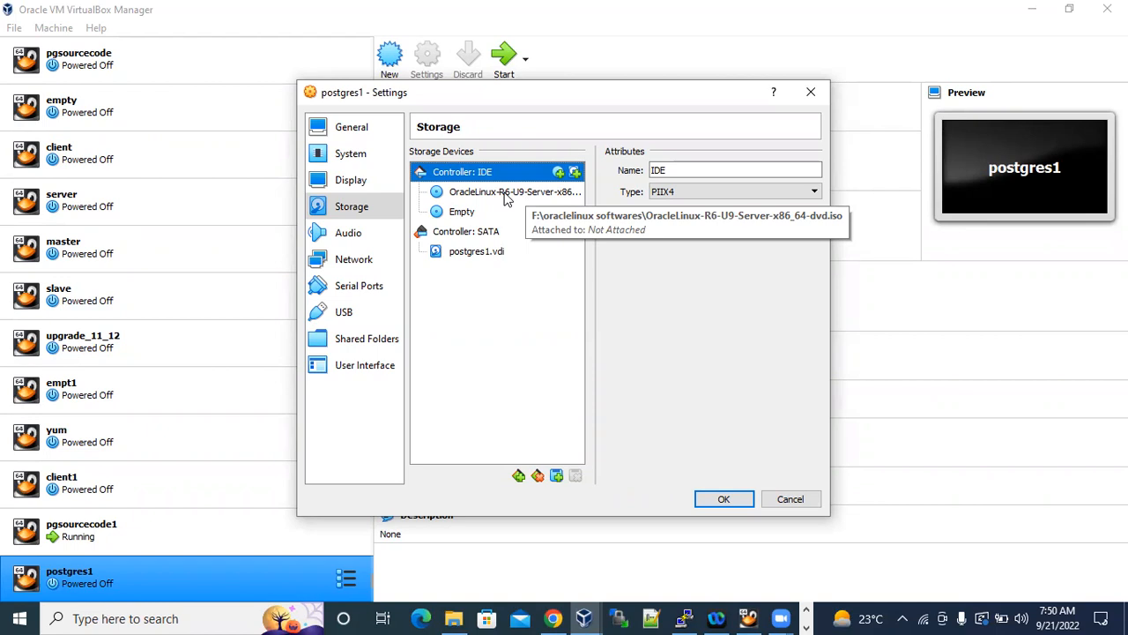
Attach OracleLinux-R6-U9-Server-x86_64-dvd.iso to Controller: IDE a second time through another optical drive.
{"action": "left_click", "coordinate": [558, 173]}
{"action": "left_click", "coordinate": [397, 251]}
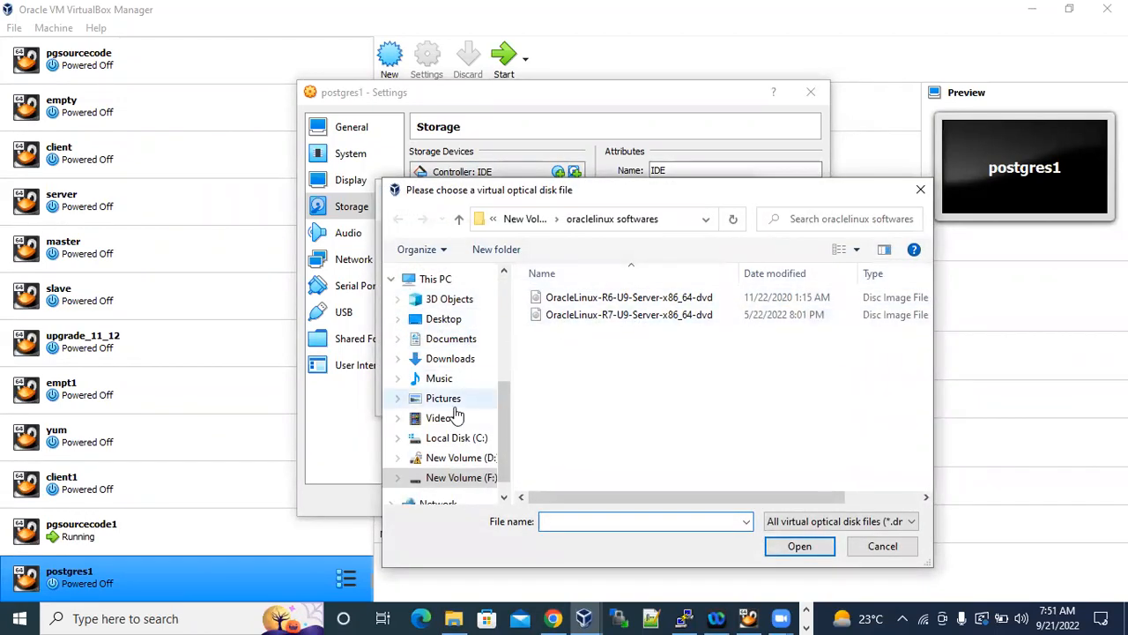
{"action": "scroll", "coordinate": [455, 415], "scroll_direction": "down", "scroll_amount": 1}
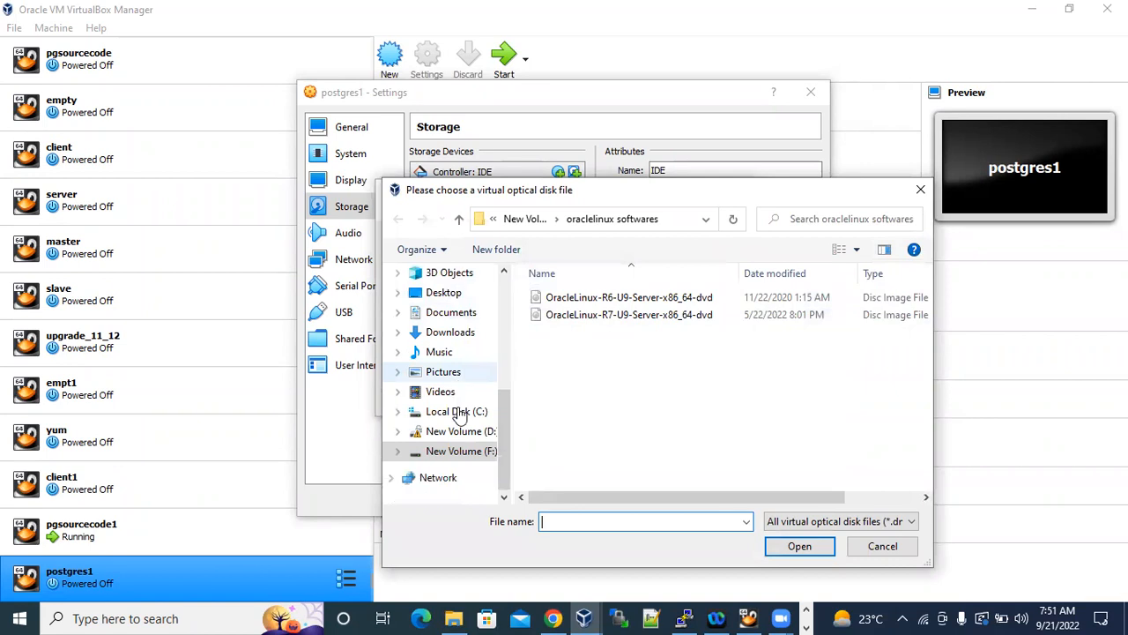
{"action": "left_click", "coordinate": [599, 304]}
{"action": "left_click", "coordinate": [799, 546]}
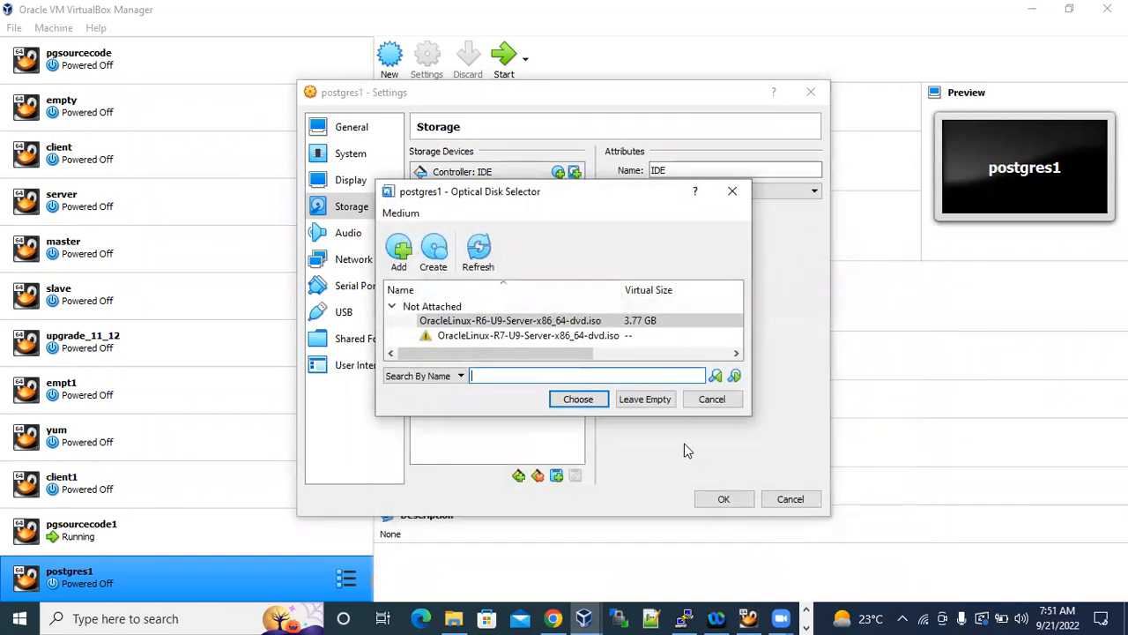
{"action": "left_click", "coordinate": [583, 399]}
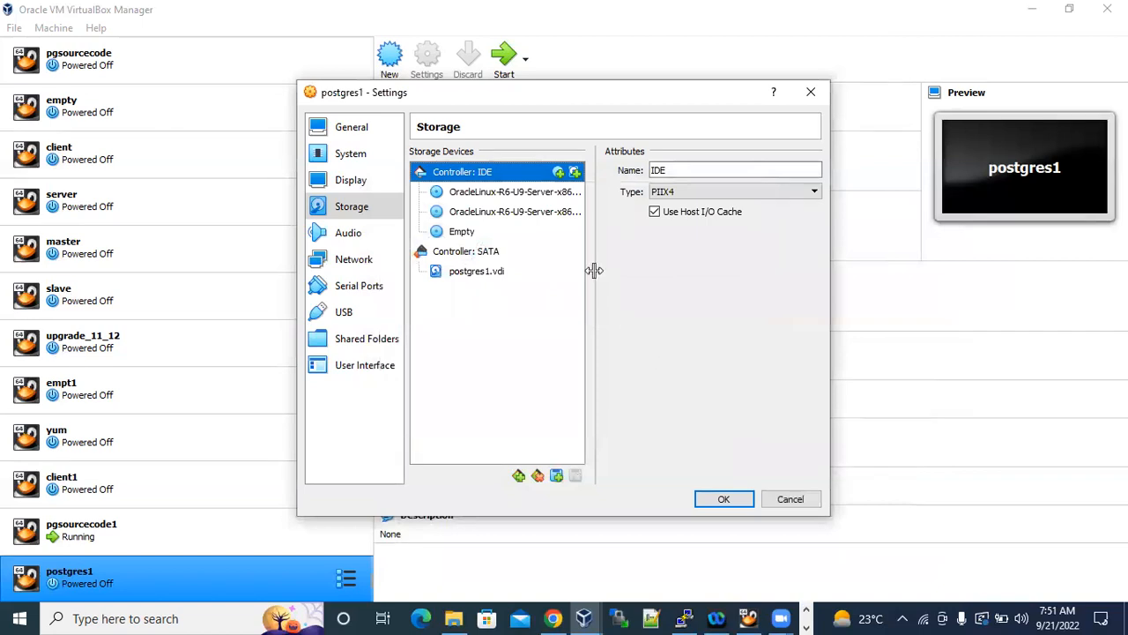
Remove the first of the two OracleLinux-R6-U9 optical drives from Controller: IDE and check the remaining drives.
{"action": "right_click", "coordinate": [529, 196]}
{"action": "left_click", "coordinate": [595, 204]}
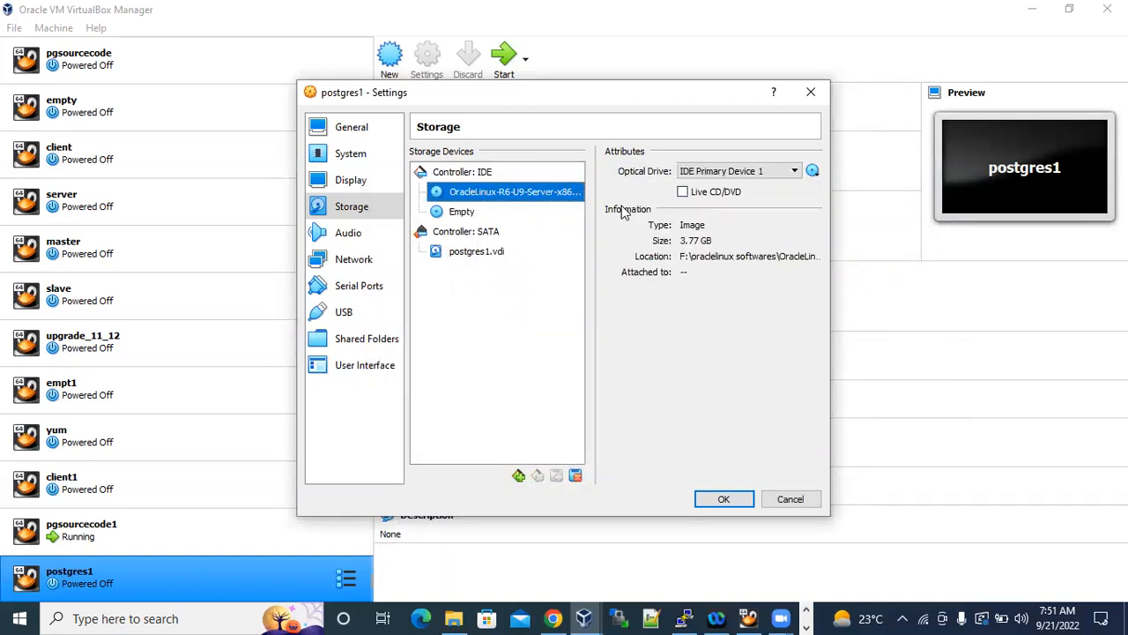
{"action": "left_click", "coordinate": [467, 214]}
{"action": "left_click", "coordinate": [489, 194]}
Attach network Adapter 1 to Bridged Adapter and save the postgres1 settings.
{"action": "left_click", "coordinate": [360, 261]}
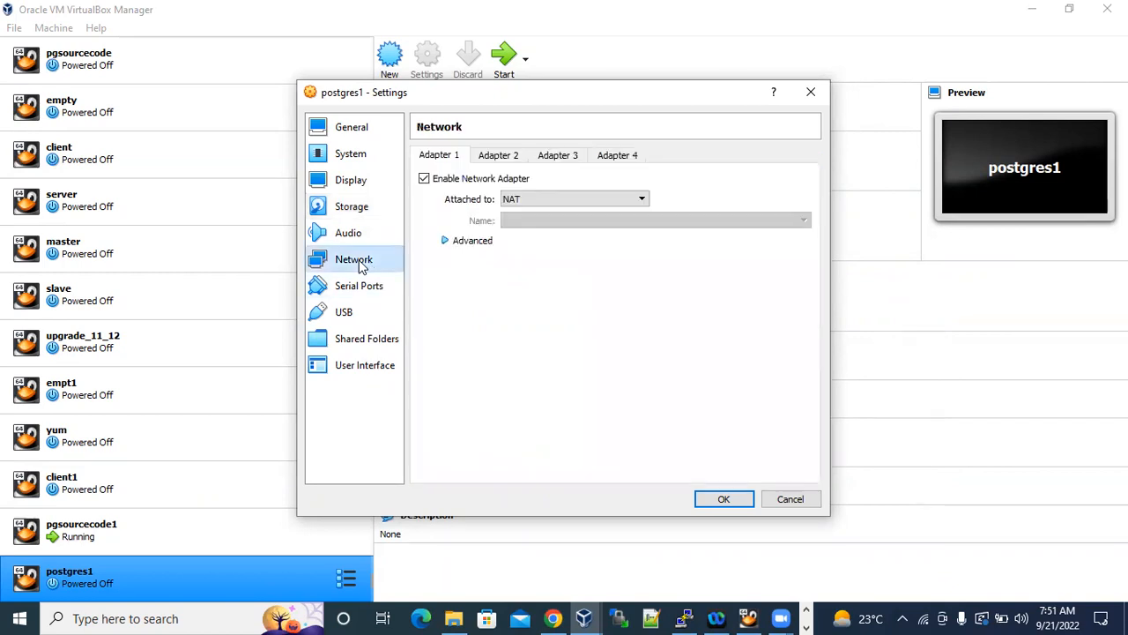
{"action": "left_click", "coordinate": [553, 199]}
{"action": "left_click", "coordinate": [559, 224]}
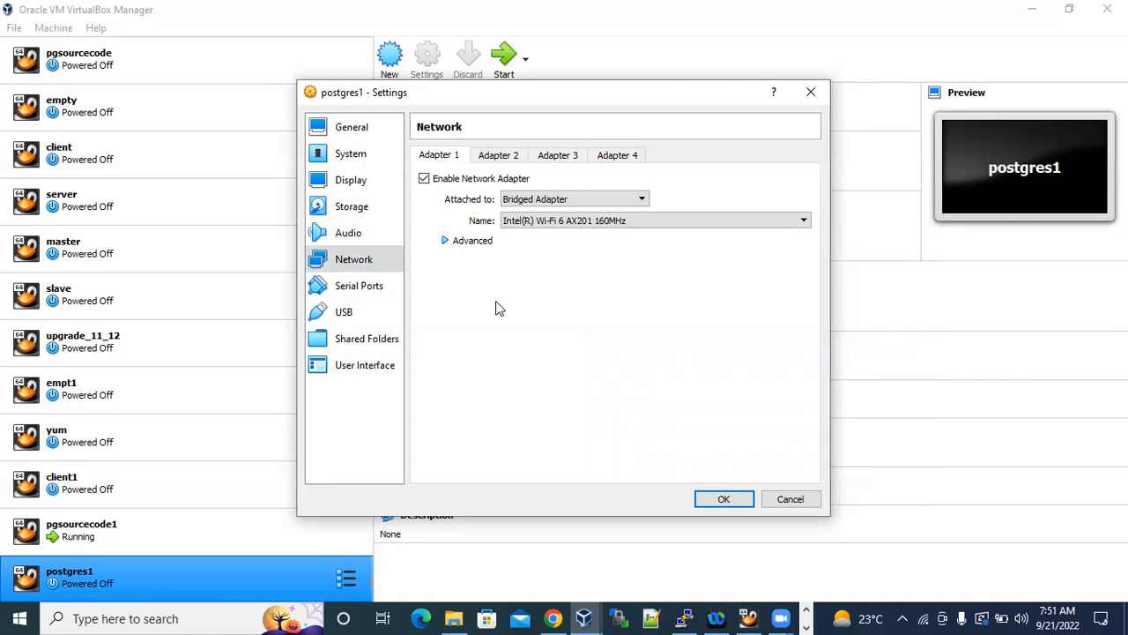
{"action": "left_click", "coordinate": [723, 499]}
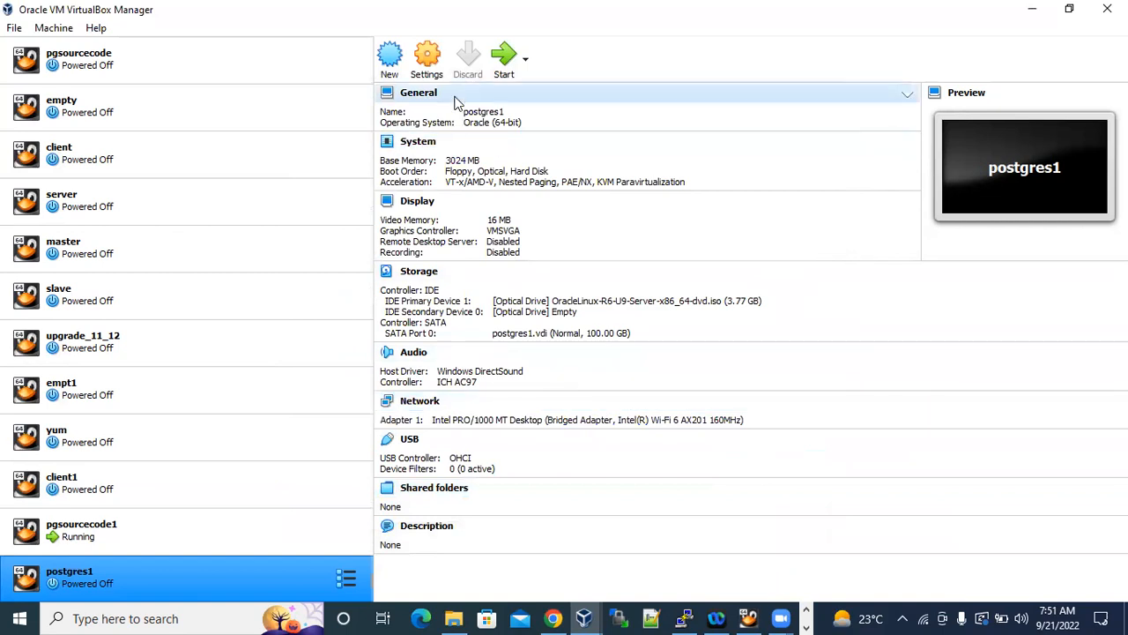
Reopen the postgres1 settings to review the System, Storage and Network configuration, and close them.
{"action": "left_click", "coordinate": [427, 59]}
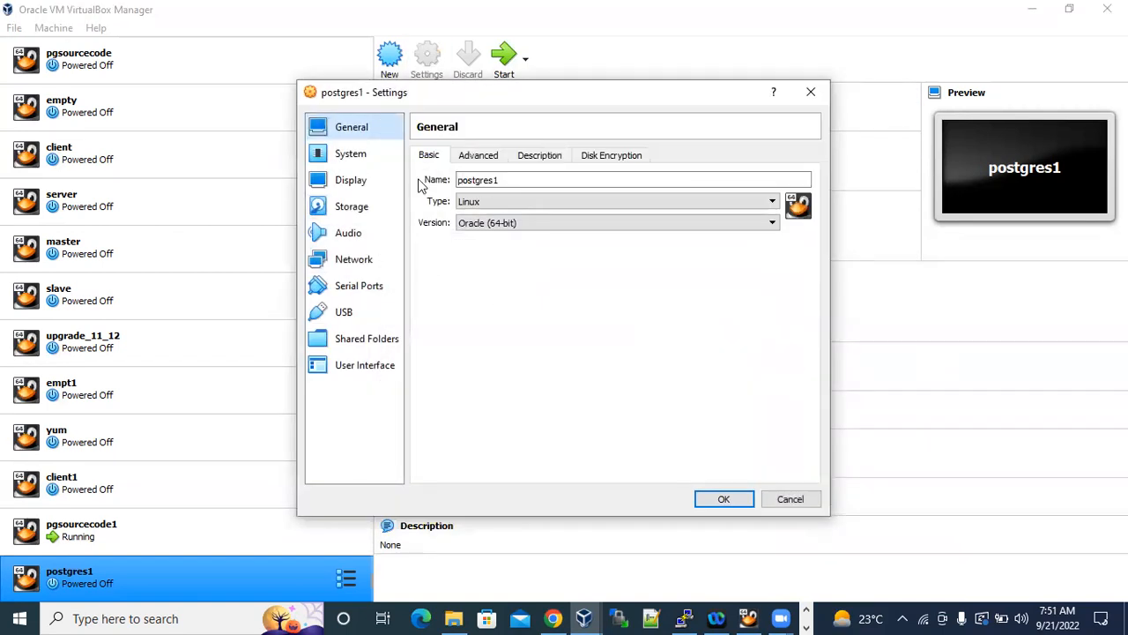
{"action": "left_click", "coordinate": [353, 155]}
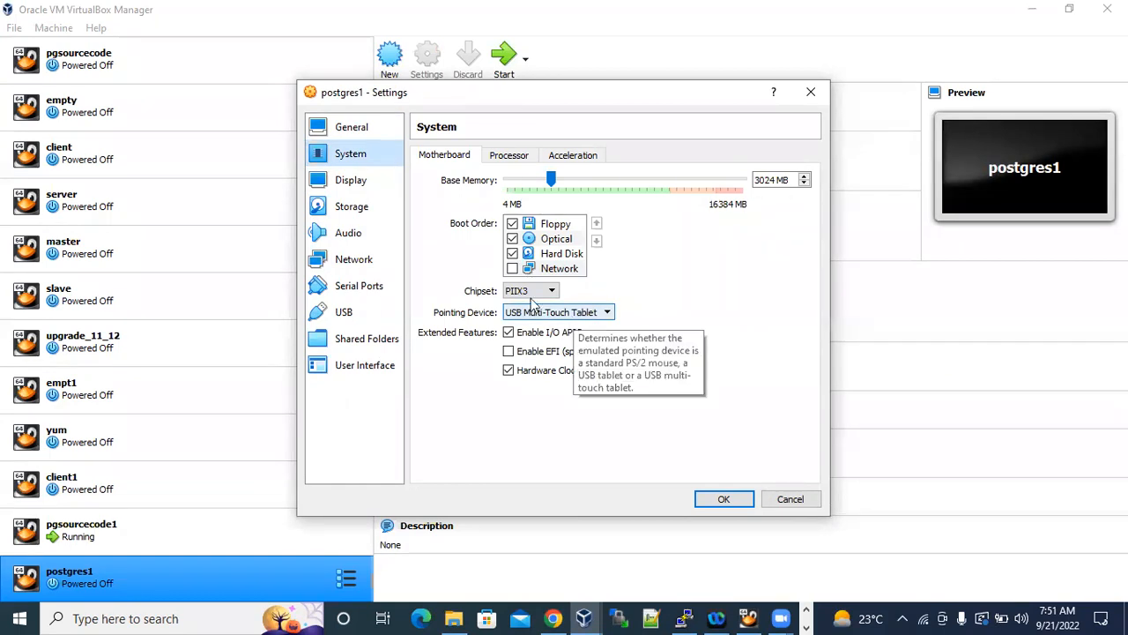
{"action": "left_click", "coordinate": [352, 210]}
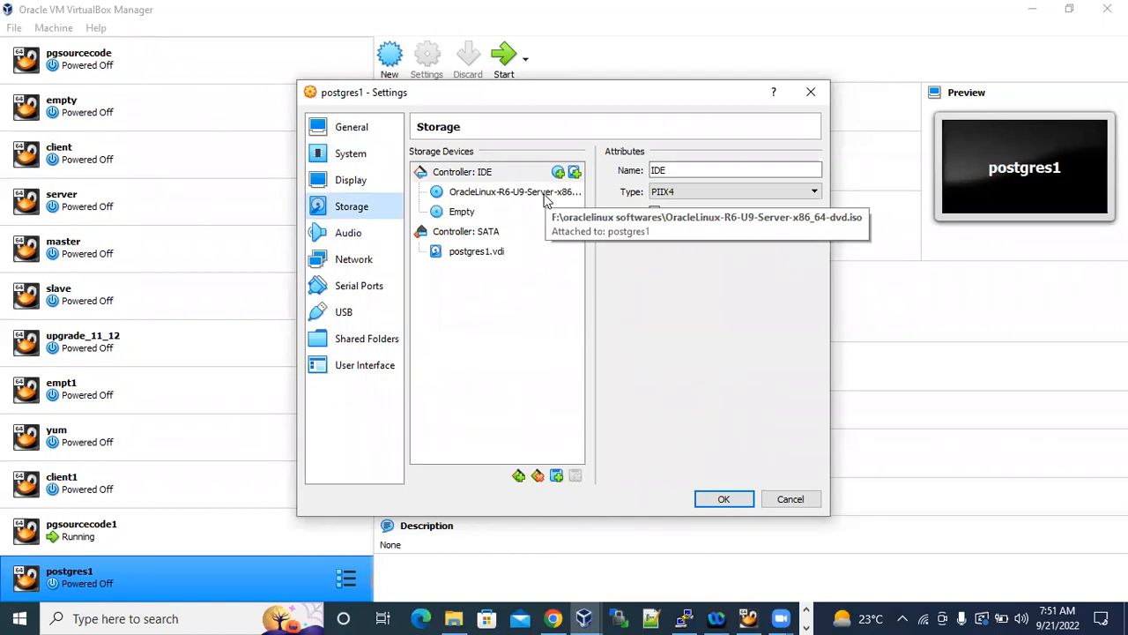
{"action": "left_click", "coordinate": [363, 264]}
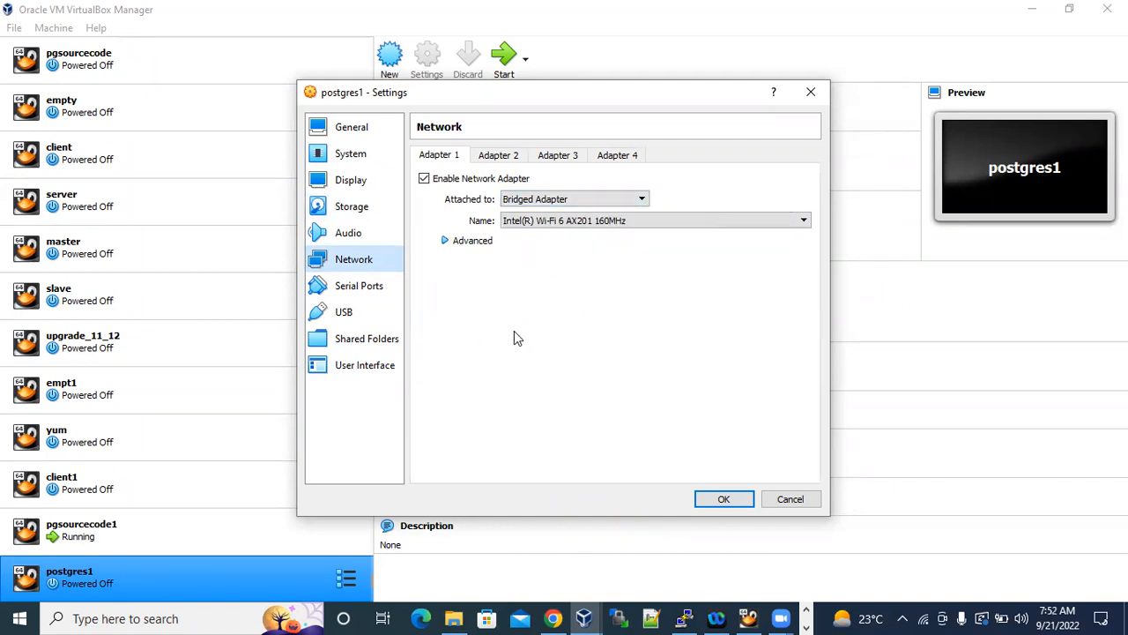
{"action": "left_click", "coordinate": [724, 499]}
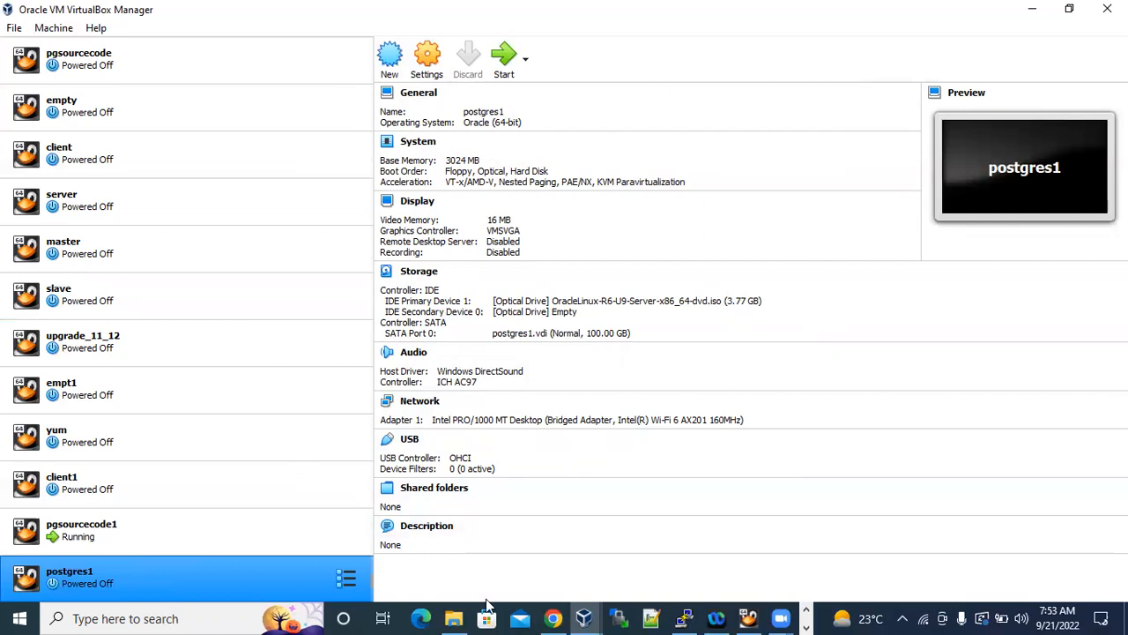
Switch to File Explorer and check the size of the postgres1 folder in D:\VB through its properties.
{"action": "key", "text": "alt+Tab"}
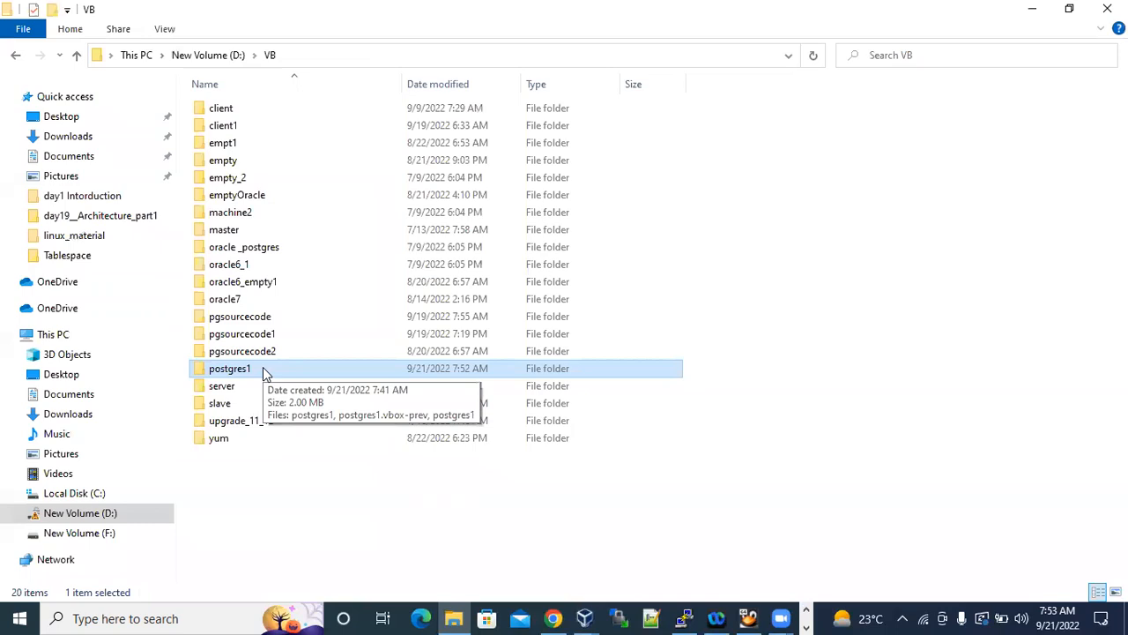
{"action": "right_click", "coordinate": [263, 366]}
{"action": "left_click", "coordinate": [329, 352]}
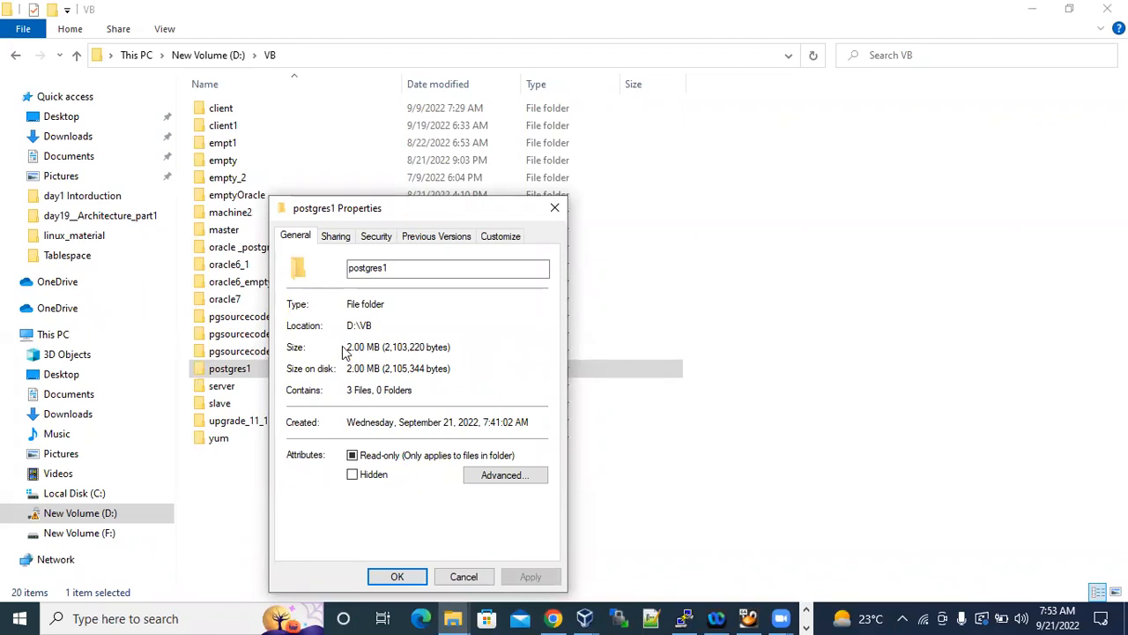
{"action": "left_click", "coordinate": [470, 575]}
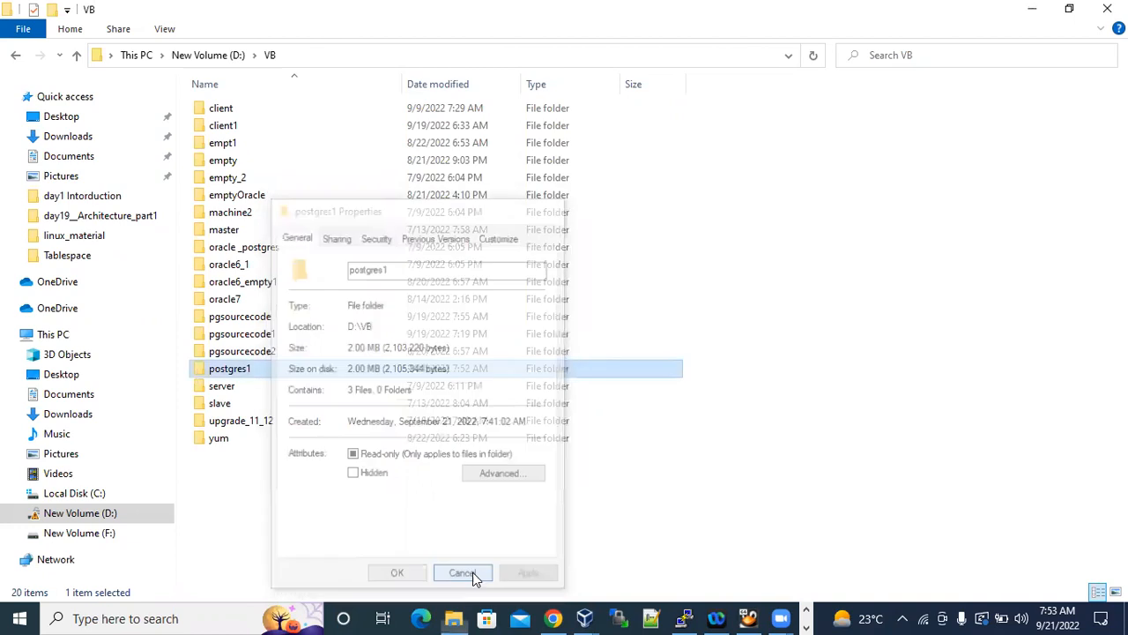
Check the size details of the client1 machine folder for comparison.
{"action": "left_click", "coordinate": [240, 130]}
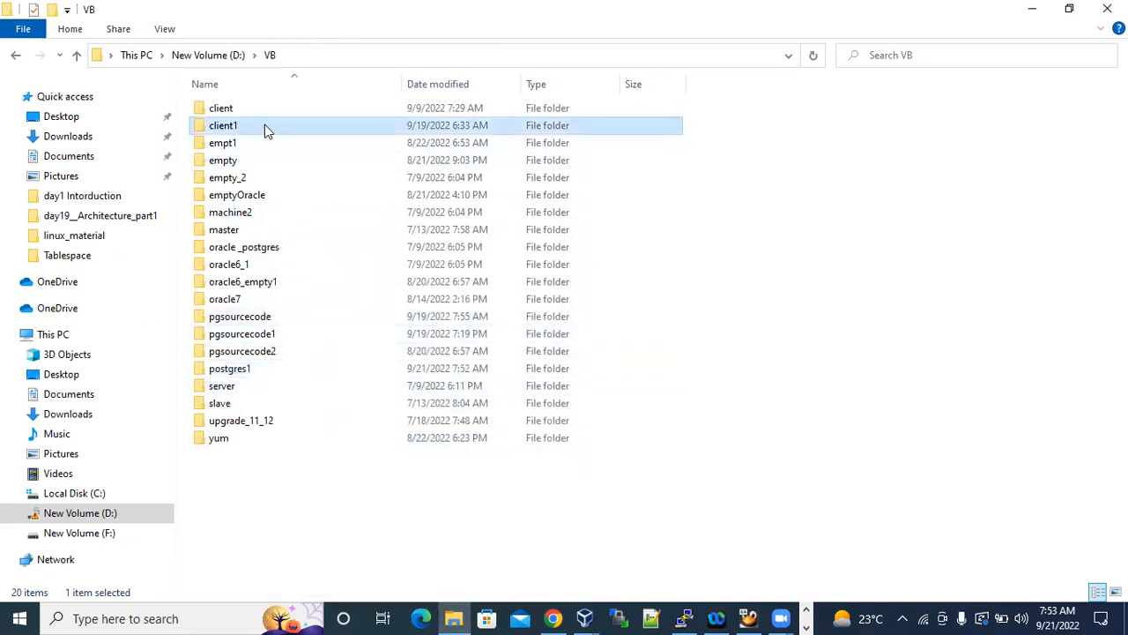
{"action": "mouse_move", "coordinate": [265, 126]}
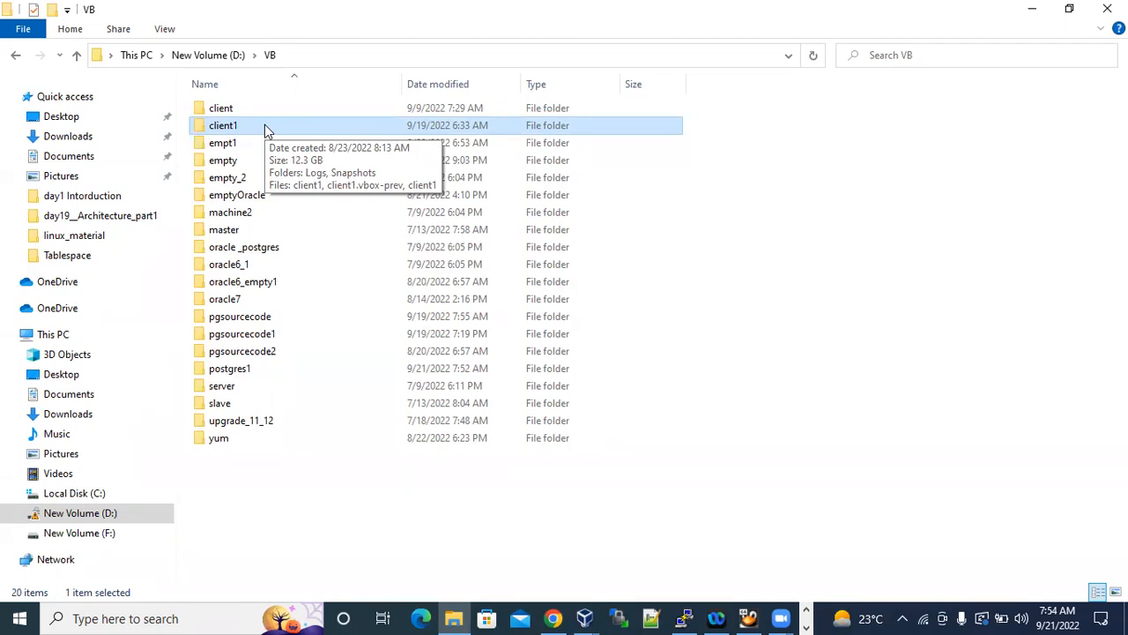
{"action": "left_click", "coordinate": [355, 41]}
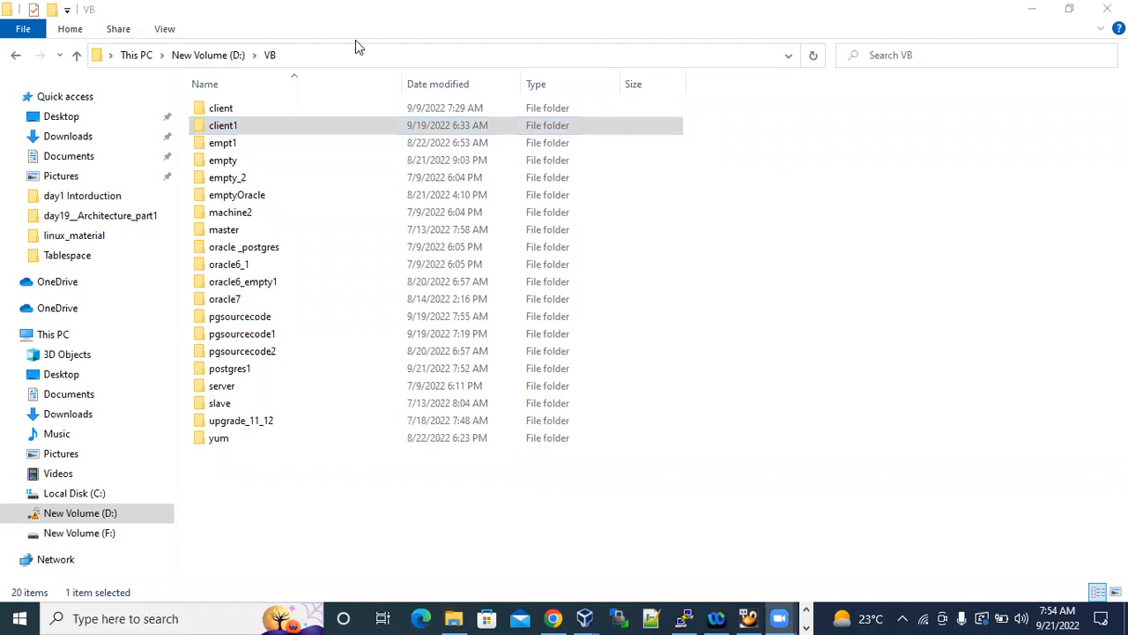